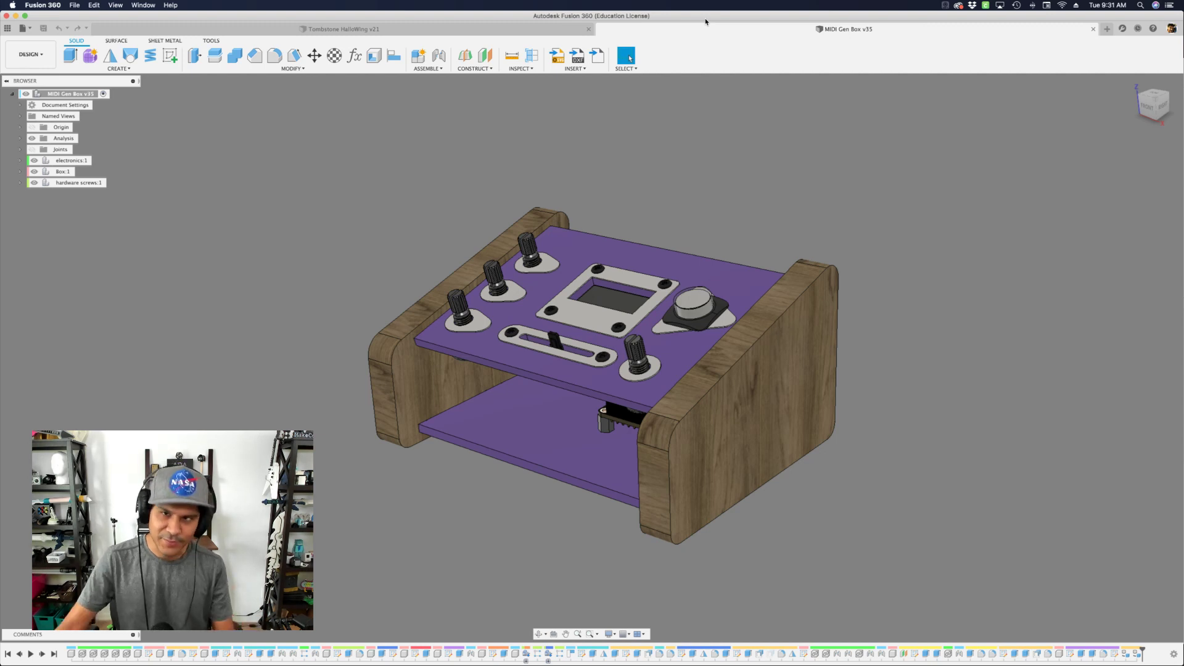
Start a new design and create a standard internal component in it, activated, with the default name
click(559, 26)
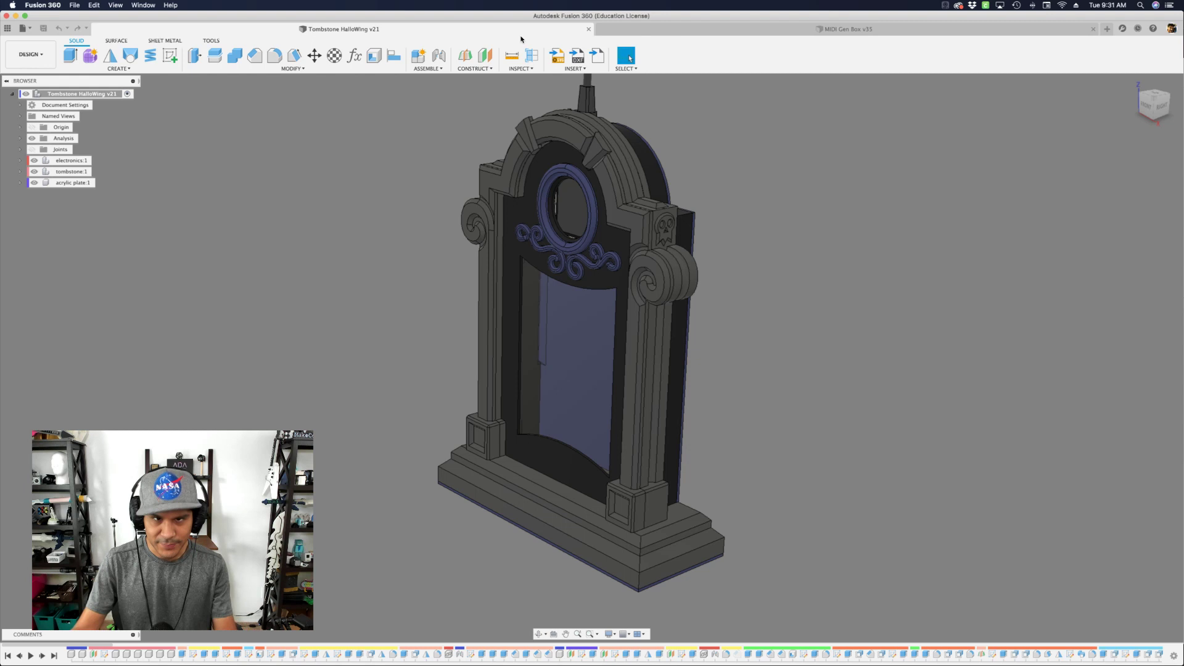
click(1107, 28)
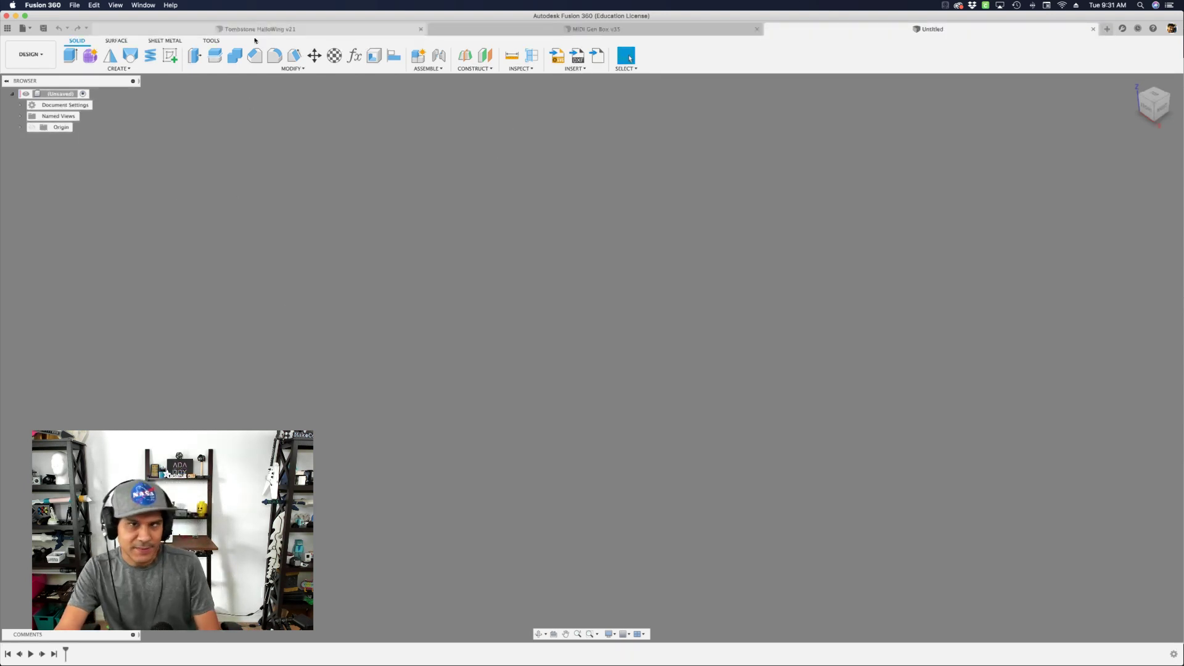
key(shift+n)
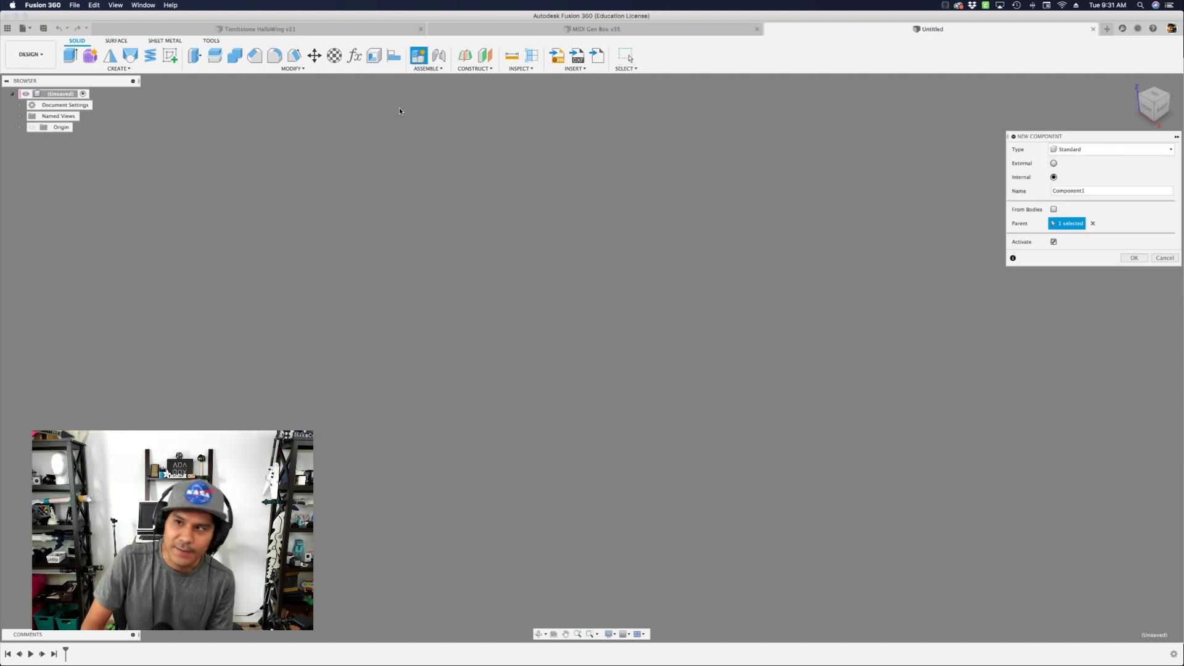
key(Return)
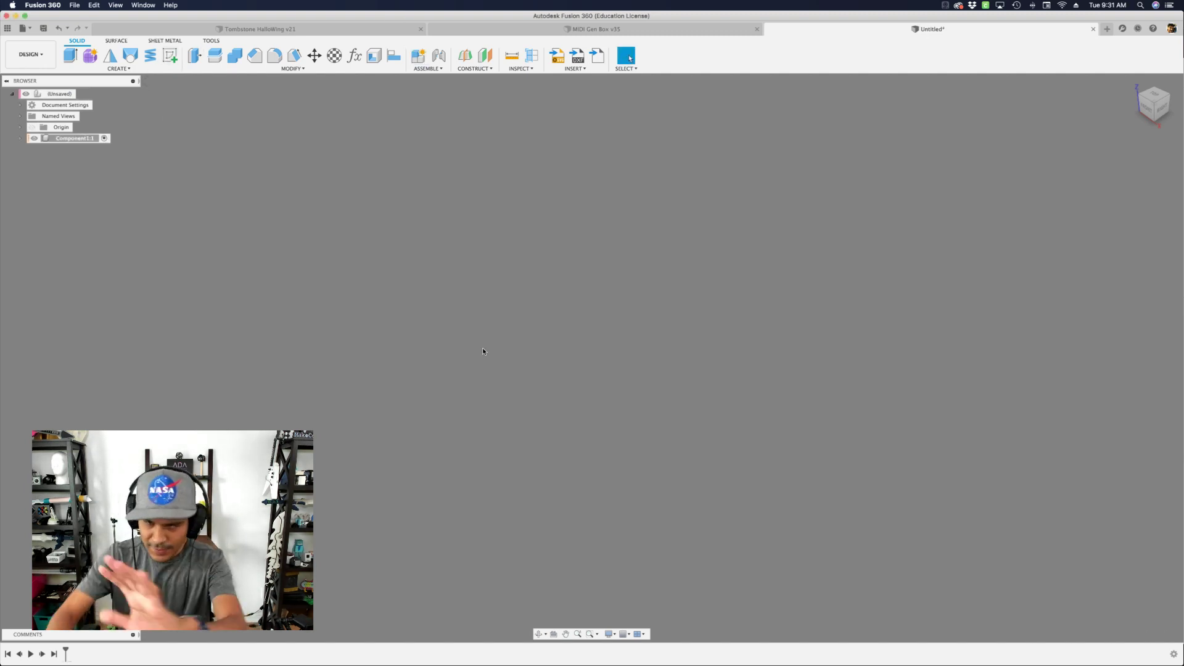
Turn on the layout grid for the viewport
click(625, 634)
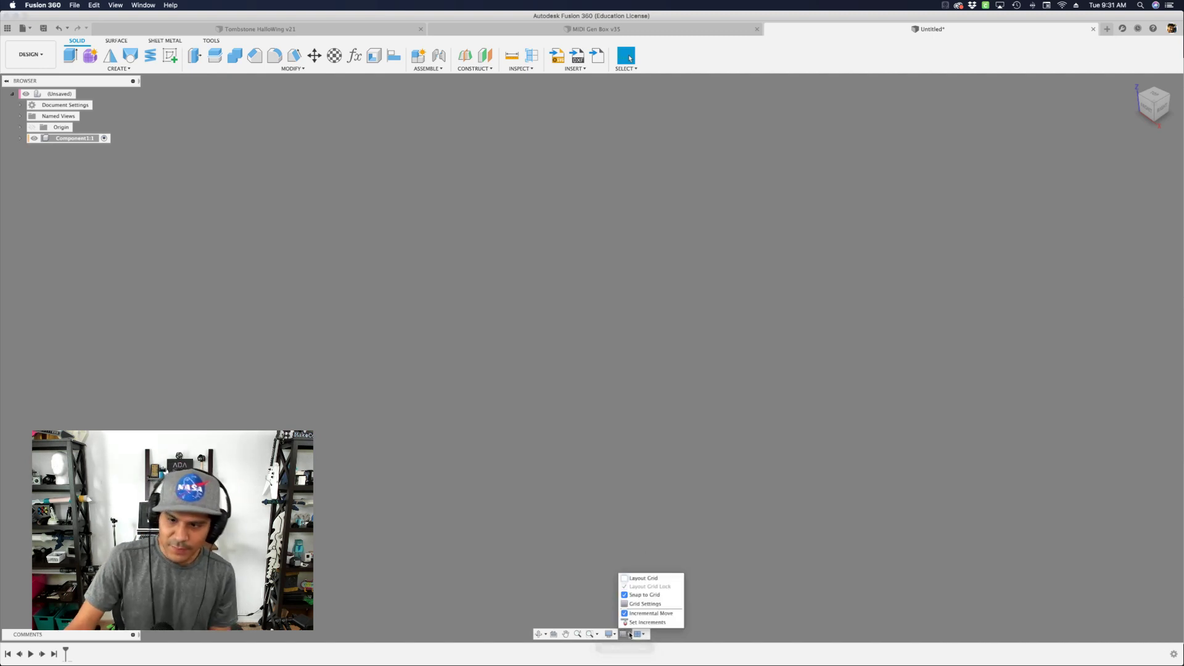
click(623, 579)
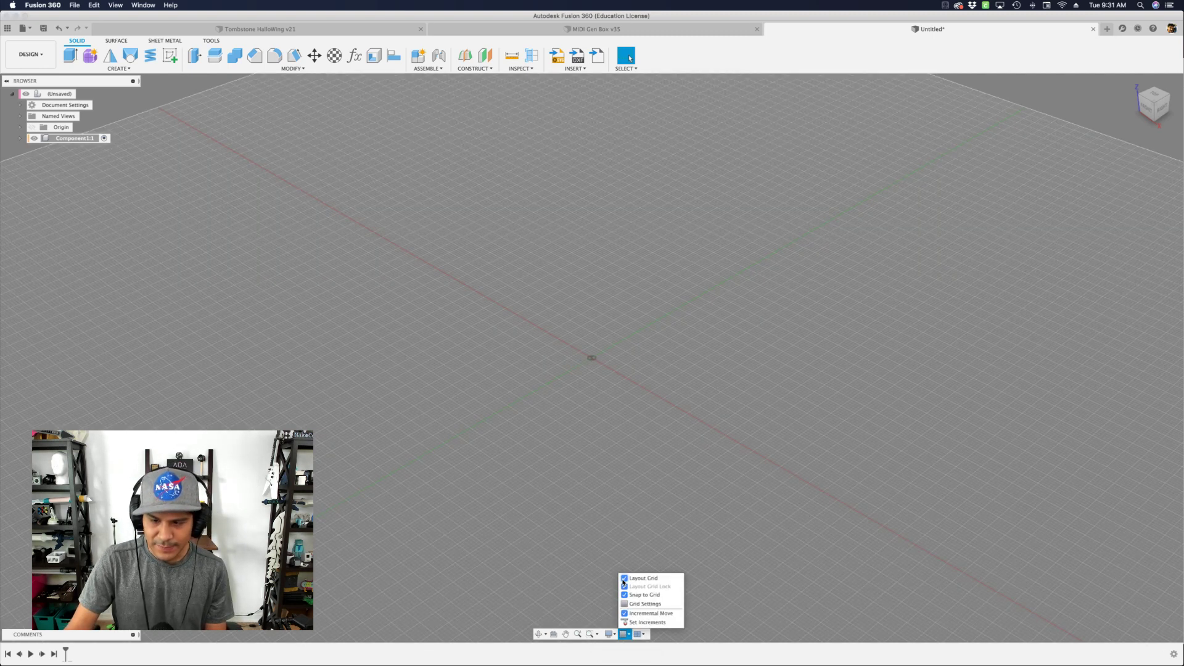
click(625, 635)
click(627, 635)
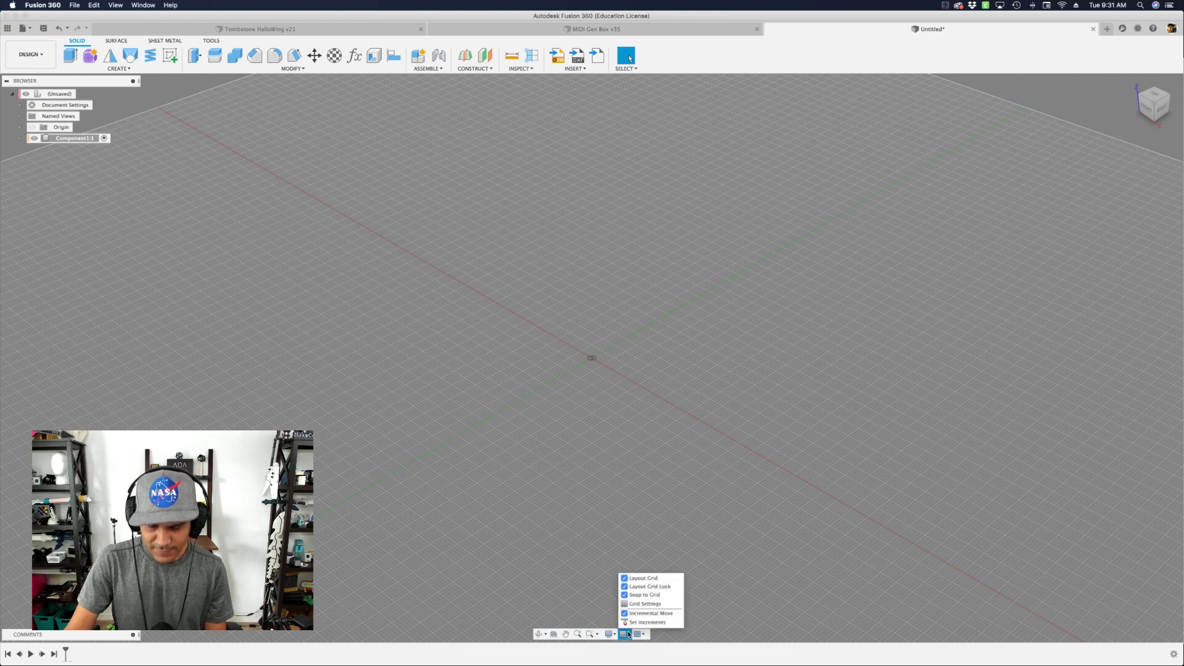
click(645, 458)
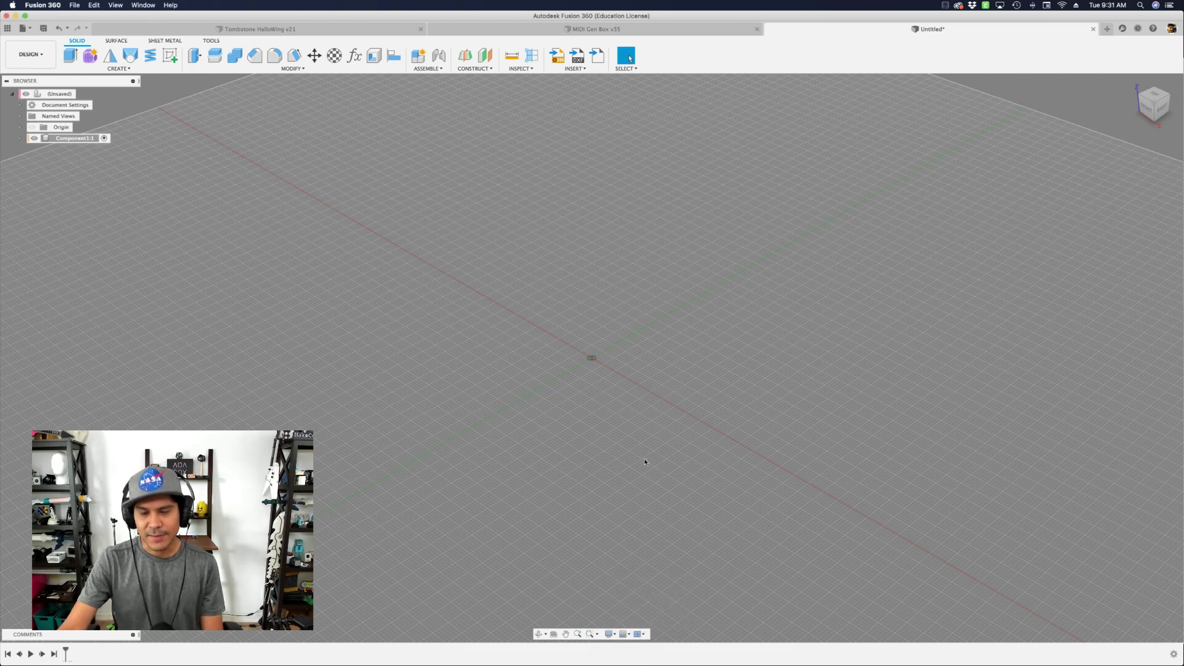
scroll(642, 435, down, 4)
scroll(642, 434, up, 5)
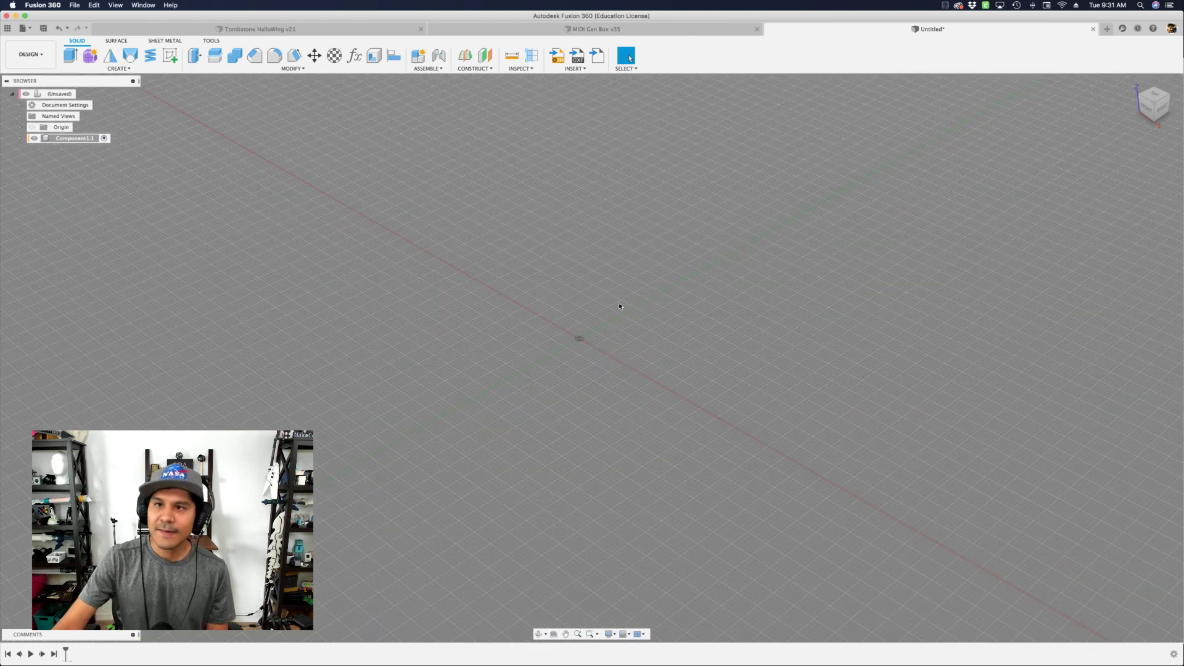
Examine how the MIDI Gen Box model sits on the layout grid, comparing it with the empty design
click(583, 29)
shift+middle_drag(791, 440, 921, 477)
scroll(659, 345, down, 3)
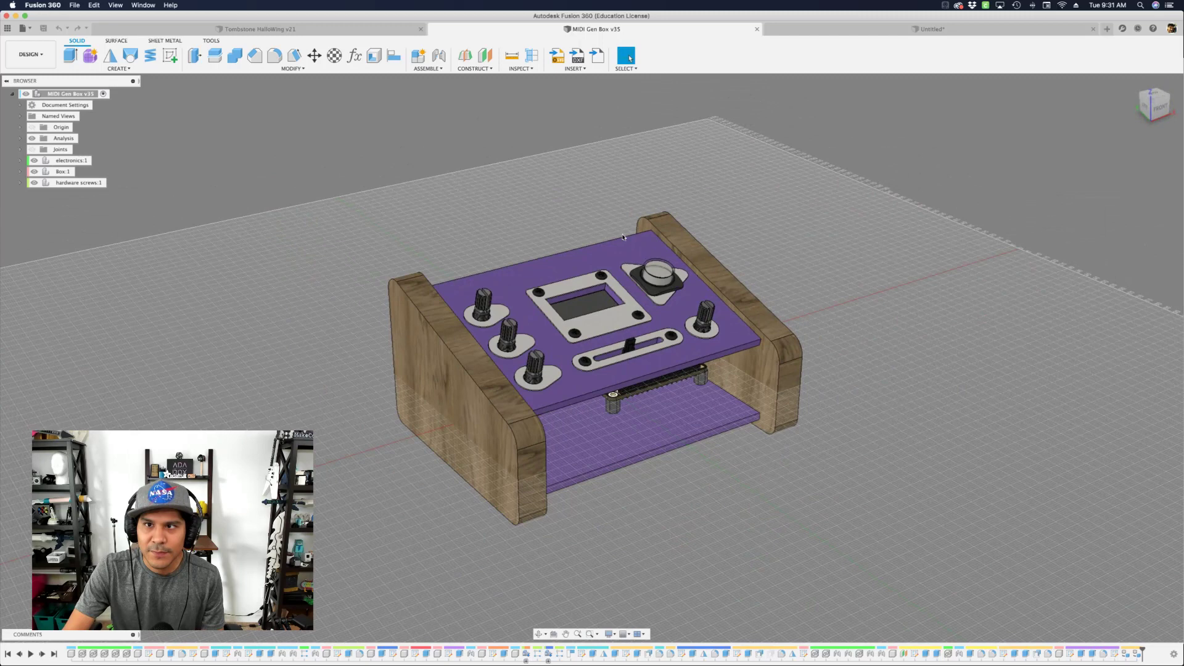
click(847, 29)
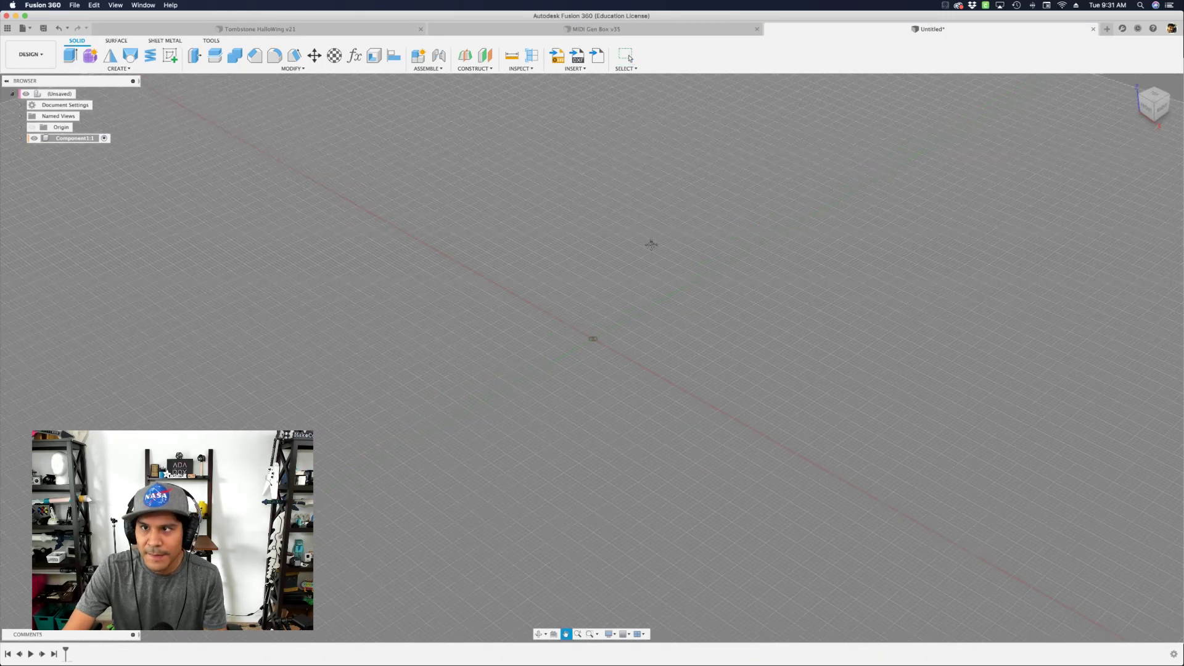
click(435, 29)
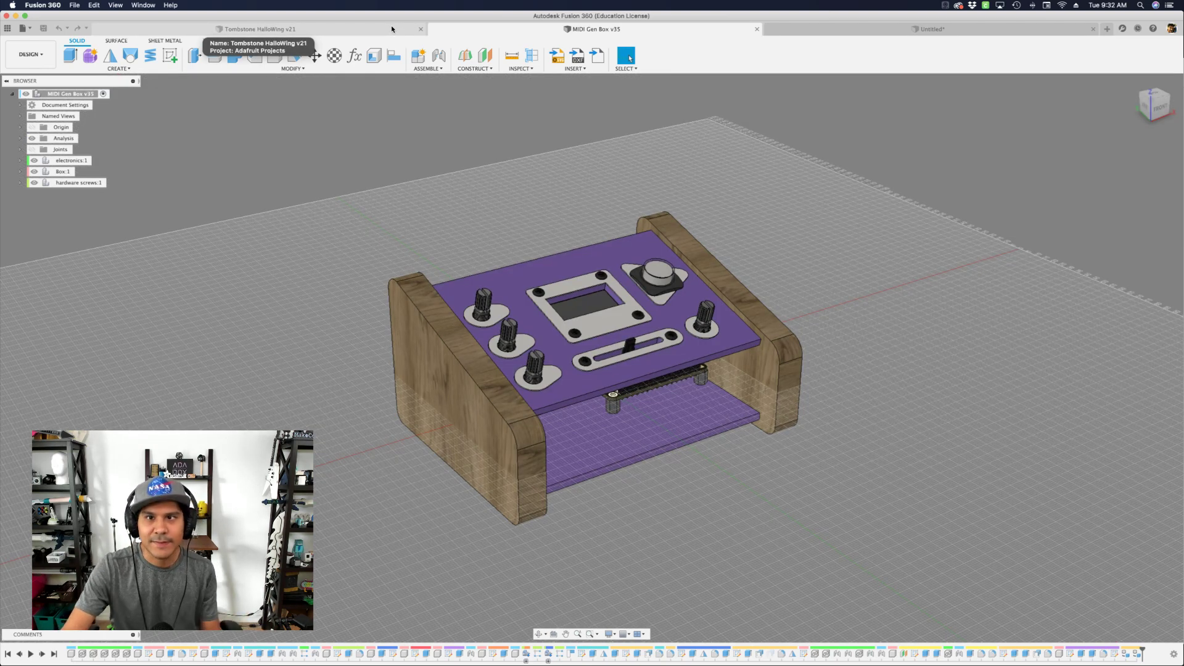
Examine the Tombstone HalloWing model from its home view, from above and around its front relative to the ground grid
click(391, 29)
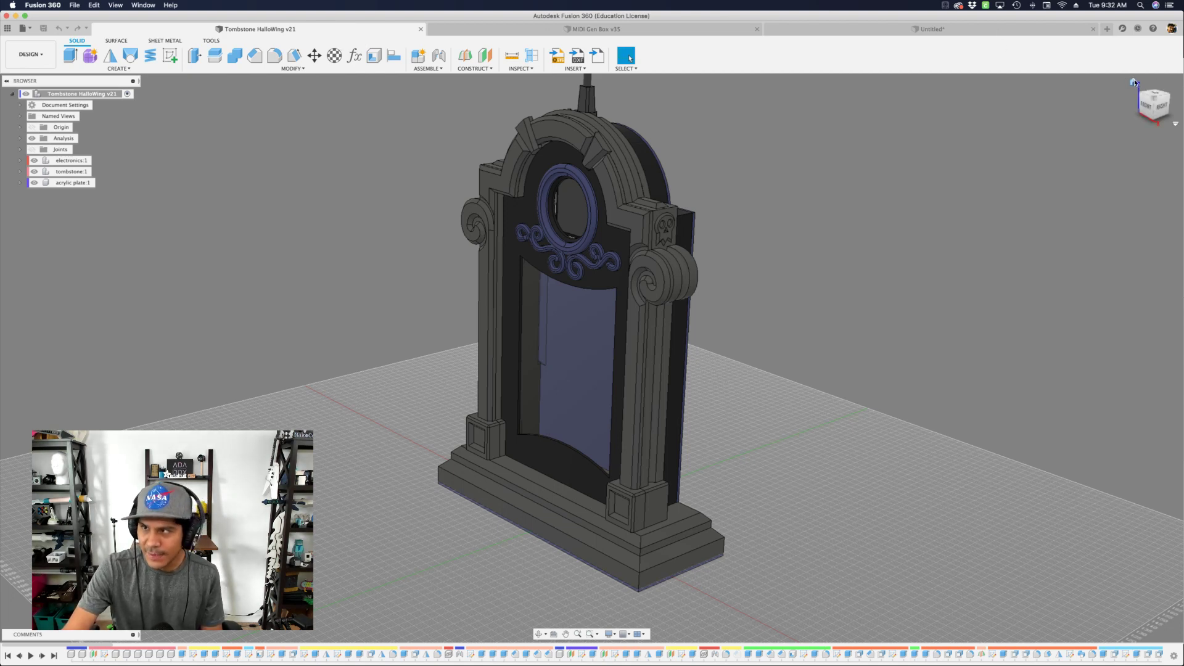
click(1133, 81)
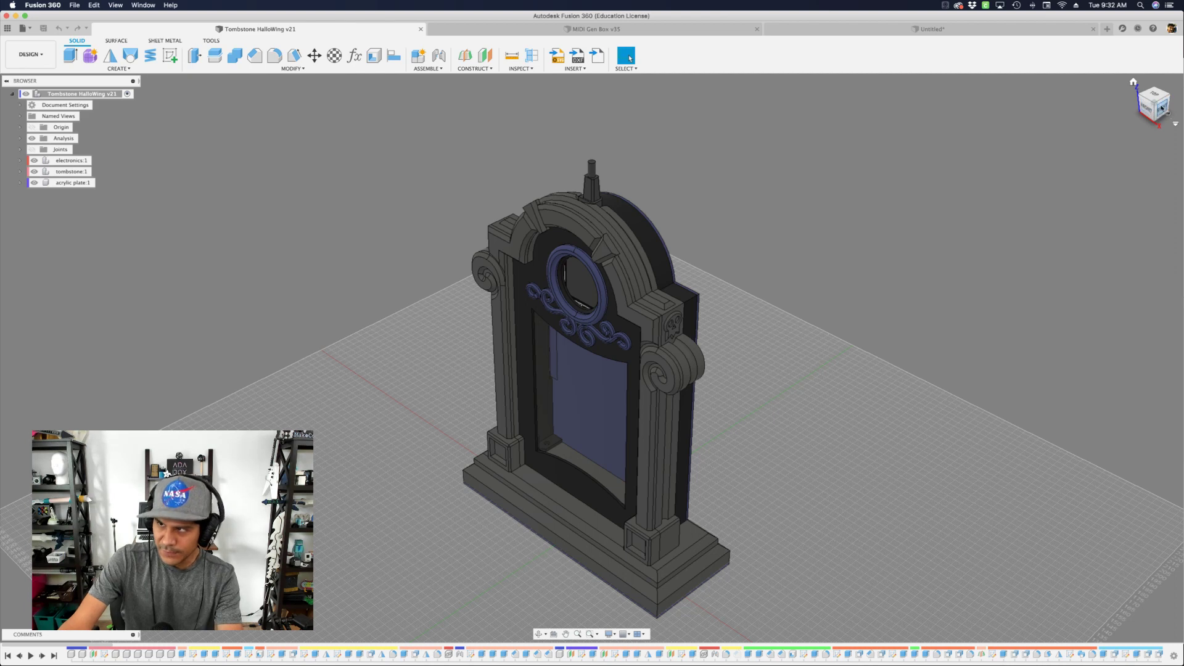
click(1152, 95)
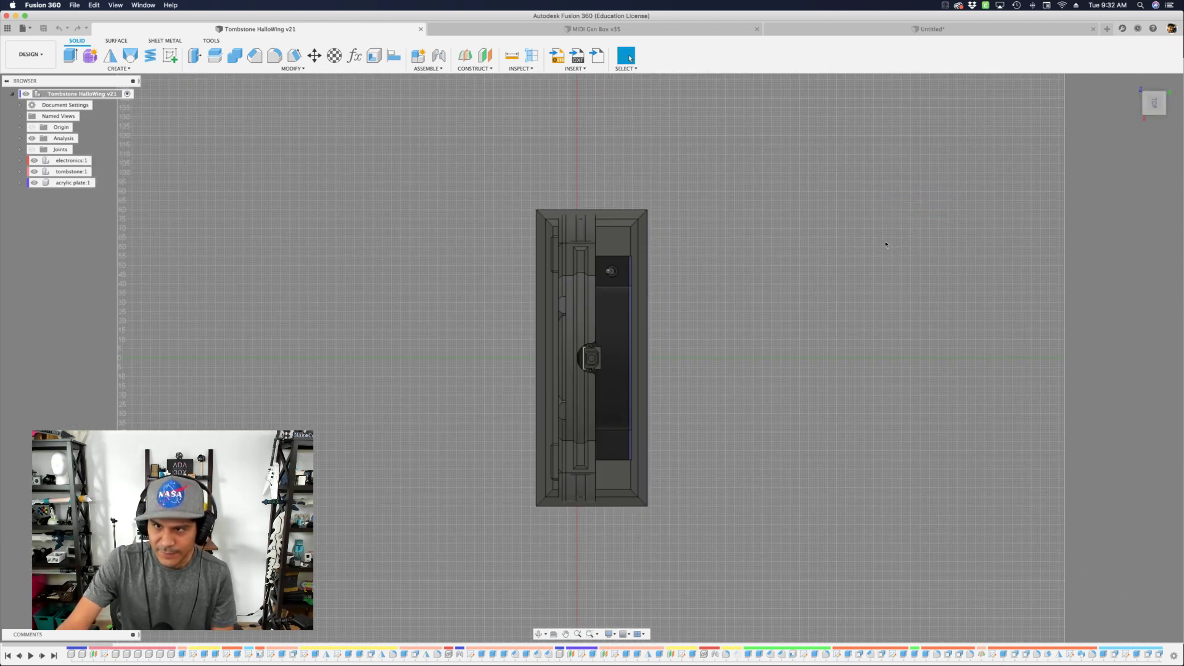
shift+middle_drag(796, 319, 672, 307)
click(640, 325)
click(645, 303)
shift+middle_drag(779, 323, 820, 327)
shift+middle_drag(733, 322, 819, 322)
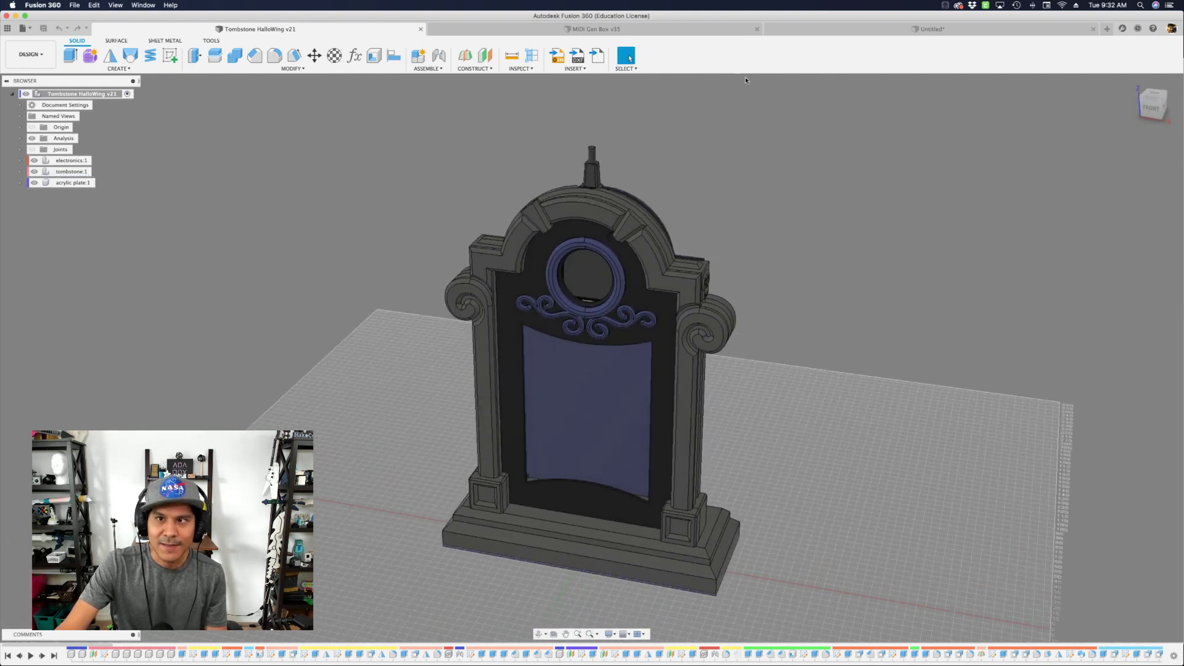
Examine the MIDI Gen Box enclosure from the front and in perspective, including its internal electronics and position on the grid
click(674, 29)
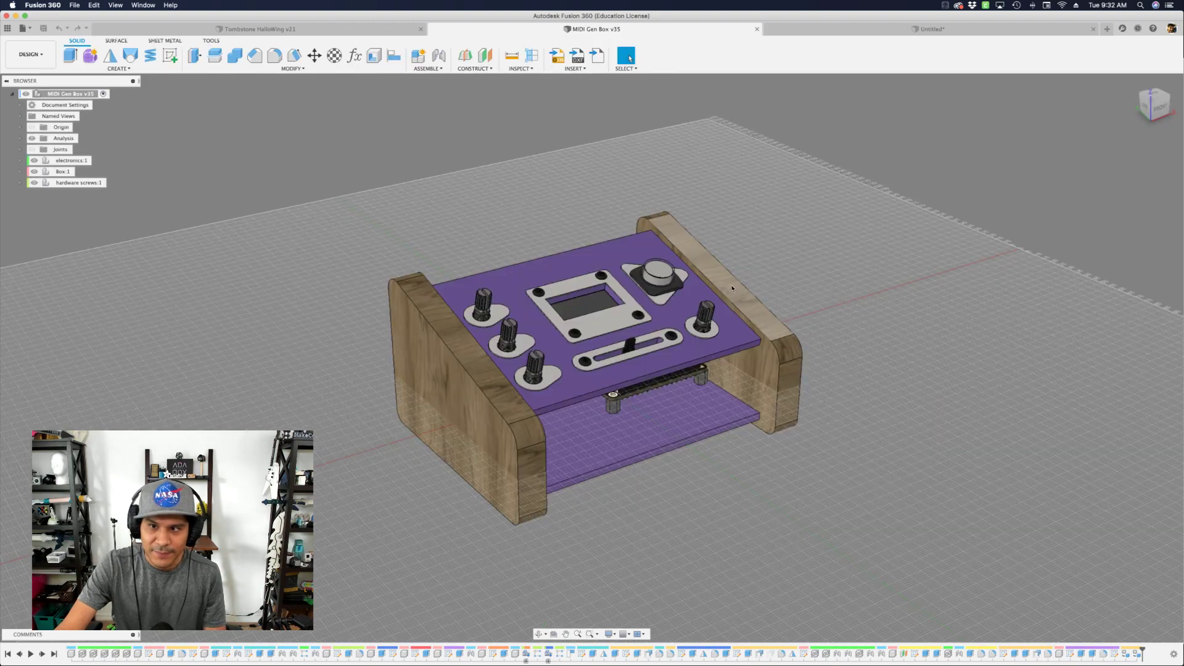
shift+middle_drag(927, 322, 899, 282)
scroll(714, 369, up, 6)
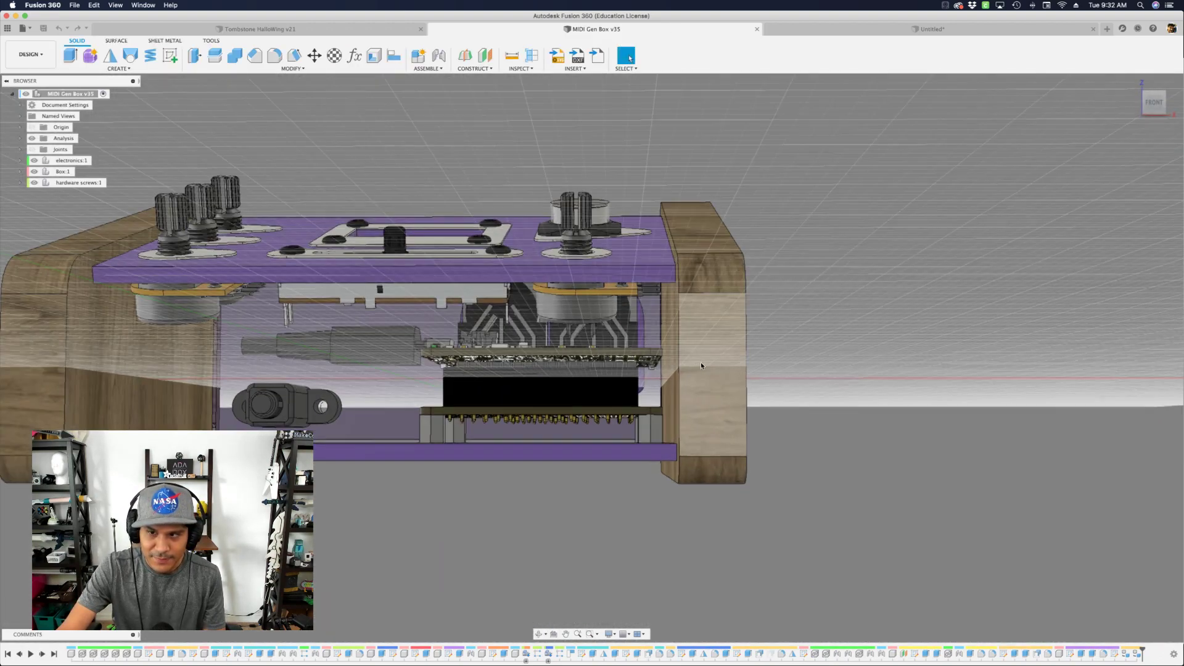
scroll(701, 361, down, 6)
shift+middle_drag(827, 309, 803, 341)
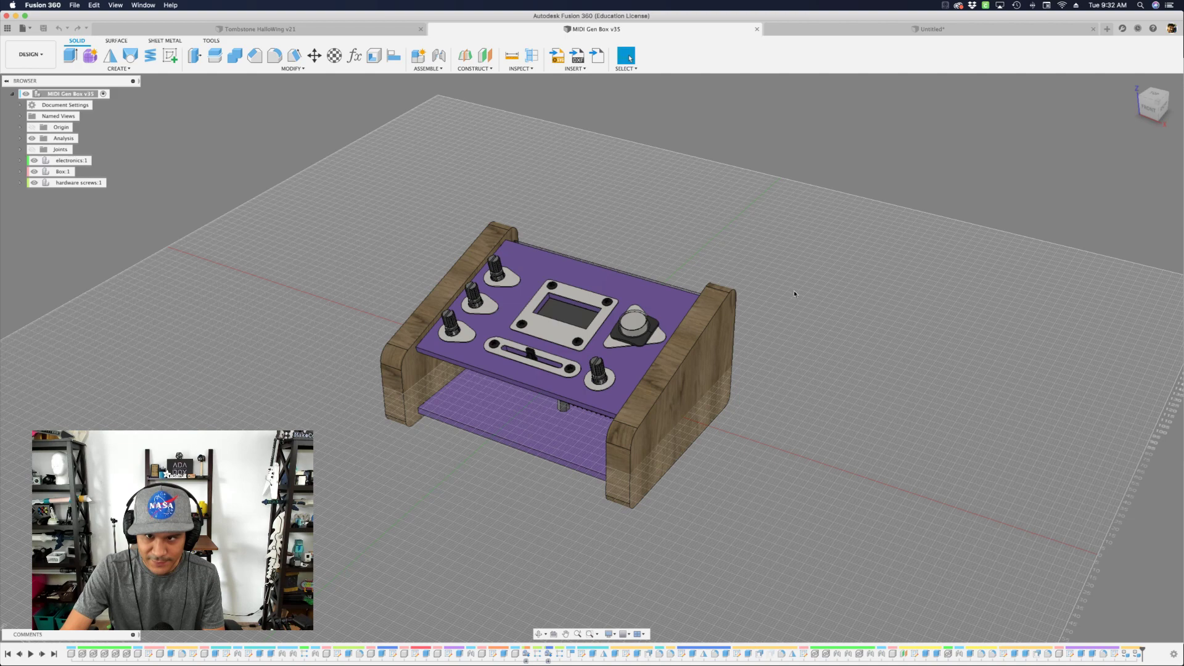
scroll(758, 316, down, 2)
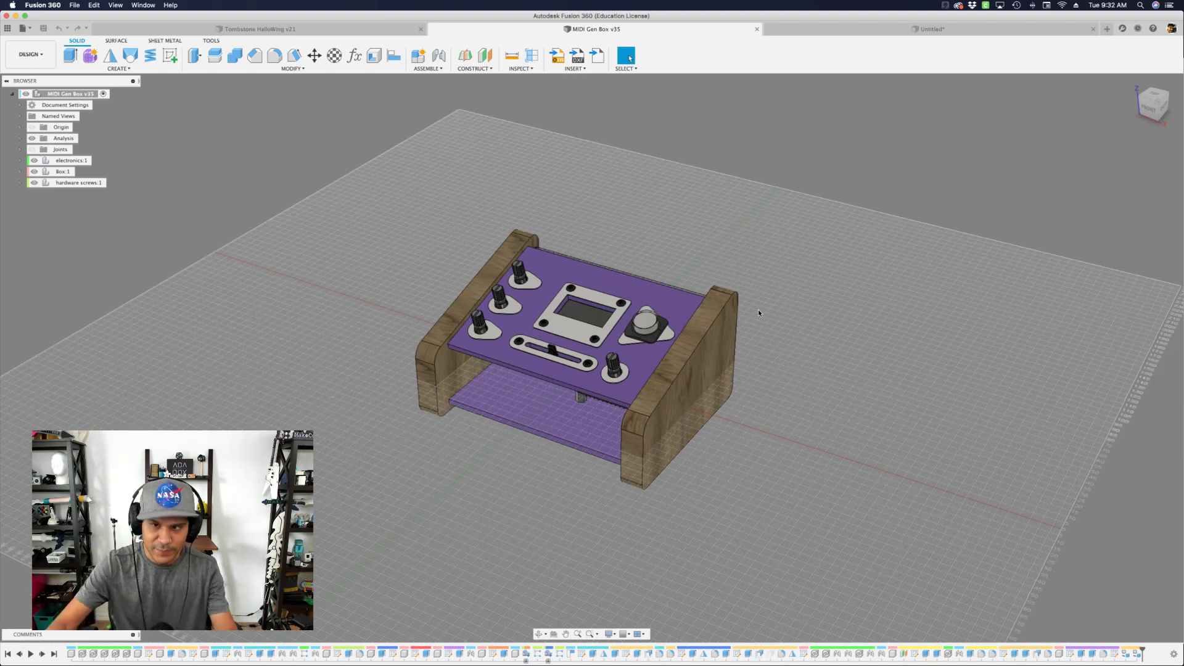
Compare the front-facing orientation of the Tombstone HalloWing model with that of the MIDI Gen Box
click(346, 29)
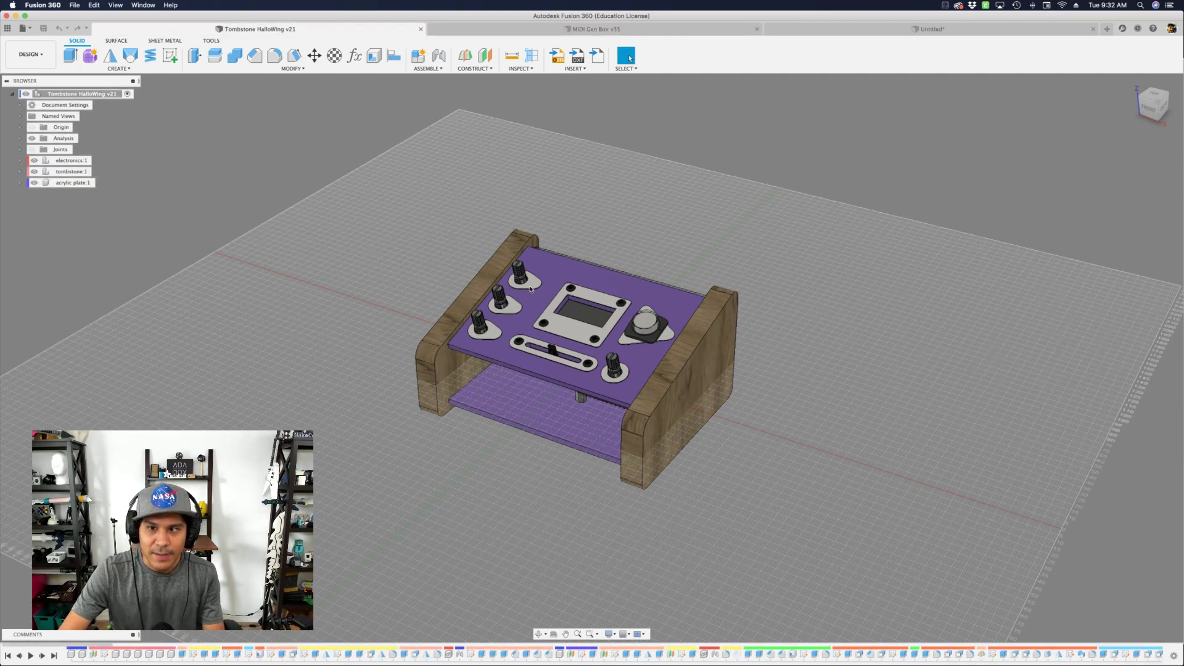
shift+middle_drag(785, 410, 818, 325)
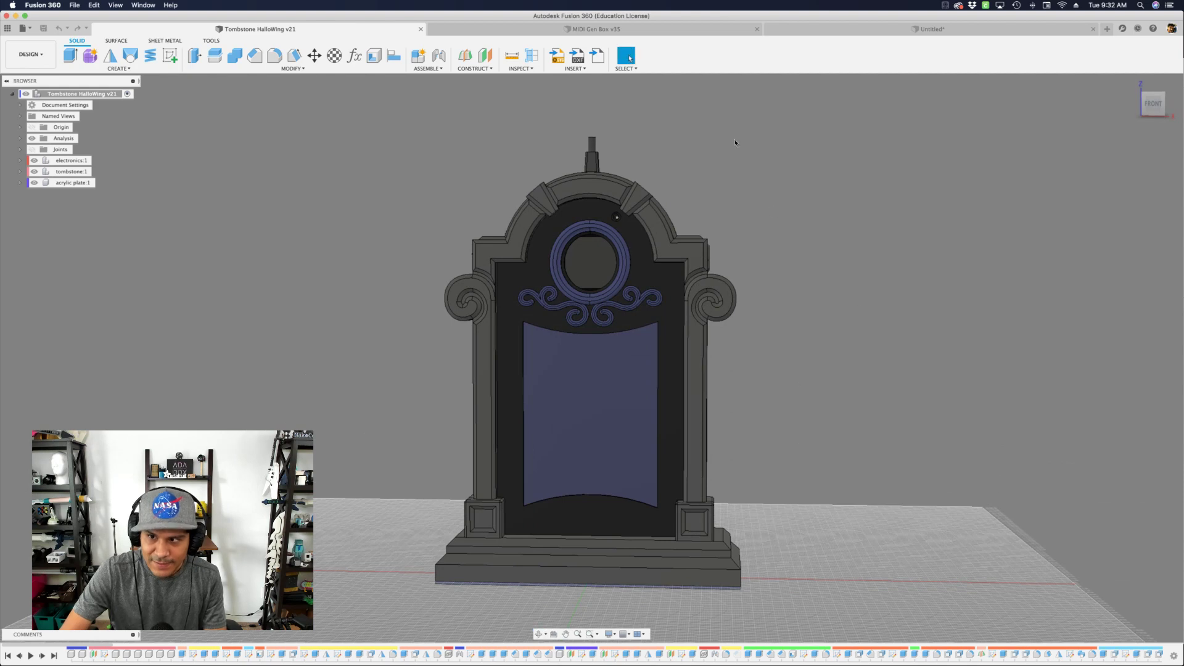
mouse_move(864, 426)
shift+middle_down()
mouse_move(808, 438)
mouse_move(913, 435)
mouse_move(765, 439)
mouse_move(825, 439)
mouse_move(854, 418)
mouse_move(841, 394)
mouse_move(845, 432)
shift+middle_up()
click(719, 31)
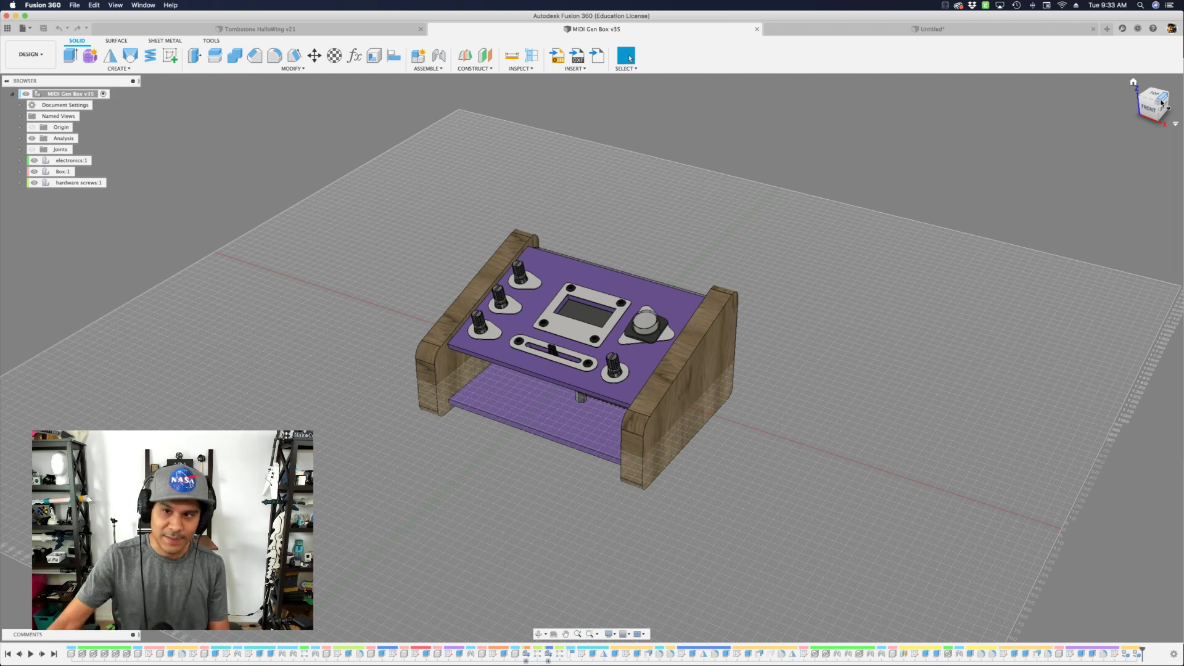
Return to the untitled design and start a sketch on the front plane of the new component
click(897, 29)
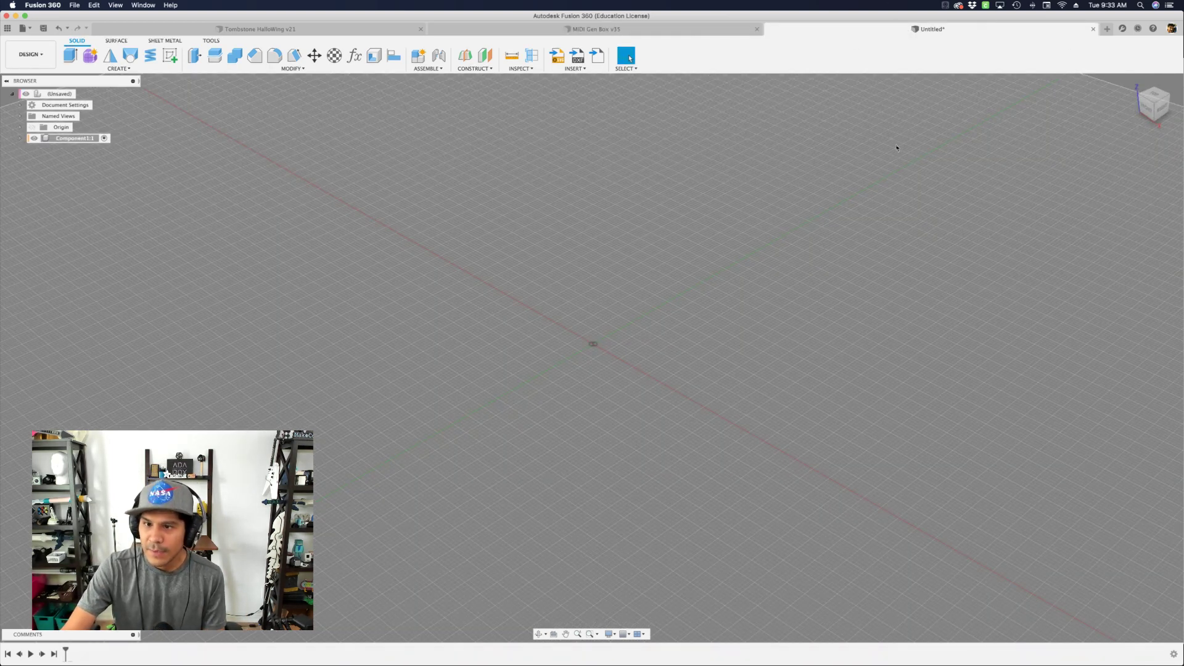
shift+middle_drag(542, 253, 568, 247)
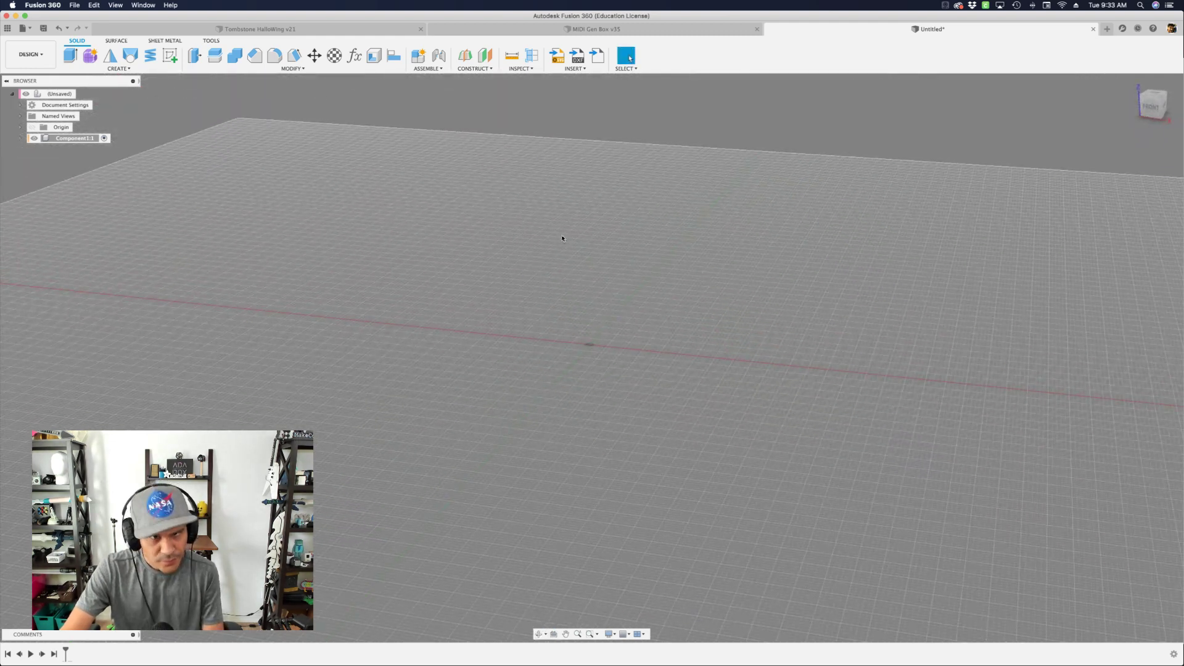
click(170, 55)
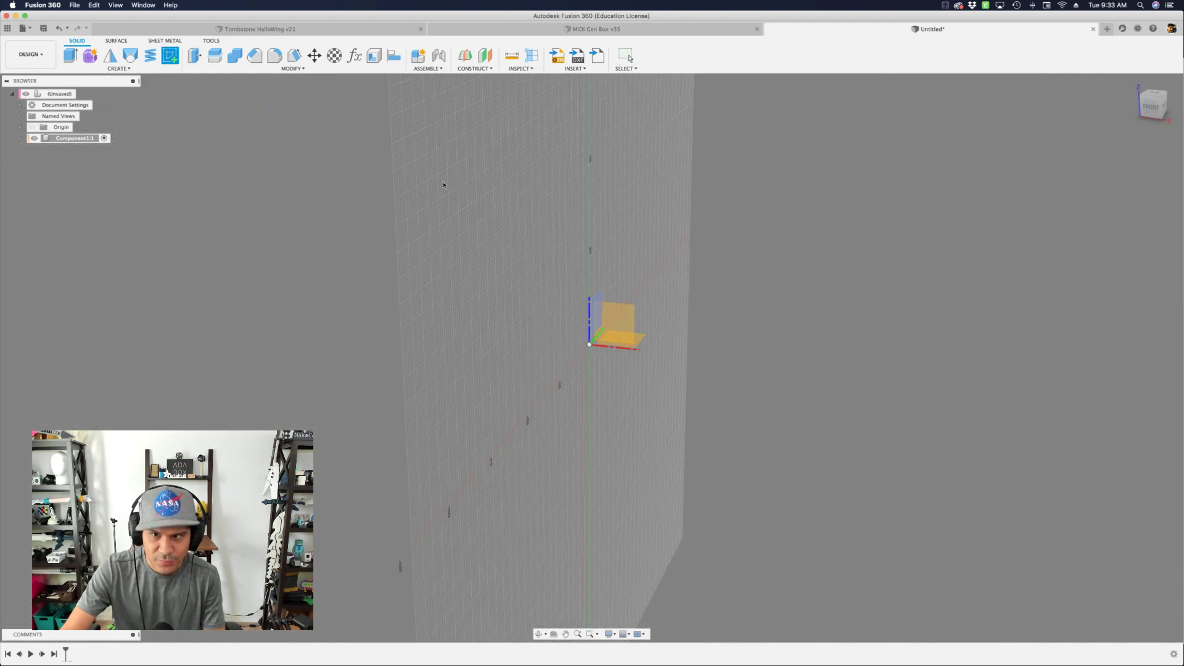
click(618, 322)
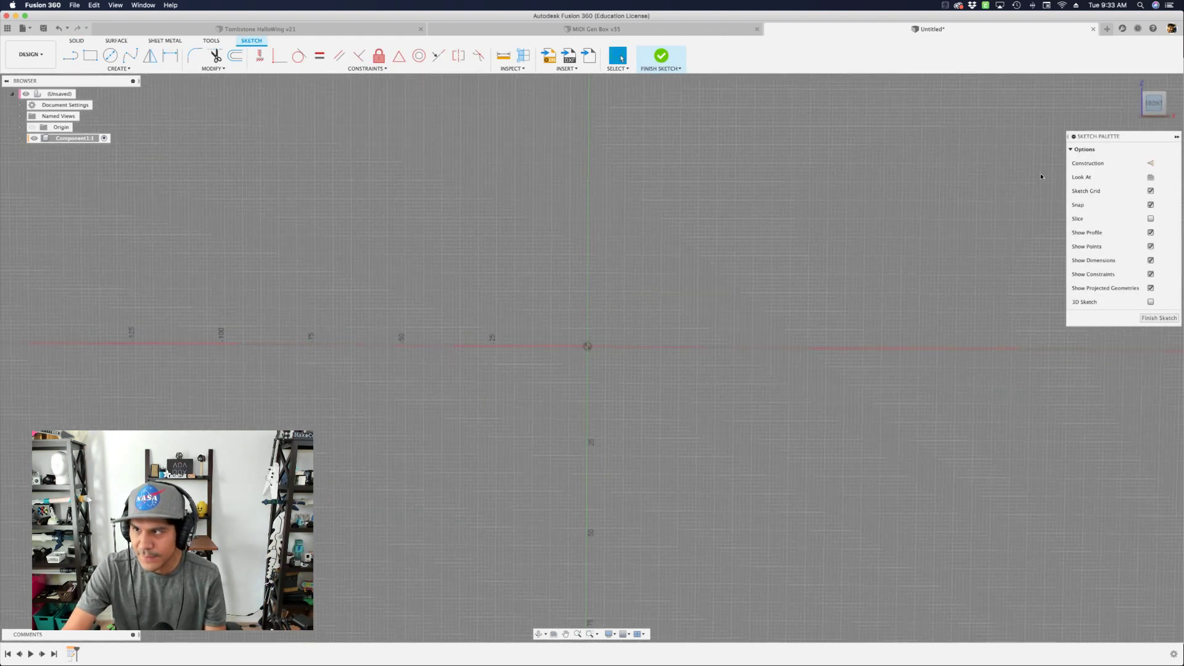
Examine the sketch's origin point by selecting it at the crossing of the two axes
scroll(563, 366, up, 5)
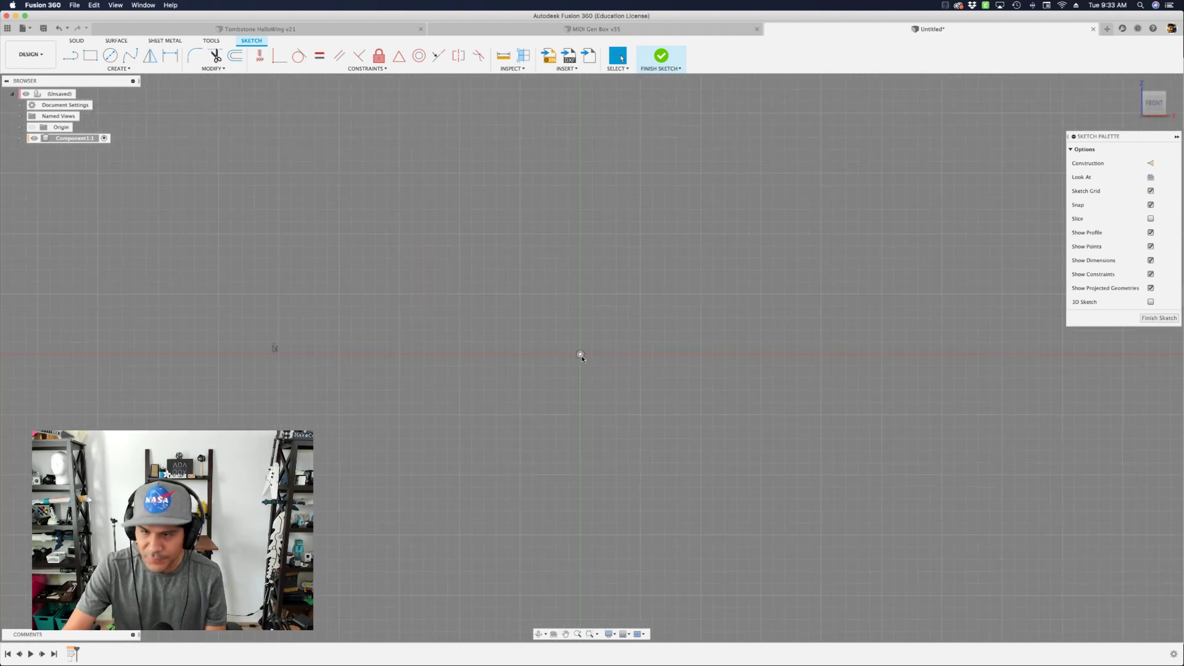
click(581, 356)
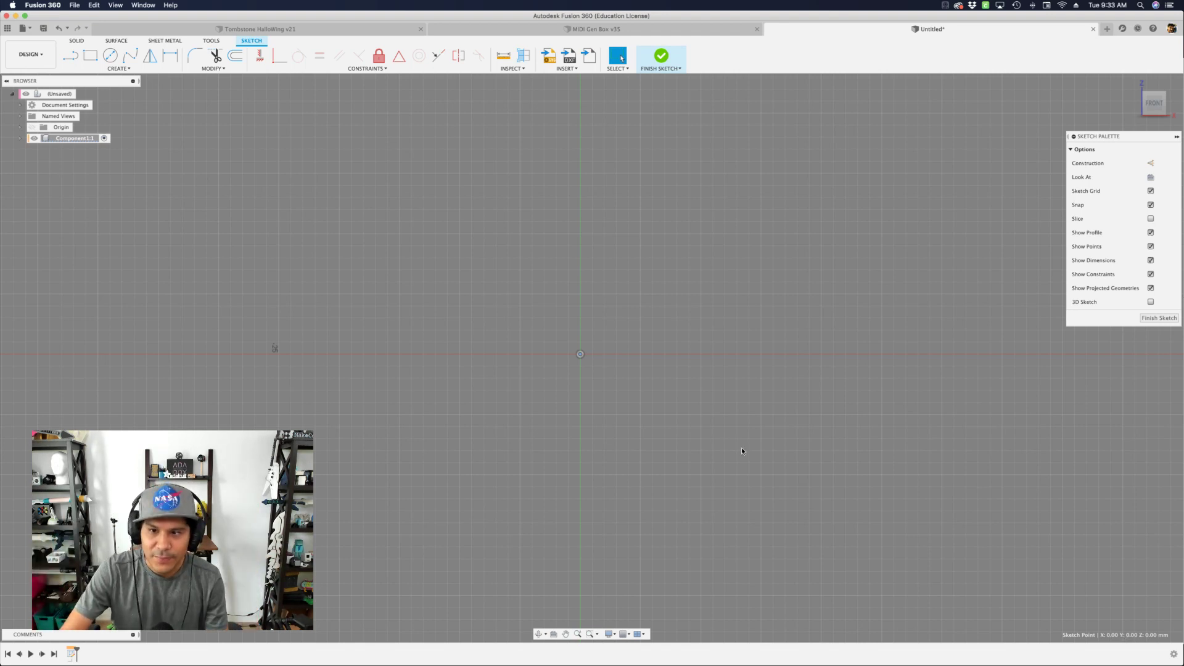
drag(685, 298, 522, 414)
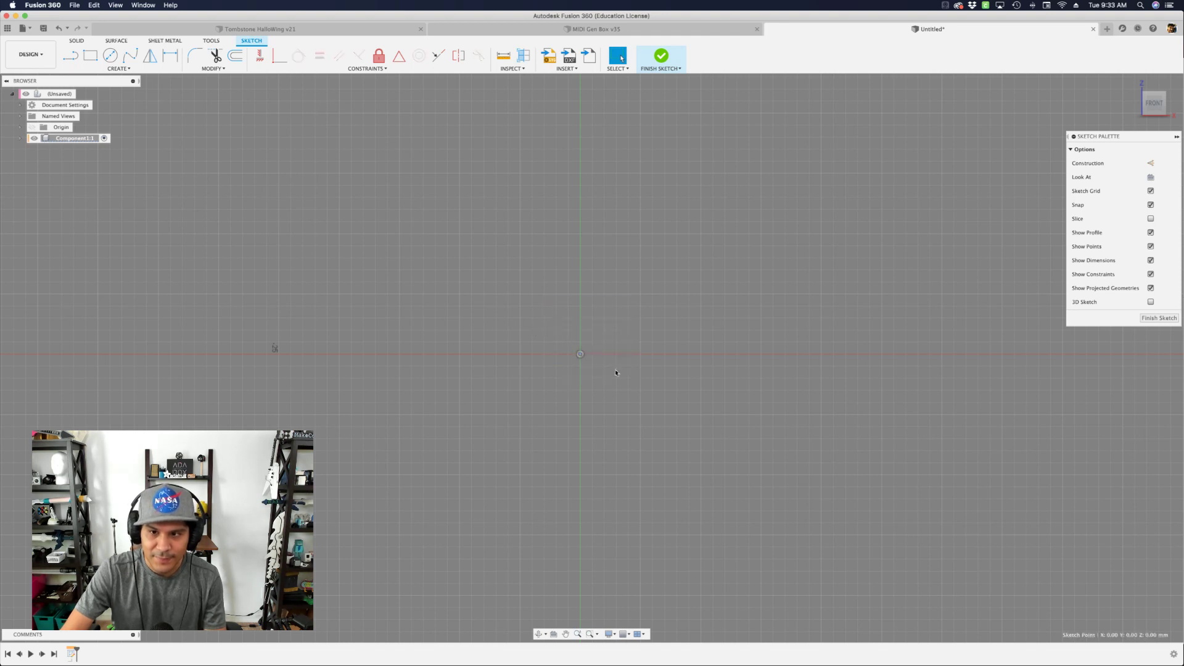
click(581, 354)
scroll(608, 341, down, 2)
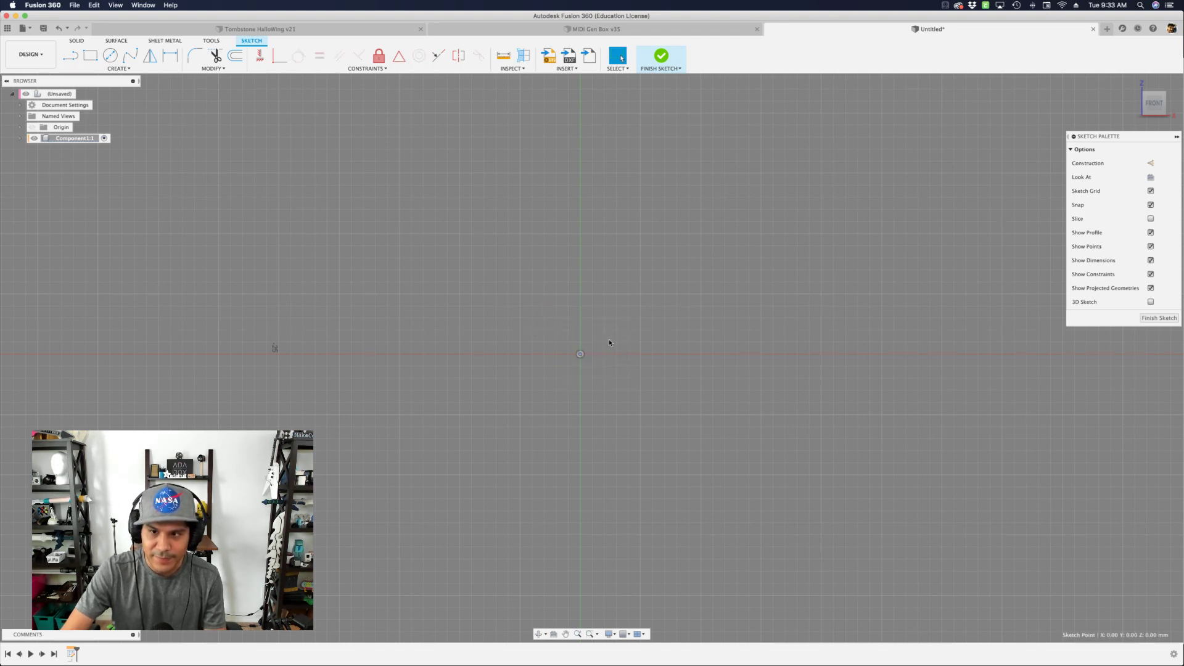
scroll(630, 310, up, 2)
Sketch a two-point rectangle about 20 mm tall just above the origin, spanning both sides of the vertical axis
key(r)
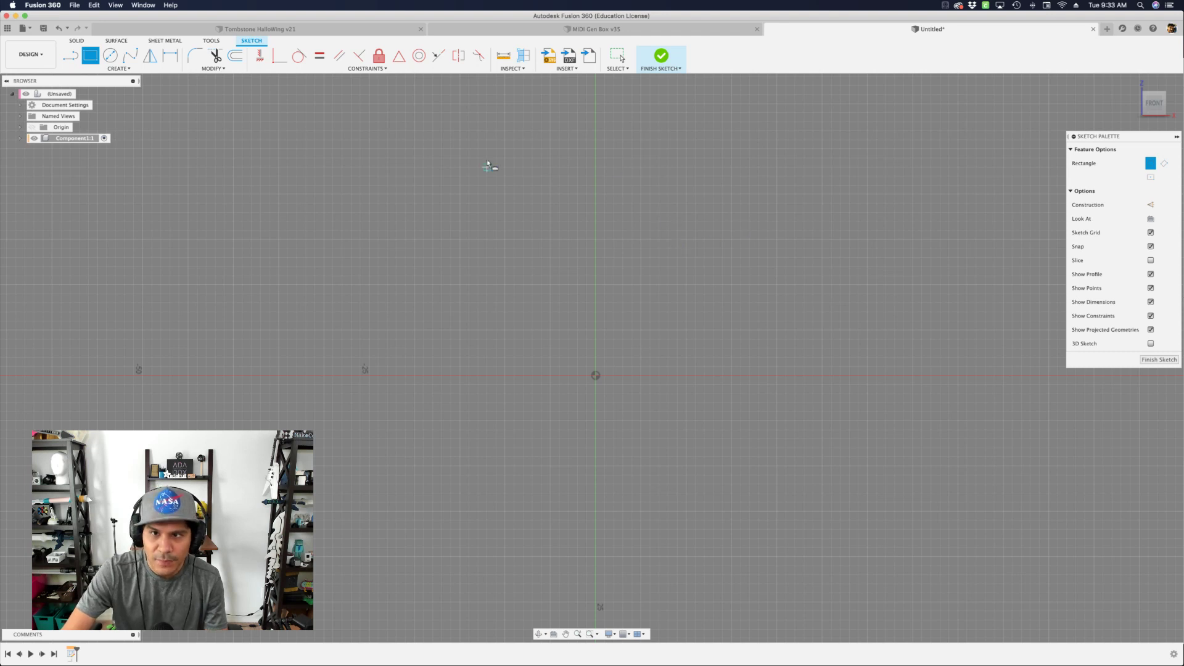
click(406, 147)
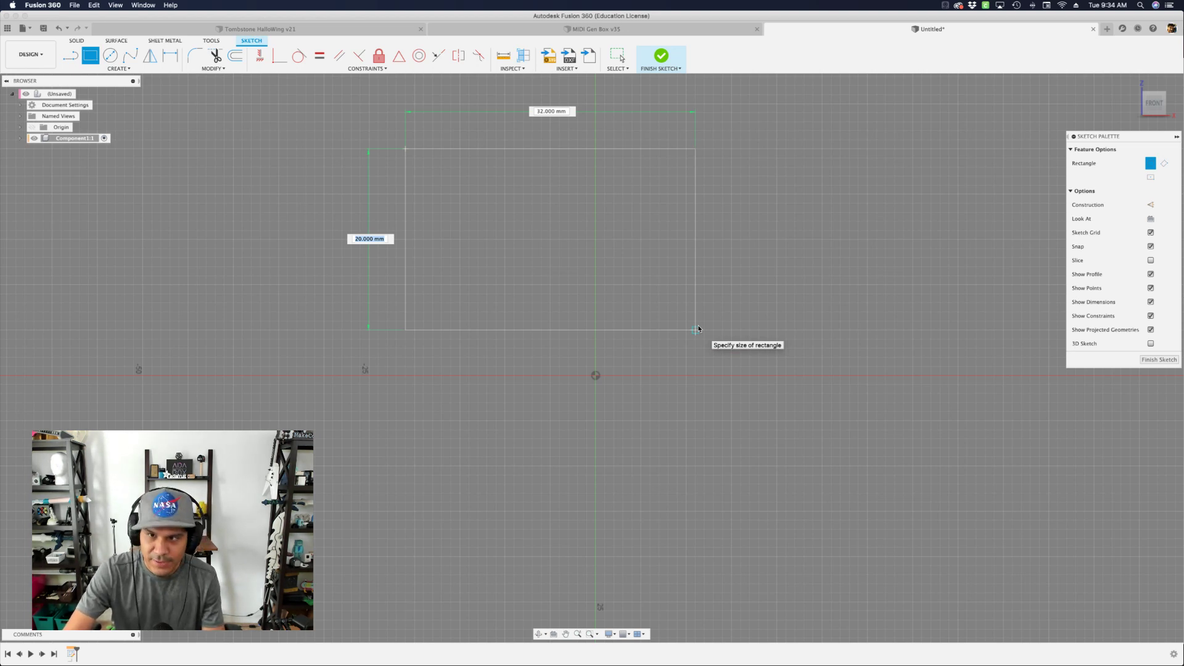
click(758, 329)
key(Escape)
scroll(702, 142, up, 3)
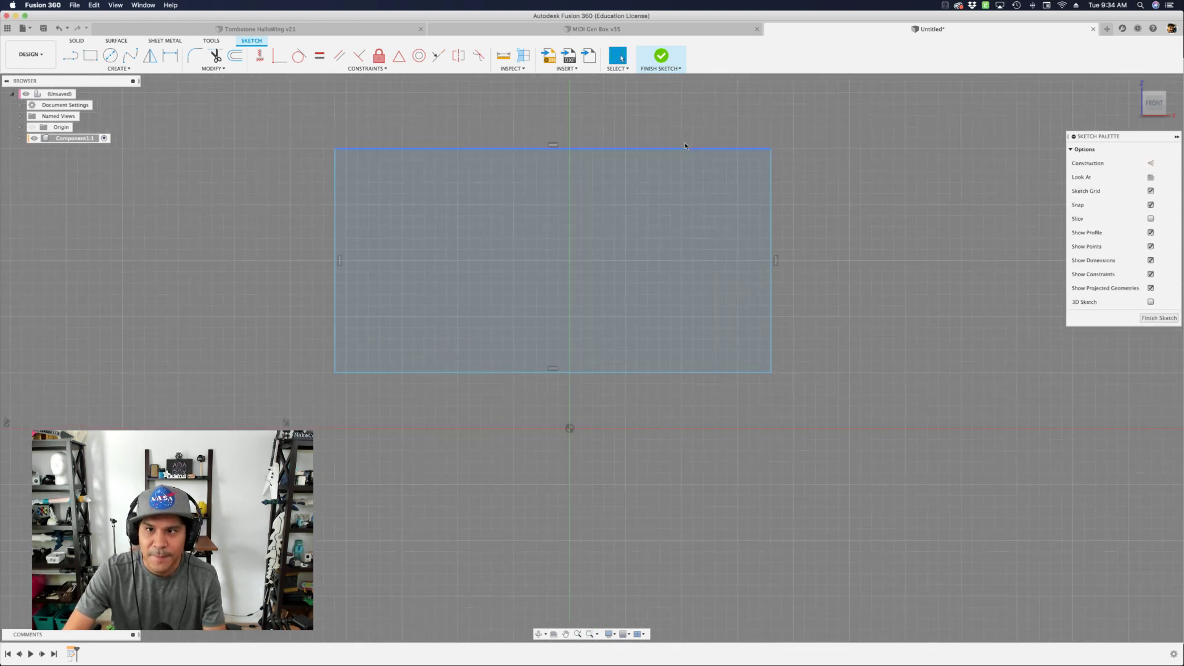
middle_drag(682, 139, 697, 165)
middle_drag(563, 171, 579, 246)
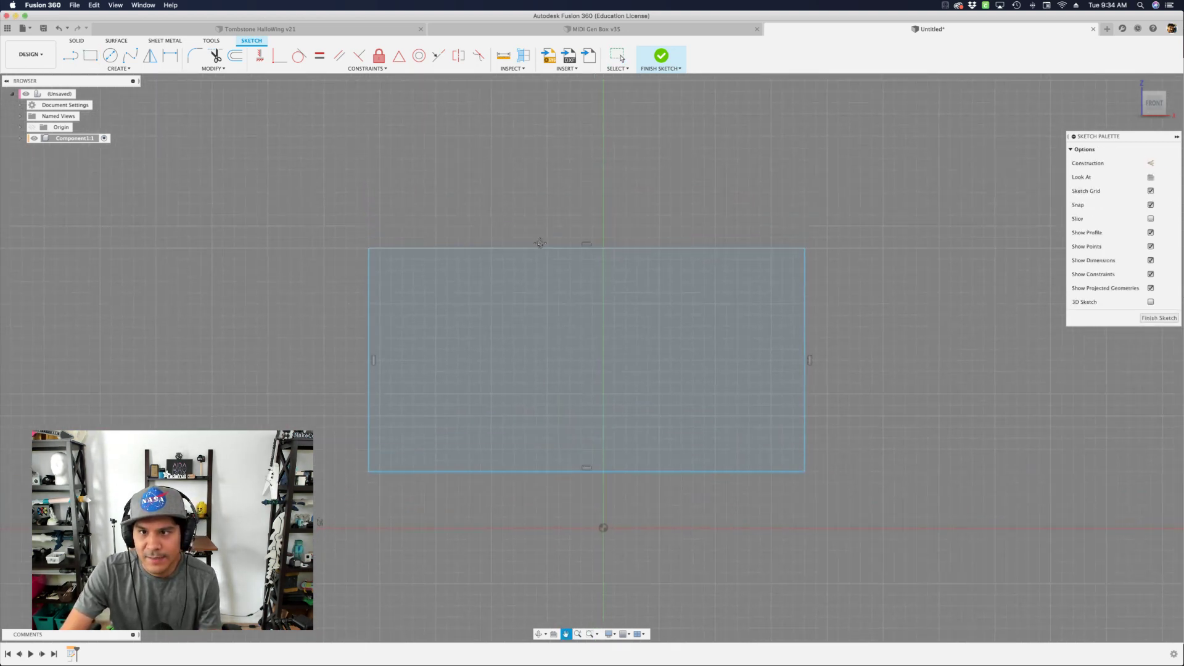
Resize the unconstrained rectangle freely by moving its upper, left and right edges
scroll(567, 253, down, 2)
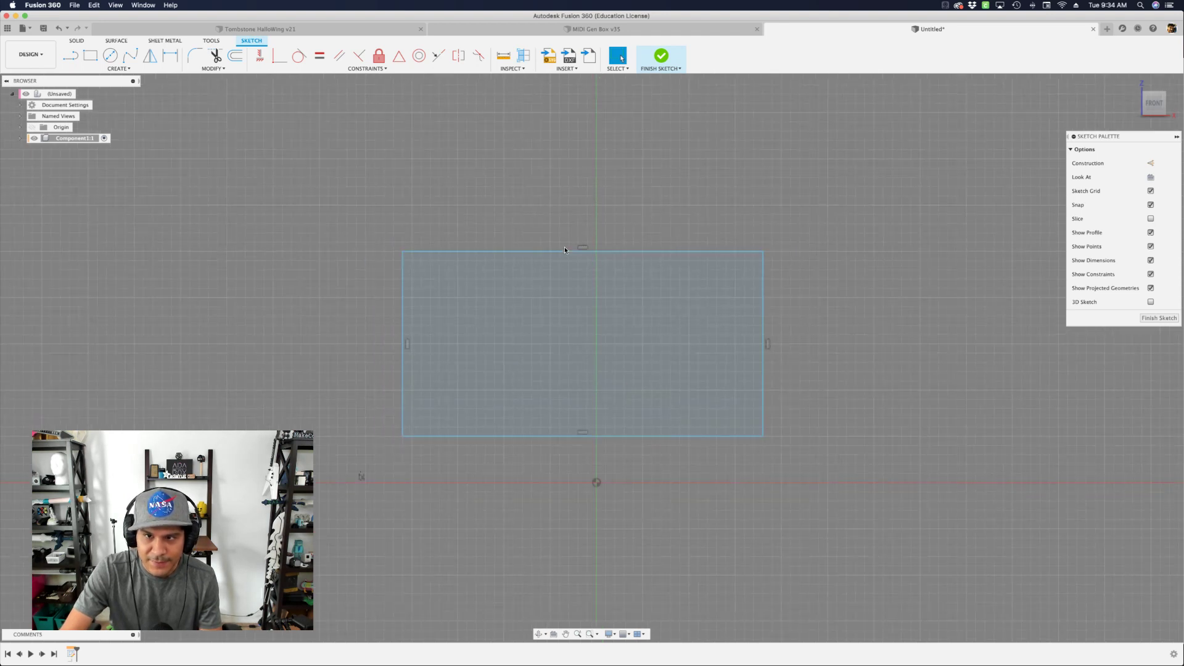
scroll(567, 252, up, 1)
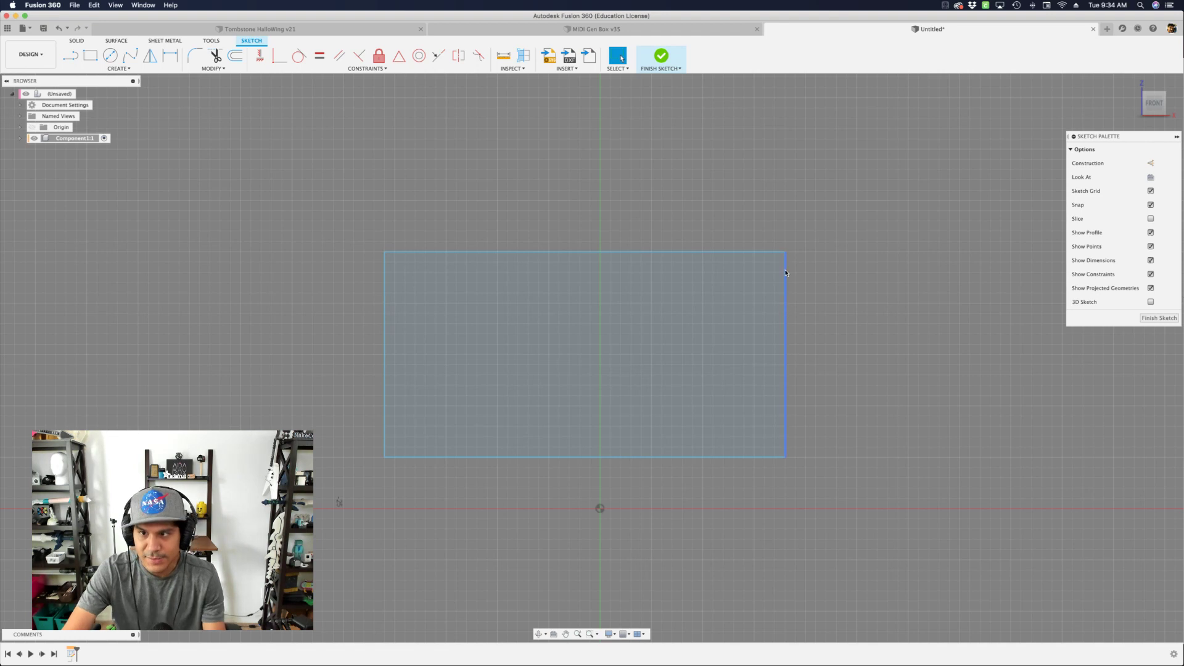
click(701, 256)
drag(701, 252, 702, 311)
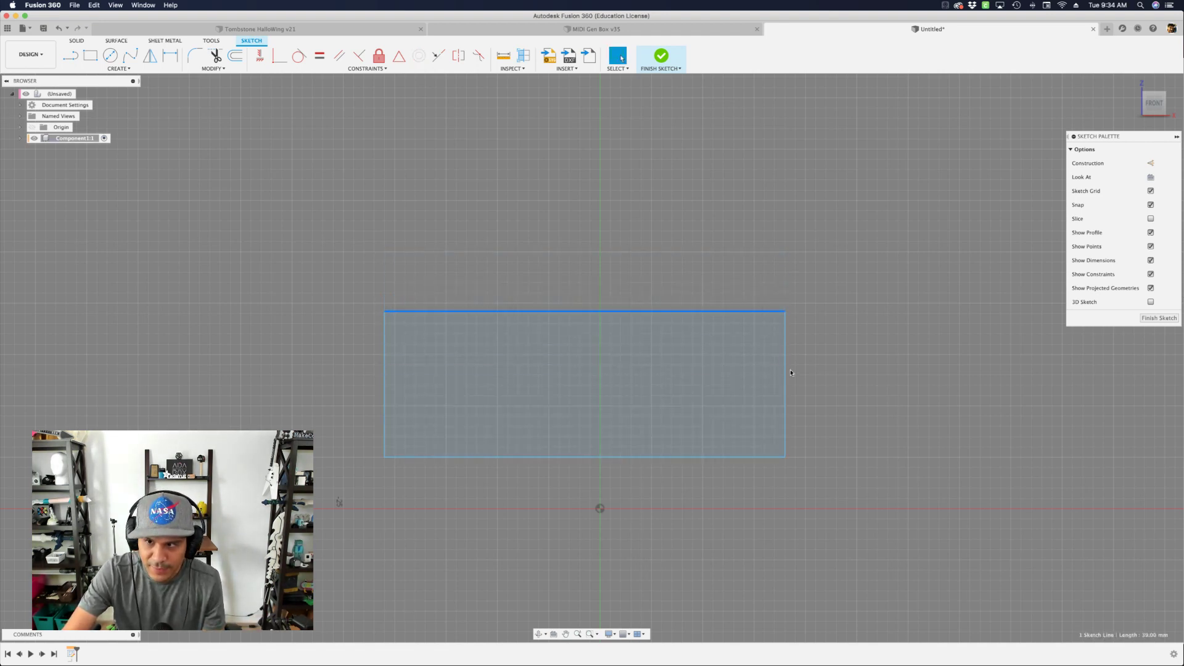
drag(786, 367, 938, 350)
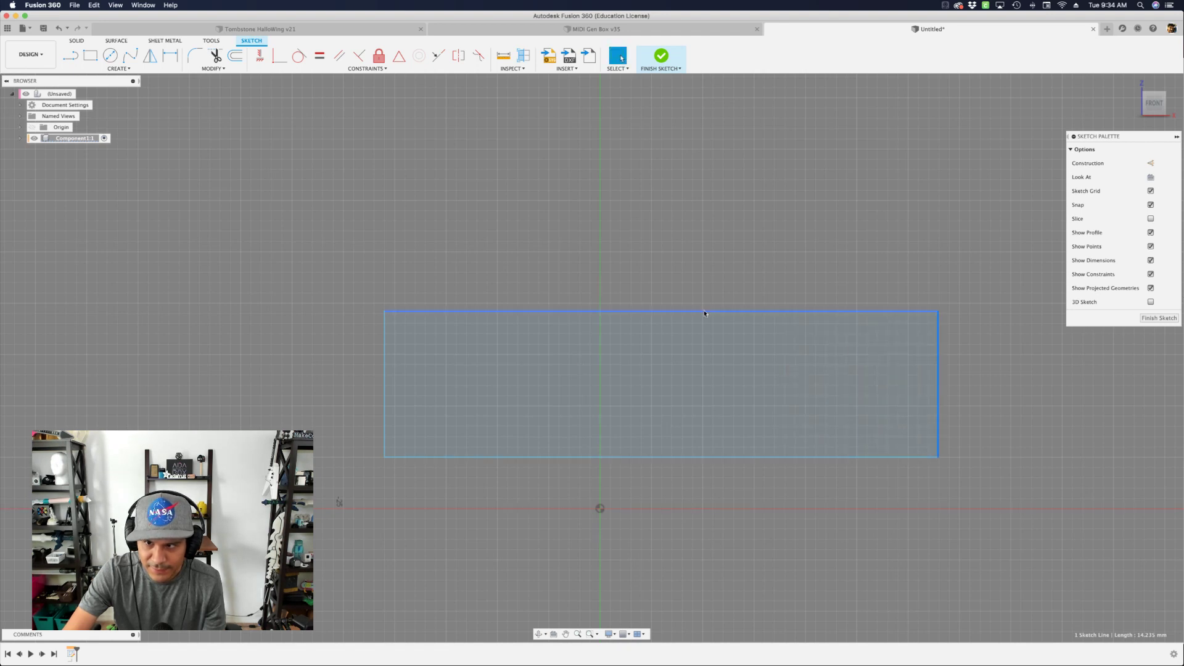
drag(696, 311, 699, 258)
click(425, 285)
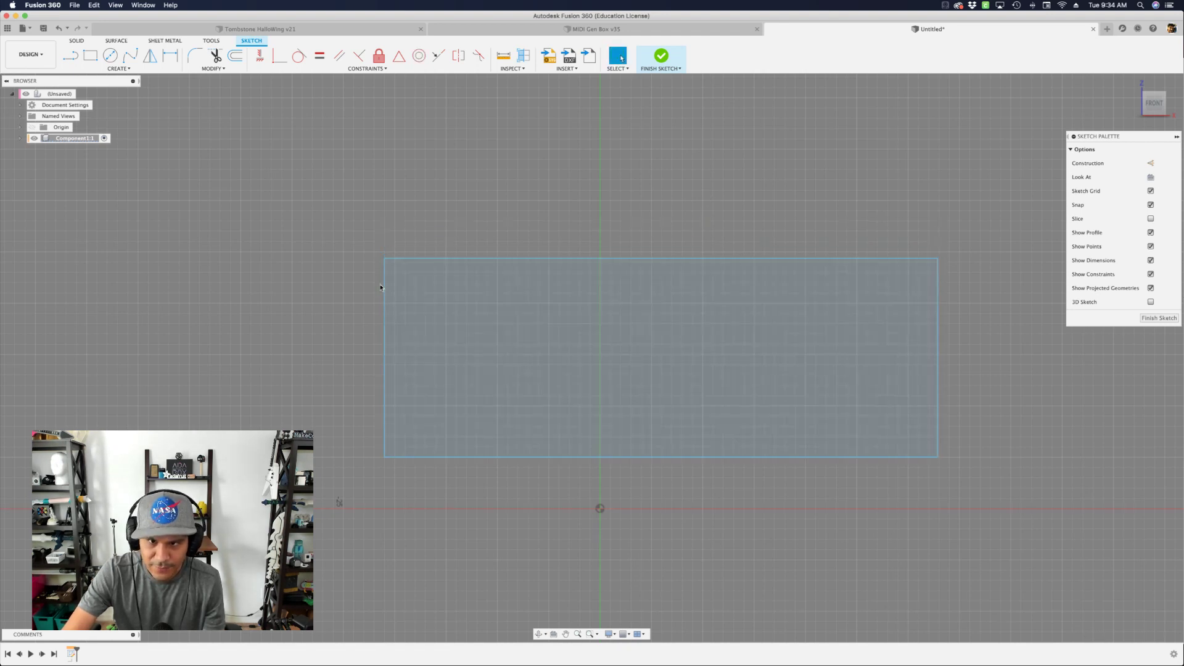
mouse_move(383, 285)
mouse_down()
mouse_move(510, 285)
mouse_move(398, 283)
mouse_up()
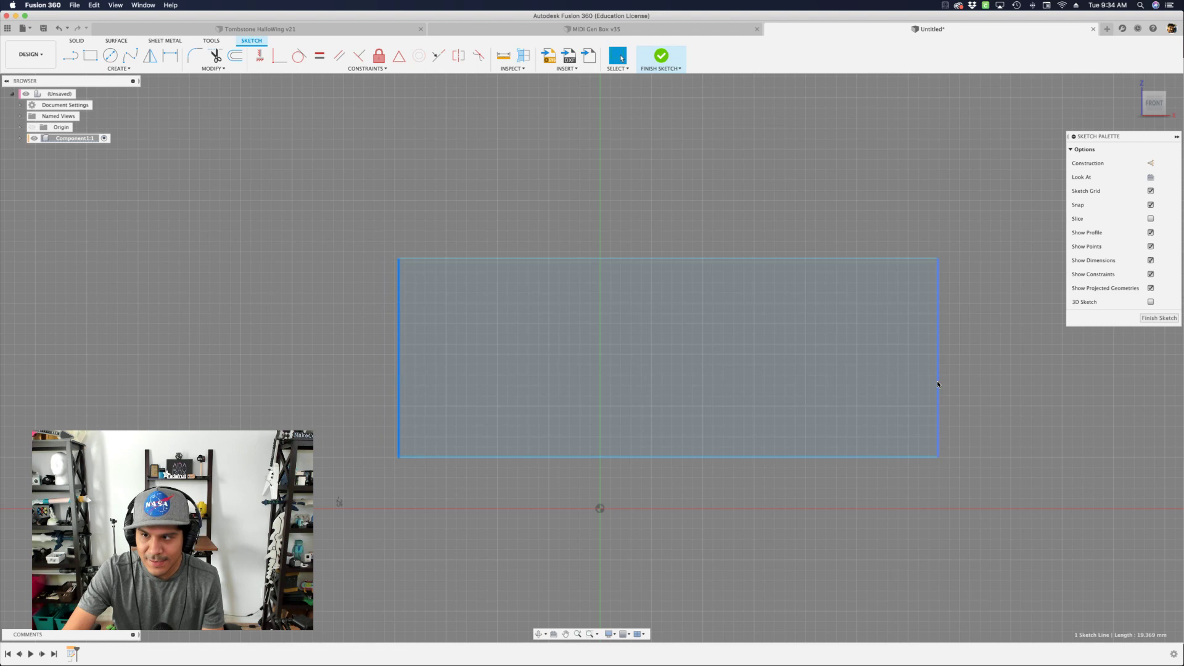
drag(939, 386, 753, 386)
click(698, 264)
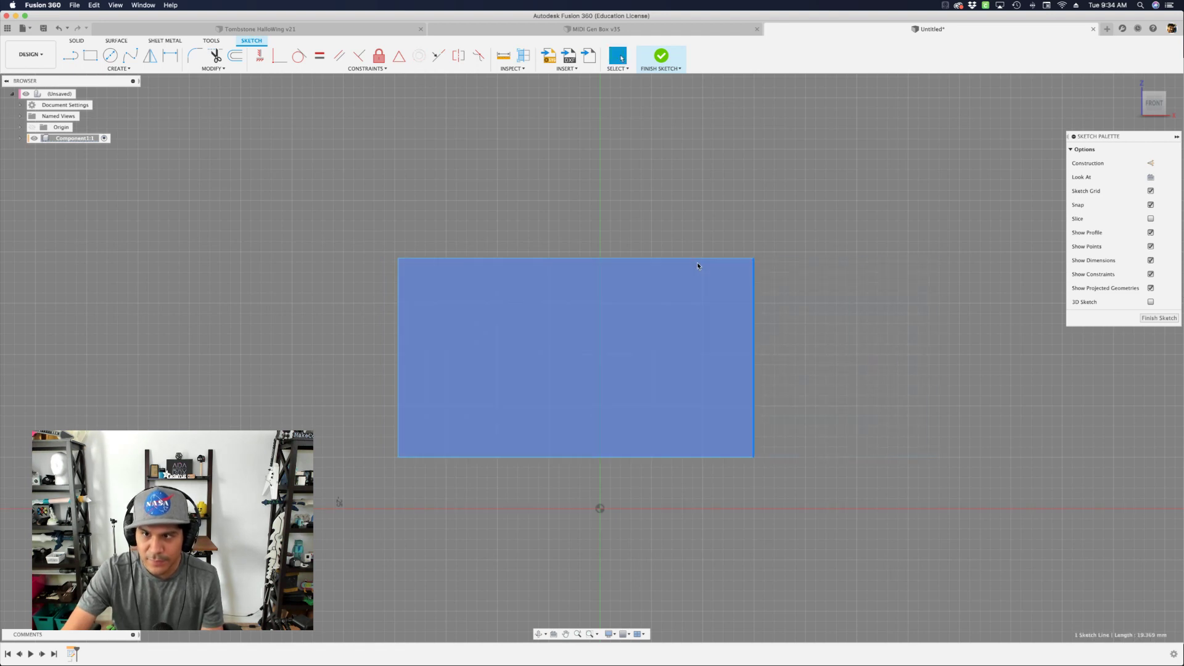
Distort the rectangle into an irregular four-sided shape by moving its two upper corners and its lower-right corner
drag(699, 258, 744, 252)
click(405, 263)
mouse_move(404, 260)
mouse_down()
mouse_move(651, 349)
mouse_move(676, 400)
mouse_up()
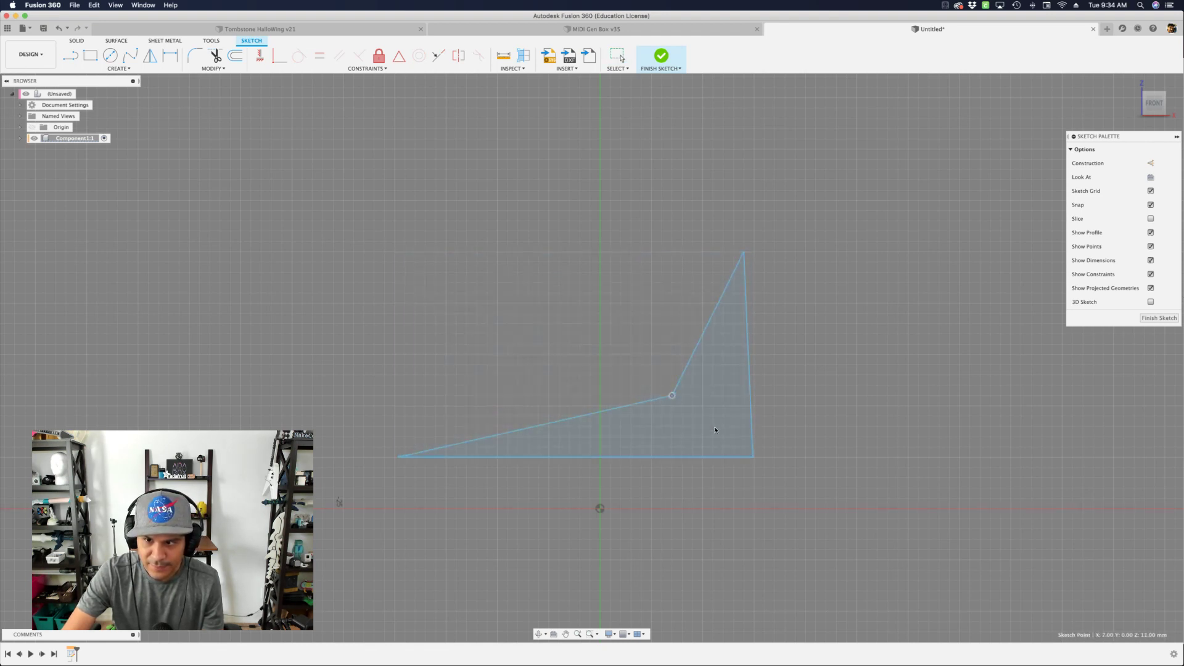
mouse_move(755, 458)
mouse_down()
mouse_move(756, 393)
mouse_move(765, 437)
mouse_up()
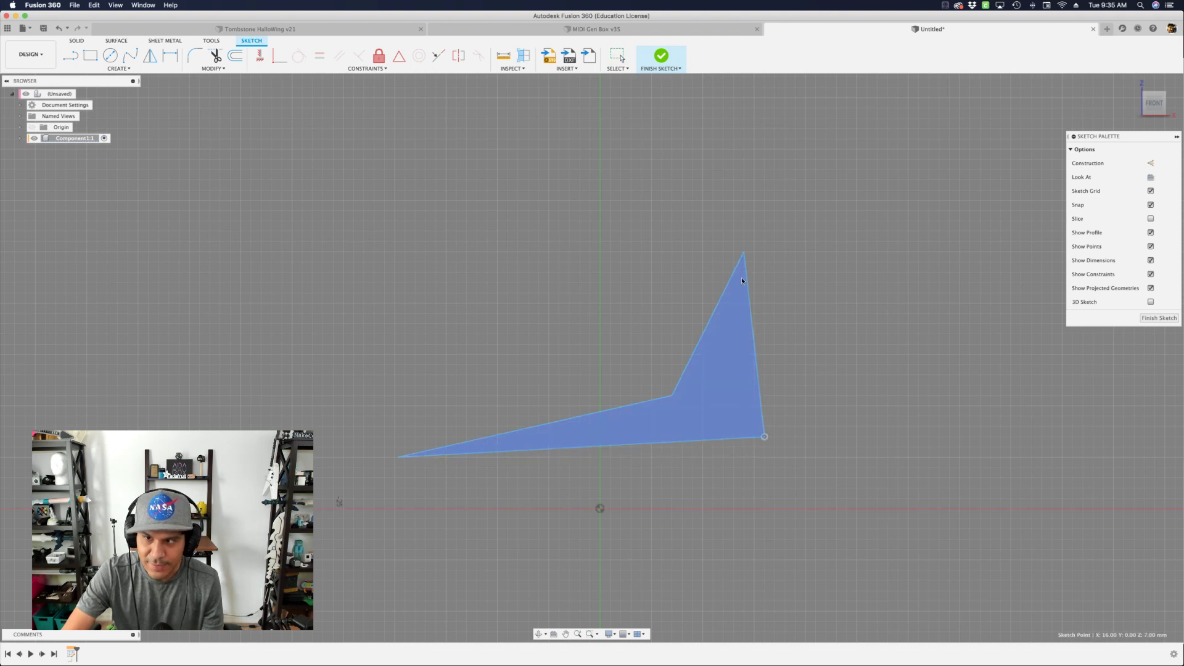
drag(743, 253, 651, 252)
drag(672, 394, 621, 416)
click(667, 280)
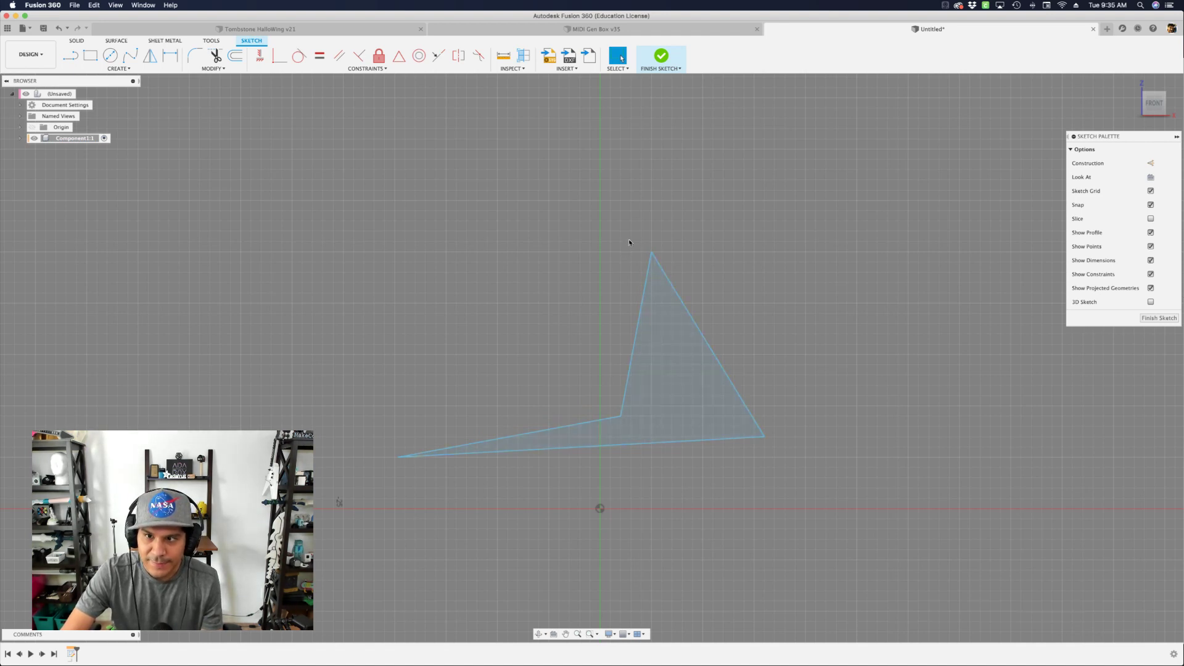
Delete the coincident constraint at the shape's peak, pull the two line endpoints apart and move the upper-left corner outward
click(652, 253)
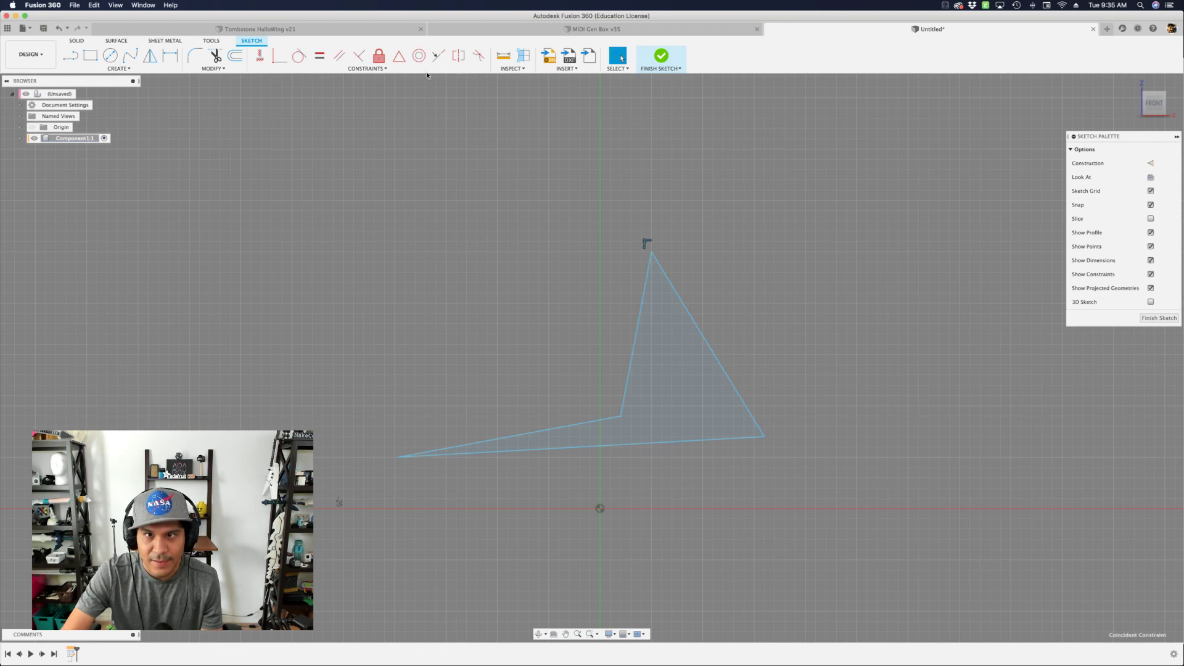
click(281, 57)
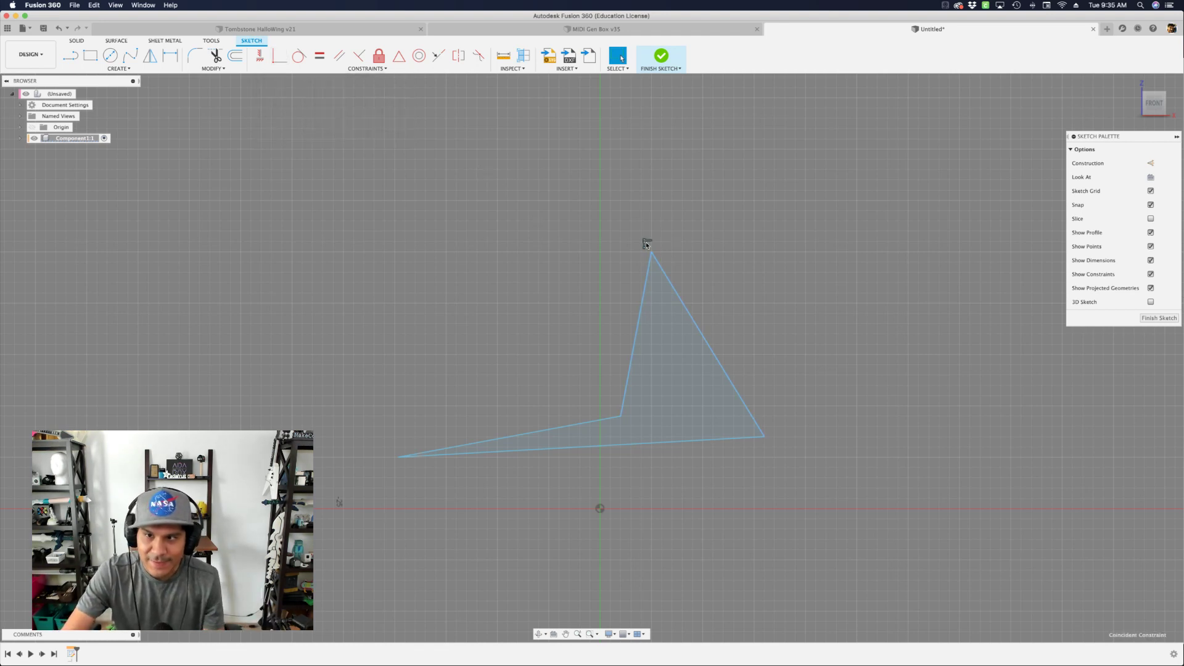
drag(652, 253, 682, 241)
mouse_move(626, 272)
mouse_down()
mouse_move(637, 237)
mouse_move(657, 246)
mouse_move(631, 251)
mouse_up()
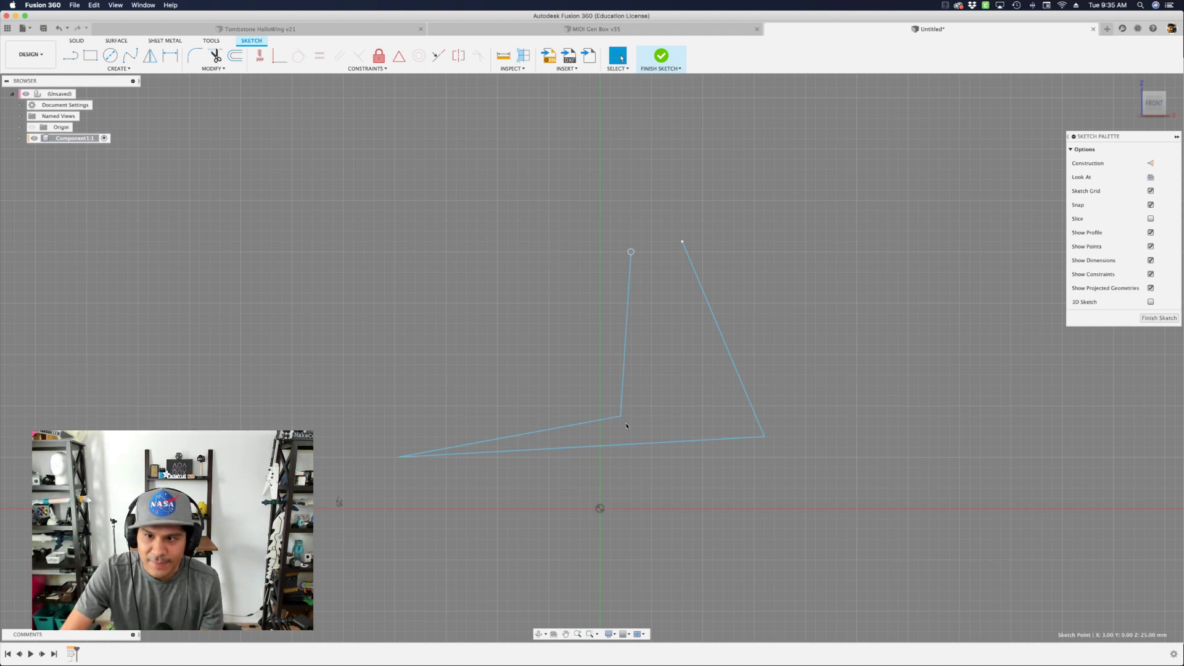
mouse_move(620, 417)
mouse_down()
mouse_move(457, 317)
mouse_move(439, 246)
mouse_move(440, 285)
mouse_up()
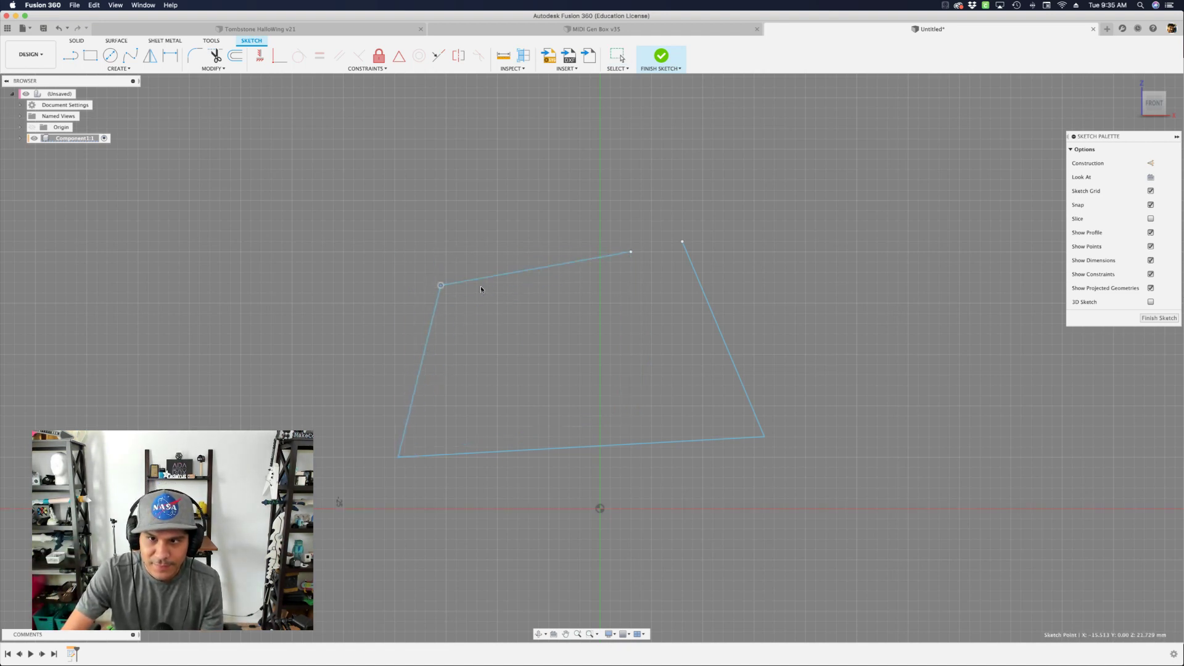
Rejoin the two open line endpoints with a Coincident constraint and move the joined corner up and outward
drag(683, 242, 672, 303)
shift+click(630, 252)
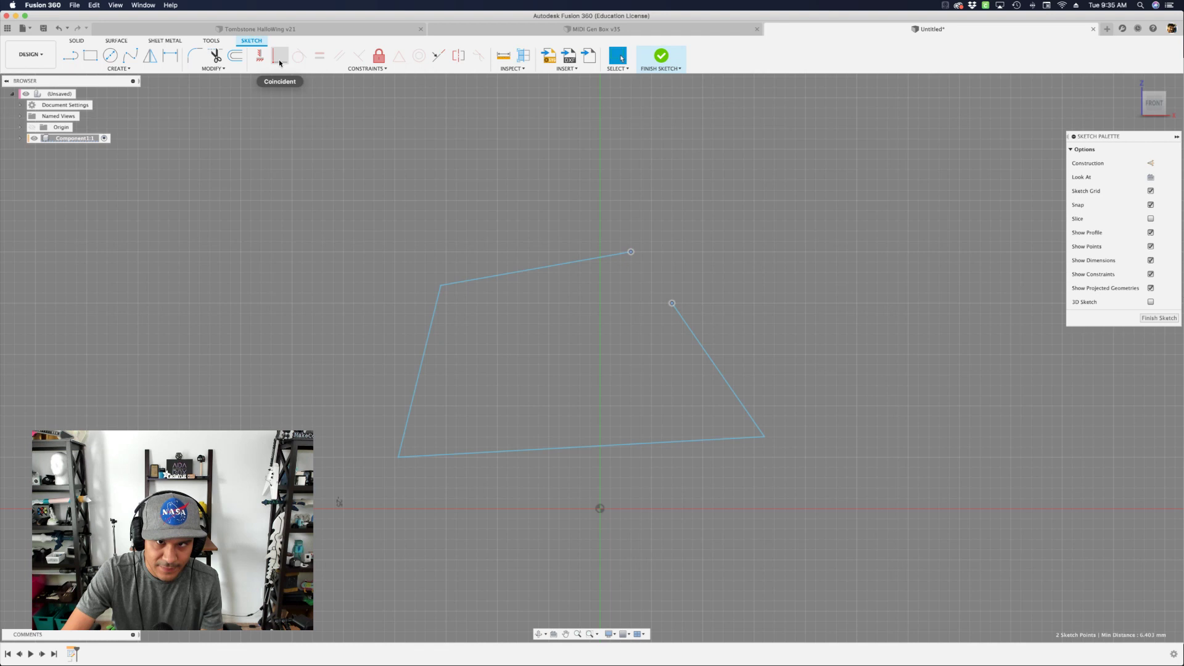
click(417, 189)
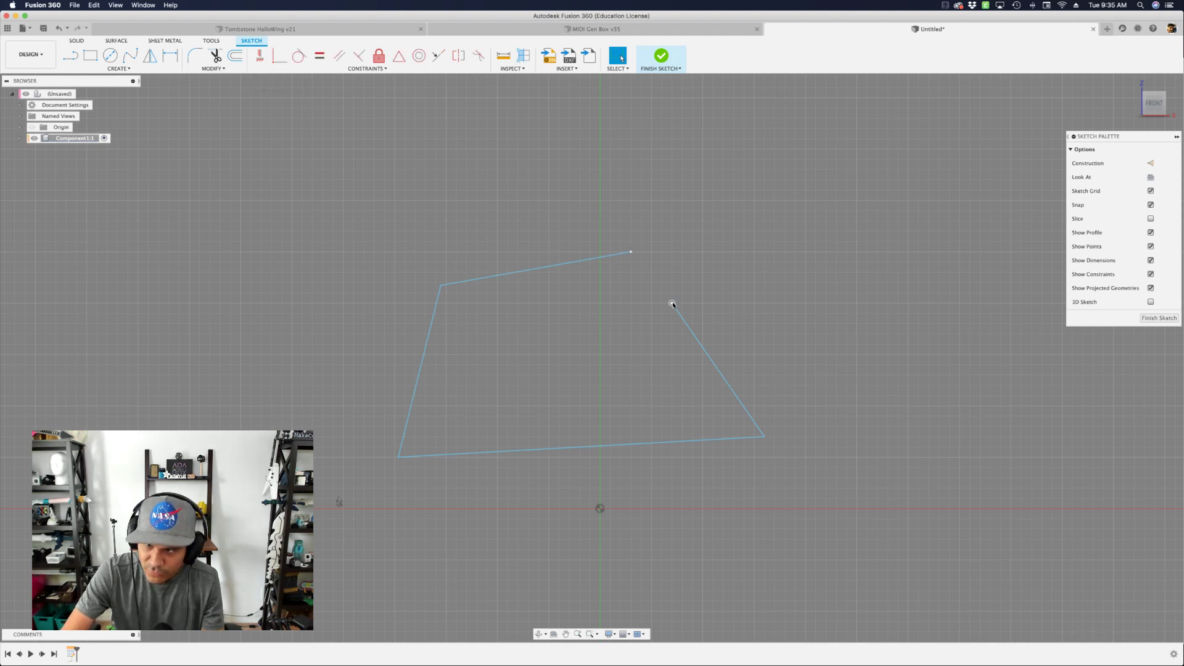
mouse_move(672, 304)
mouse_down()
mouse_move(676, 258)
mouse_move(640, 244)
mouse_move(443, 287)
mouse_move(442, 346)
mouse_move(400, 455)
mouse_move(444, 433)
mouse_move(628, 270)
mouse_move(630, 253)
mouse_move(816, 305)
mouse_move(644, 302)
mouse_move(753, 200)
mouse_up()
Apply the Horizontal/Vertical constraint to all four lines to square the shape into a rectangle
click(512, 267)
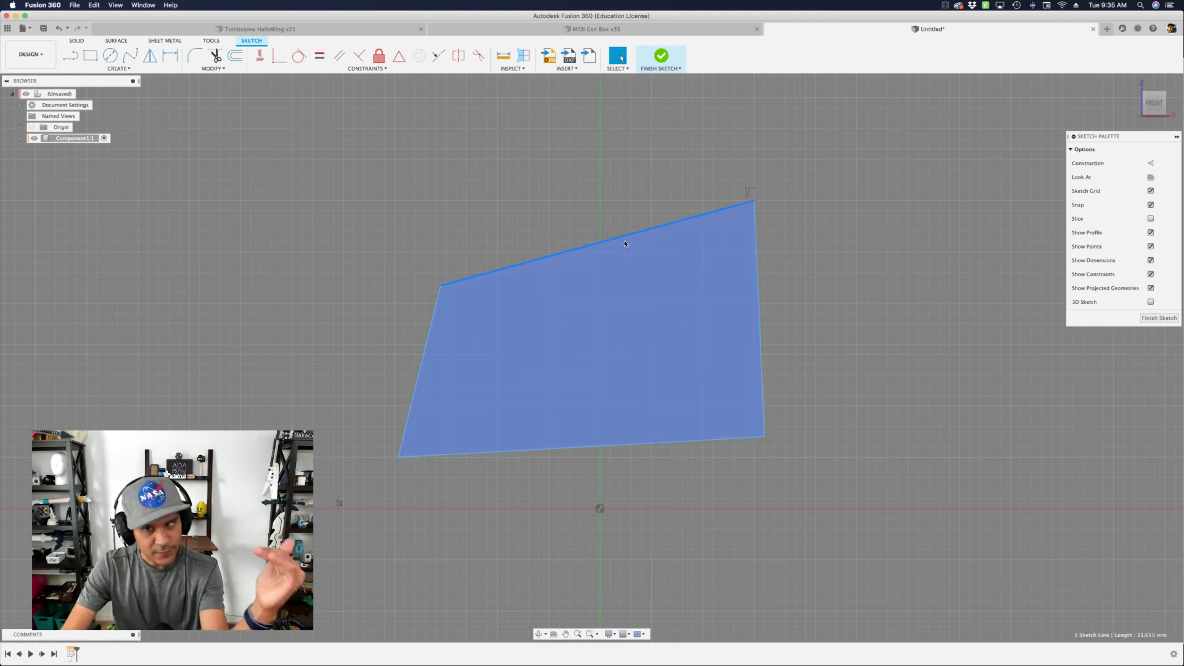
click(259, 55)
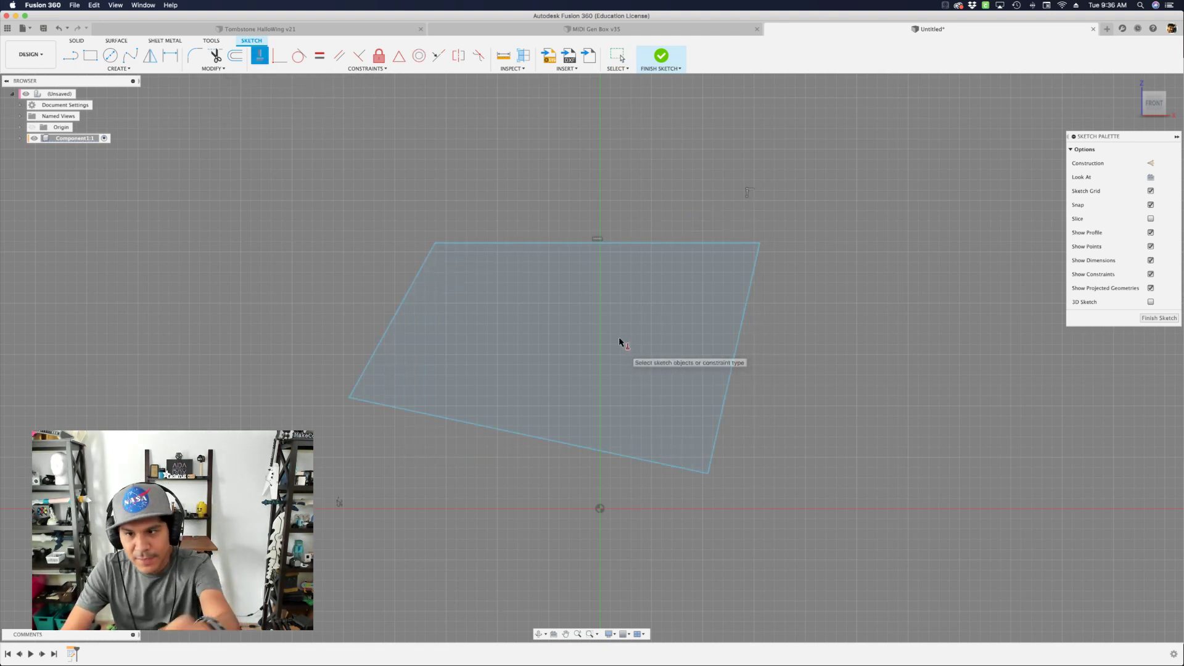
click(411, 284)
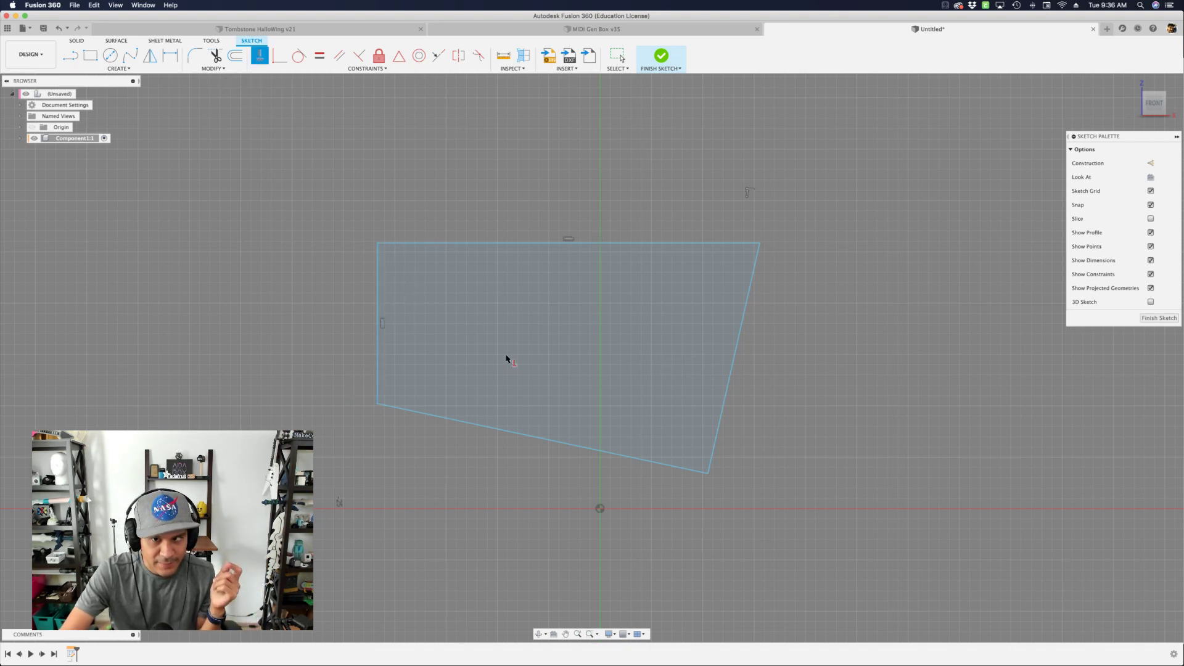
click(553, 433)
click(730, 376)
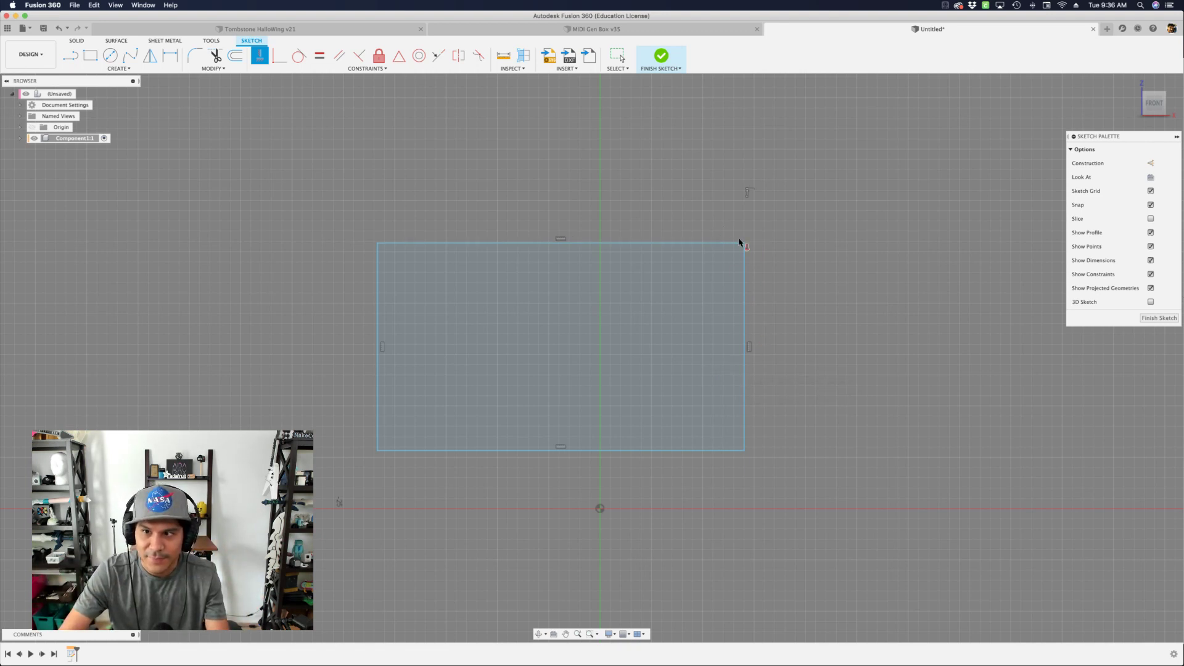
key(Escape)
Resize the constrained rectangle by moving its upper-right and lower-right corners and lowering its bottom edge toward the origin
drag(744, 253, 750, 201)
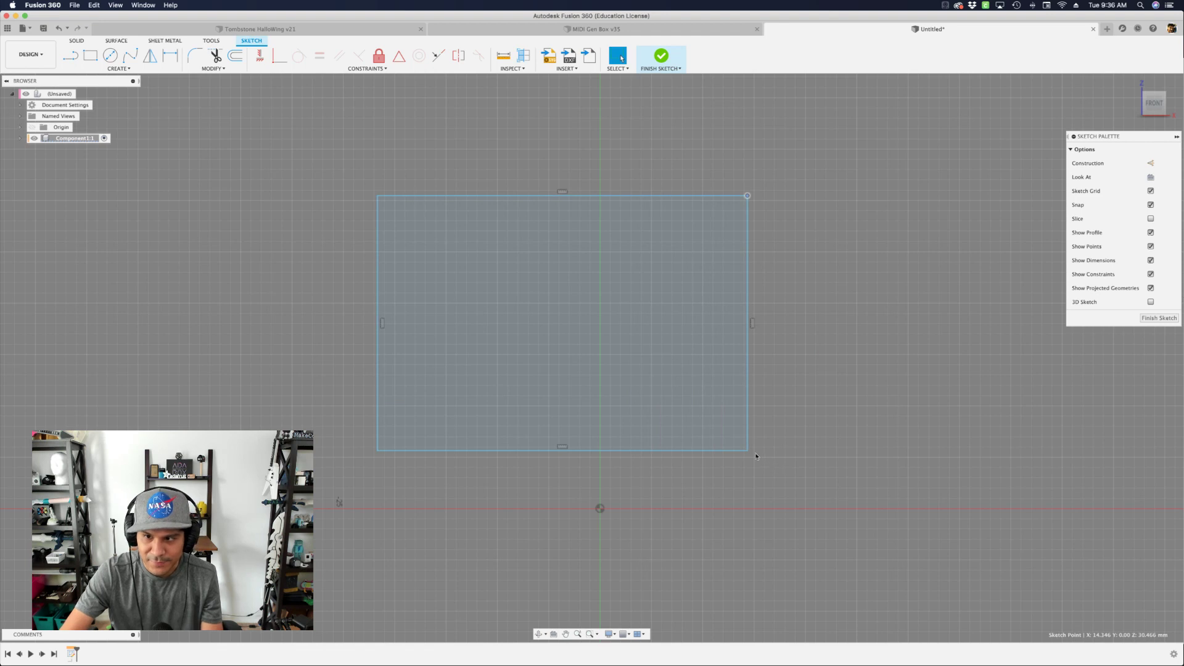
drag(749, 451, 811, 429)
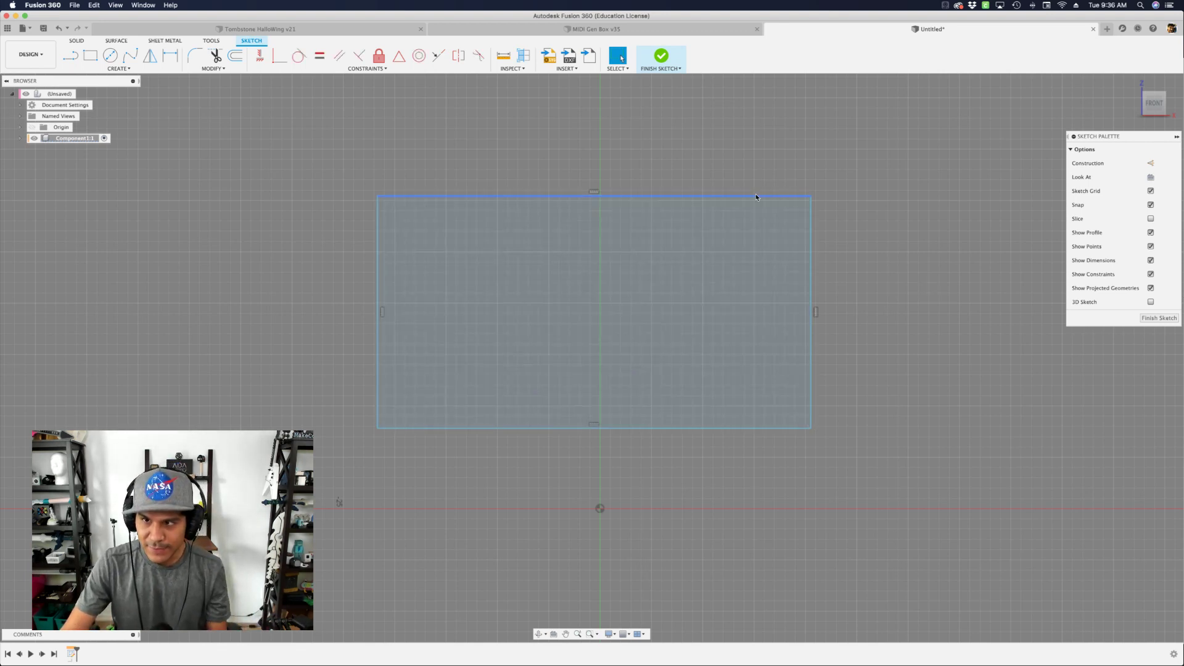
scroll(751, 197, down, 3)
scroll(676, 397, up, 2)
scroll(622, 436, down, 1)
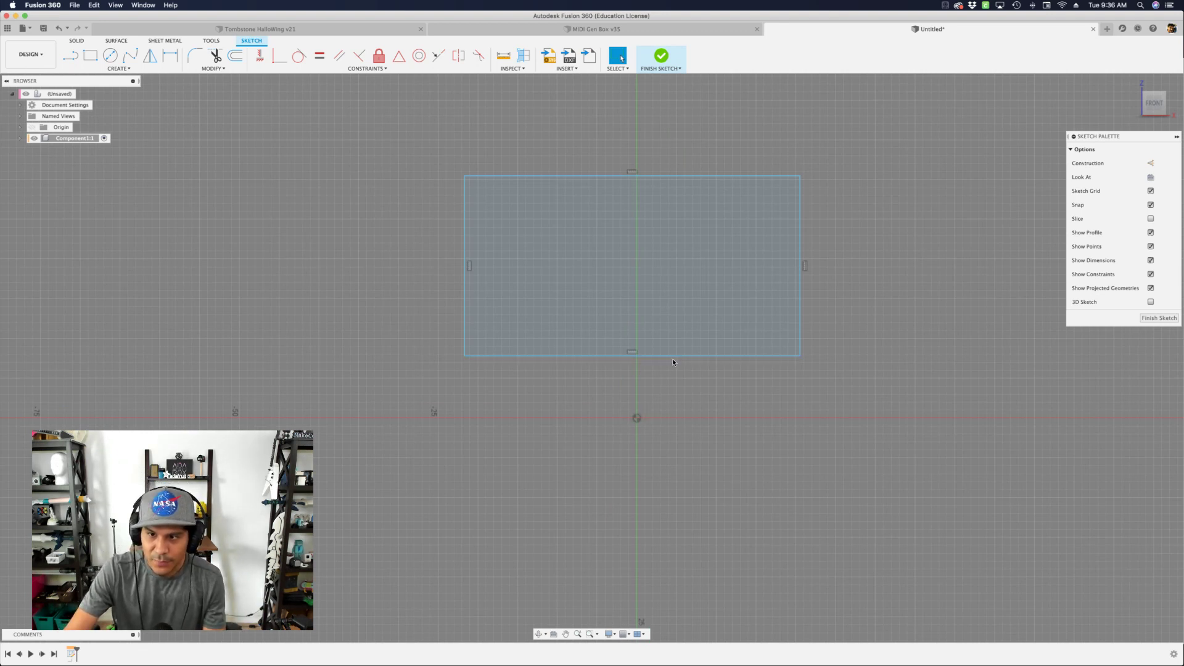
drag(675, 356, 660, 395)
Anchor the midpoint of the rectangle's bottom edge to the sketch origin with a Midpoint constraint
scroll(686, 329, up, 1)
scroll(678, 336, up, 1)
scroll(673, 339, down, 1)
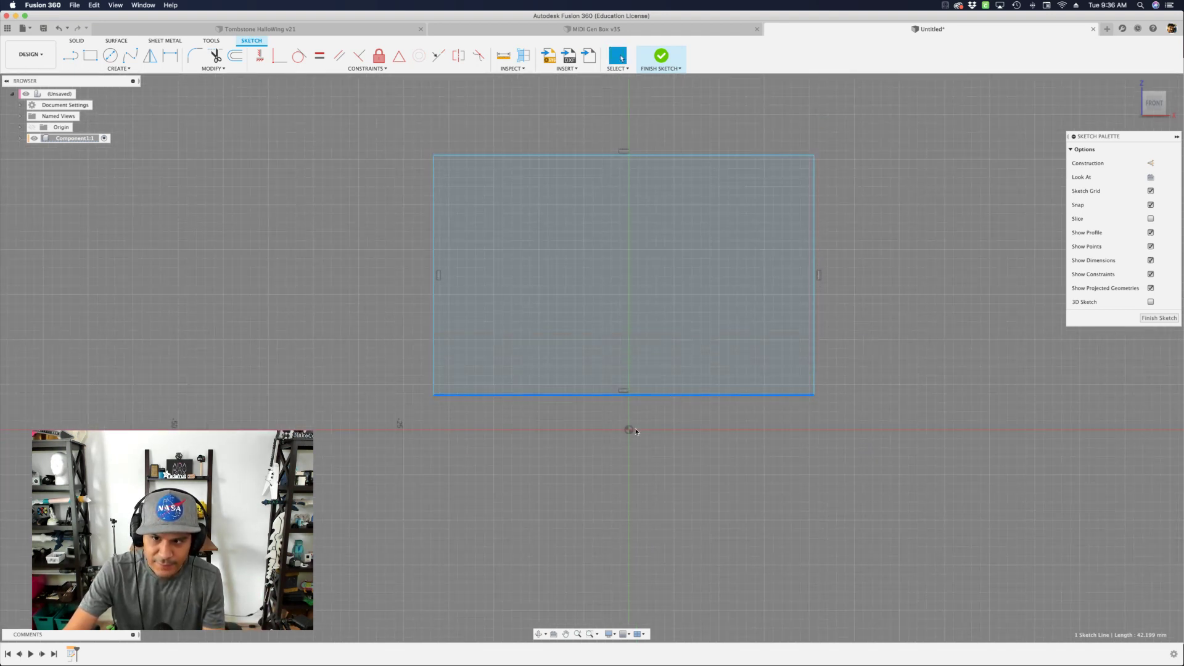
click(629, 432)
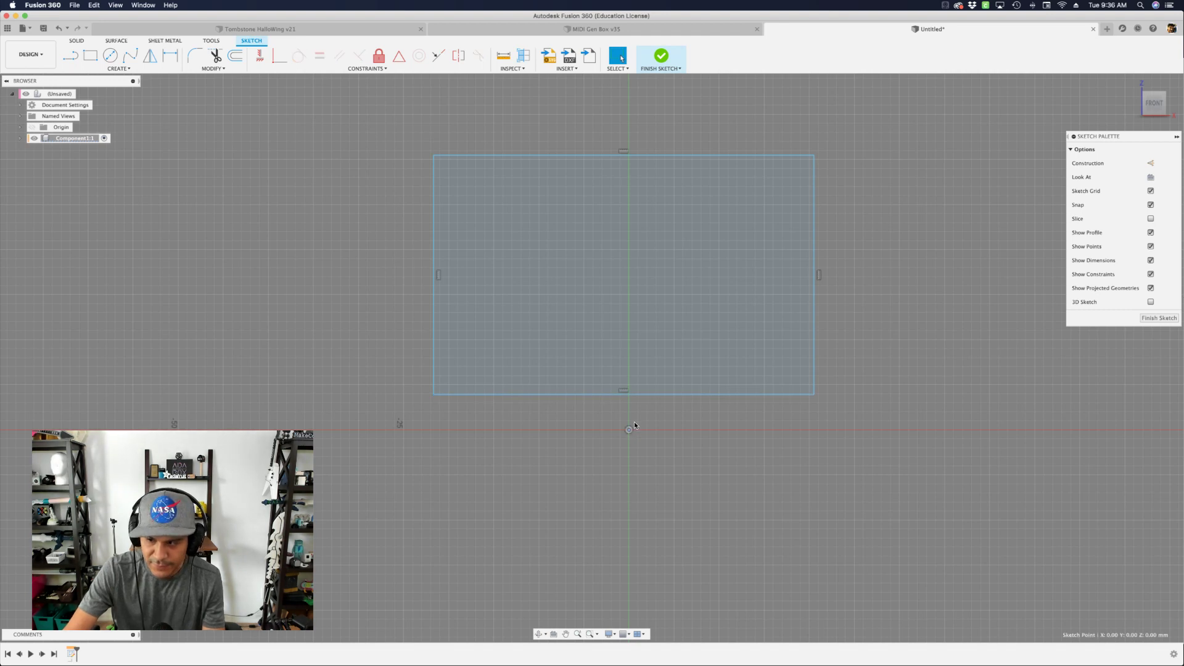
shift+click(652, 395)
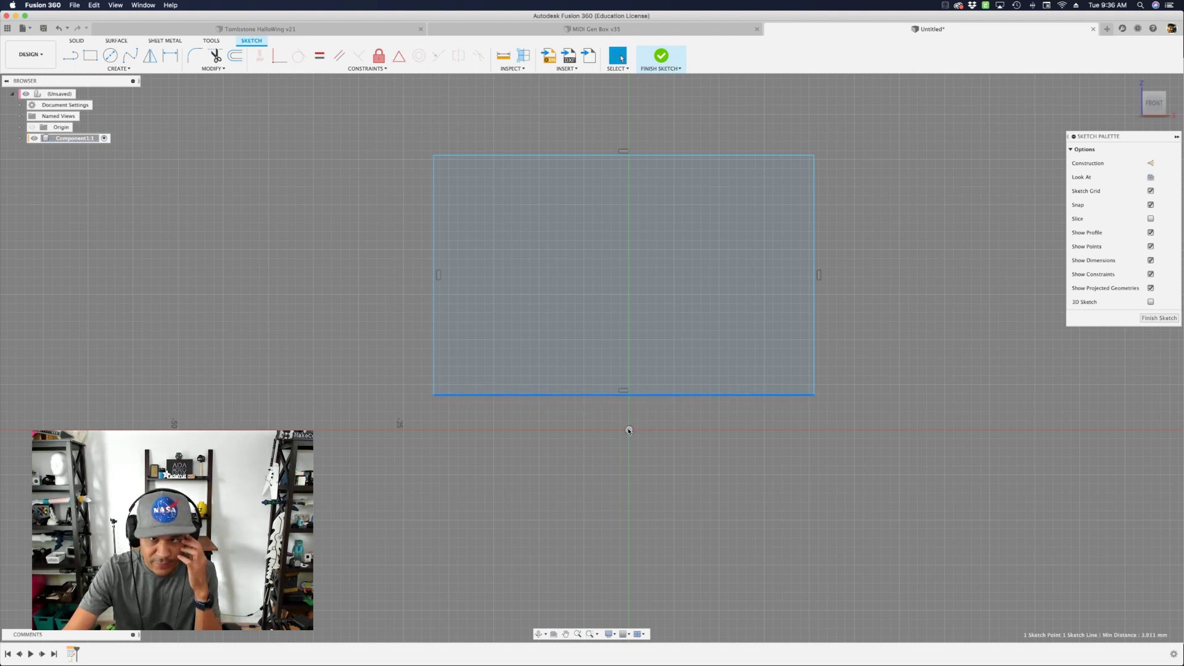
click(398, 56)
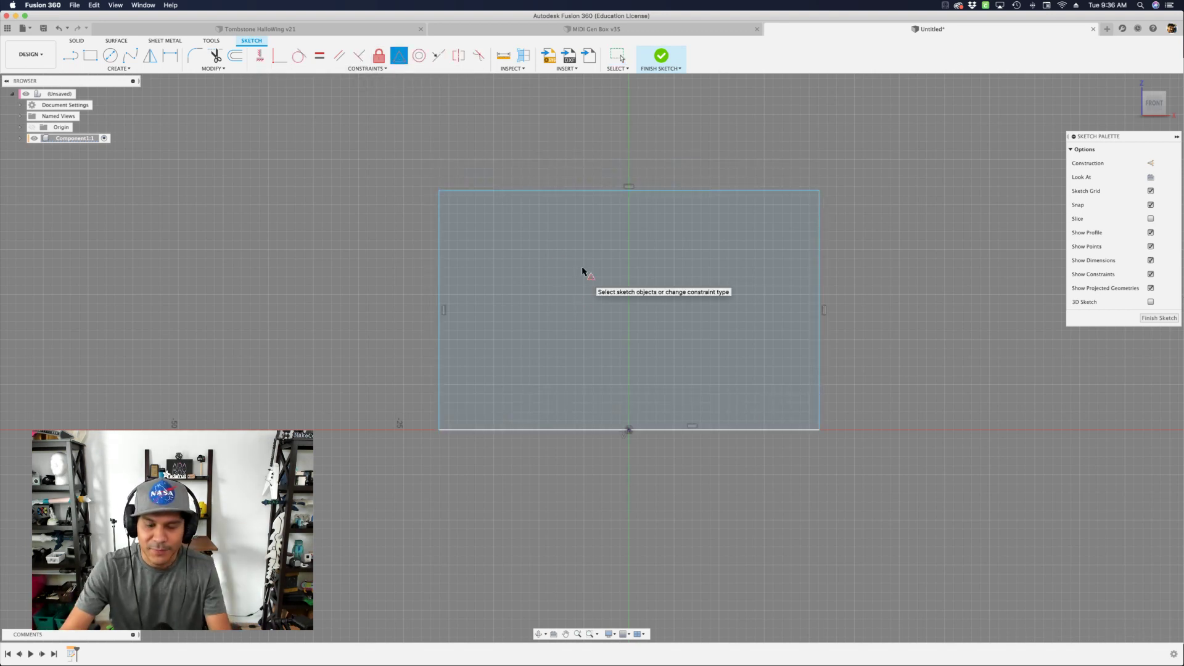
key(Escape)
click(608, 245)
Test the rectangle's symmetric resizing about the origin by moving its left edge inward and outward, and lower its top edge
scroll(608, 246, down, 1)
scroll(457, 230, up, 1)
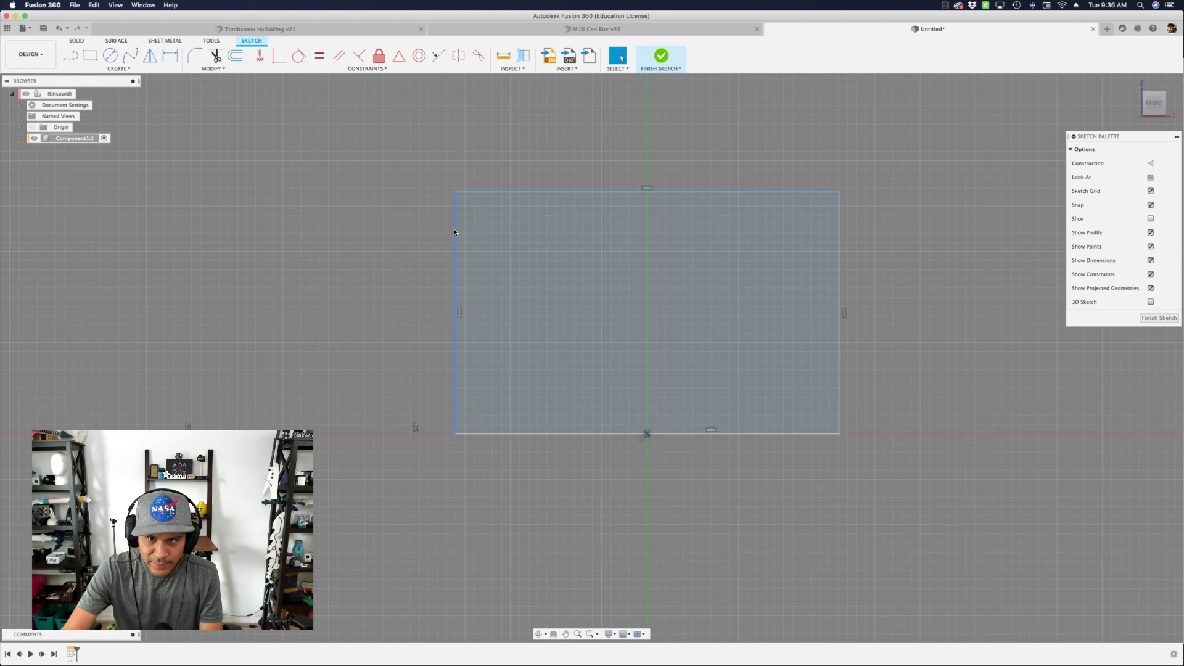
click(456, 230)
mouse_move(462, 235)
mouse_down()
mouse_move(569, 290)
mouse_move(508, 345)
mouse_move(579, 401)
mouse_move(560, 449)
mouse_up()
click(582, 192)
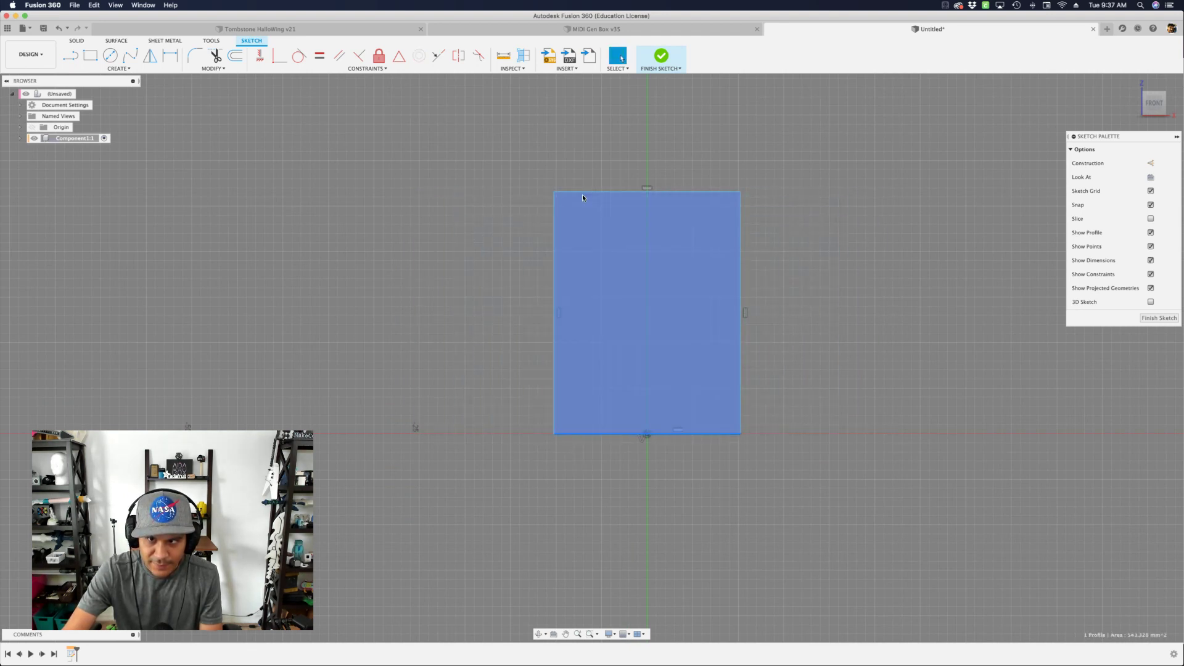
drag(557, 233, 527, 401)
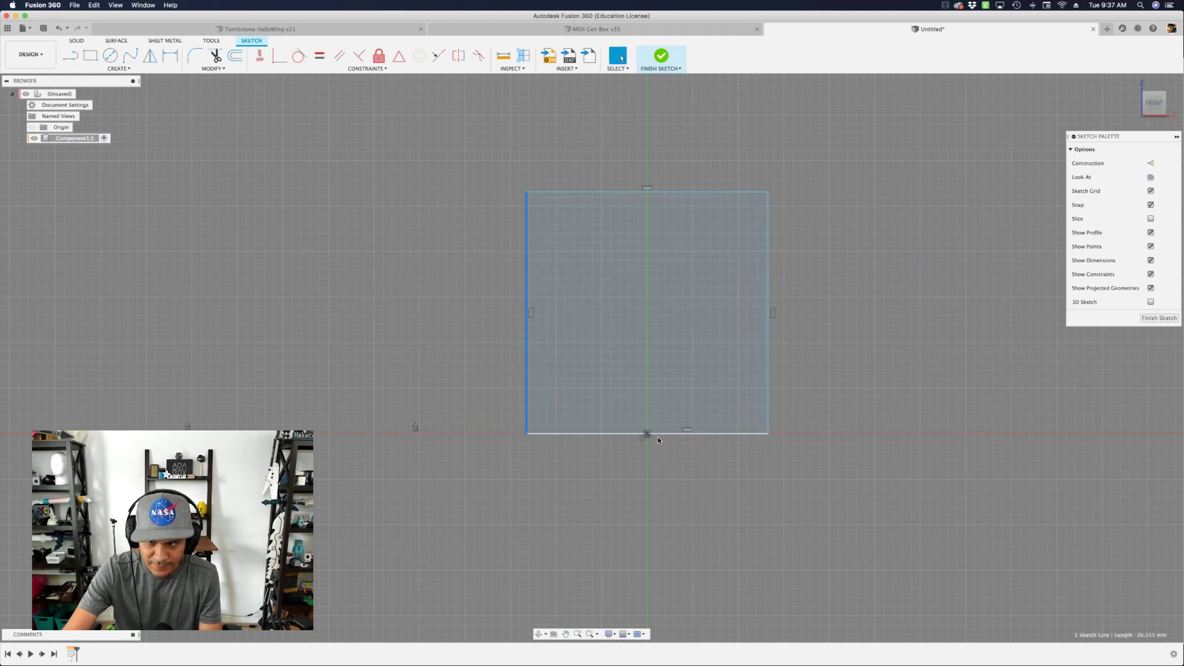
drag(580, 191, 578, 232)
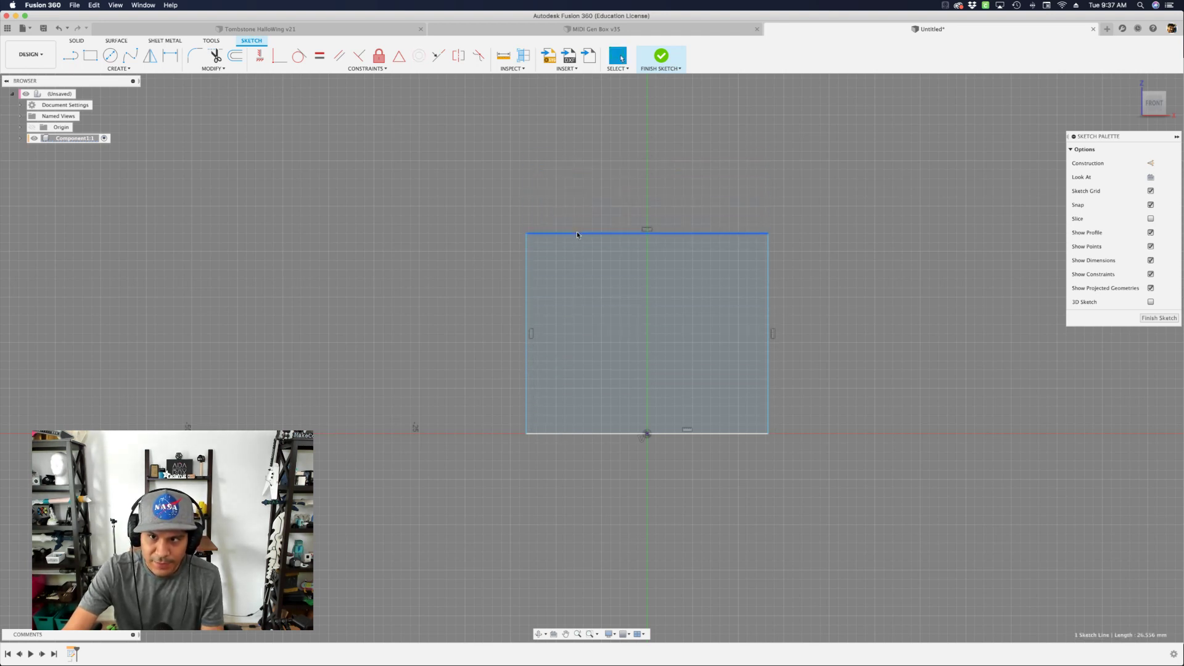
Dimension the rectangle's width as 25 mm, placing the dimension above the top edge
key(d)
click(581, 187)
click(583, 192)
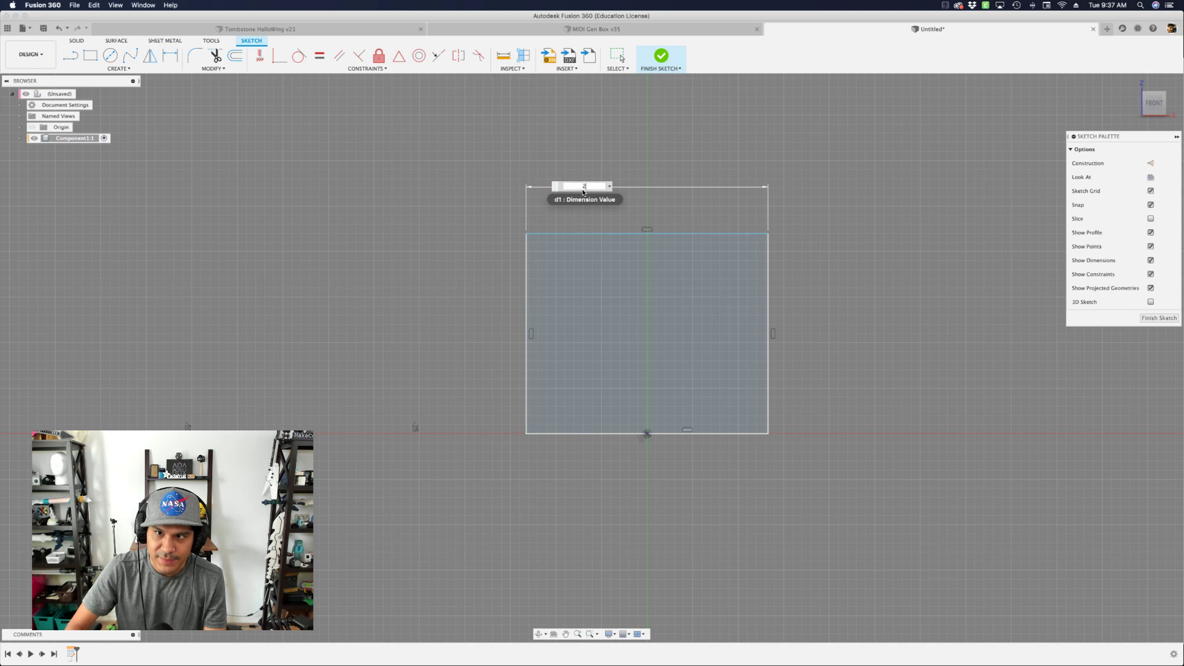
text(5)
key(Return)
Dimension the rectangle's height as 20 mm, placing the dimension beside its left edge
key(d)
click(534, 251)
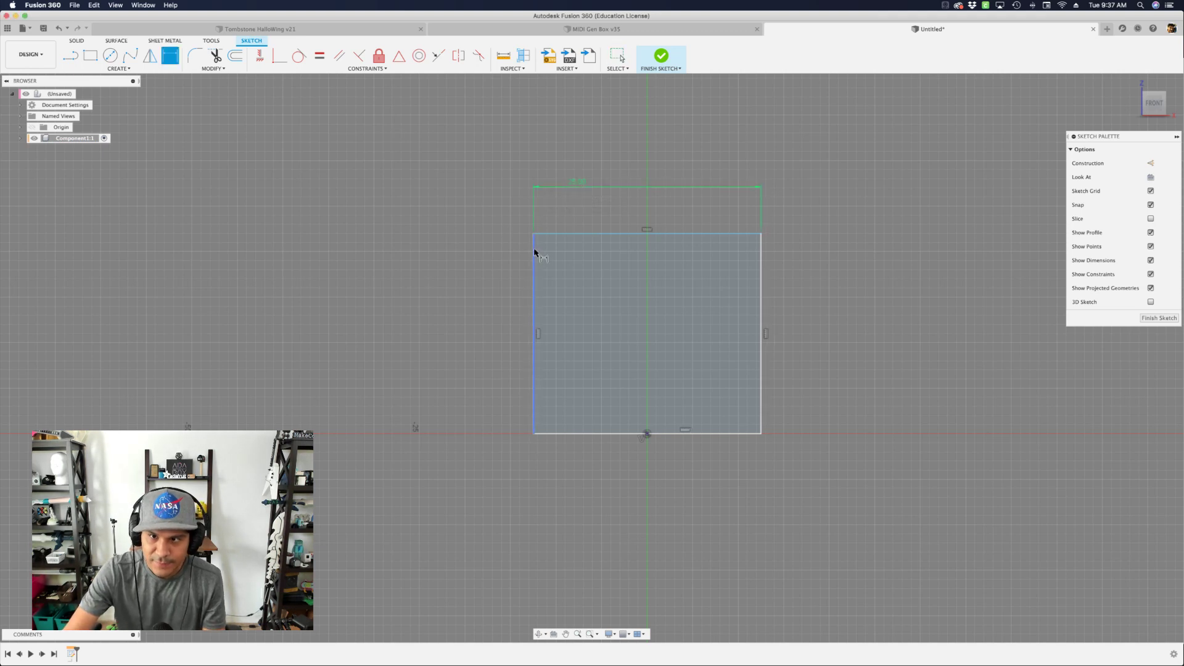
click(479, 260)
text(20)
key(Return)
key(Escape)
scroll(672, 268, up, 1)
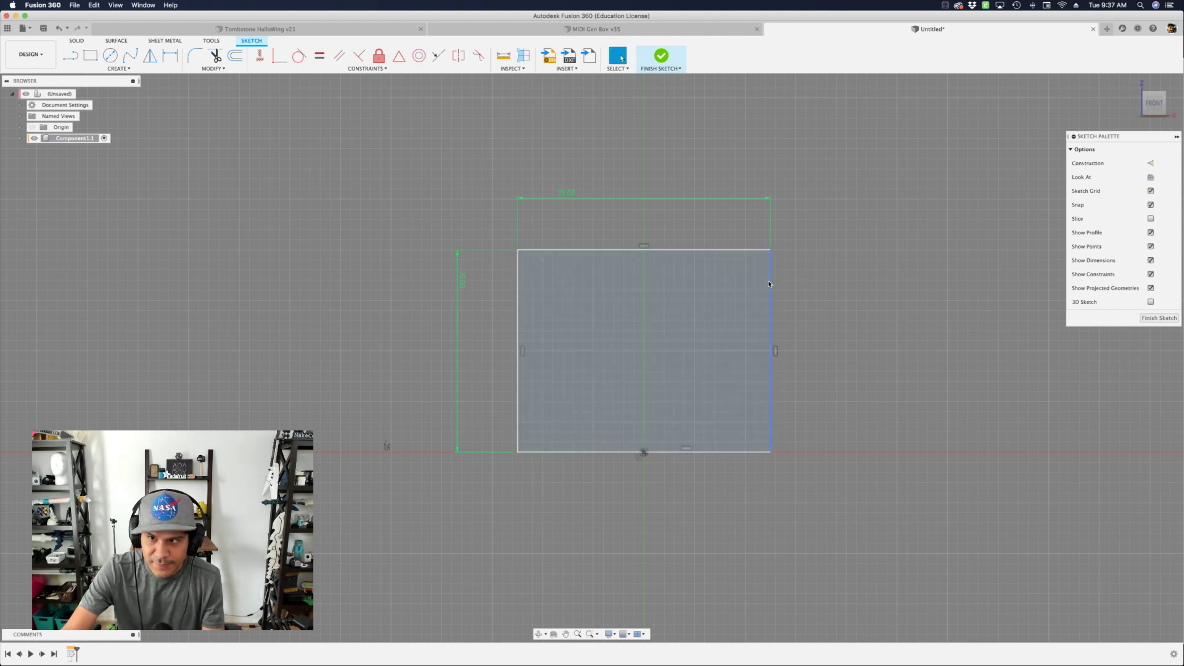
scroll(853, 321, up, 4)
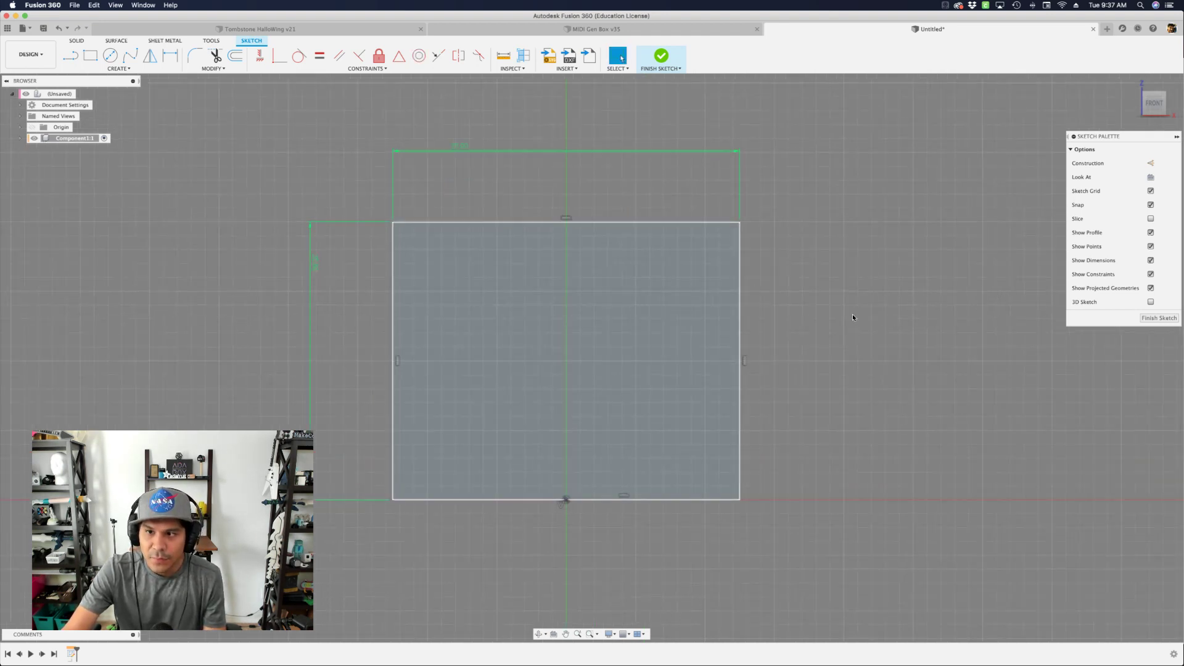
Sketch a small rectangle about 3 mm wide and 8 mm high beside the large rectangle's right edge, leaving a gap
scroll(850, 302, down, 3)
middle_drag(845, 281, 835, 316)
scroll(829, 251, up, 1)
scroll(829, 249, up, 3)
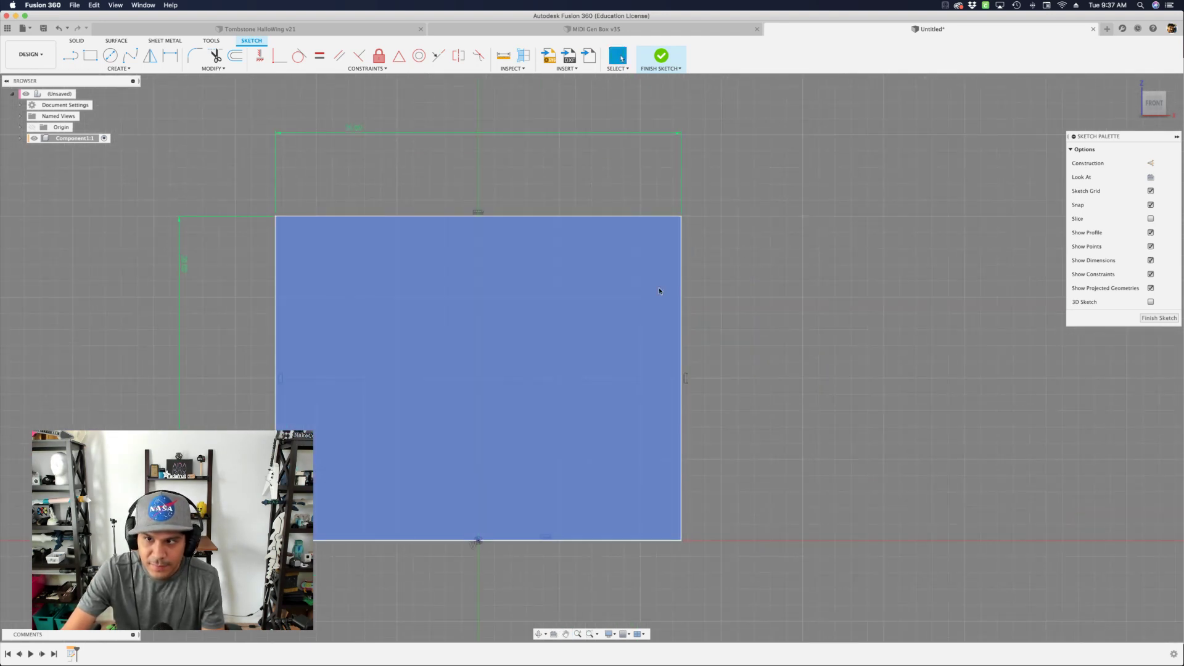
key(r)
scroll(779, 242, down, 1)
scroll(776, 241, up, 1)
scroll(775, 240, up, 1)
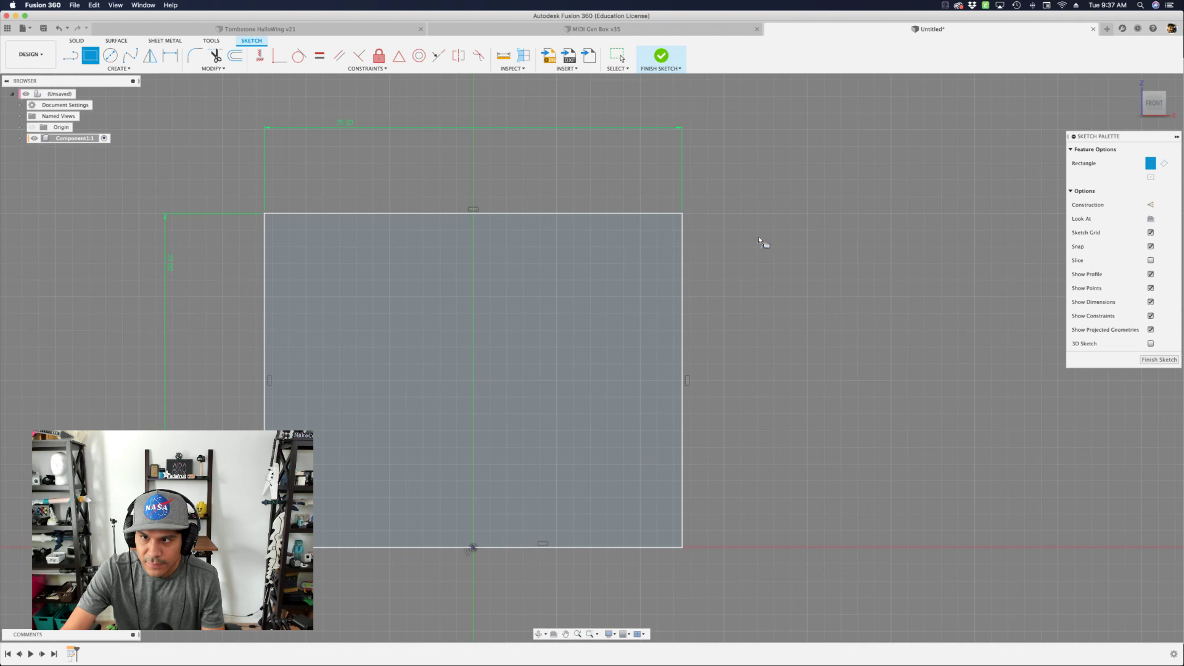
click(756, 247)
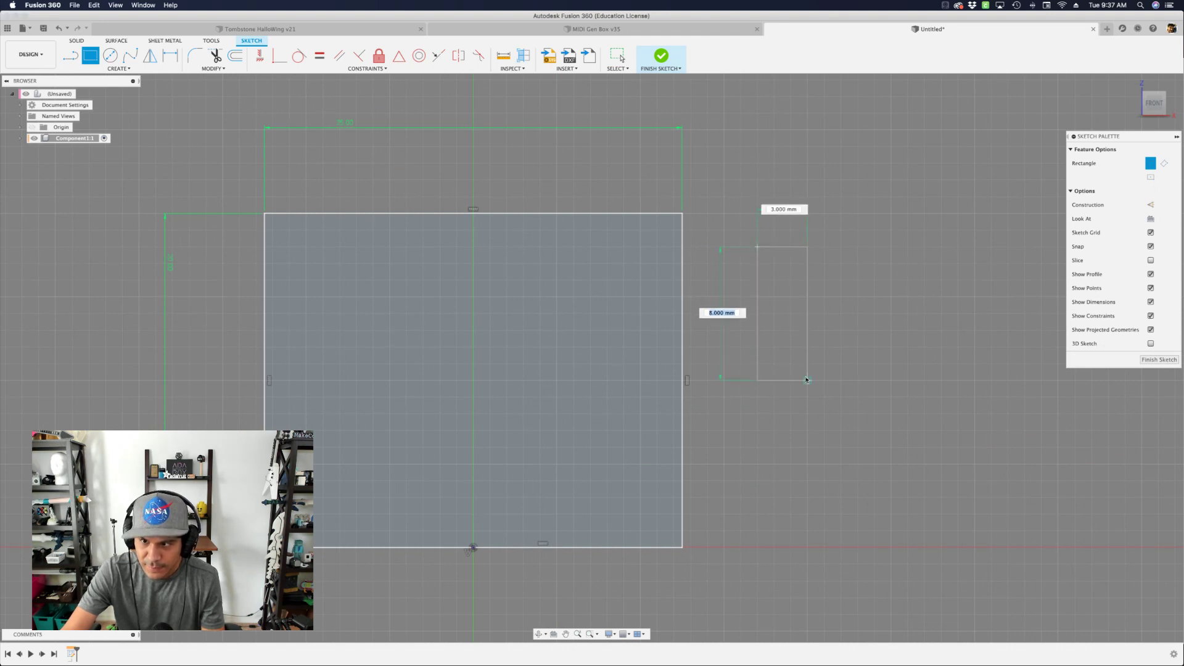
click(808, 380)
key(Escape)
scroll(870, 235, down, 1)
scroll(794, 219, up, 1)
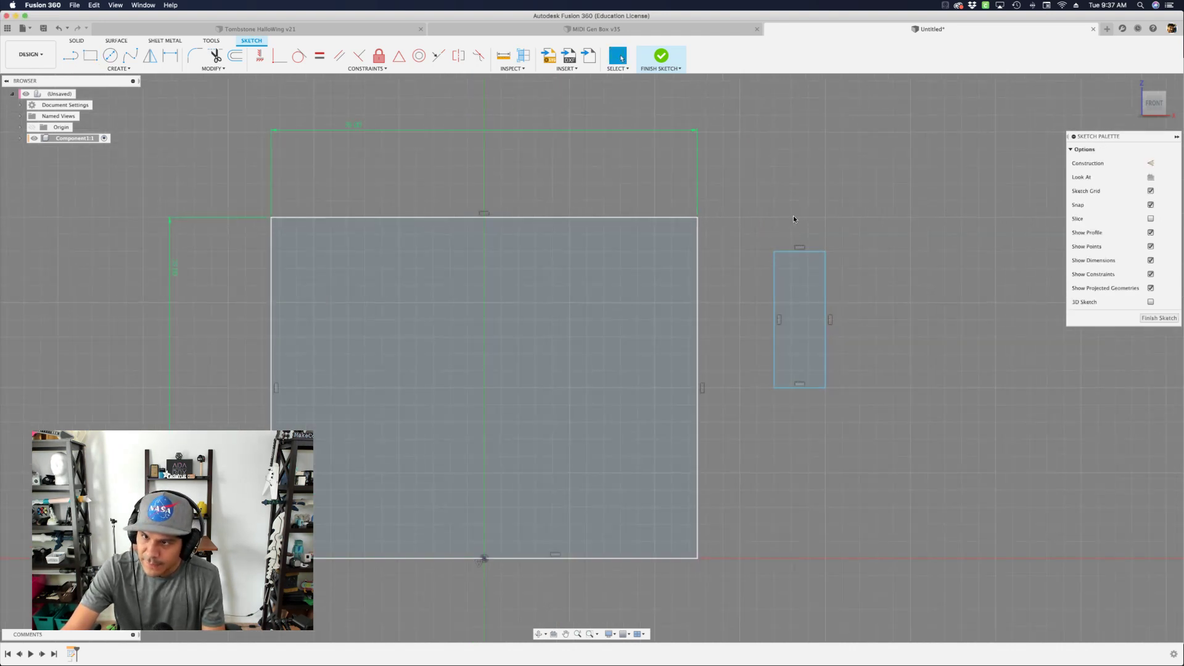
Select the whole small rectangle and move it down and closer to the large rectangle's right edge
click(776, 281)
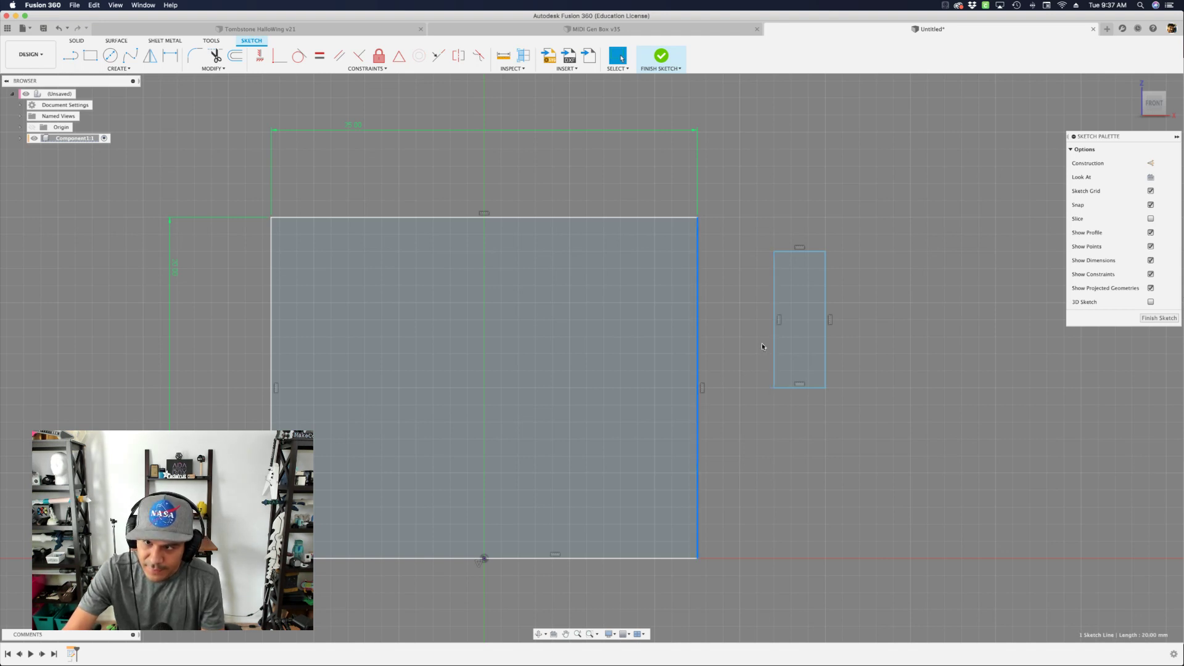
double_click(776, 295)
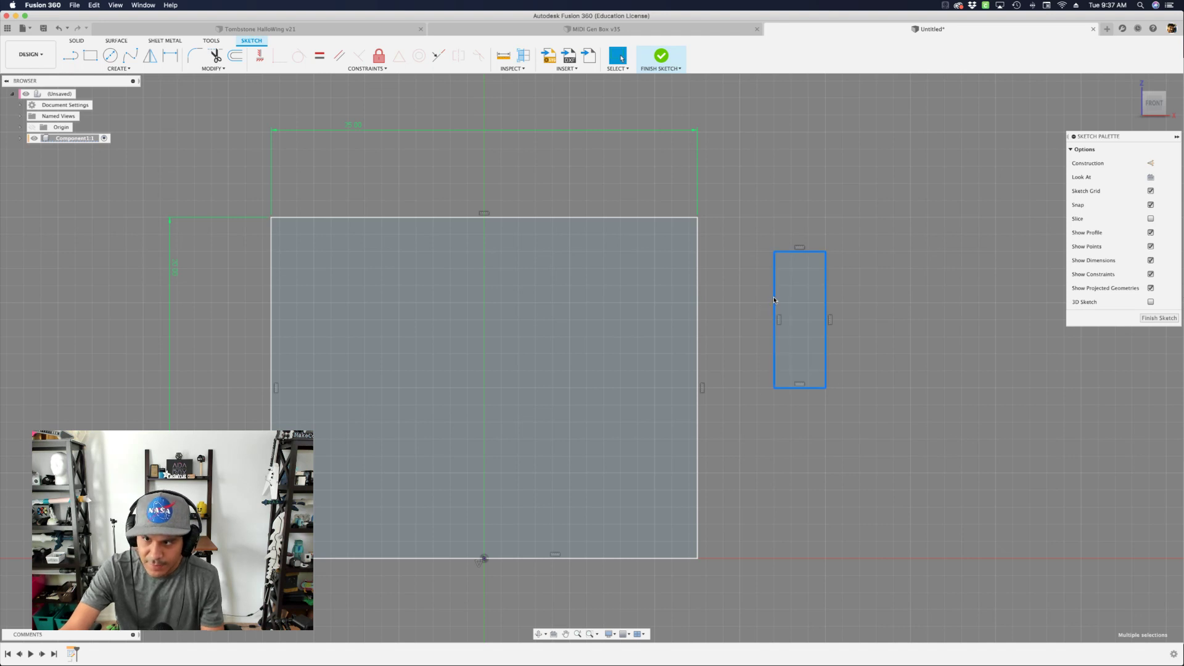
drag(774, 300, 726, 373)
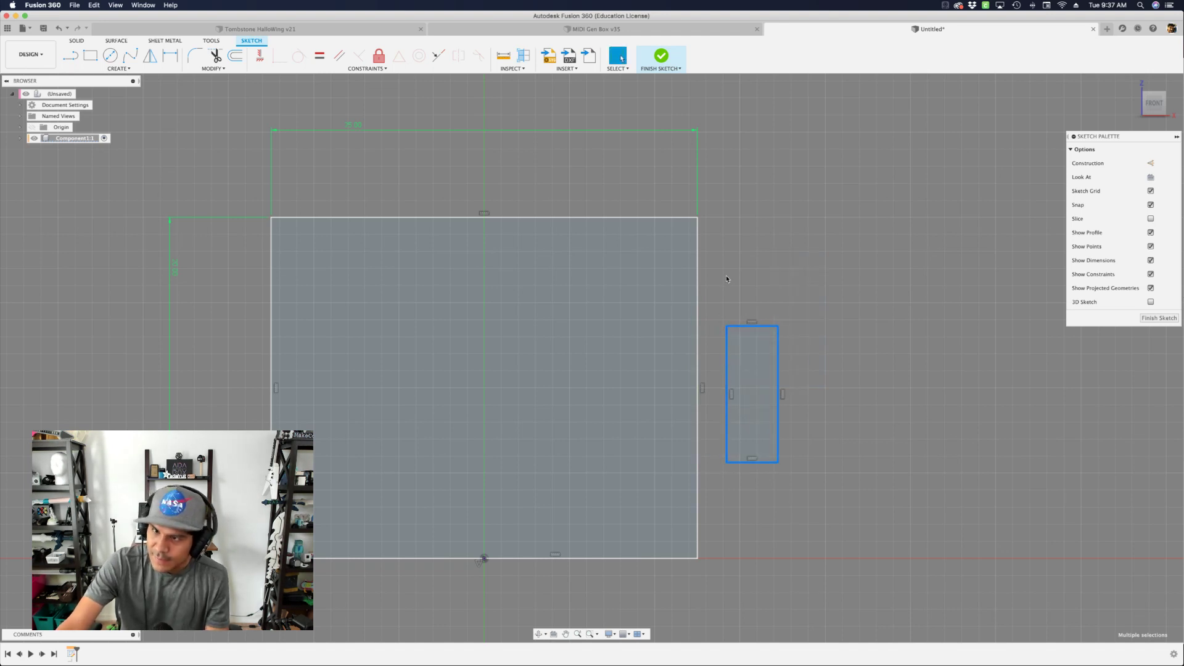
click(726, 276)
Apply a Midpoint constraint between the small rectangle's left edge and the large rectangle's right edge
click(727, 352)
shift+click(697, 341)
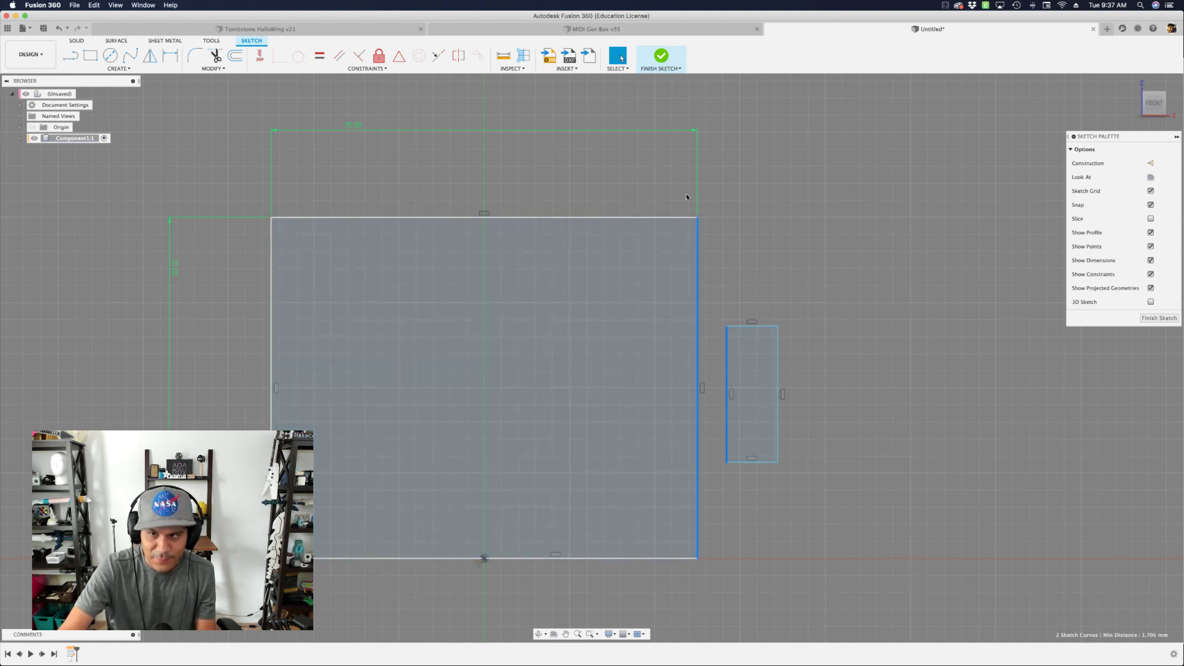
click(399, 56)
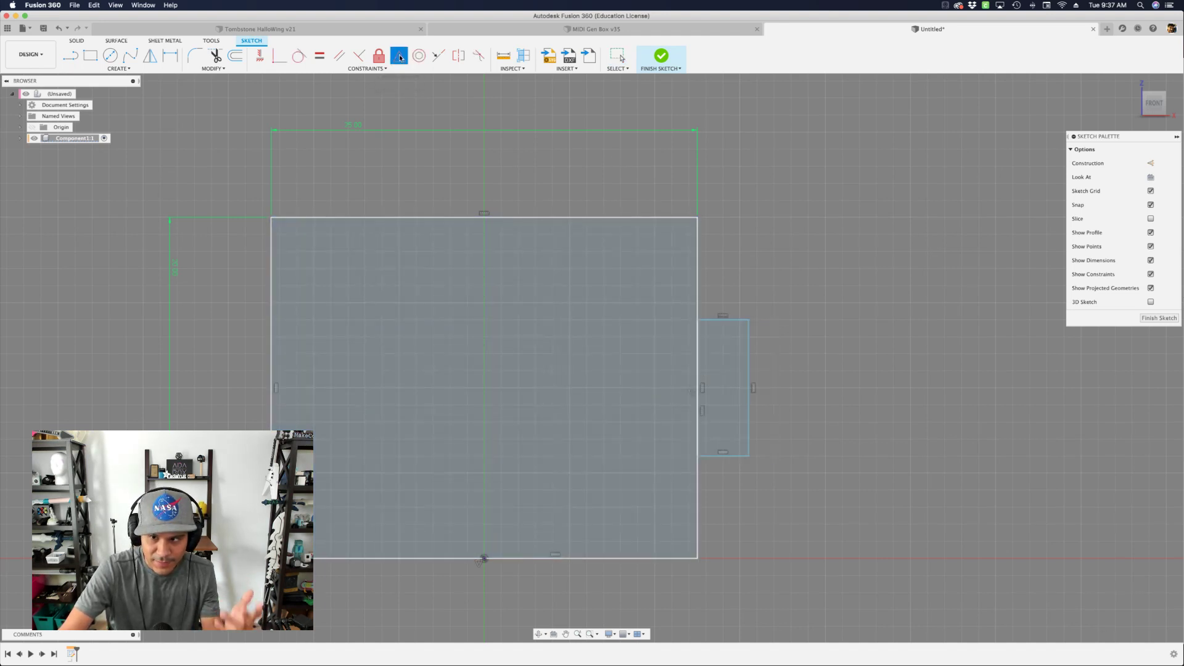
key(Escape)
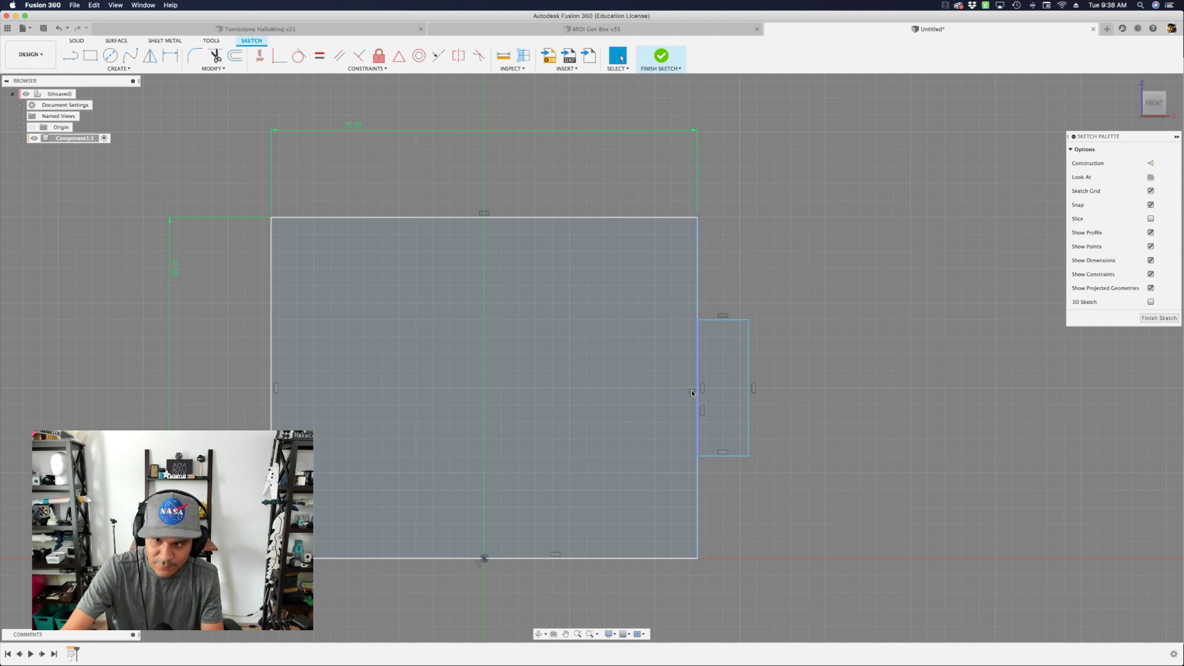
Stretch the small rectangle to about 9 mm high by moving its top edge upward, testing its symmetric resizing
mouse_move(709, 319)
mouse_down()
mouse_move(709, 388)
mouse_move(710, 240)
mouse_move(711, 302)
mouse_move(715, 247)
mouse_move(723, 311)
mouse_up()
click(696, 283)
click(766, 269)
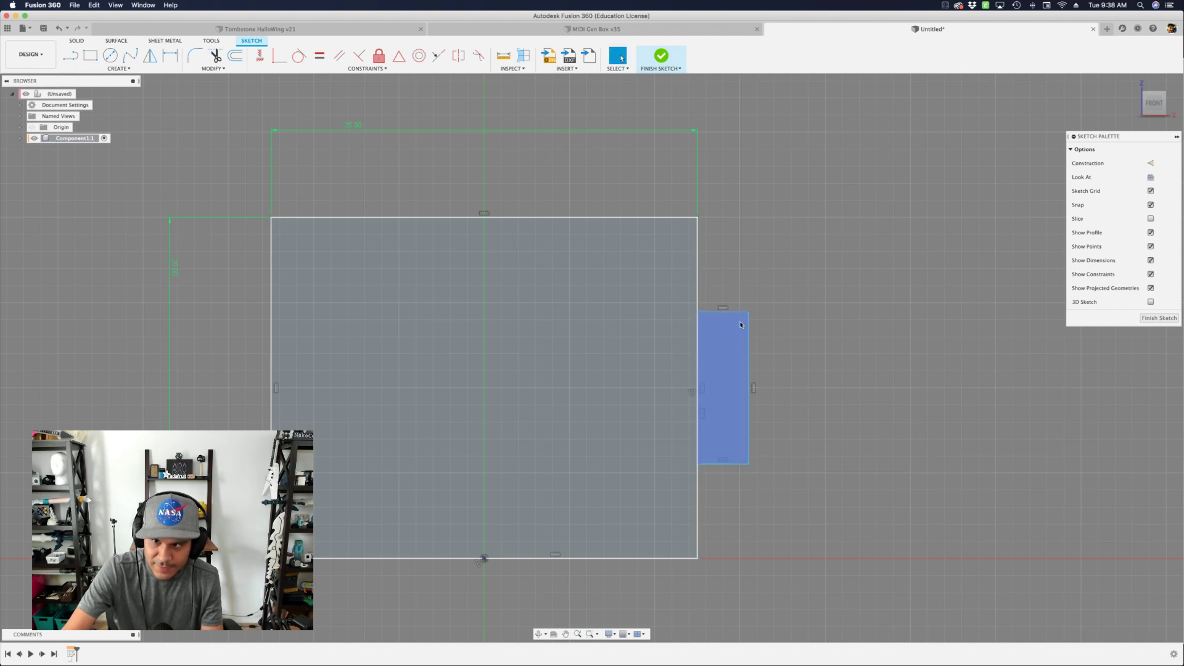
click(748, 338)
key(x)
click(796, 351)
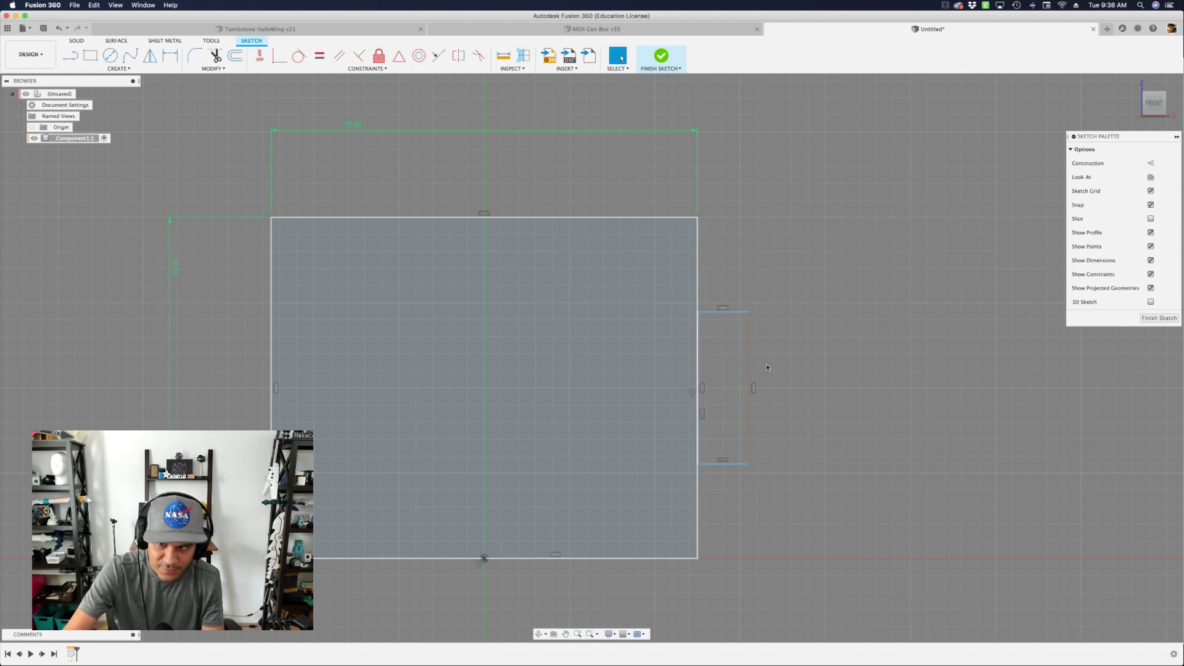
click(748, 357)
key(x)
click(767, 349)
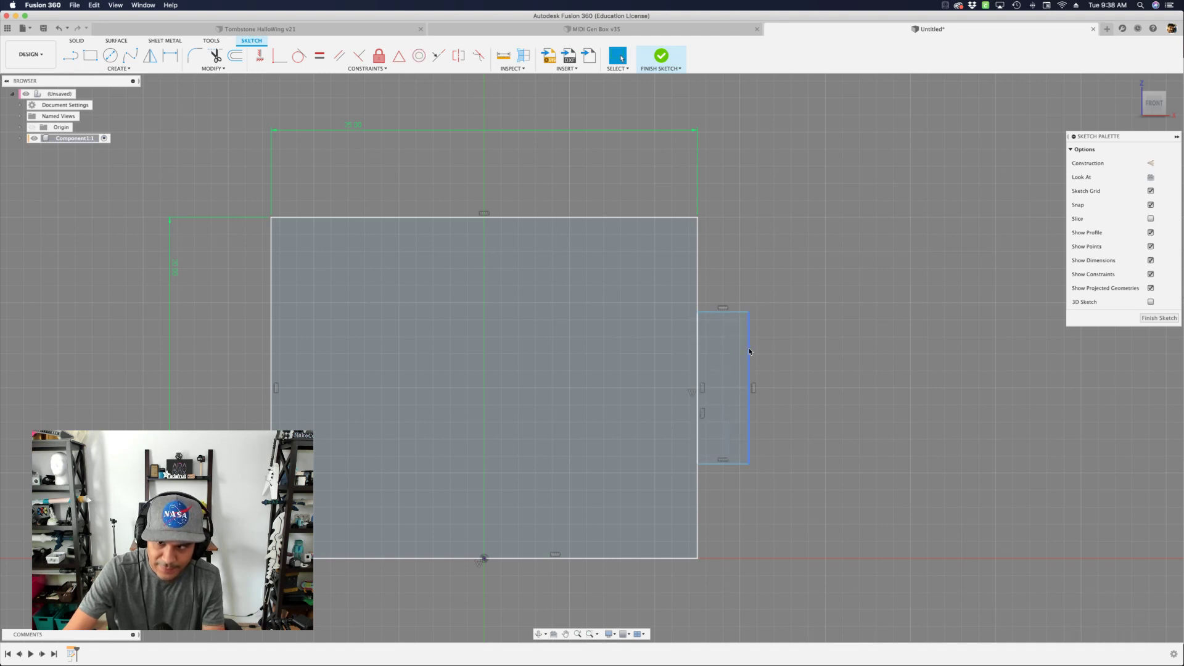
Dimension the small rectangle's height as 8 mm, placing the dimension beside its right edge
click(749, 350)
key(d)
click(823, 364)
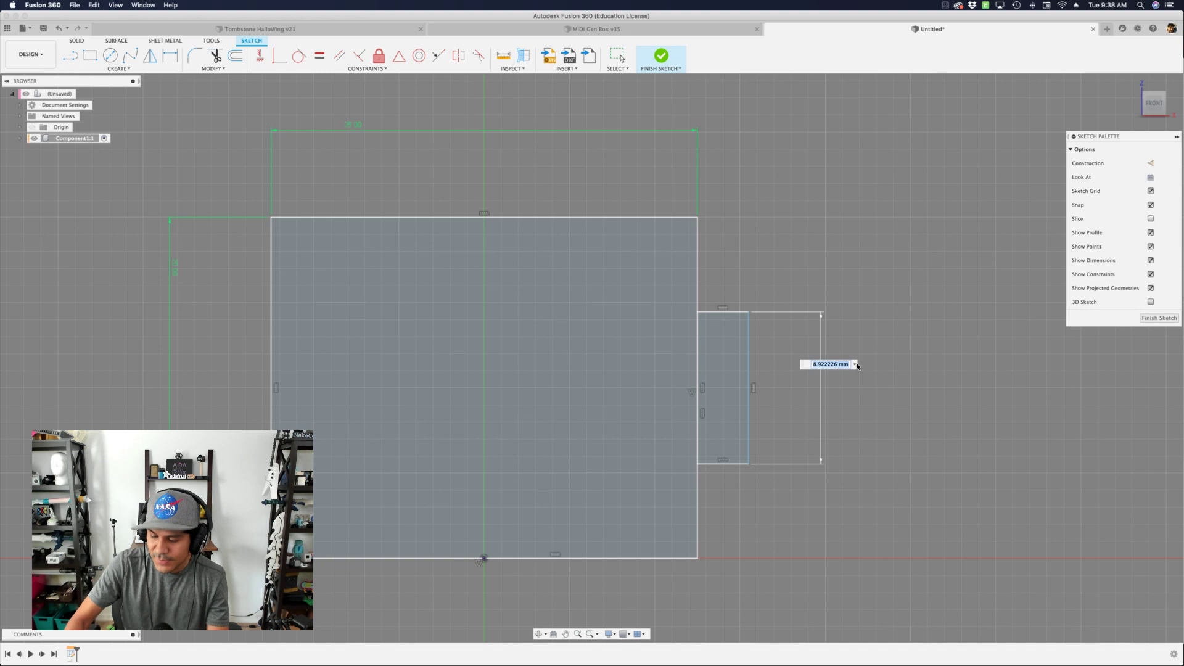
text(8)
key(Return)
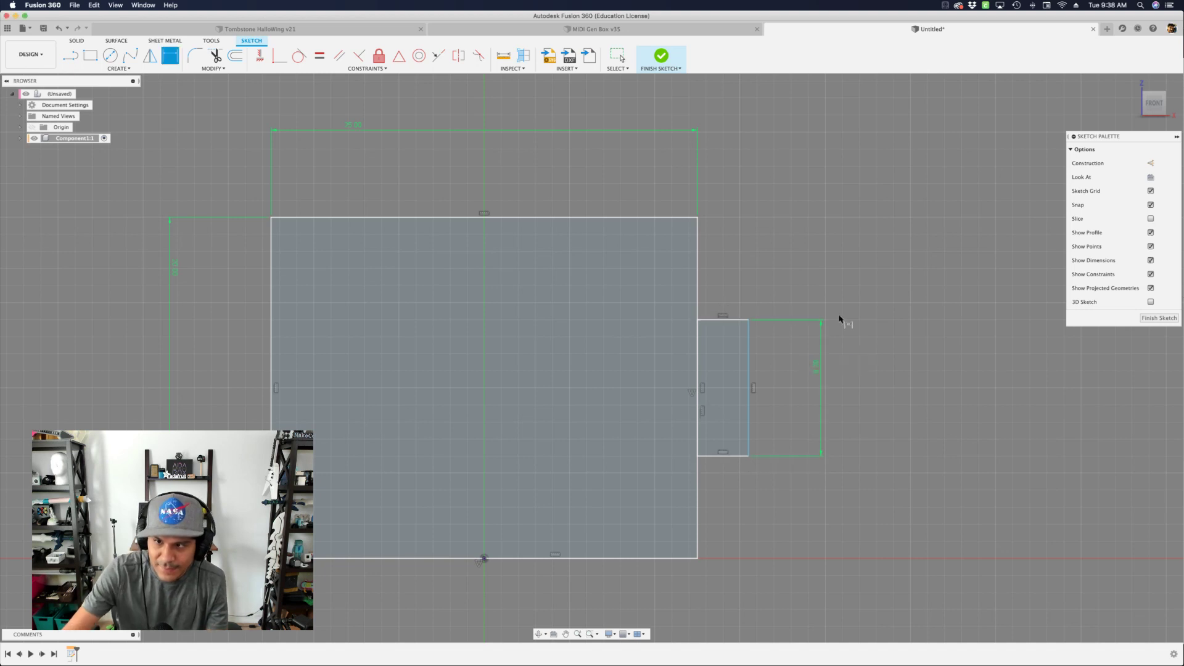
Dimension the small rectangle's width as 2 mm, placing the dimension above its top edge
click(737, 316)
click(728, 283)
text(2)
key(Return)
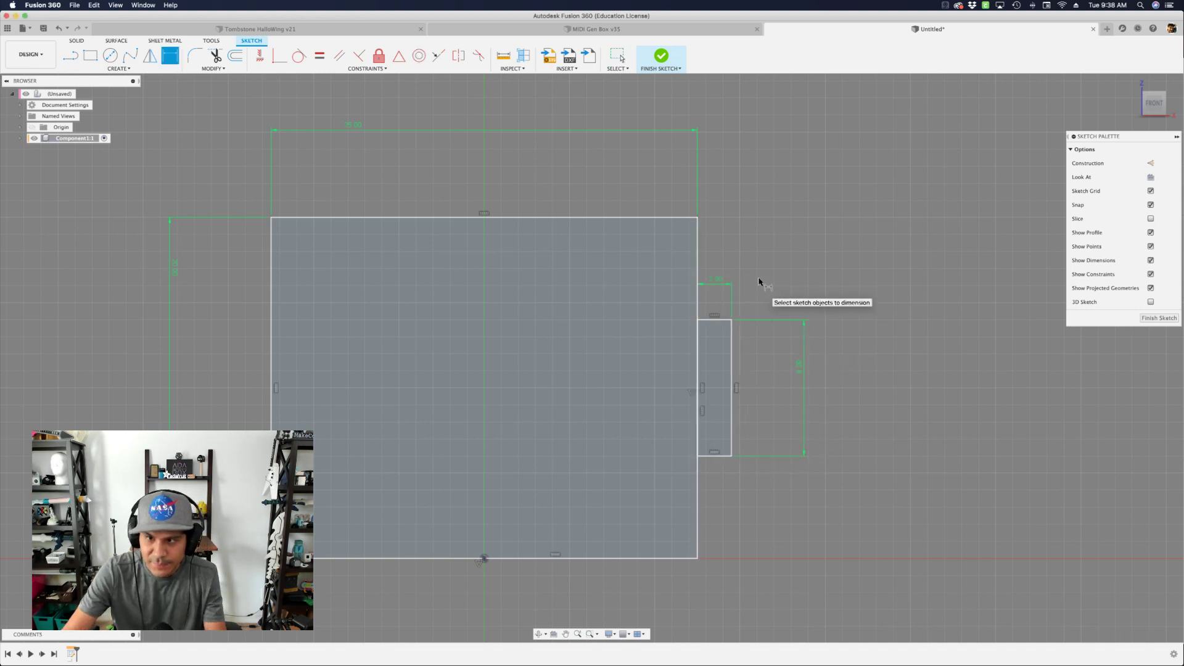
key(Escape)
scroll(760, 280, down, 2)
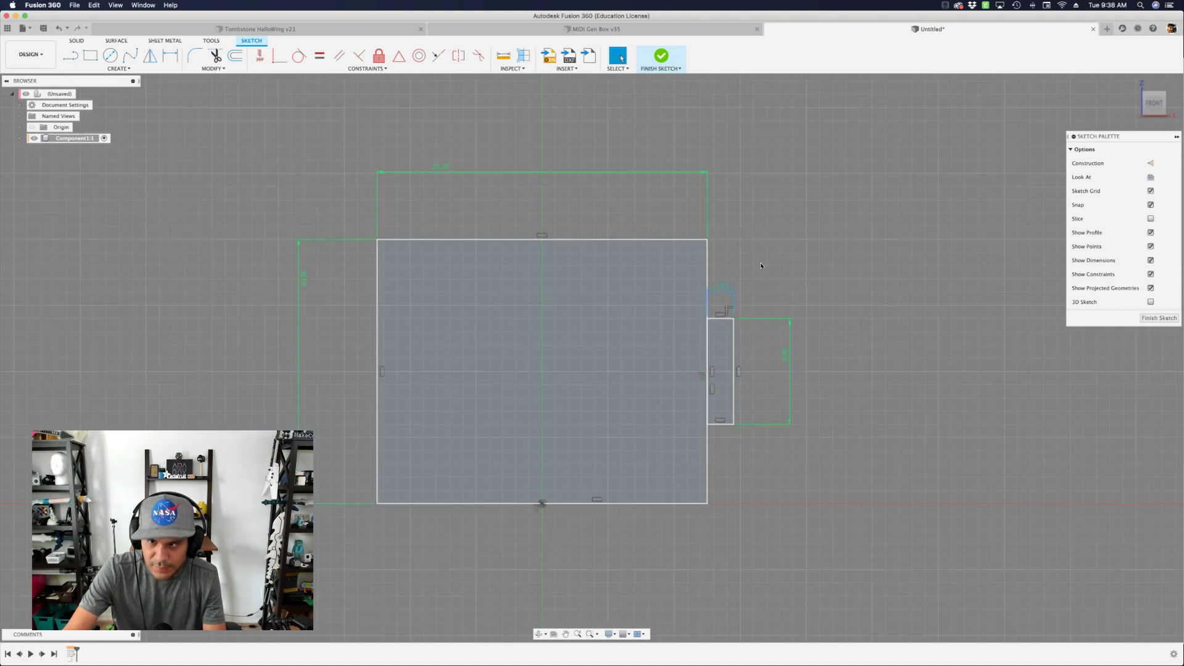
Test how the small rectangle follows by setting the large rectangle's width to 10 mm and then 40 mm
double_click(436, 167)
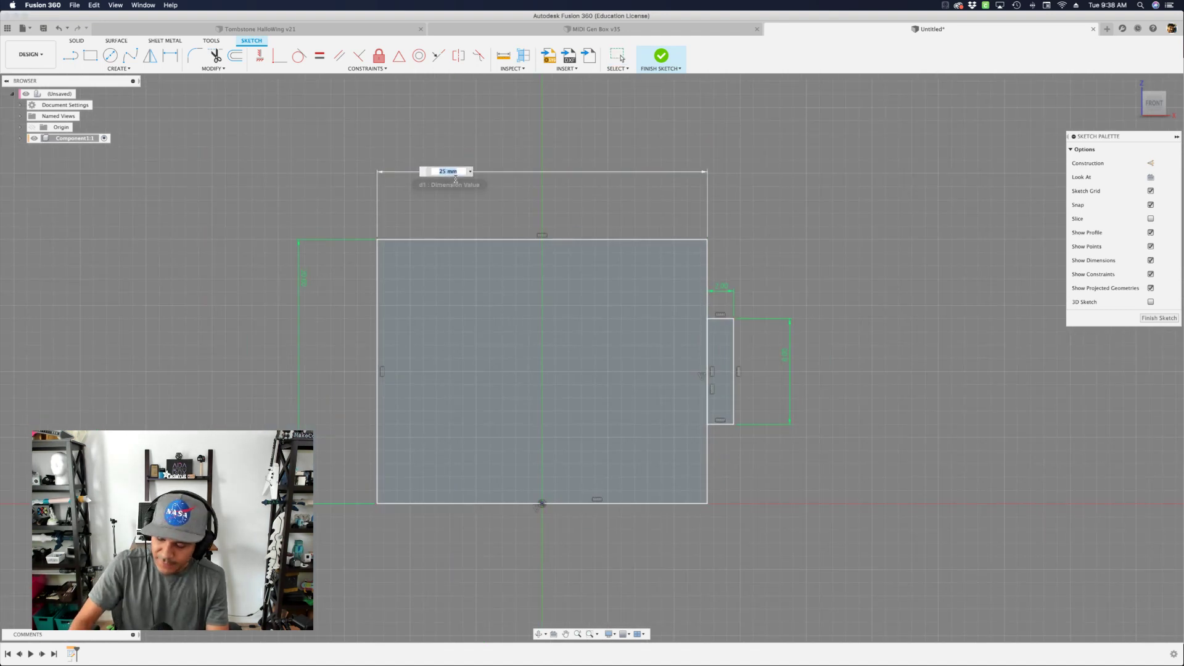
text(10)
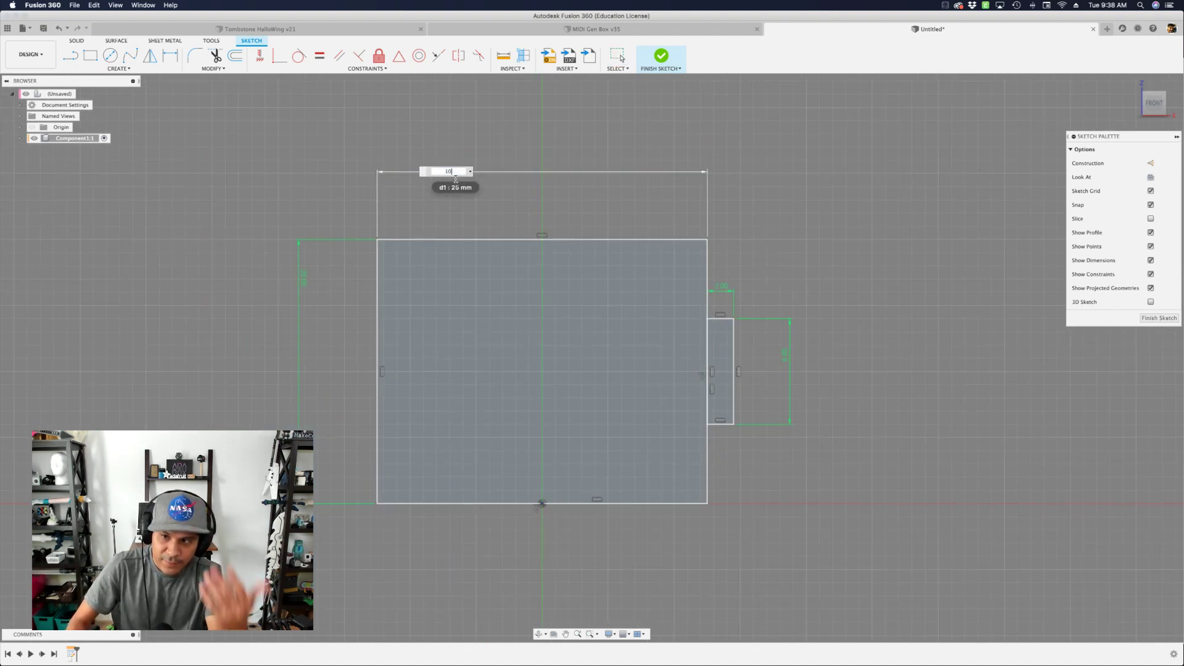
key(Return)
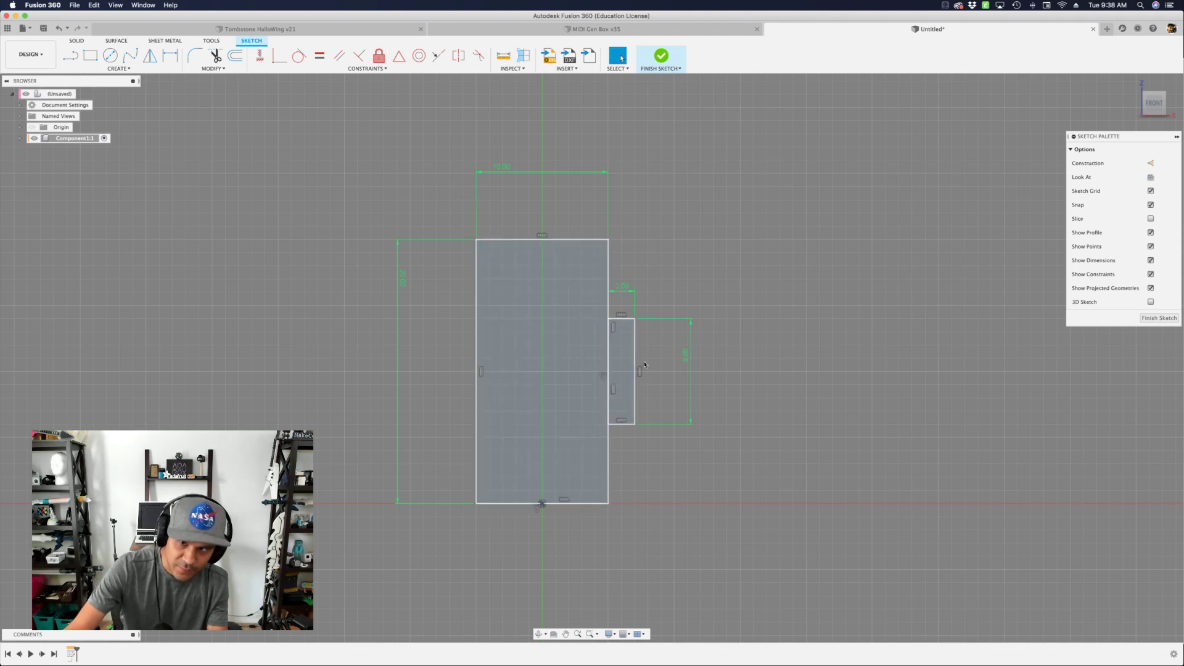
double_click(498, 171)
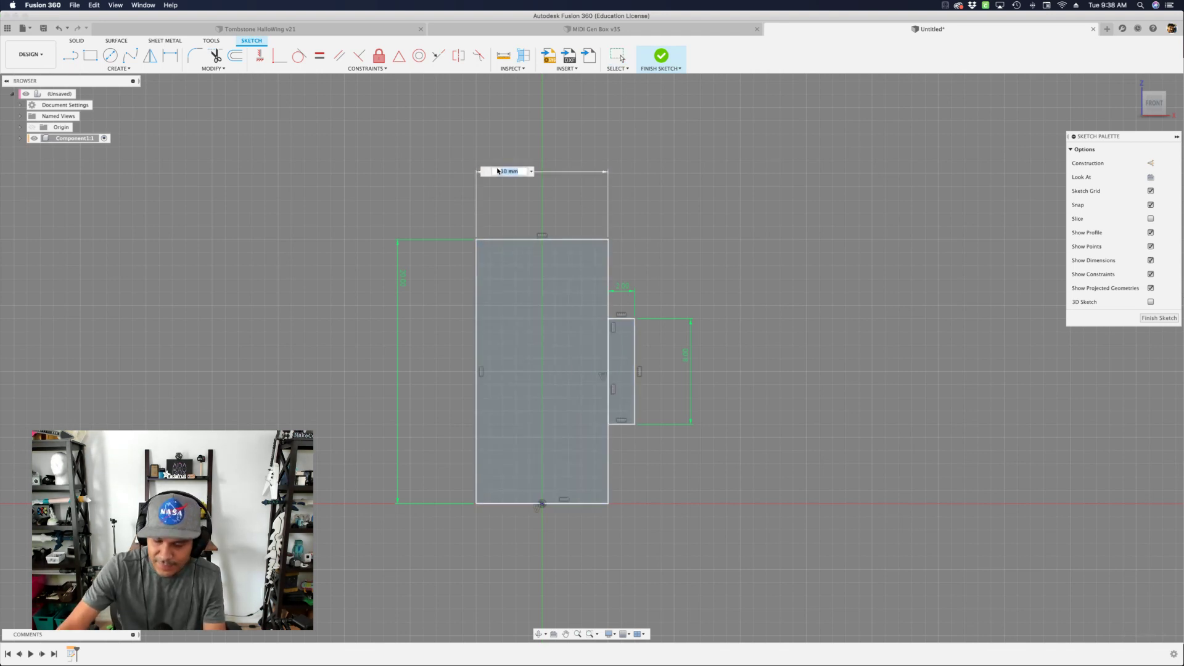
text(40)
key(Return)
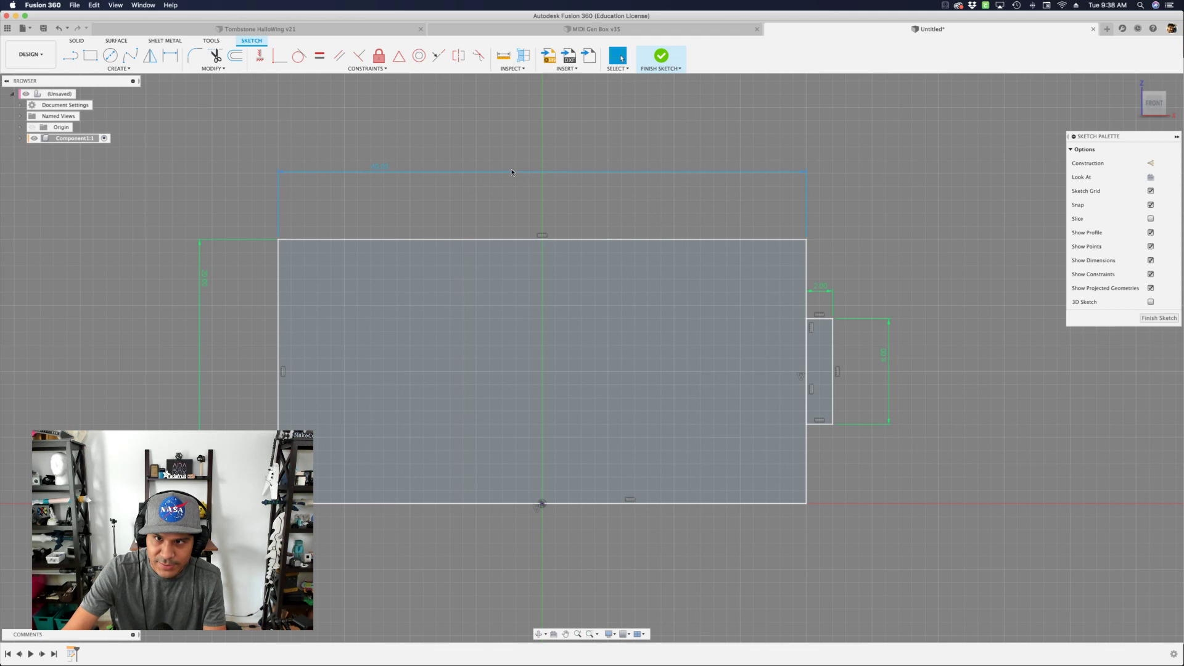
Move the large rectangle's width dimension slightly closer to its top edge and set it to 60 mm
drag(394, 172, 441, 185)
double_click(439, 185)
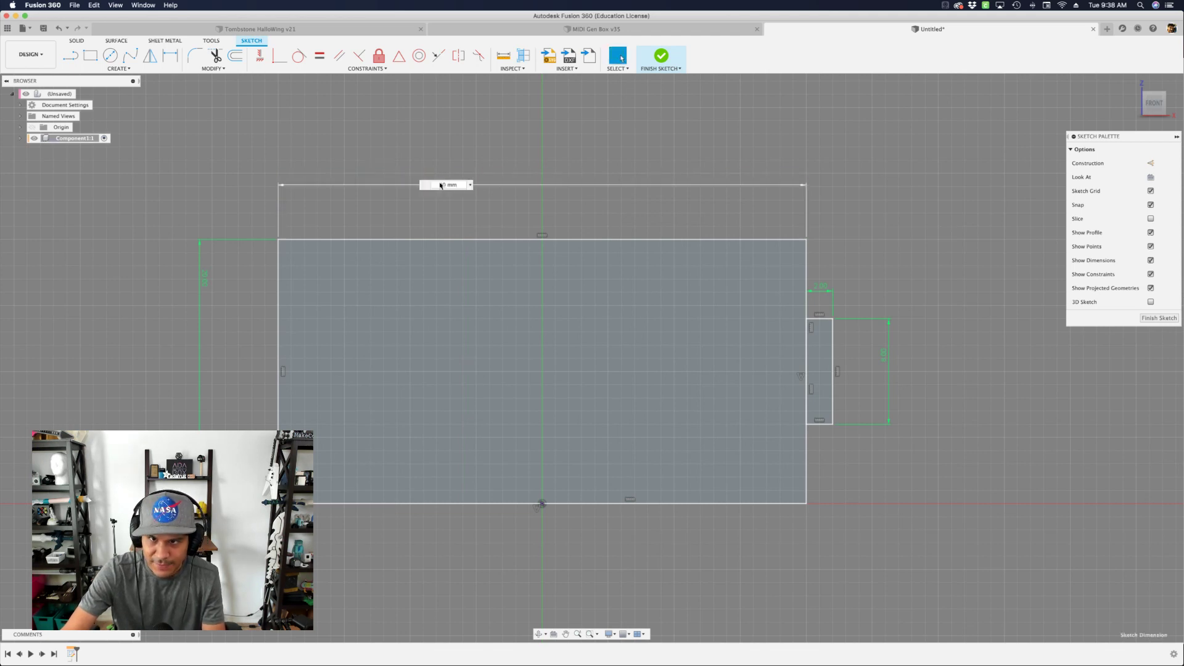
text(5)
text(0)
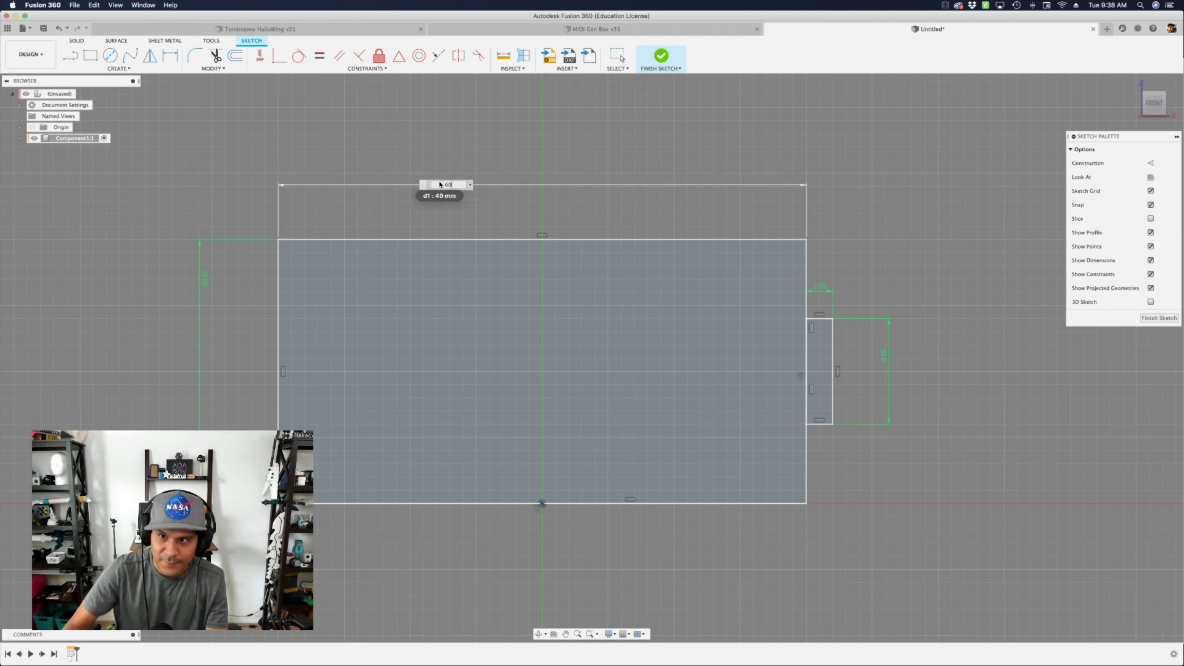
key(Return)
scroll(940, 367, down, 5)
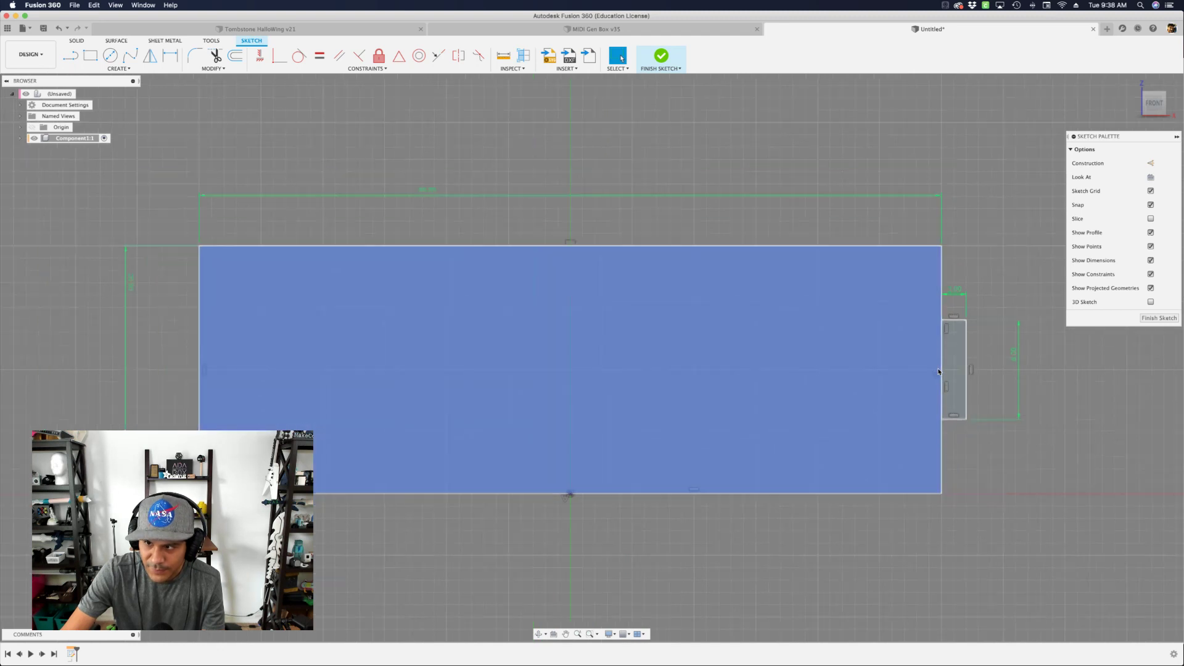
middle_drag(976, 226, 920, 217)
key(Escape)
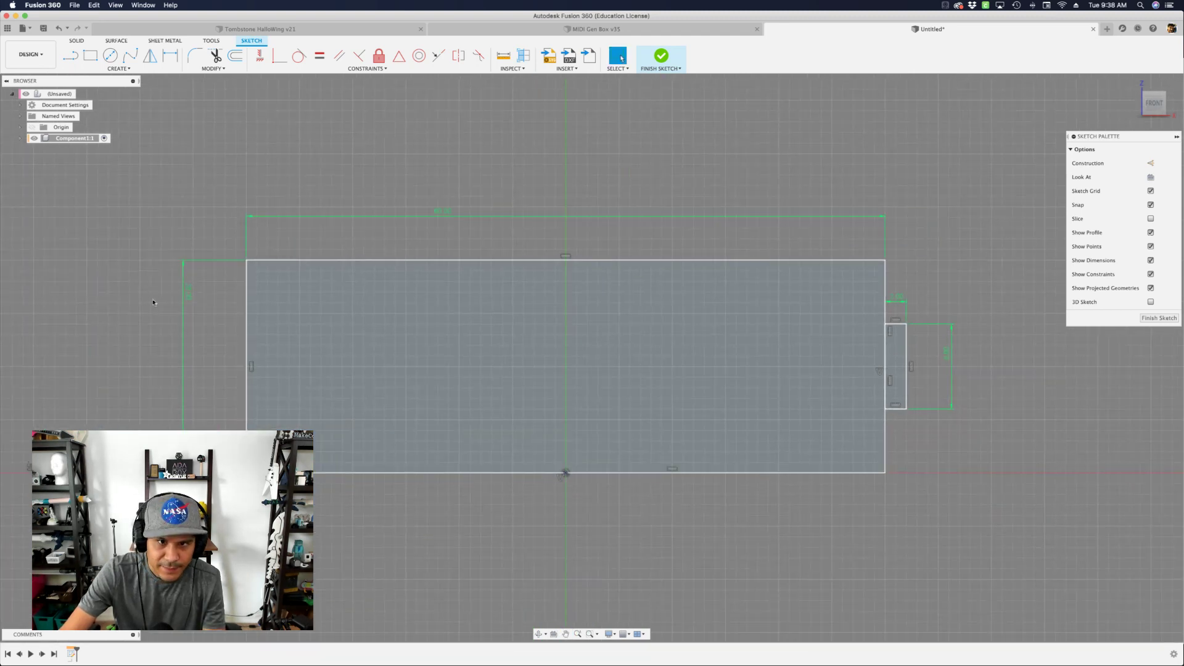
Set the large rectangle's height to 50 mm
double_click(192, 295)
text(50)
key(Return)
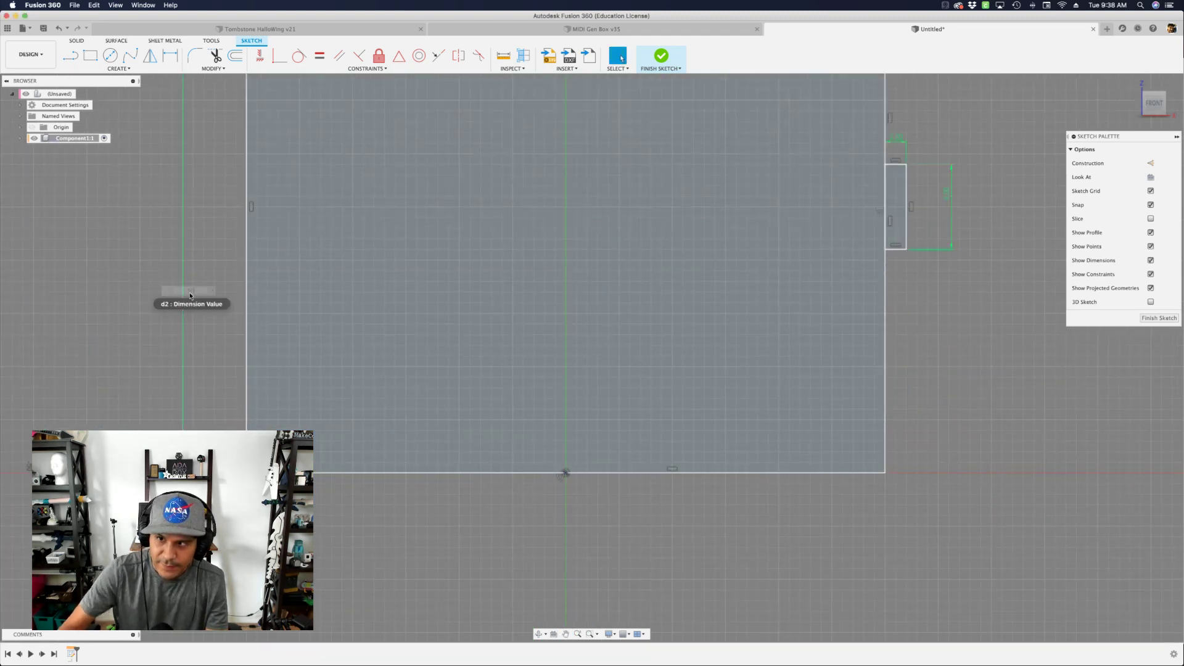
scroll(656, 419, down, 4)
scroll(850, 211, up, 3)
middle_drag(851, 227, 867, 325)
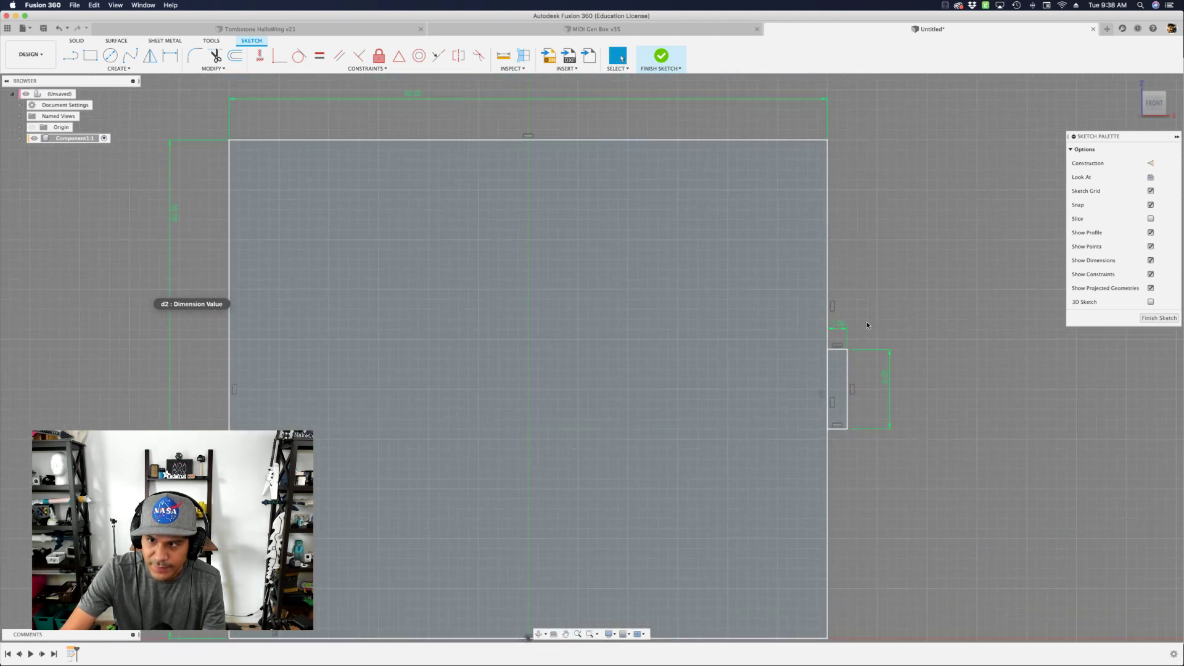
Delete the small rectangle's height dimension
scroll(869, 333, up, 1)
scroll(872, 376, down, 1)
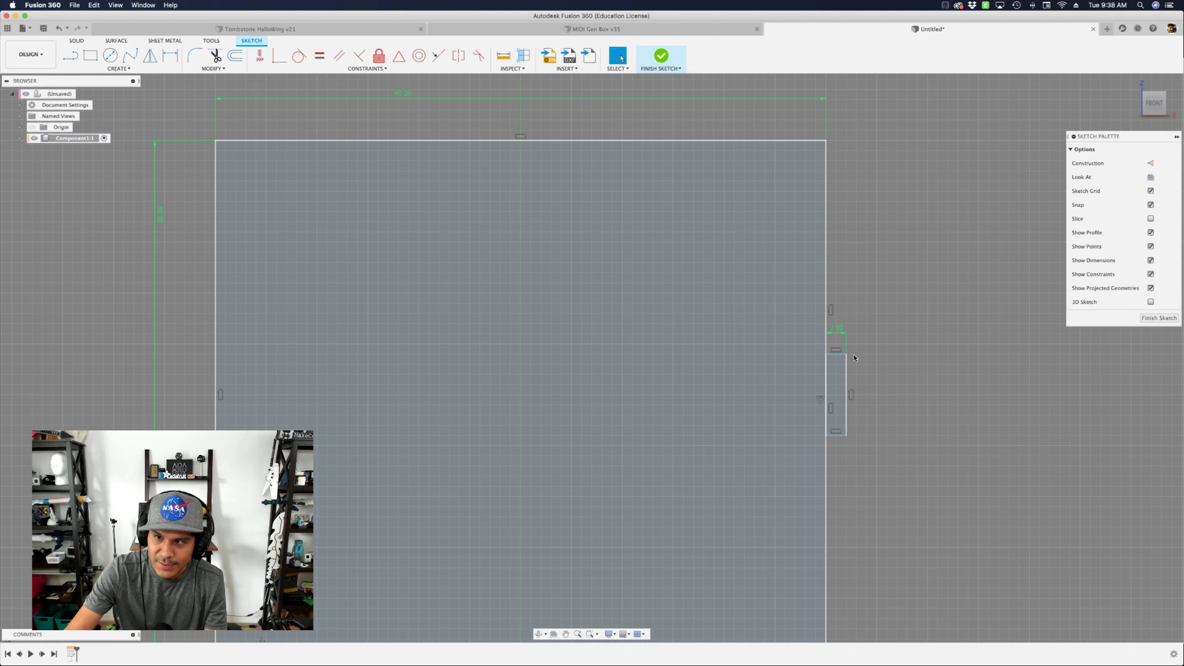
scroll(853, 357, up, 1)
scroll(878, 370, up, 1)
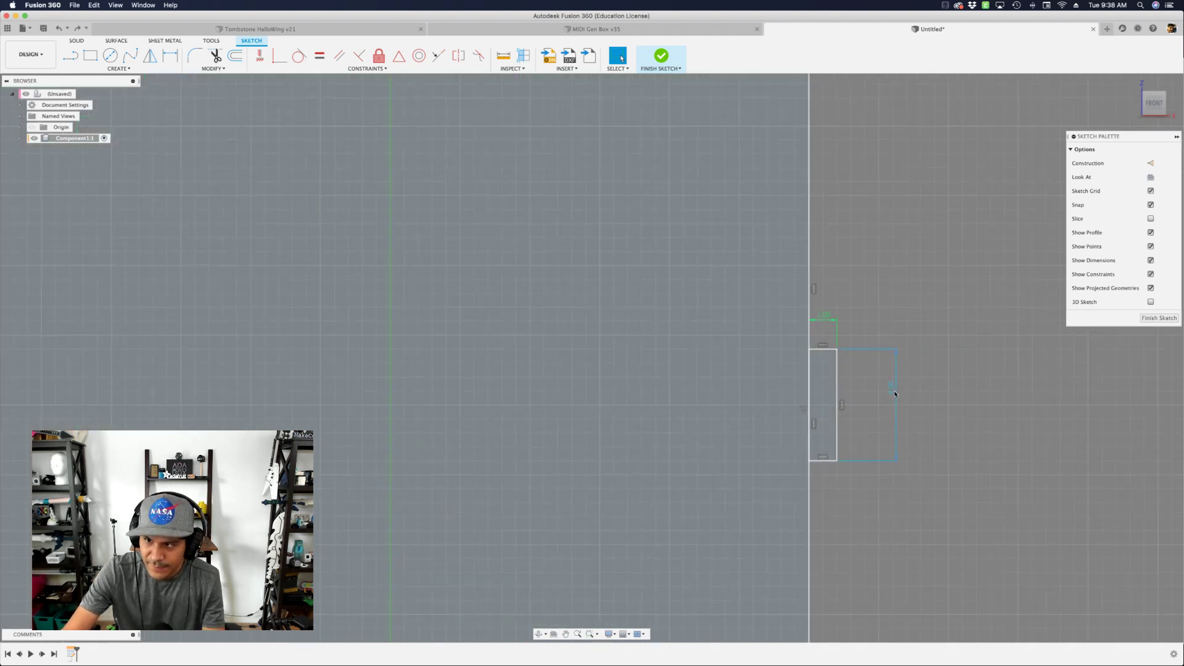
drag(895, 394, 877, 402)
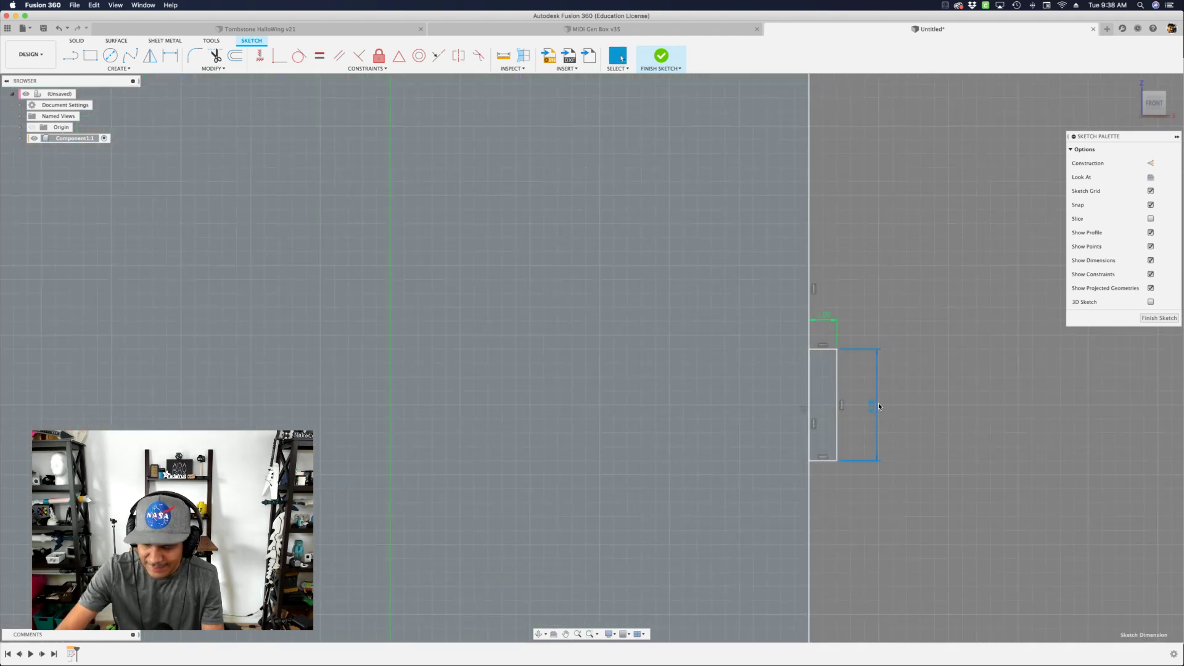
middle_drag(824, 304, 835, 428)
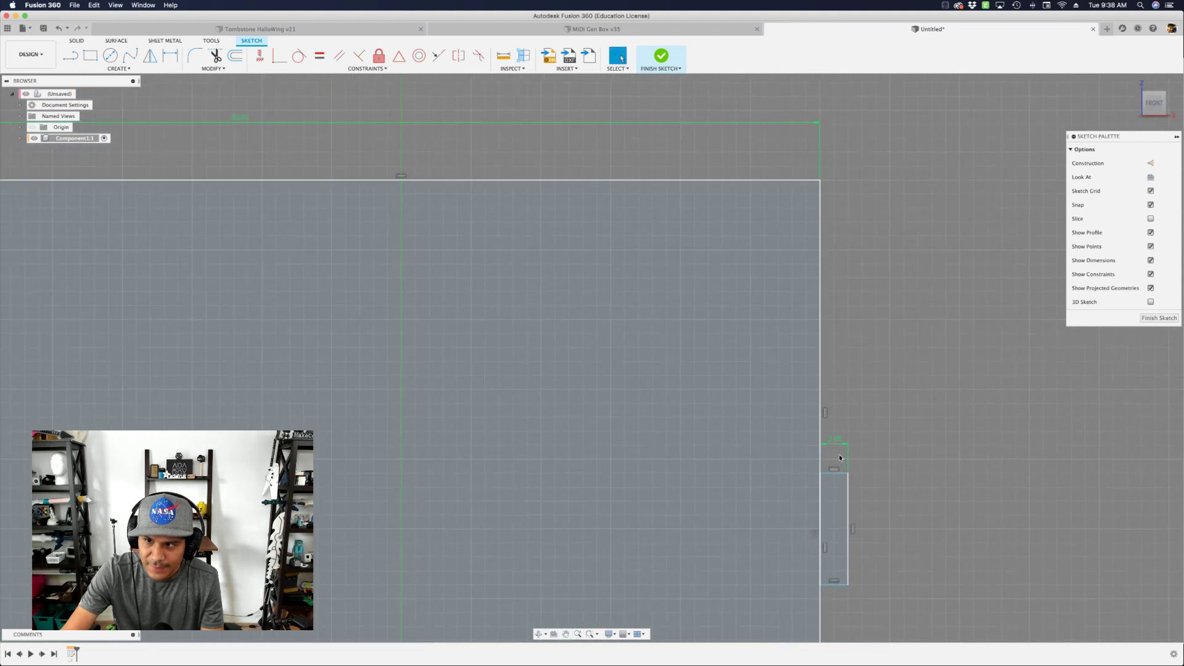
Dimension the distance between the top edges of the small and large rectangles and set it to 5 mm
key(d)
click(838, 473)
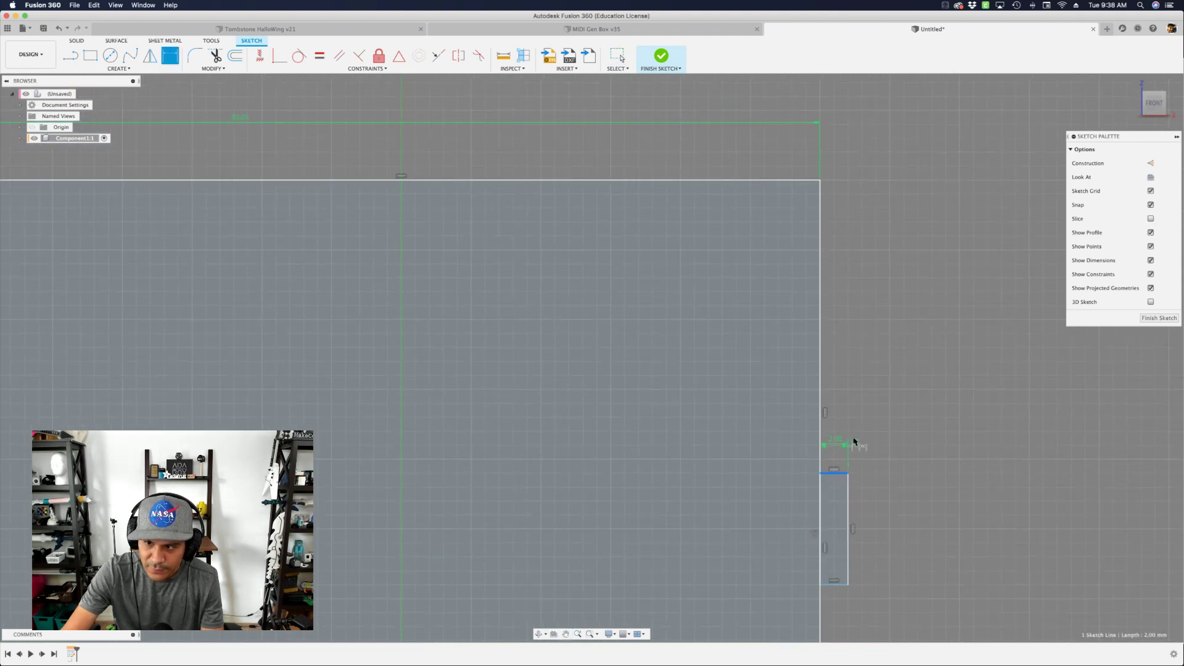
click(762, 180)
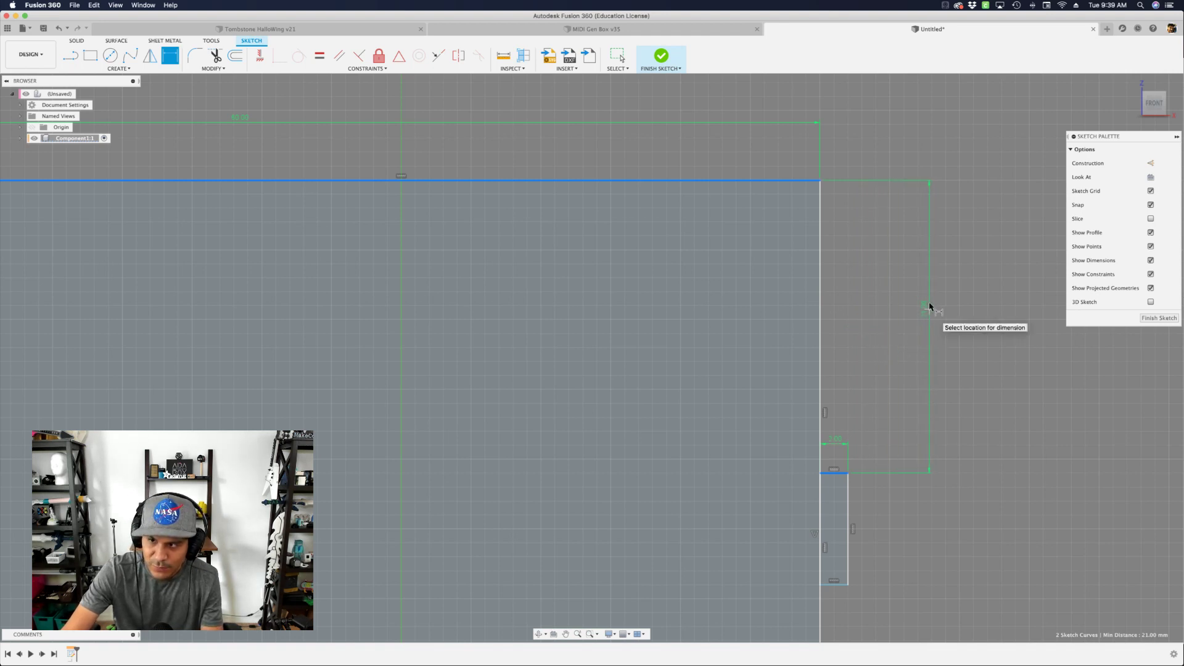
click(932, 308)
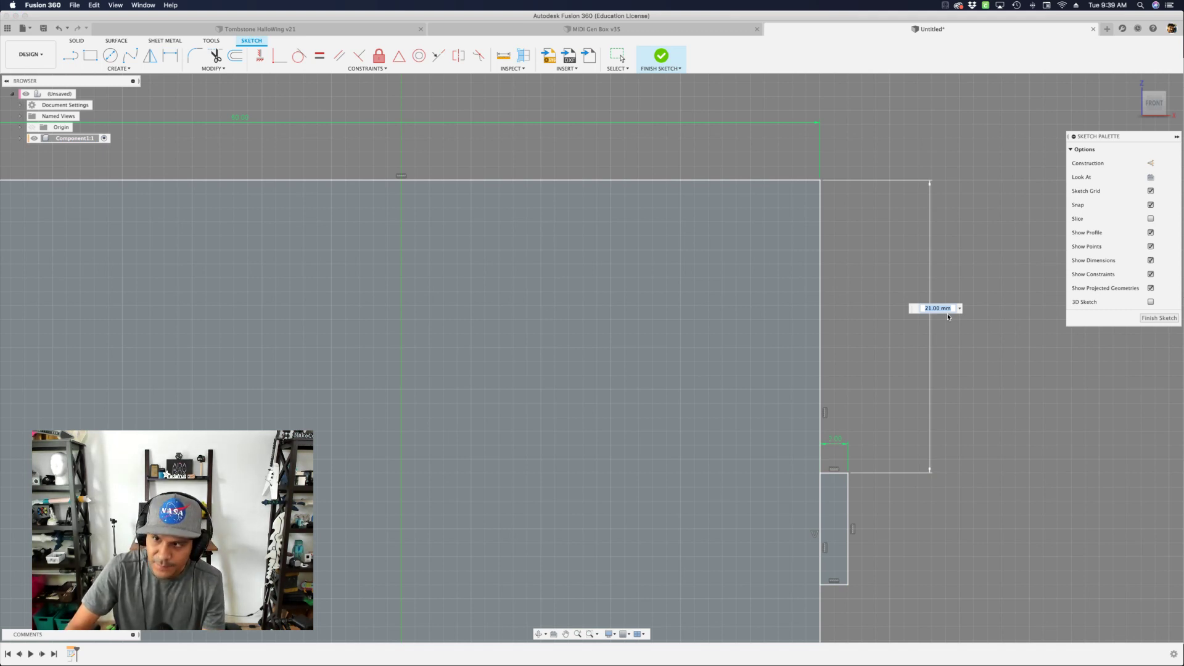
text(5)
key(Return)
scroll(900, 322, down, 4)
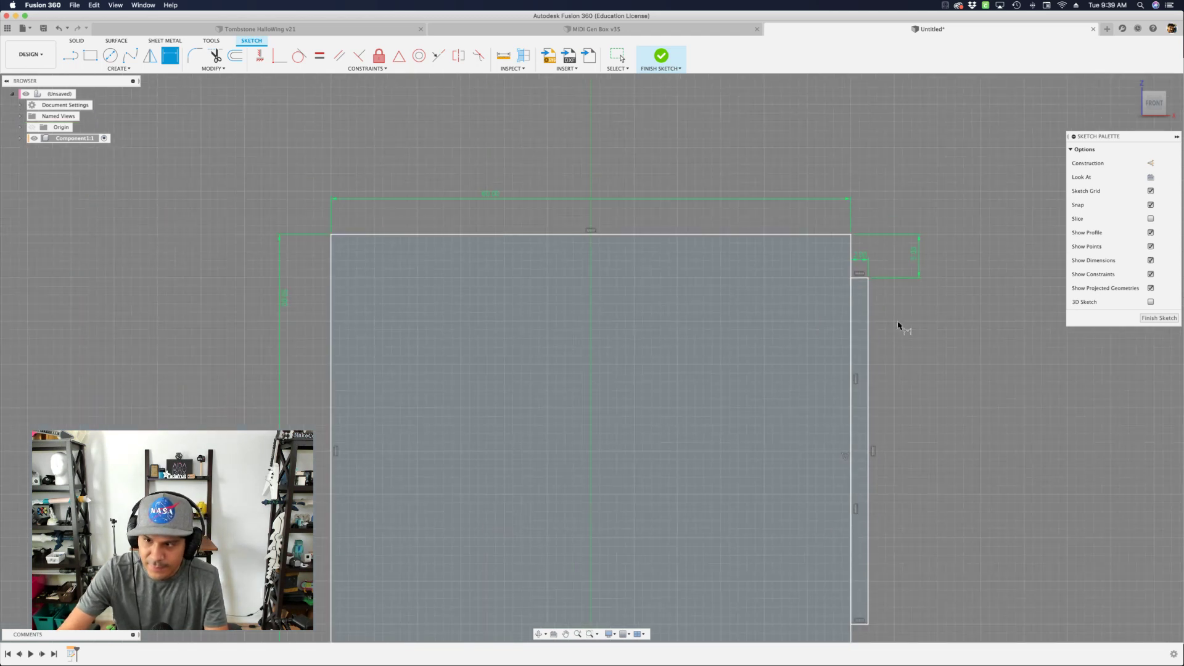
scroll(899, 327, down, 2)
middle_drag(868, 515, 849, 414)
key(Escape)
Measure the distance between the bottom edges of the small and large rectangles
scroll(848, 421, up, 5)
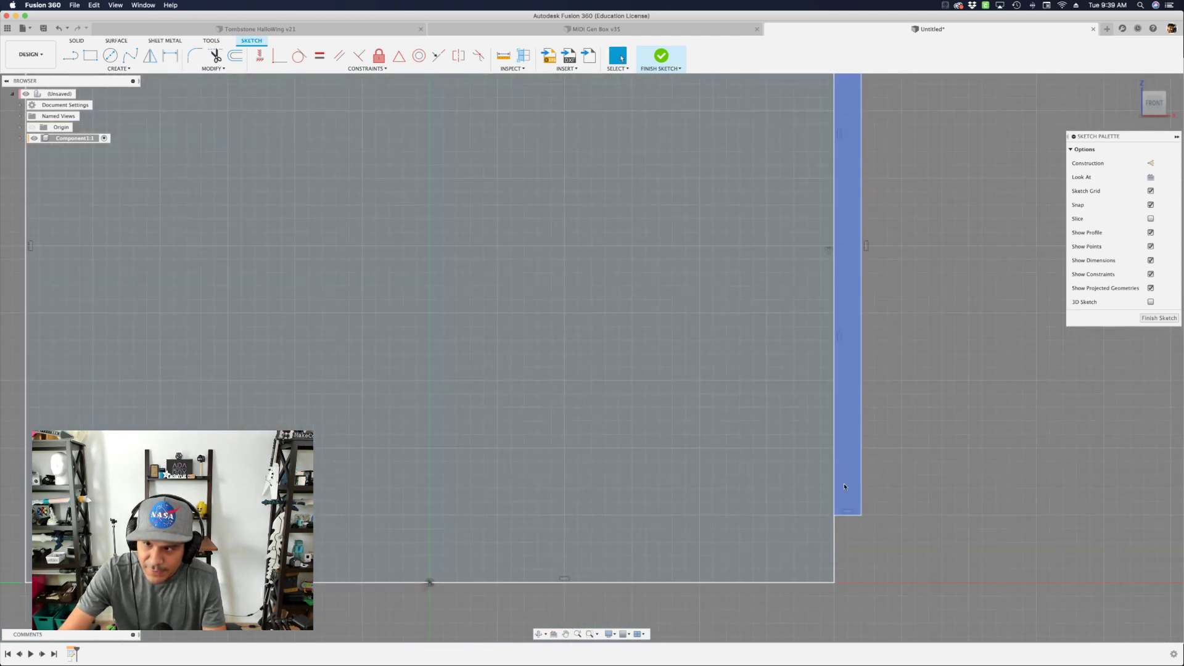
click(845, 515)
shift+click(813, 582)
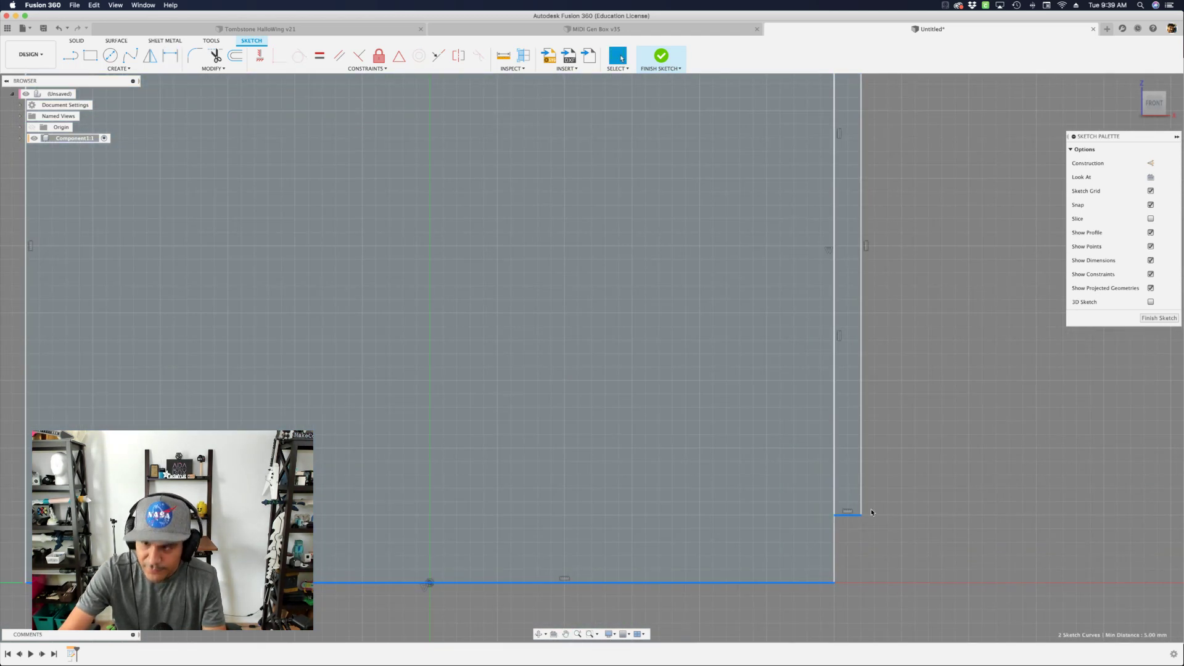
Delete the midpoint constraint that centres the small rectangle on the large rectangle's right edge
scroll(872, 513, down, 3)
click(800, 384)
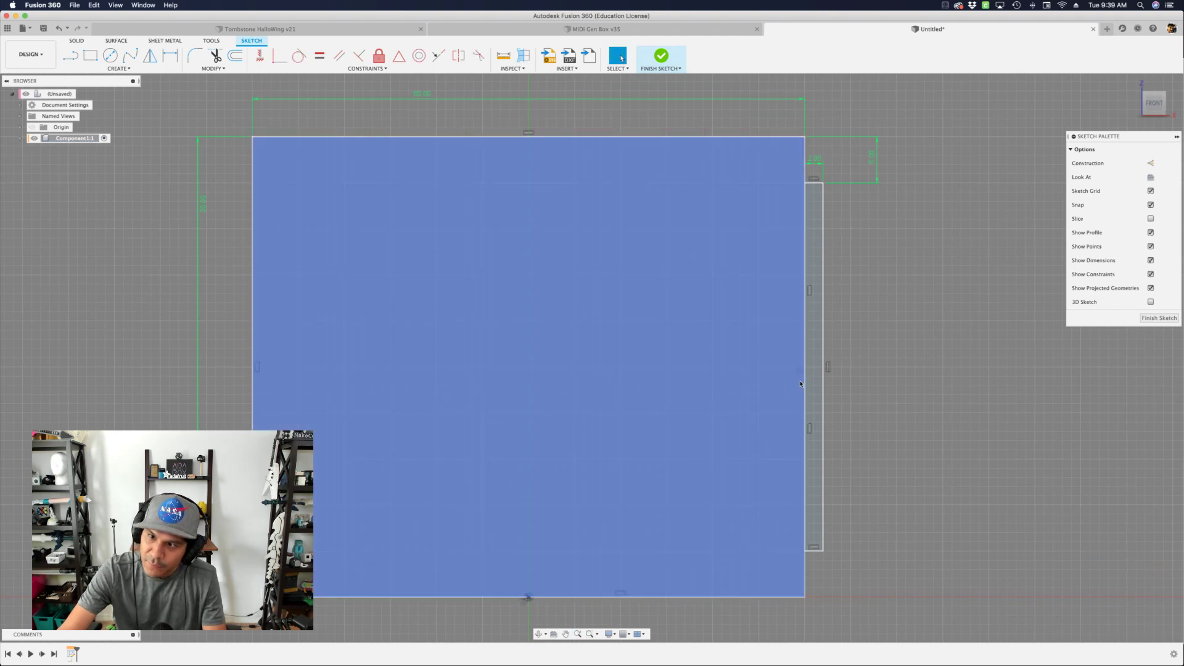
click(799, 375)
scroll(799, 373, up, 3)
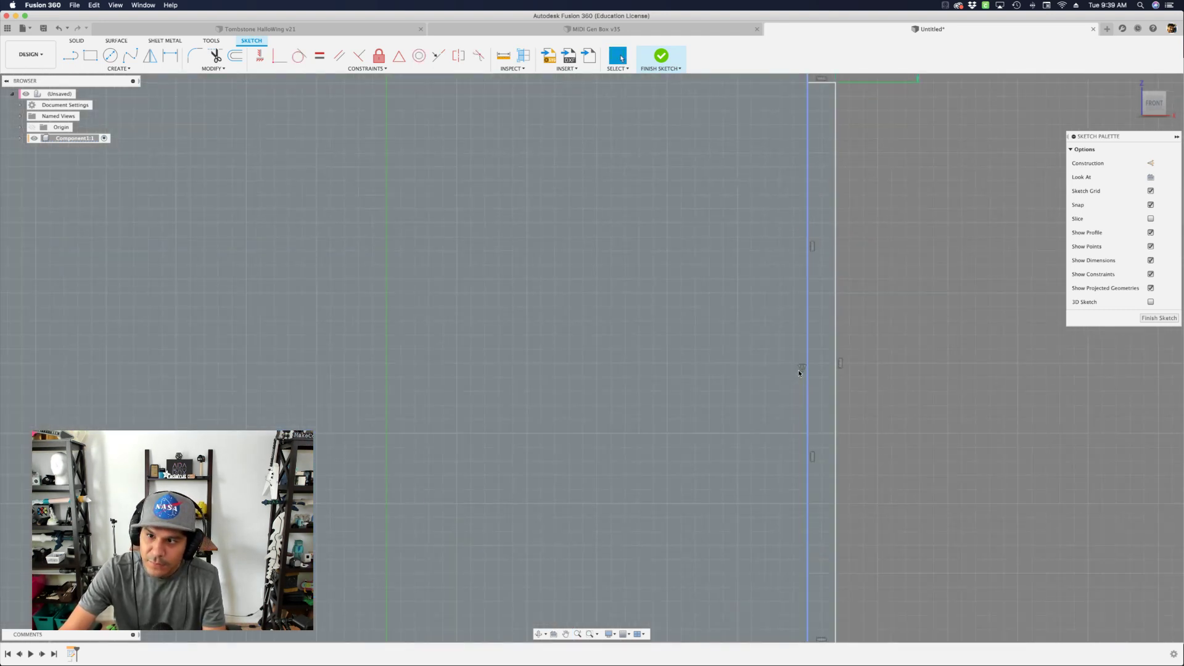
click(799, 371)
key(Delete)
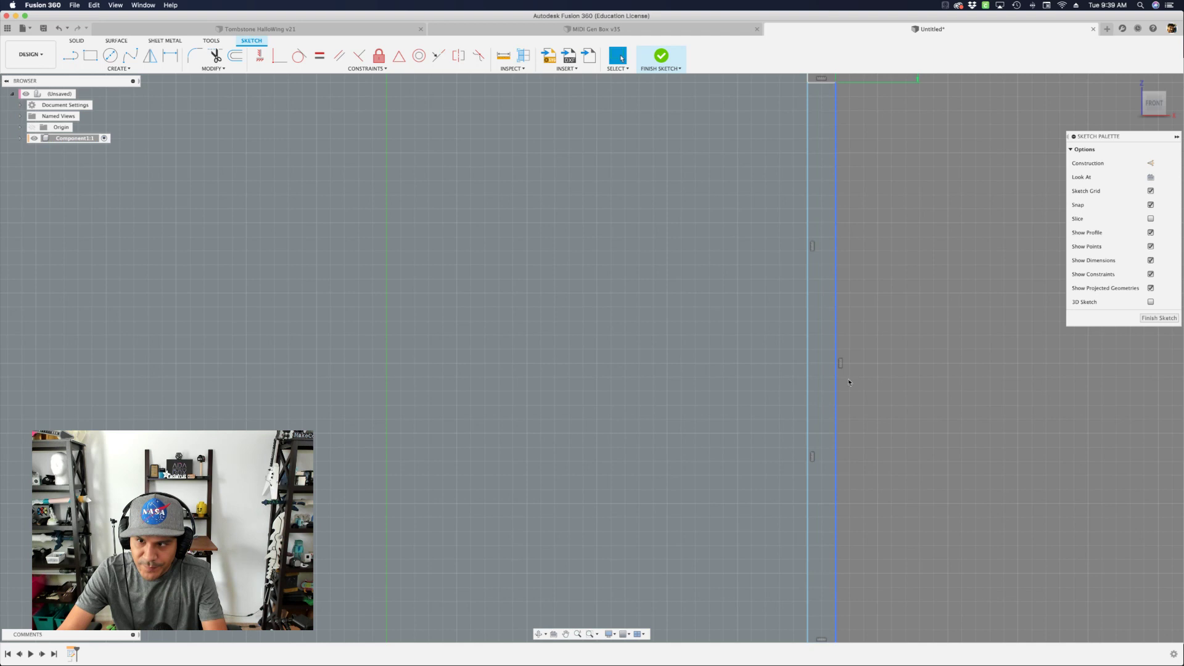
Shorten the small rectangle by moving its bottom edge up above the large rectangle's mid-height
scroll(896, 370, down, 5)
scroll(861, 514, up, 2)
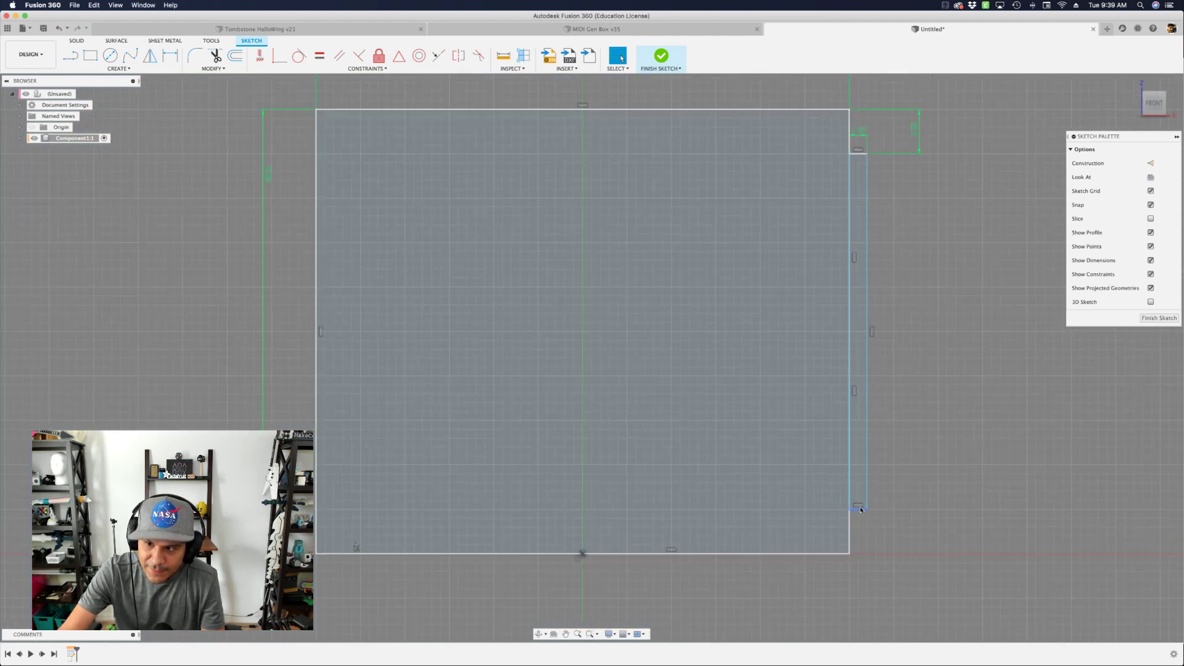
mouse_move(861, 510)
mouse_down()
mouse_move(857, 231)
mouse_move(859, 291)
mouse_up()
Draw a horizontal line across the large rectangle between the midpoints of its left and right edges
middle_drag(938, 353, 950, 426)
key(l)
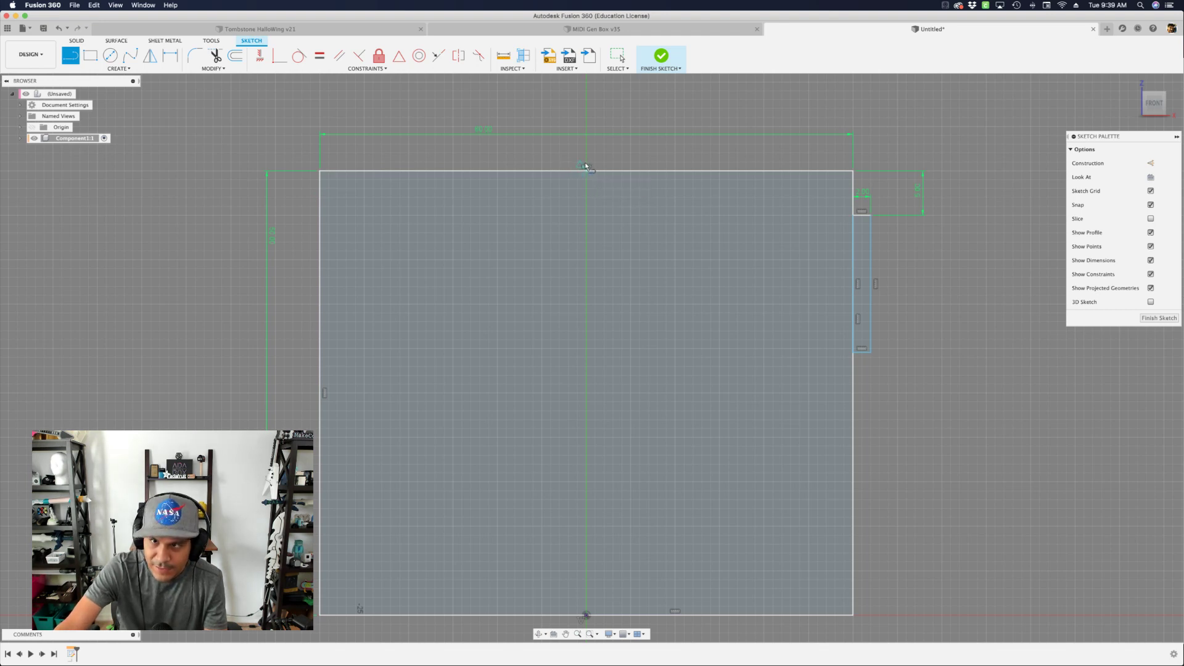
scroll(886, 179, up, 5)
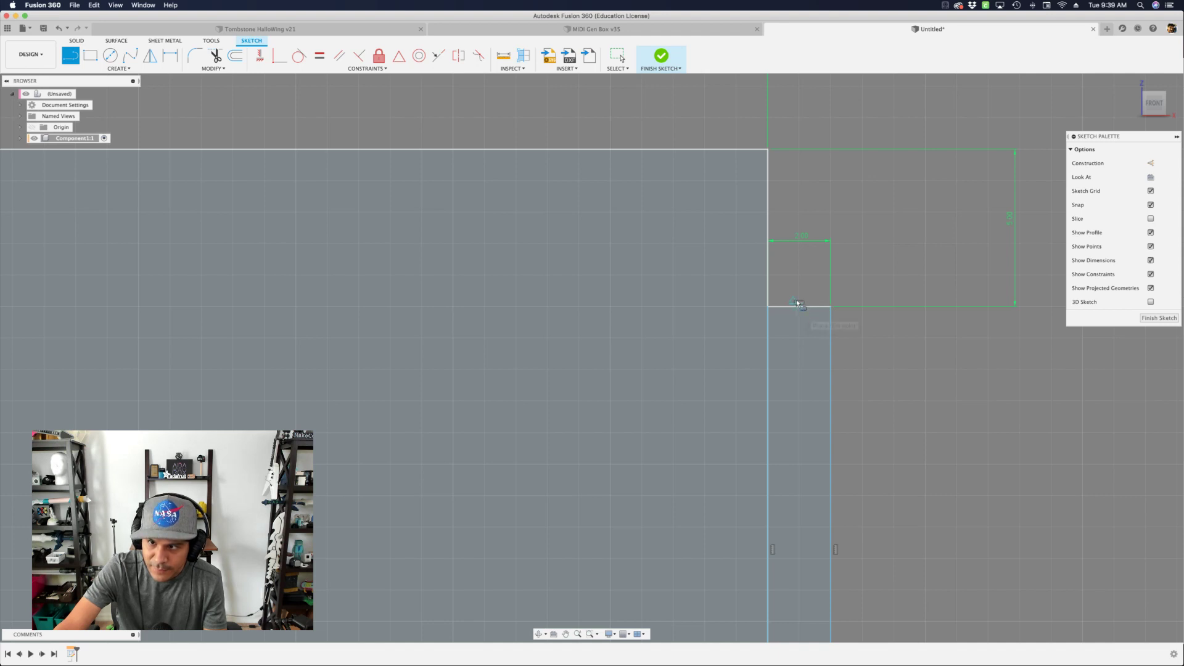
scroll(797, 304, down, 2)
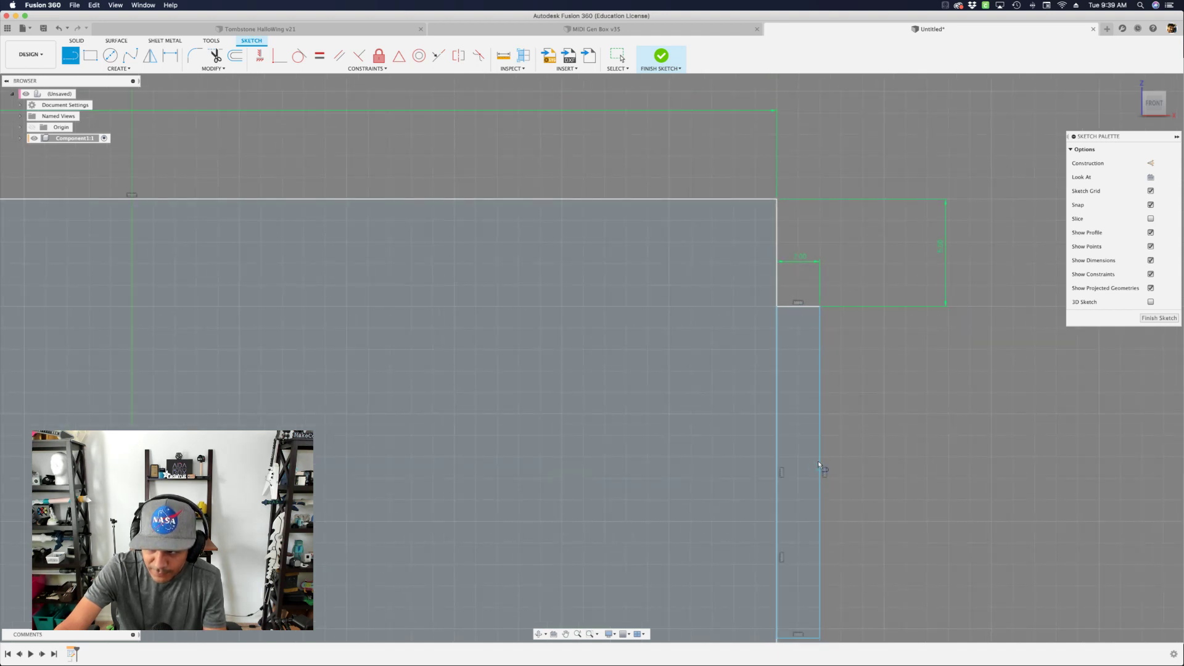
scroll(819, 465, down, 1)
mouse_move(846, 437)
middle_down()
mouse_move(888, 259)
mouse_move(899, 259)
middle_up()
scroll(815, 265, down, 2)
scroll(246, 330, down, 1)
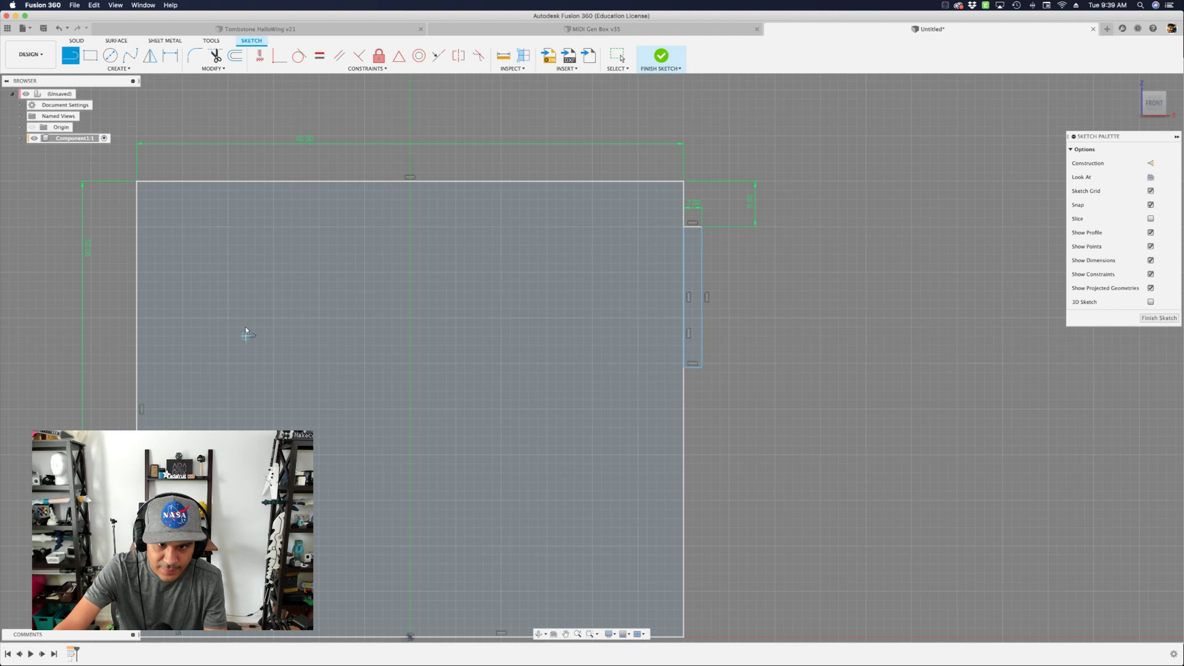
middle_drag(328, 301, 500, 212)
scroll(388, 245, up, 1)
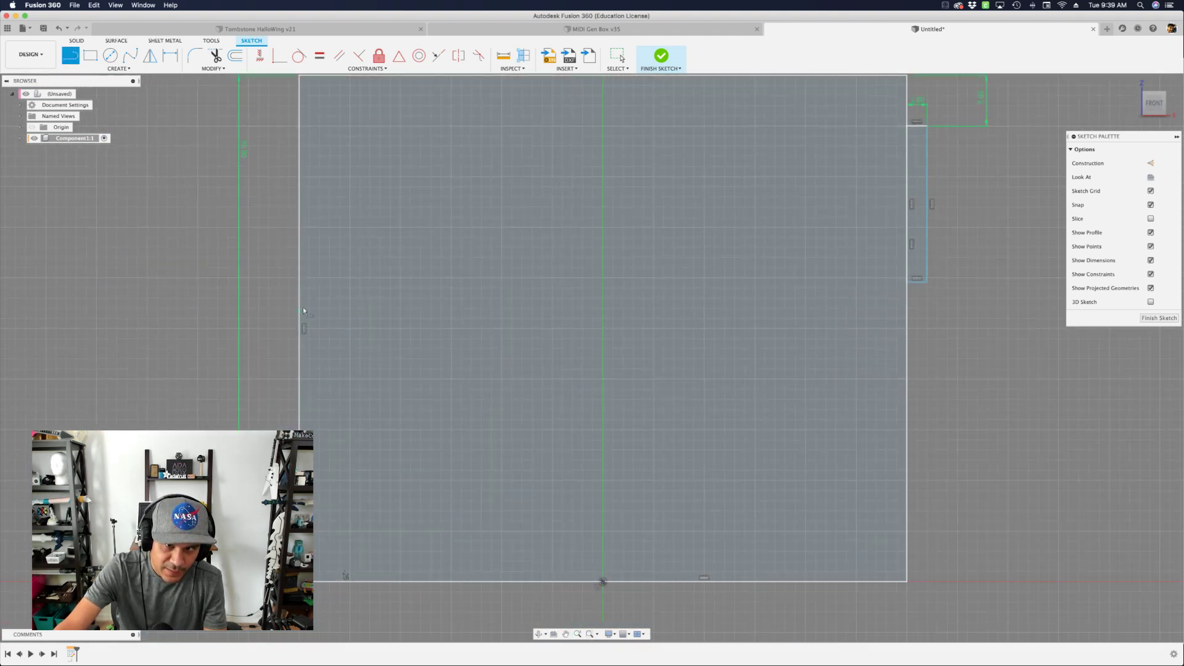
click(302, 326)
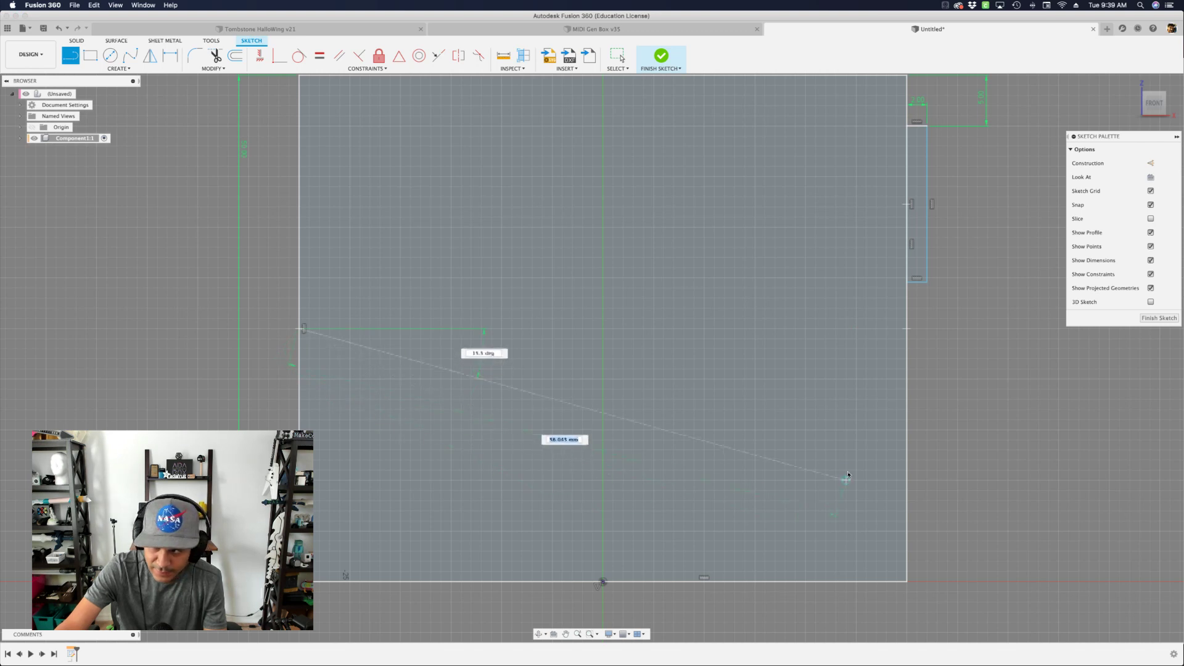
click(906, 331)
scroll(657, 344, down, 3)
key(Escape)
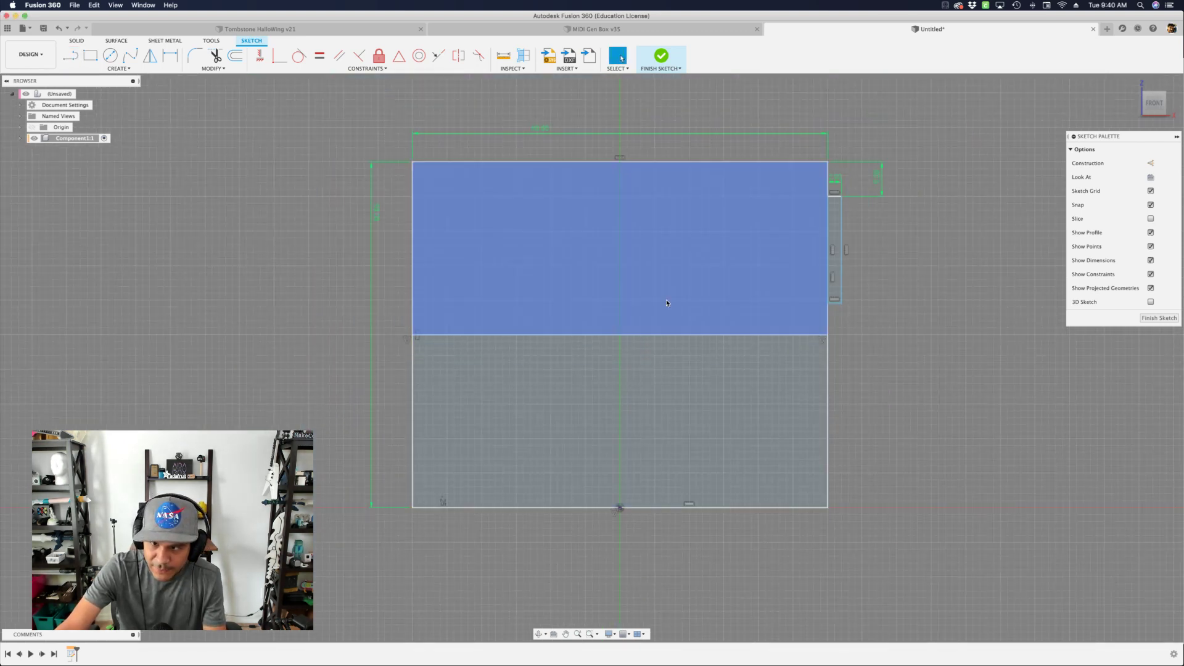
Convert the horizontal midline to a construction line and check that the large rectangle selects as one profile
click(680, 386)
click(702, 329)
click(716, 339)
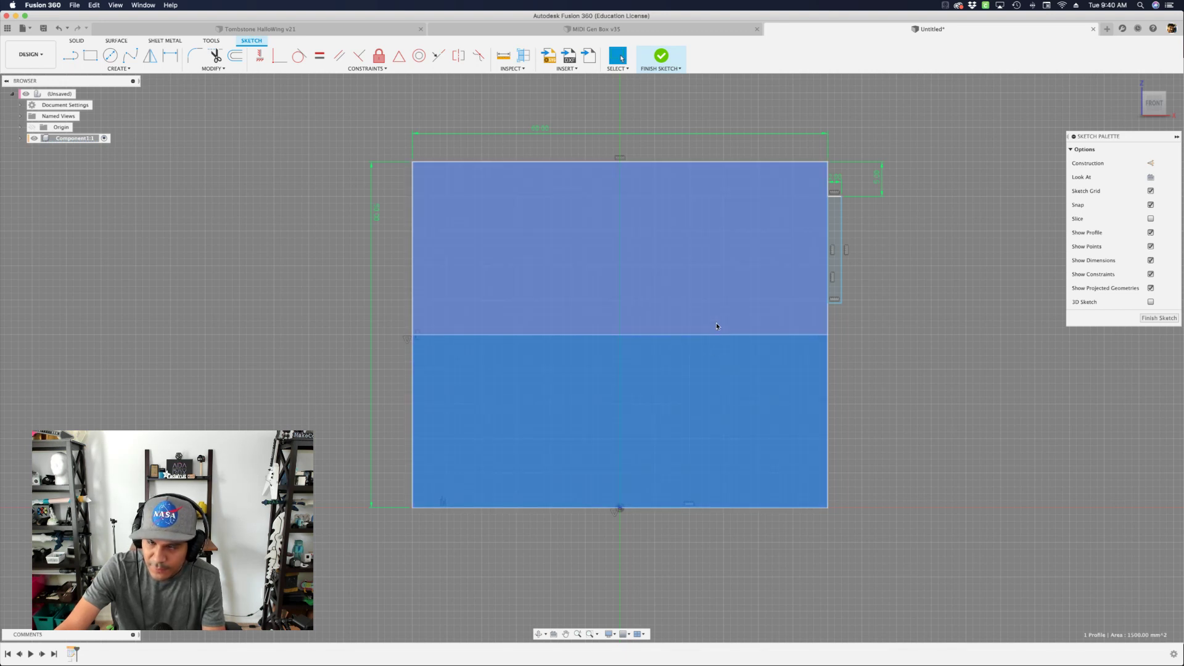
click(715, 335)
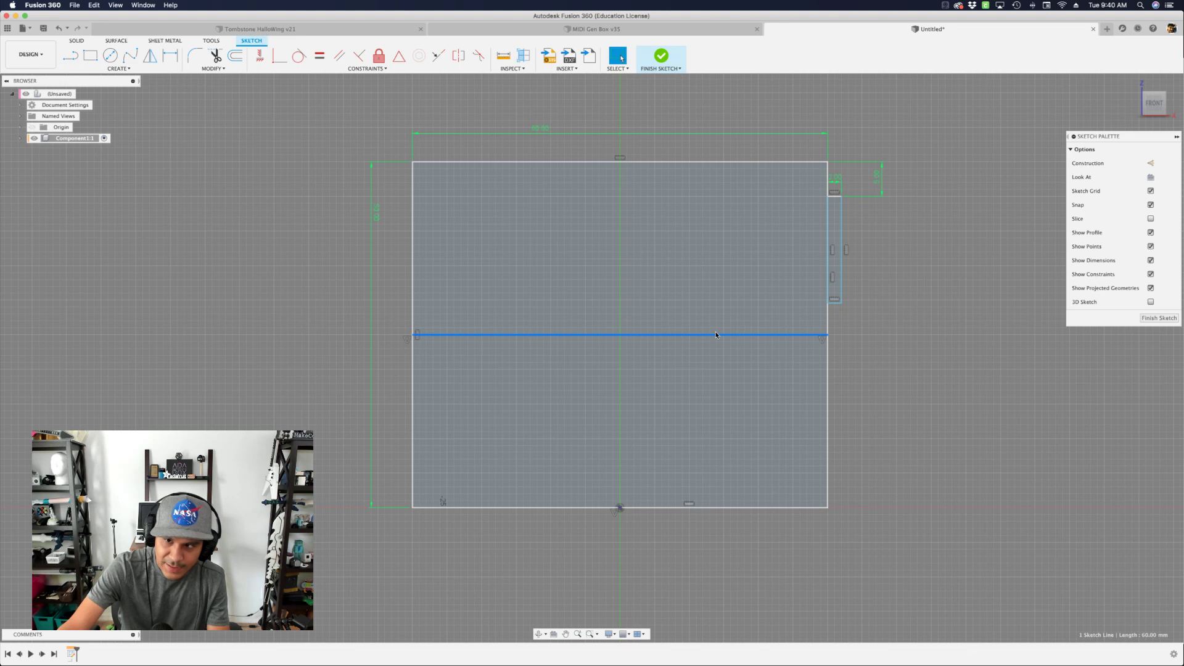
click(1150, 165)
click(837, 356)
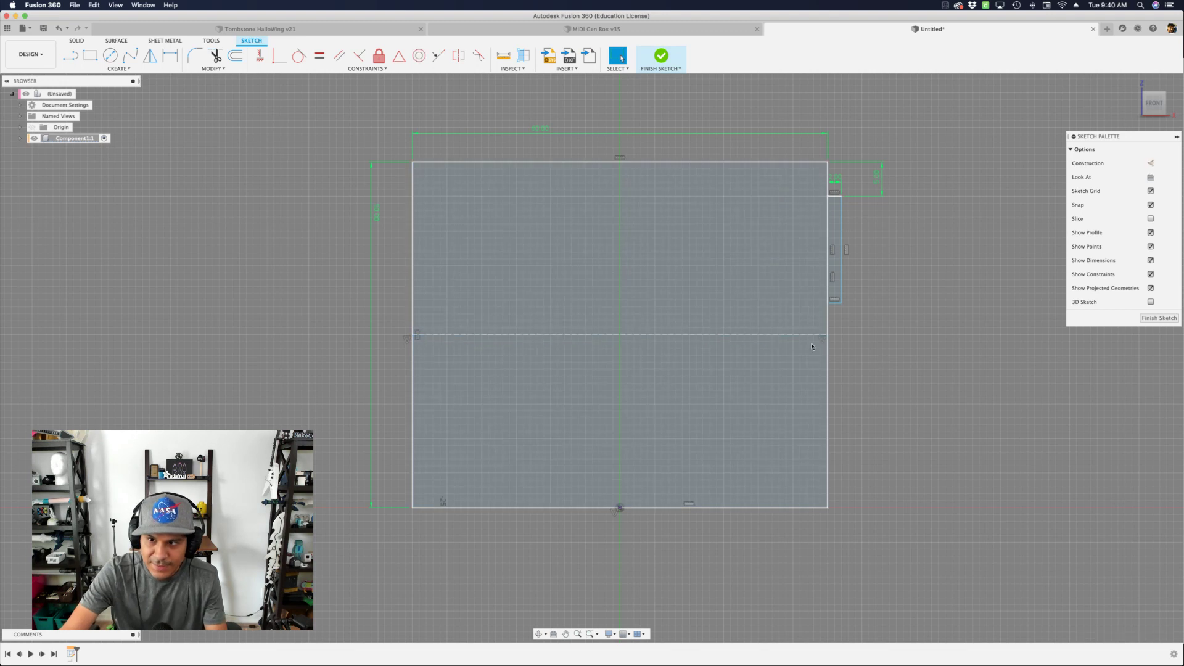
click(652, 300)
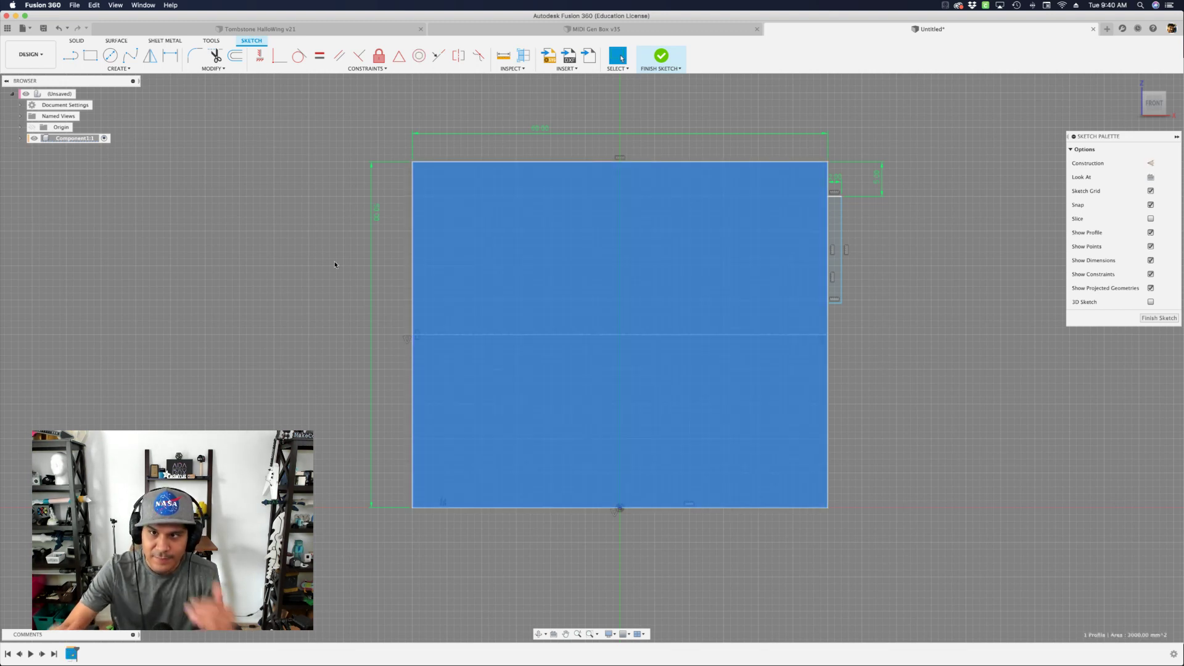
click(229, 288)
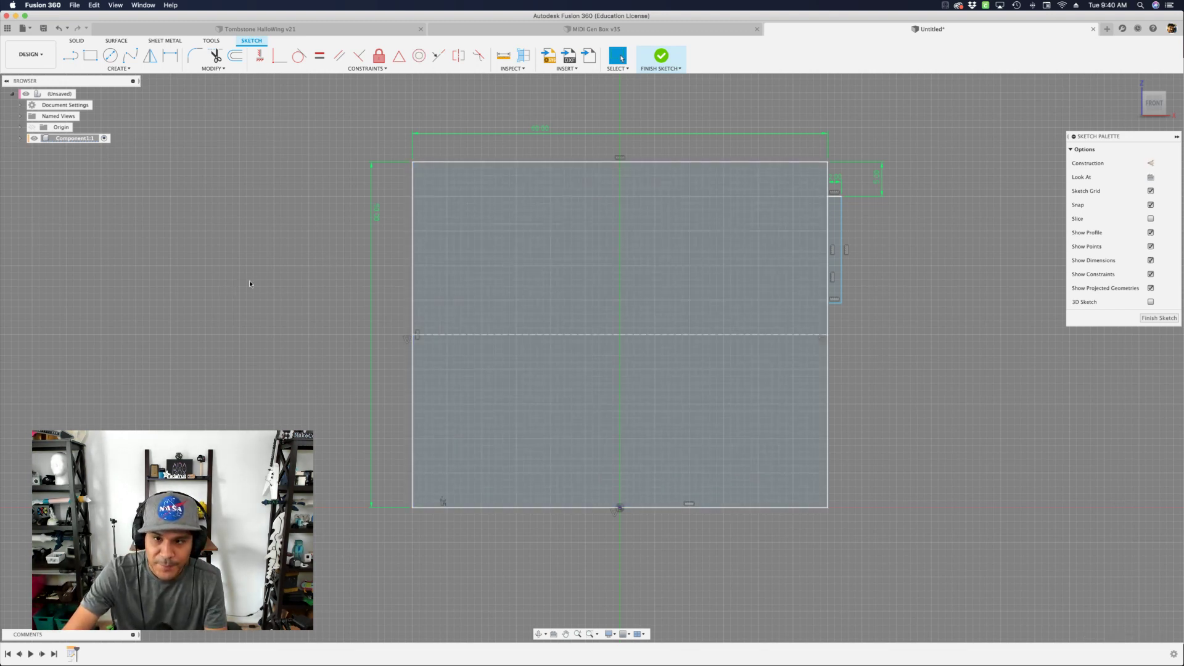
Dimension the small rectangle's bottom edge to the horizontal construction line and set the distance to 5 mm
scroll(459, 310, up, 1)
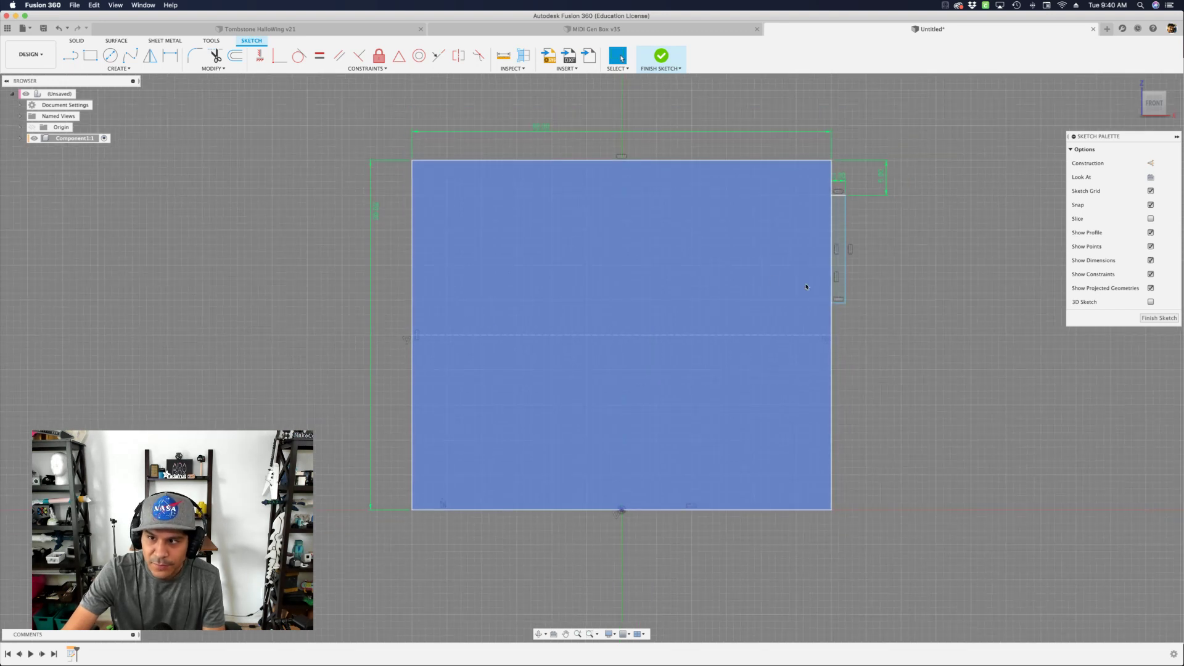
scroll(833, 284, up, 3)
click(843, 312)
drag(842, 313, 850, 291)
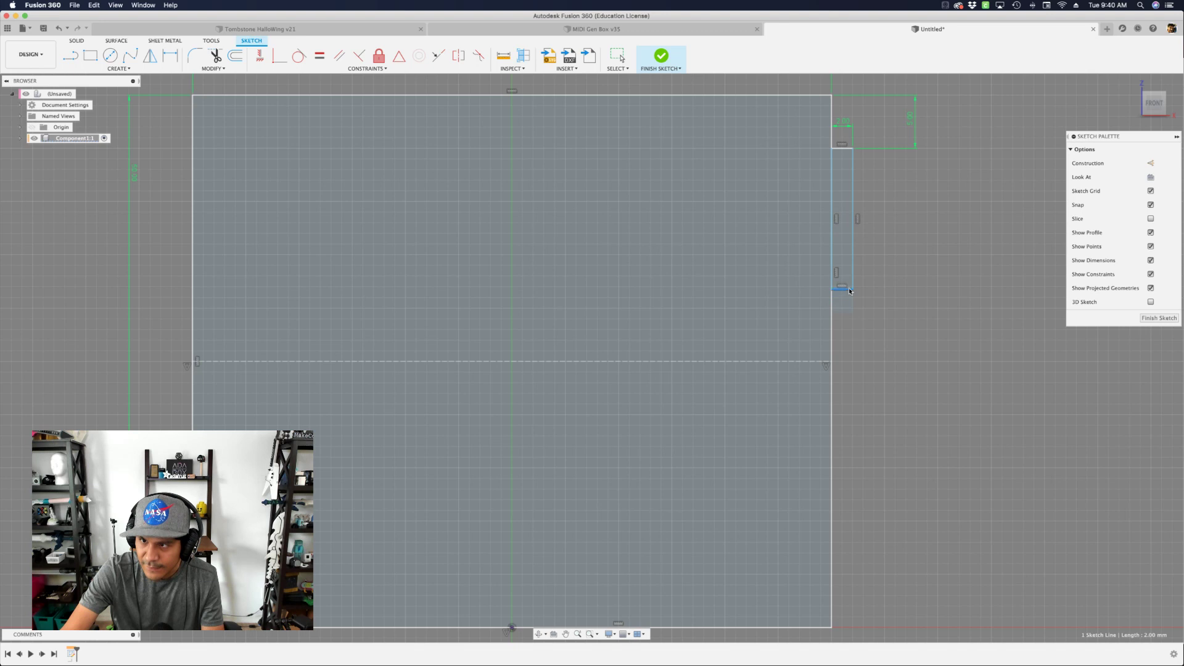
key(d)
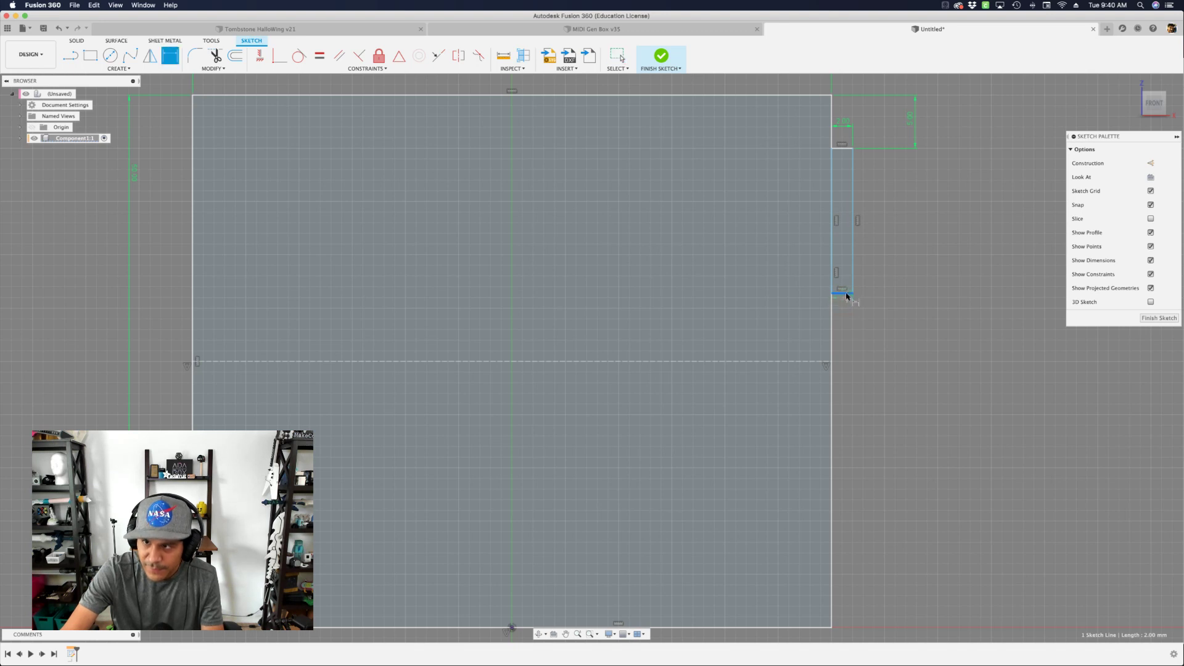
click(790, 361)
click(906, 341)
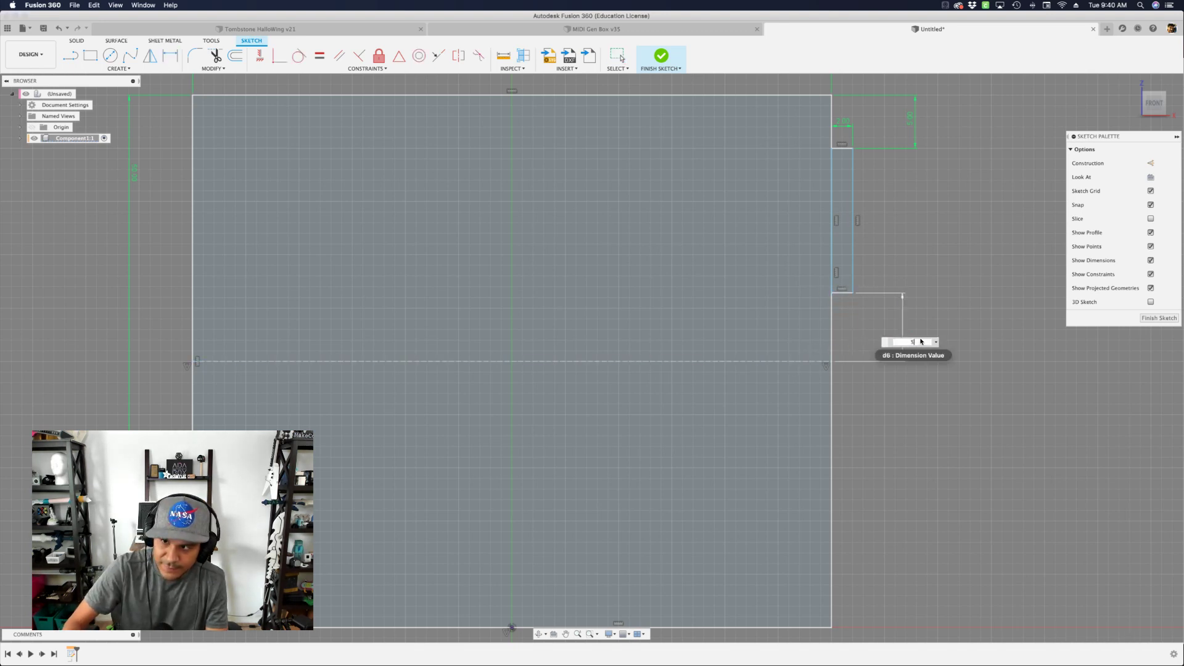
text(5)
key(Return)
scroll(903, 308, down, 2)
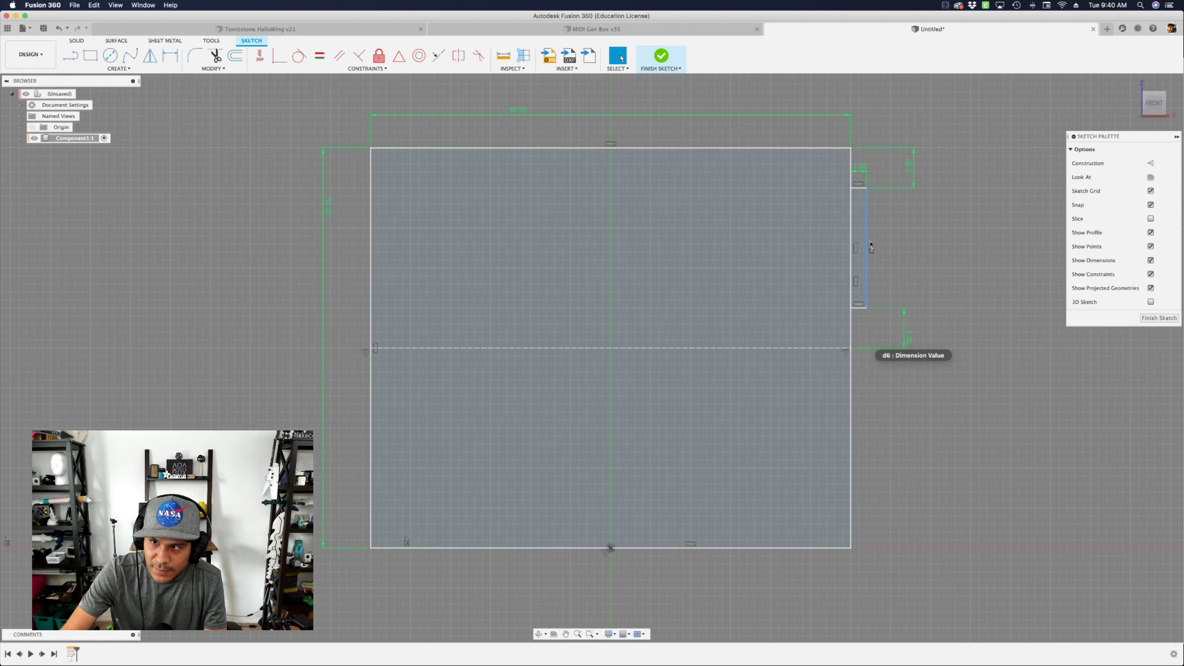
Move the small rectangle sideways, away from the large rectangle's right edge
drag(867, 233, 885, 234)
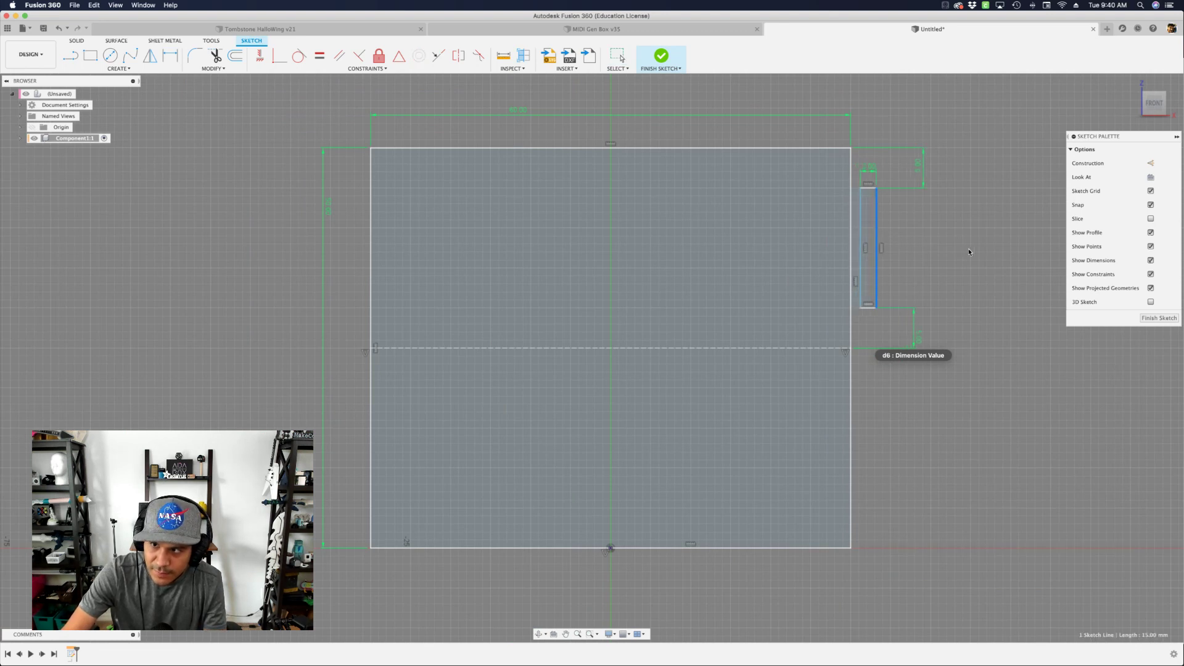
scroll(857, 227, up, 4)
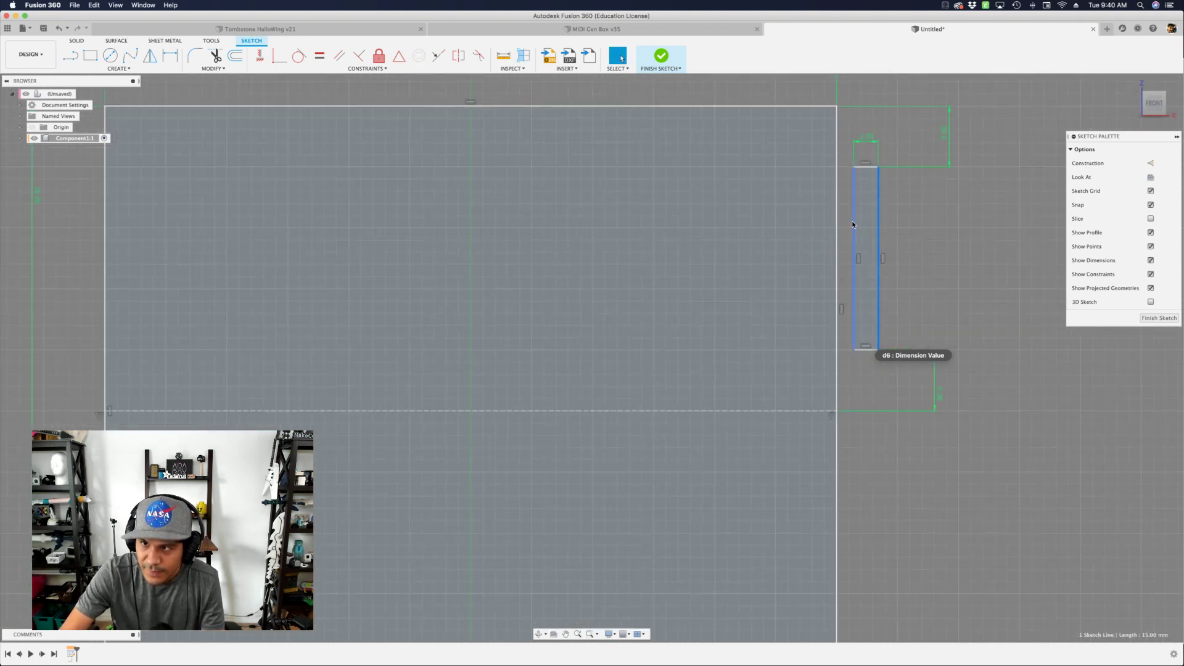
mouse_move(853, 223)
mouse_down()
mouse_move(1047, 225)
mouse_move(943, 225)
mouse_up()
scroll(931, 250, down, 4)
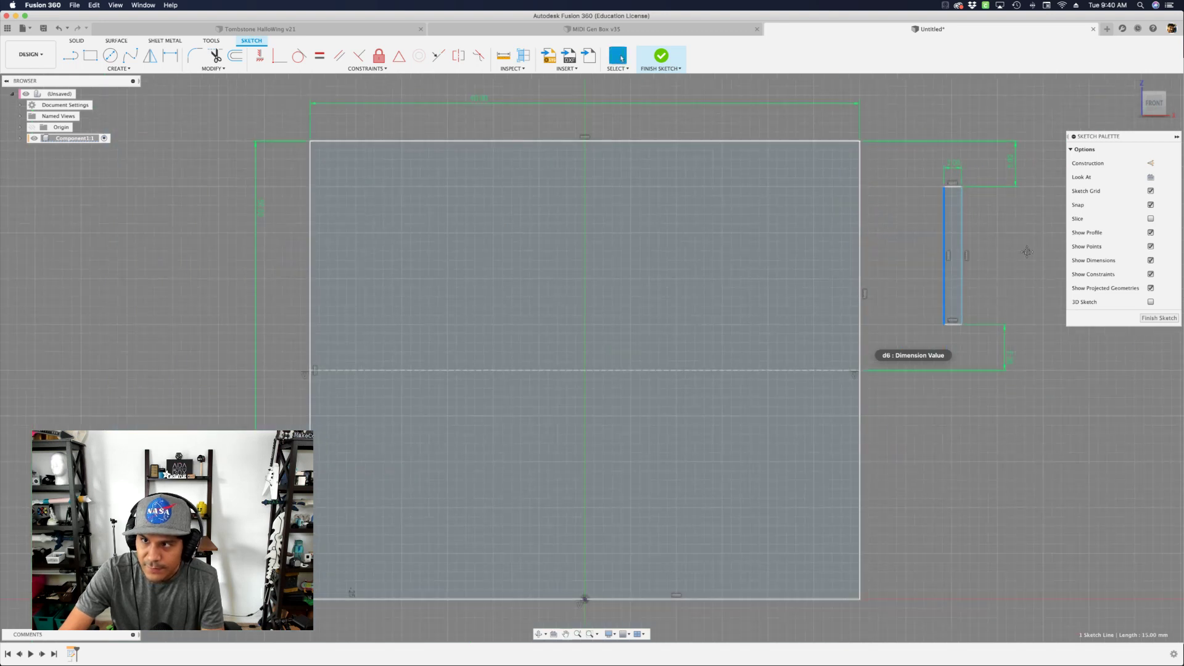
middle_drag(1027, 252, 909, 346)
scroll(864, 296, up, 2)
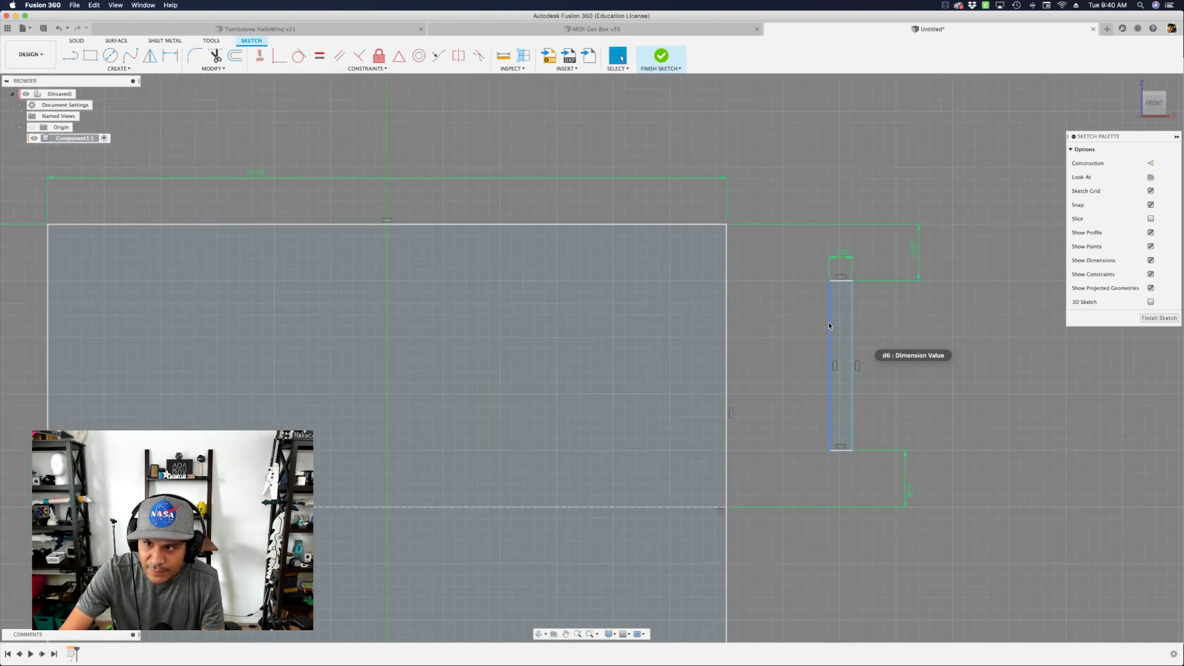
Make the small rectangle's left edge collinear with the large rectangle's right edge
click(728, 328)
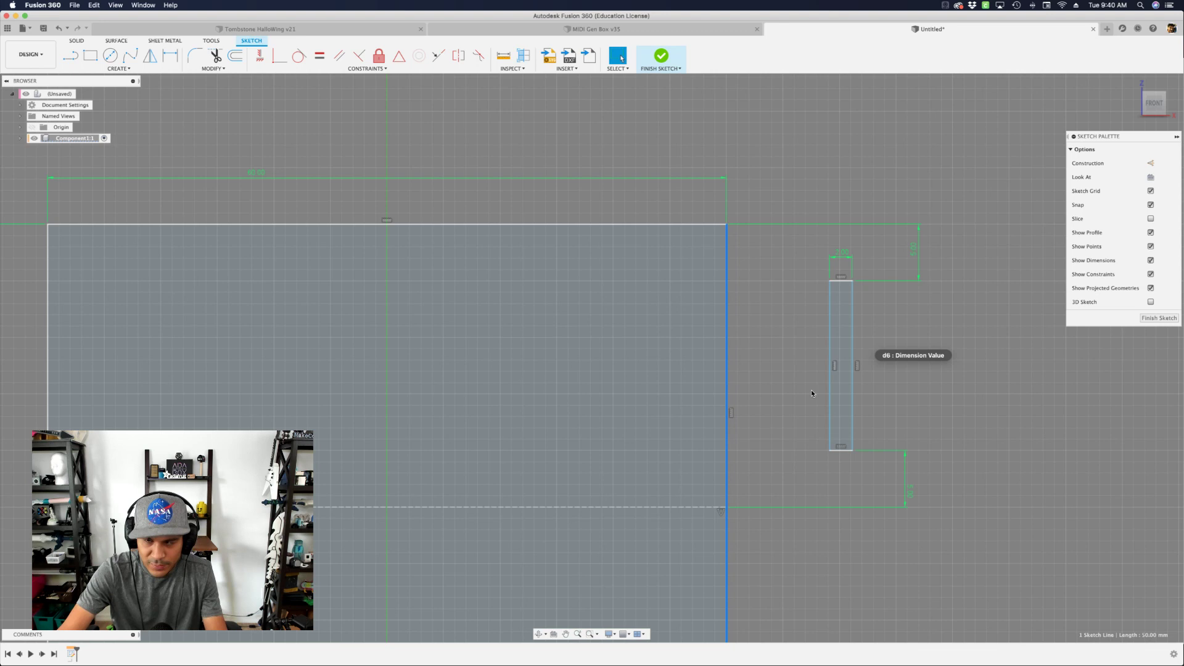
click(832, 349)
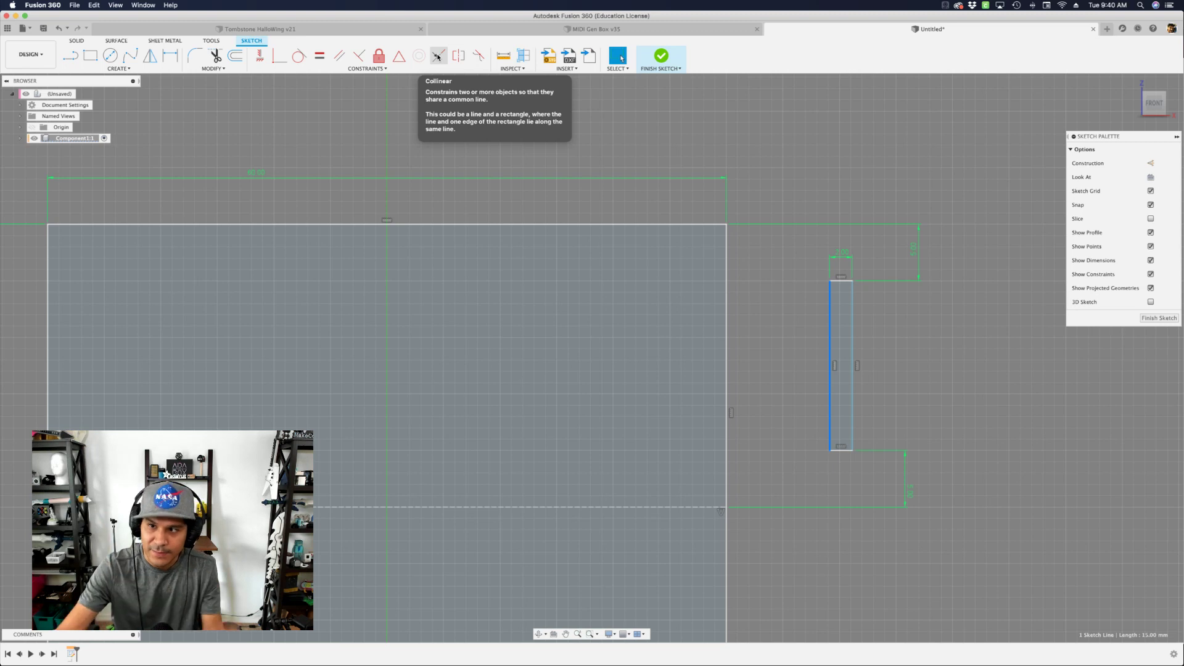
click(438, 57)
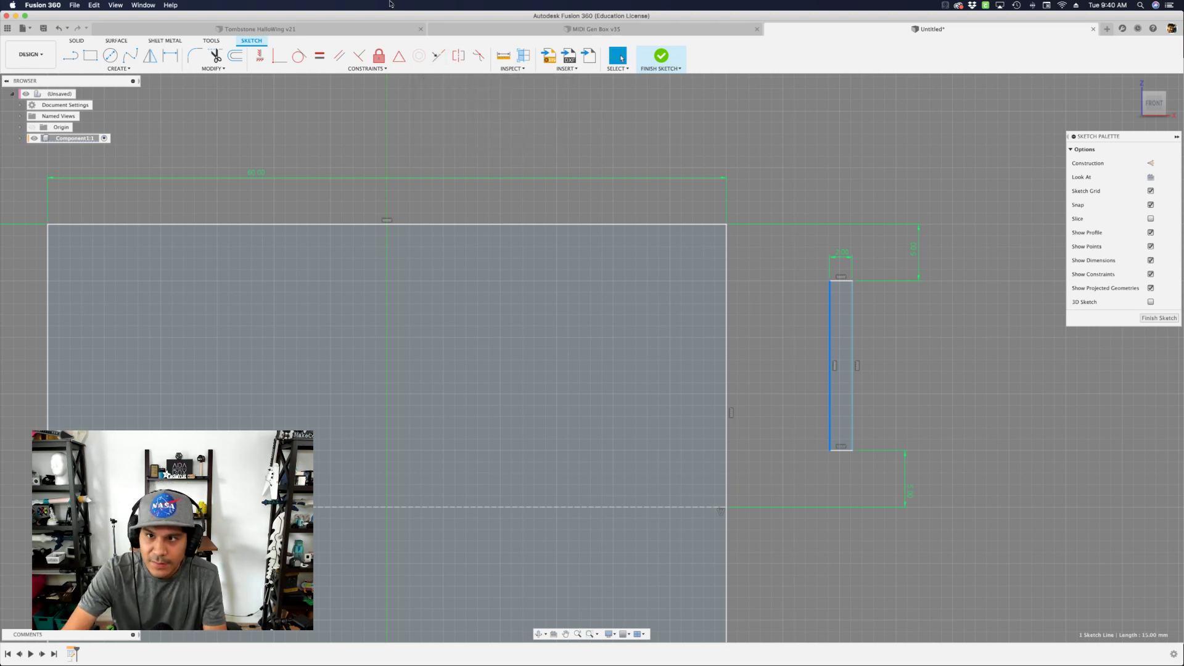
click(729, 320)
click(830, 322)
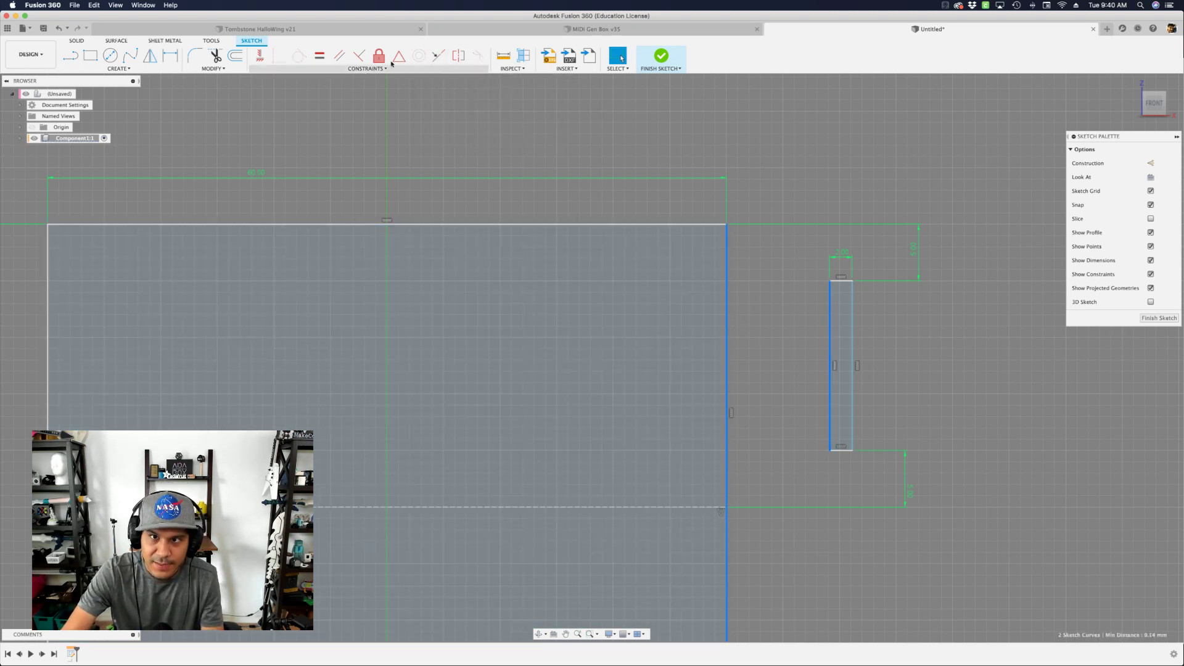
click(438, 56)
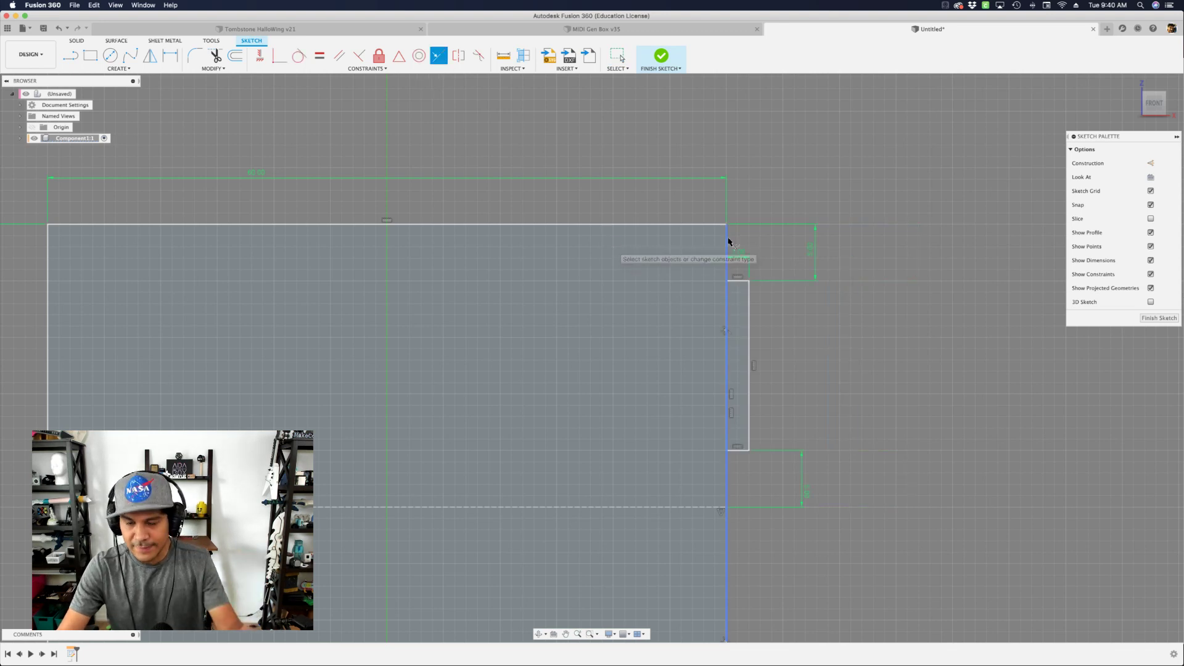
scroll(731, 244, down, 3)
key(Escape)
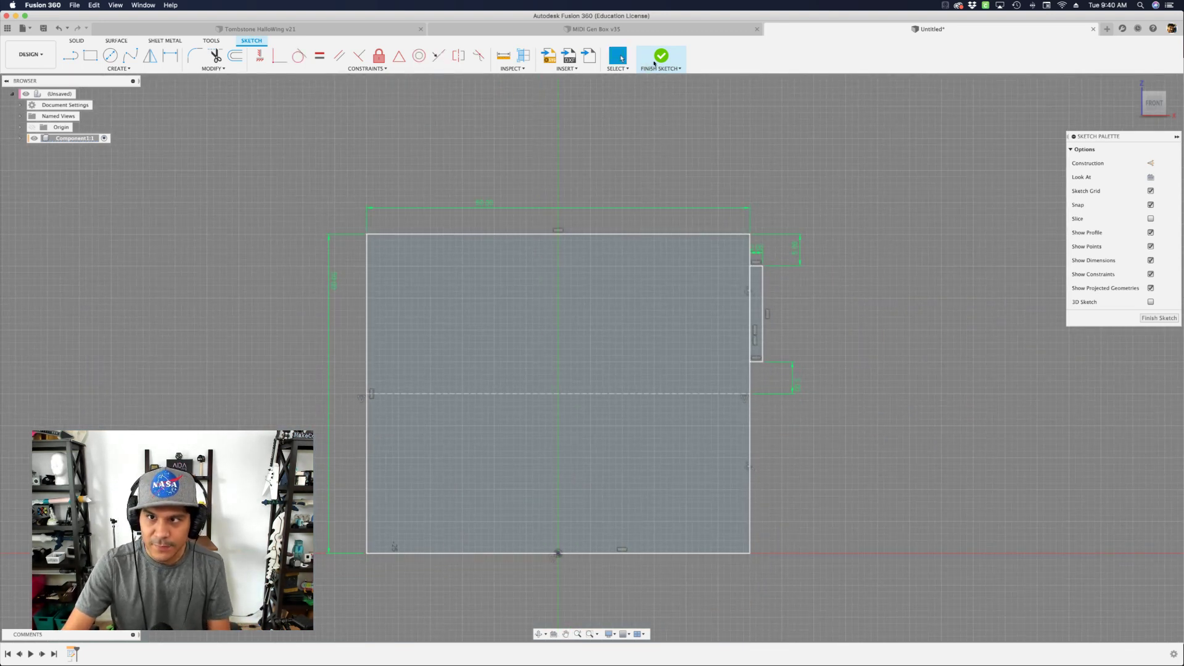
Finish the sketch and extrude the large rectangle 3 mm
click(655, 64)
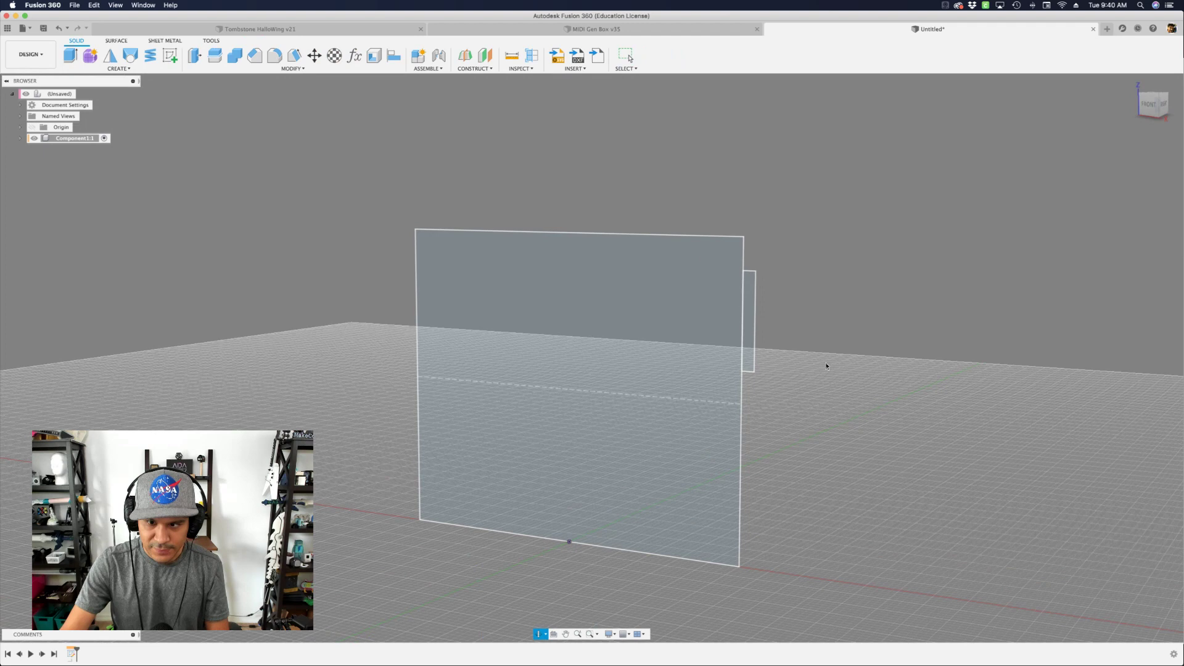
click(664, 273)
text(e3)
key(Return)
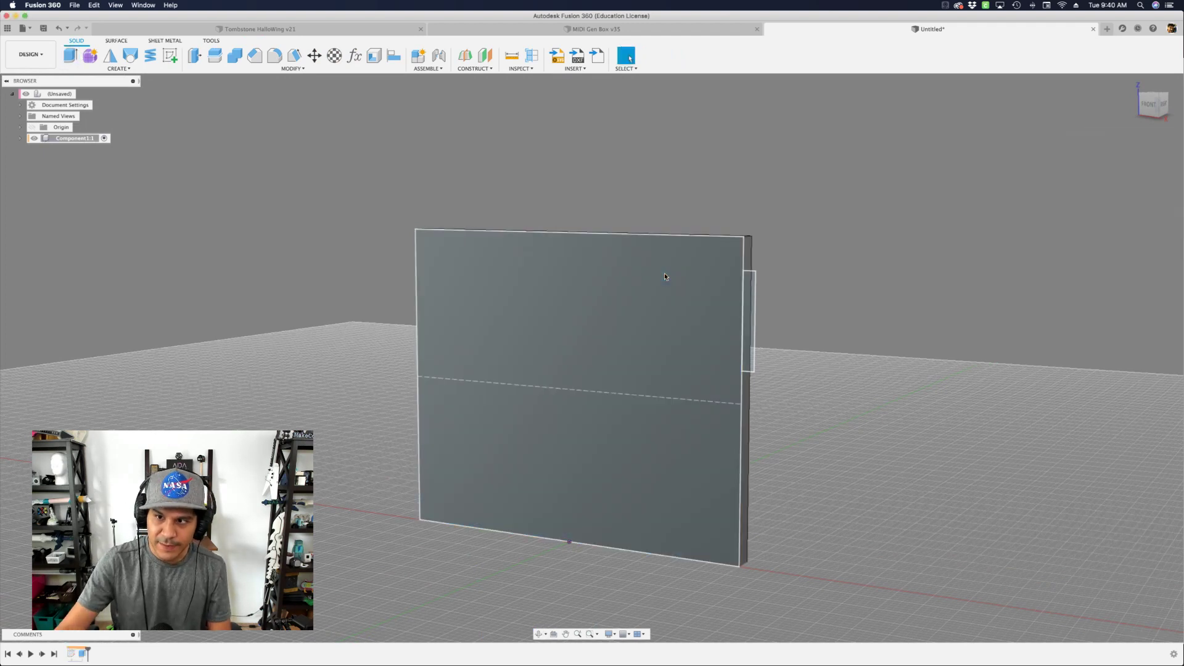
Extrude the small side rectangle 3 mm as a tab joined to the plate
scroll(666, 277, up, 5)
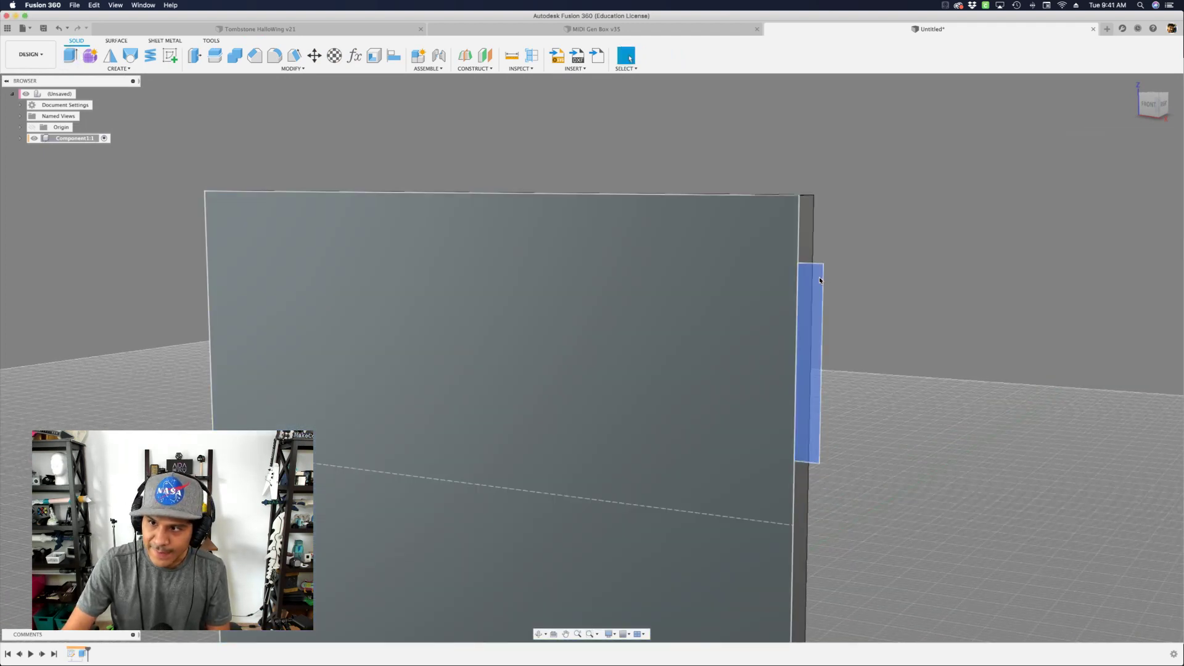
scroll(820, 280, down, 4)
click(820, 276)
key(e)
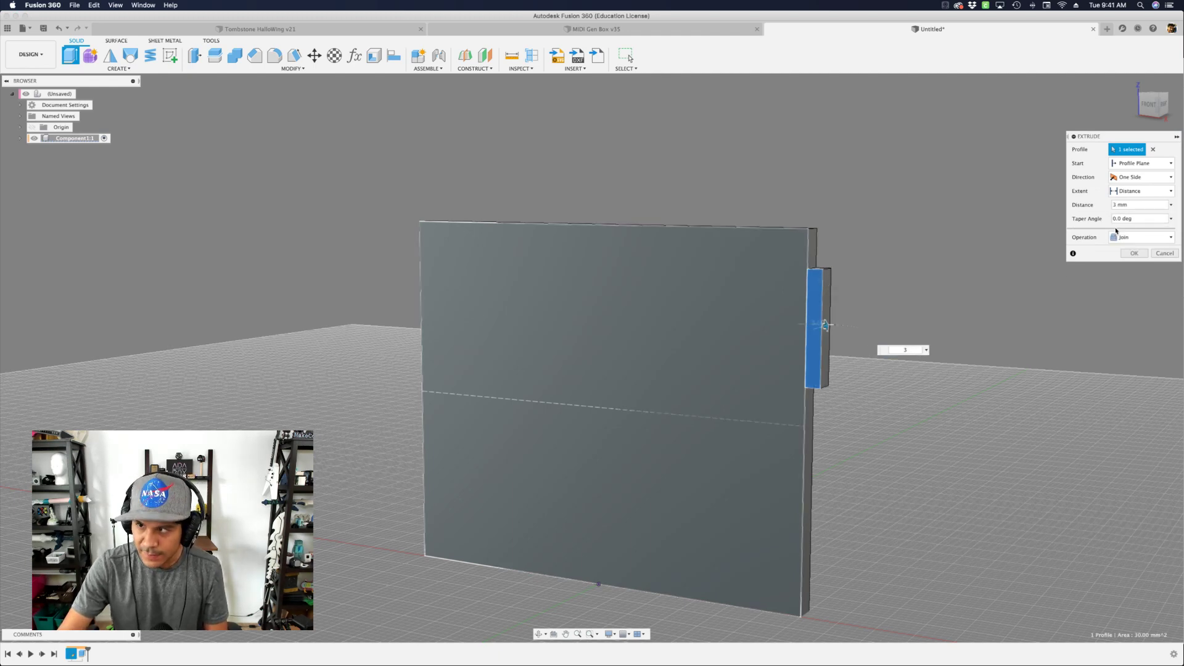
click(1135, 254)
scroll(913, 250, down, 2)
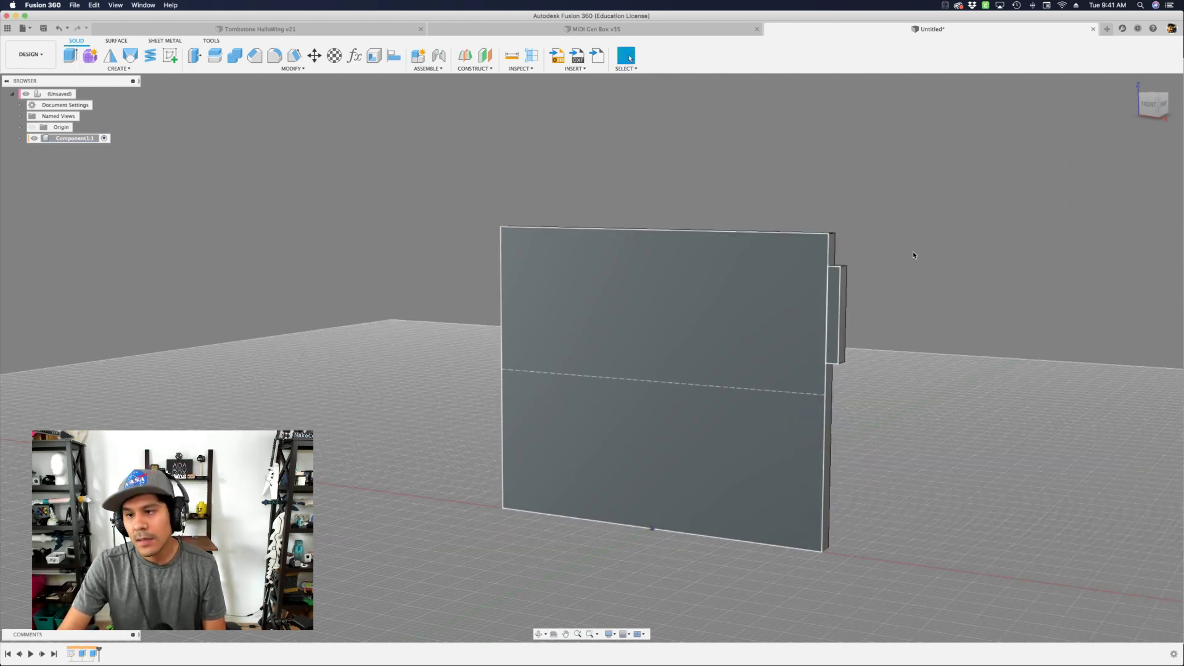
mouse_move(912, 250)
shift+middle_down()
mouse_move(935, 271)
mouse_move(901, 265)
shift+middle_up()
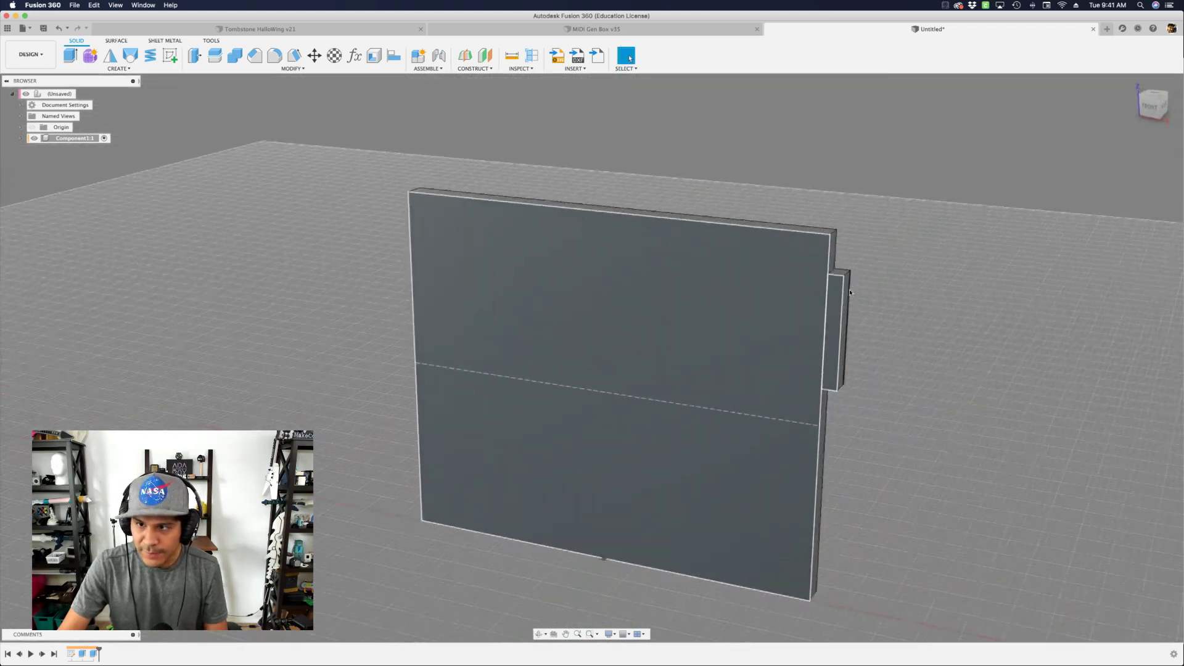
click(458, 337)
scroll(458, 337, up, 2)
click(553, 529)
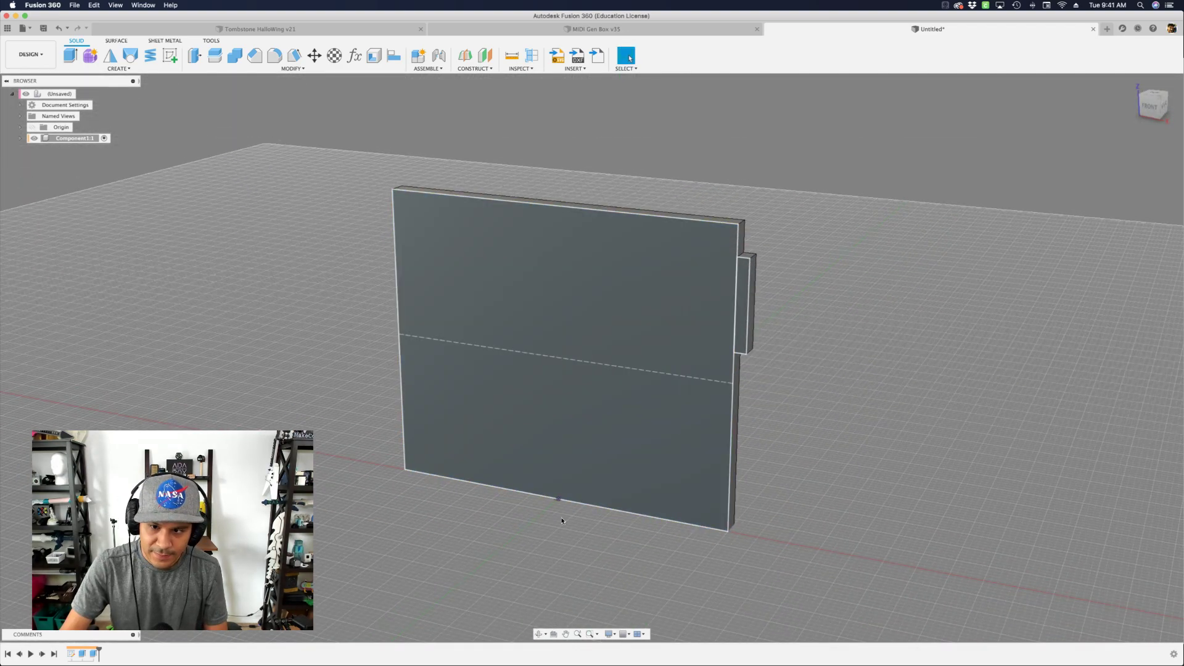
mouse_move(555, 531)
shift+middle_down()
mouse_move(556, 479)
mouse_move(558, 527)
shift+middle_up()
click(559, 494)
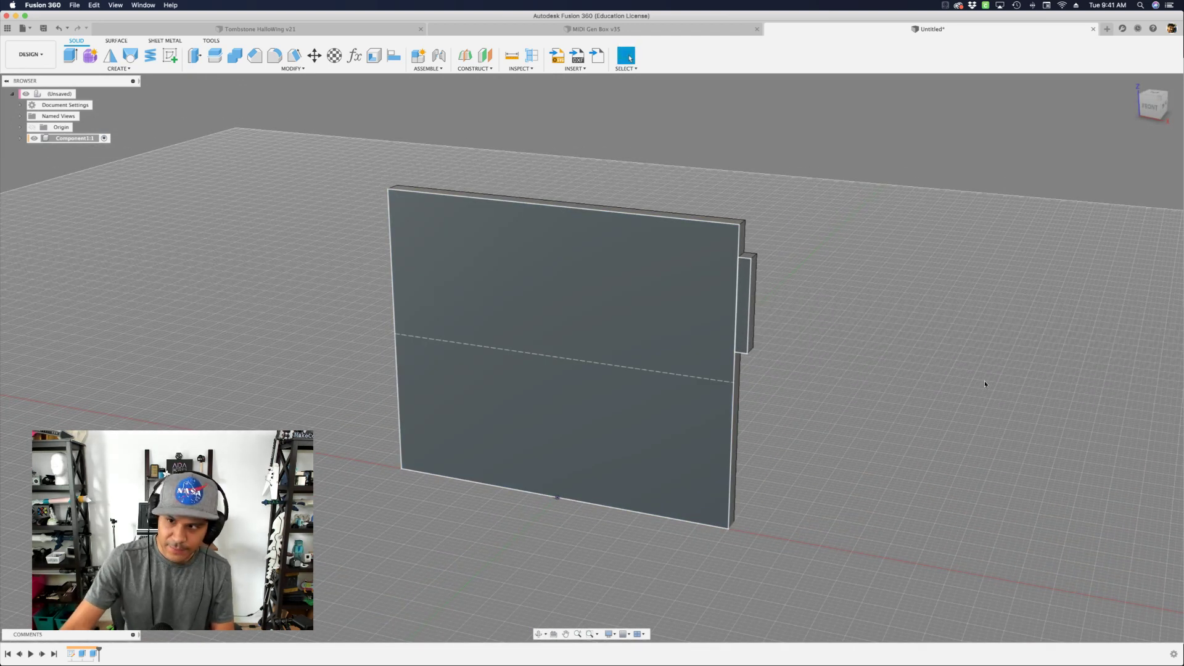
Start a Mirror of type Features with the small tab's extrusion as the object, ready for a mirror plane
text(s)
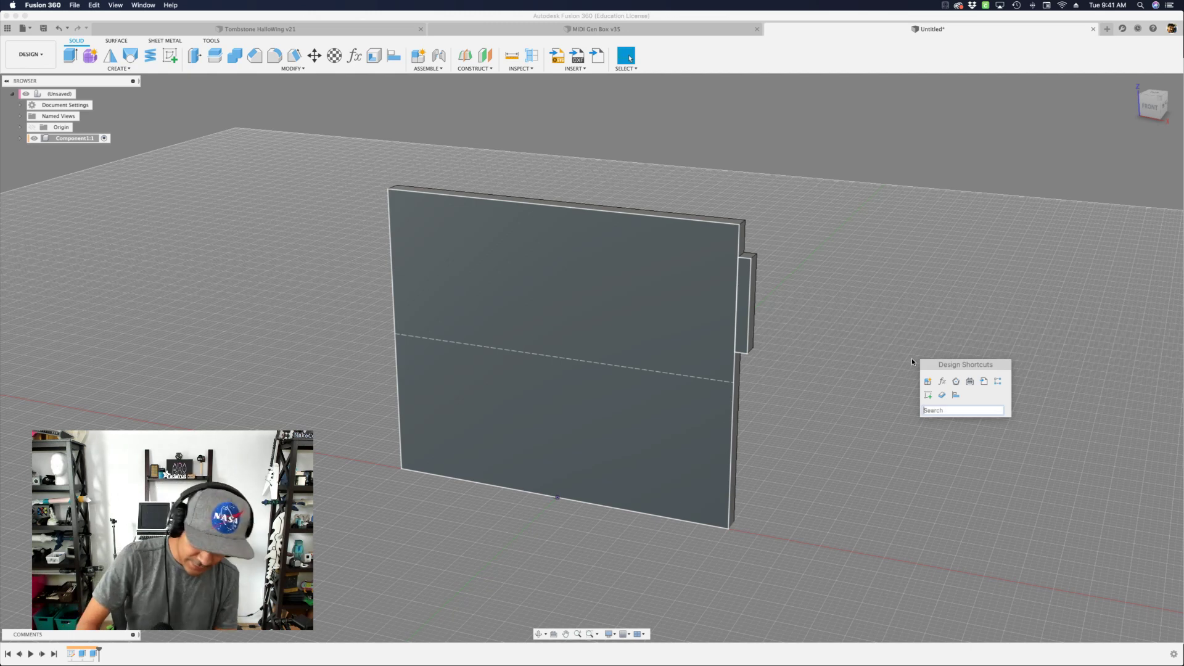
text(mirror)
key(Return)
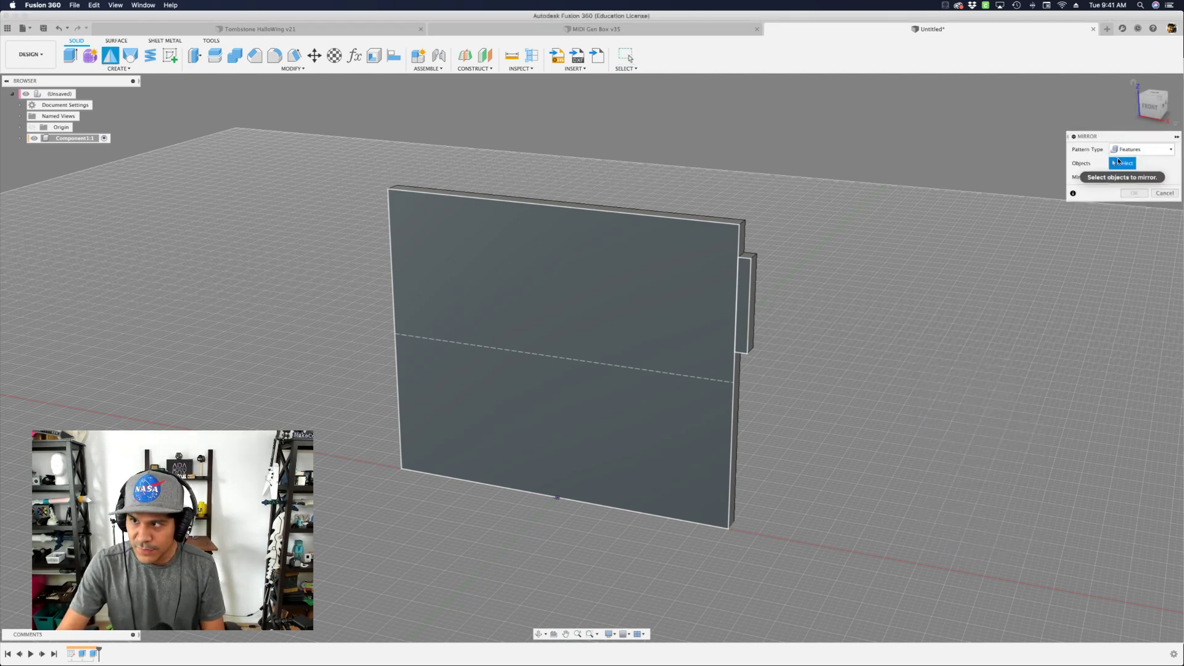
click(95, 654)
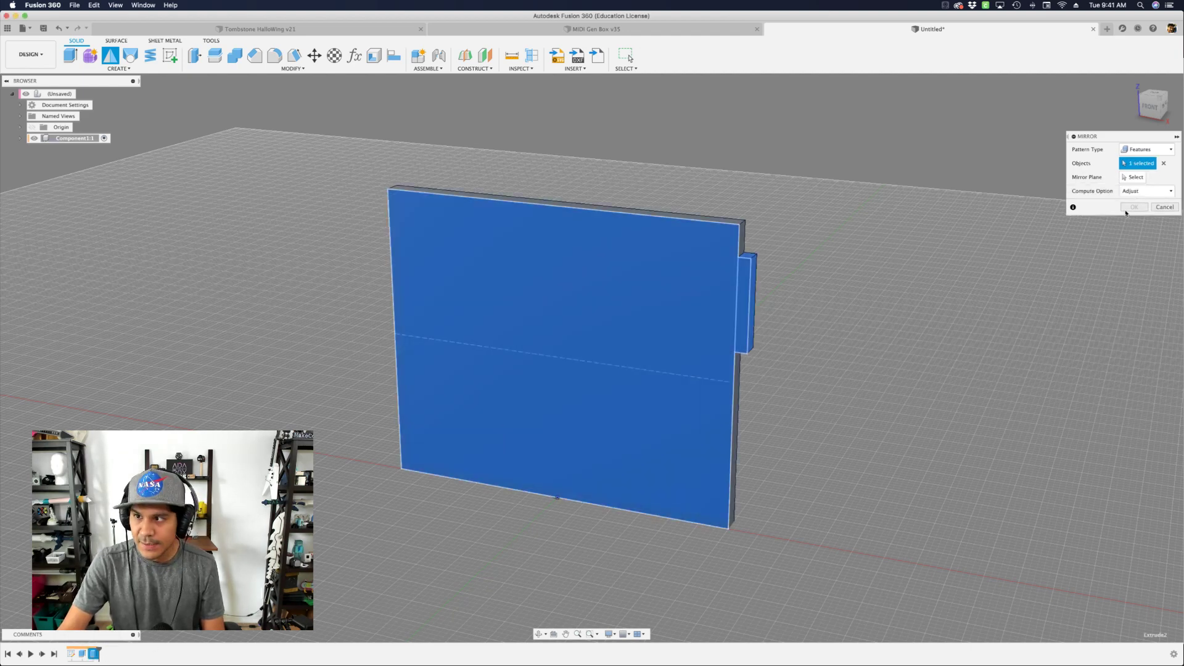
click(1130, 178)
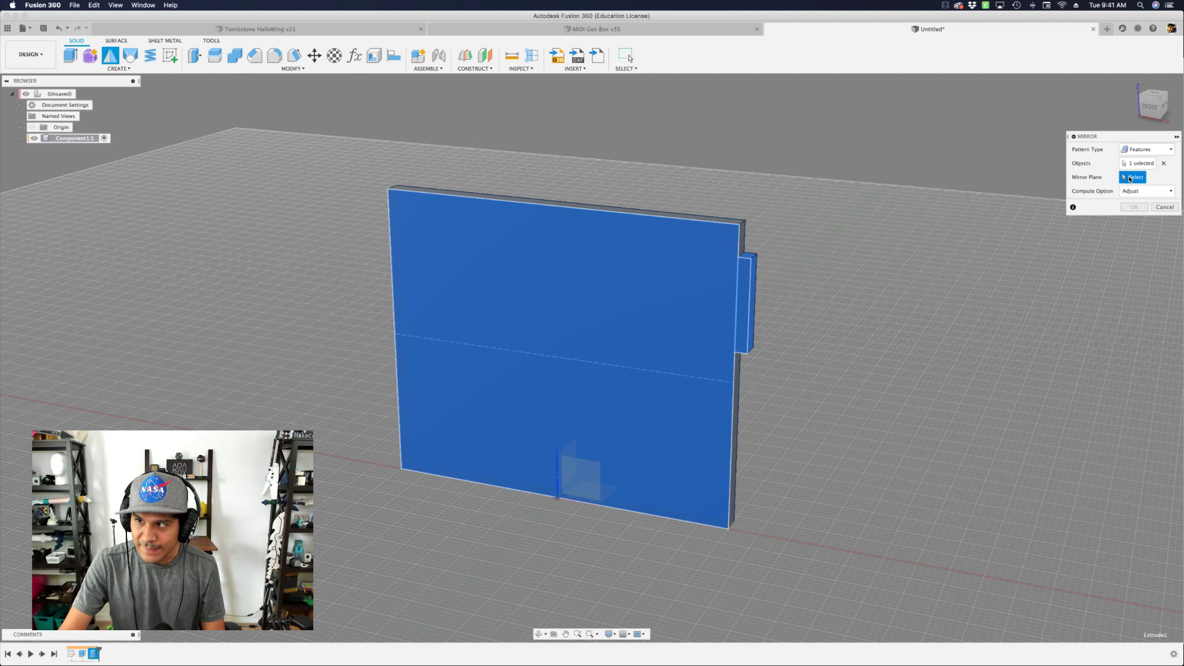
Try the horizontal origin plane as the mirror plane for the tab and clear that plane selection
shift+middle_drag(890, 380, 820, 390)
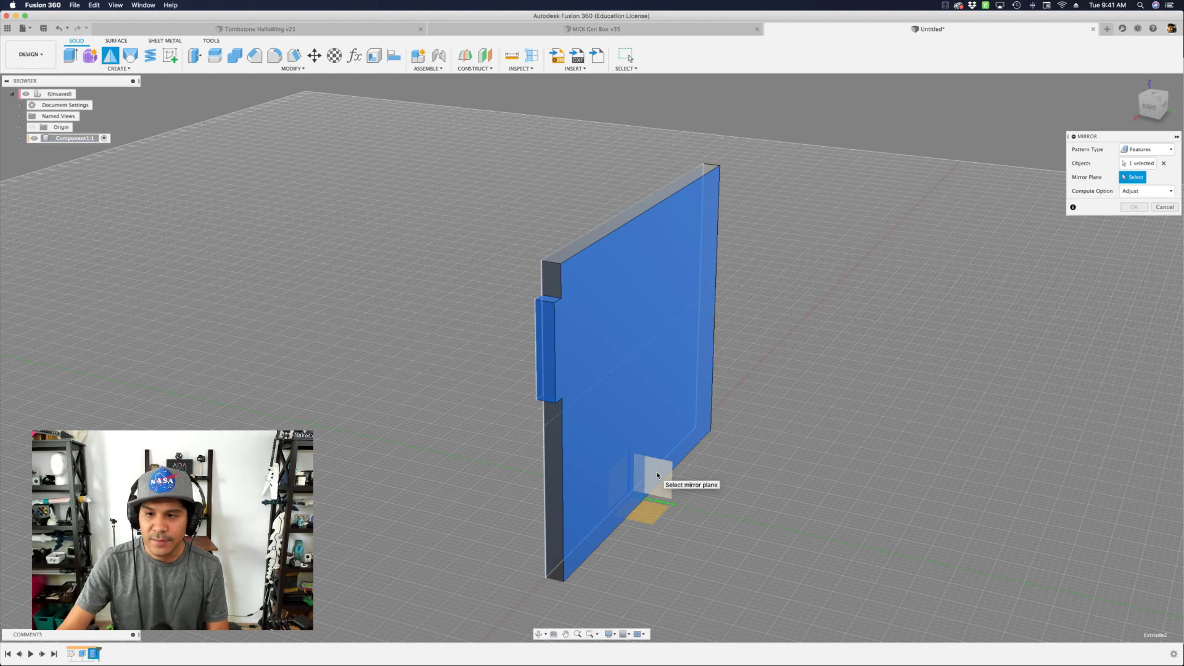
scroll(657, 476, down, 5)
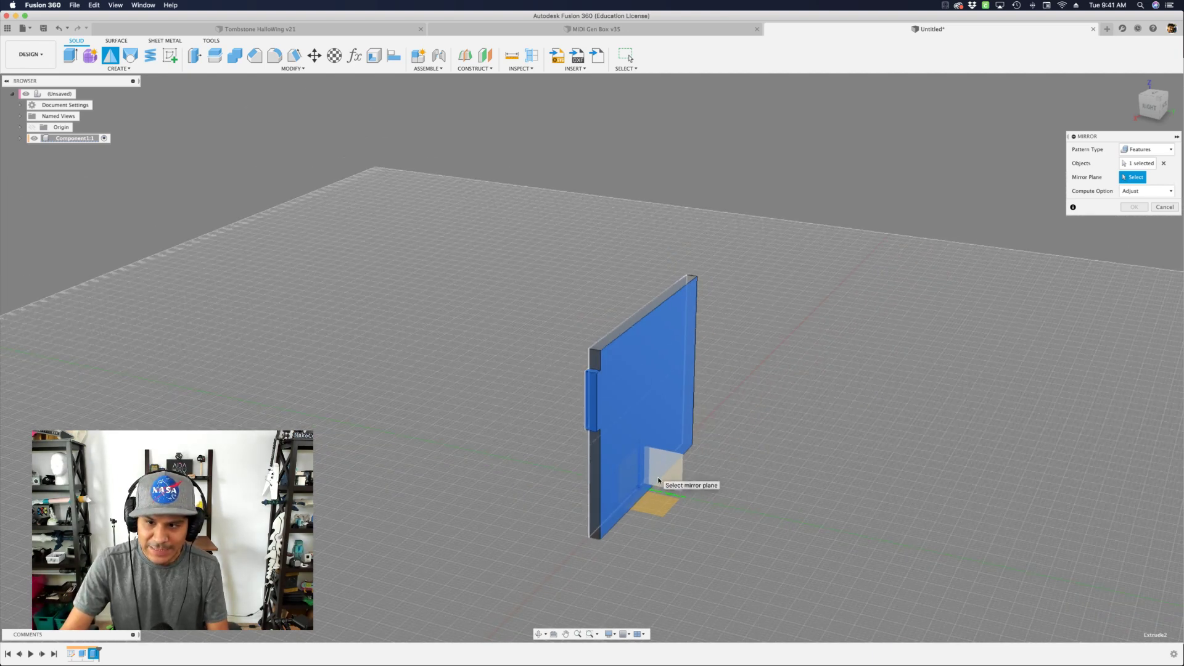
shift+middle_drag(658, 475, 518, 468)
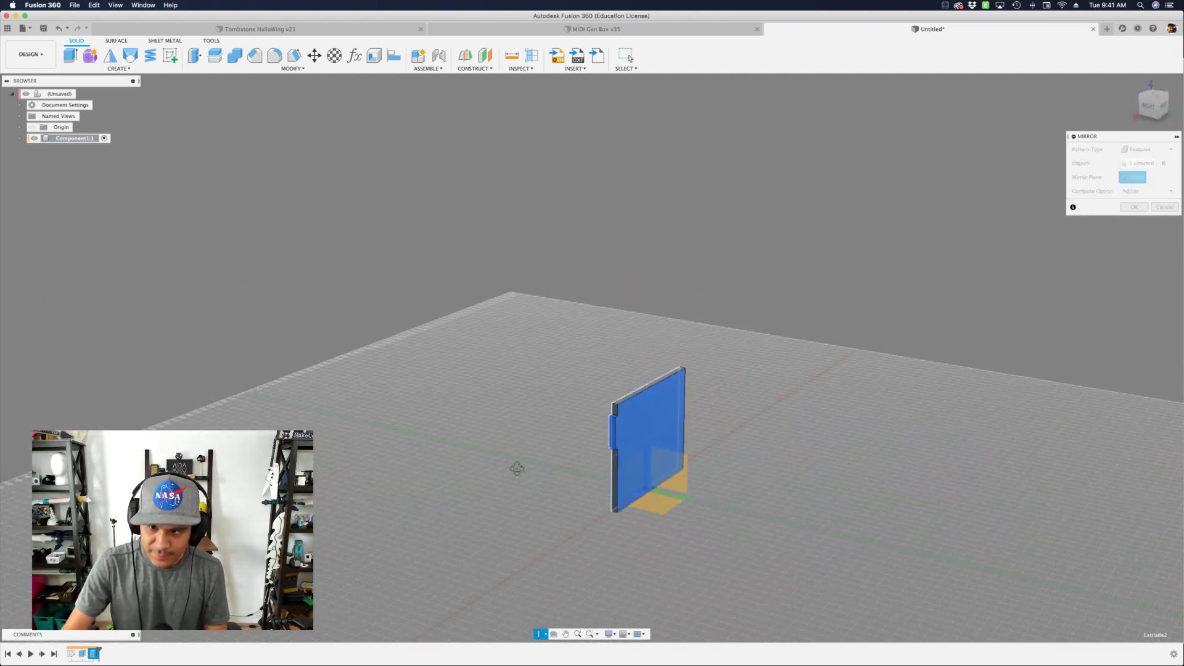
scroll(650, 463, up, 3)
click(660, 515)
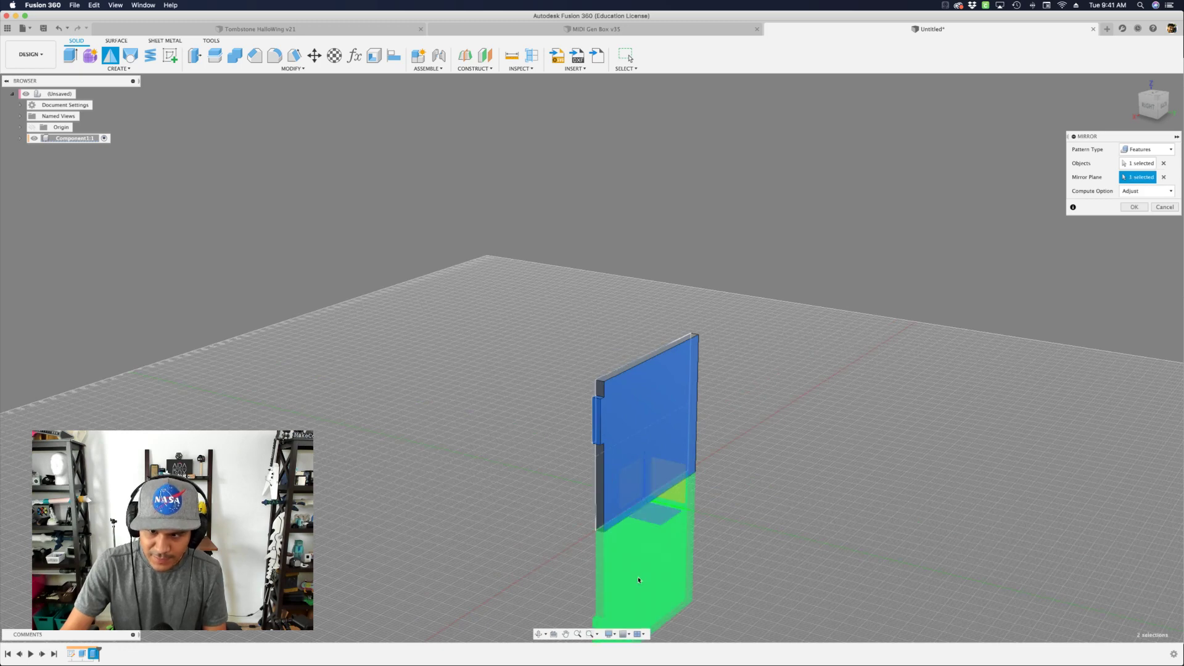
scroll(637, 579, down, 3)
middle_drag(568, 557, 548, 464)
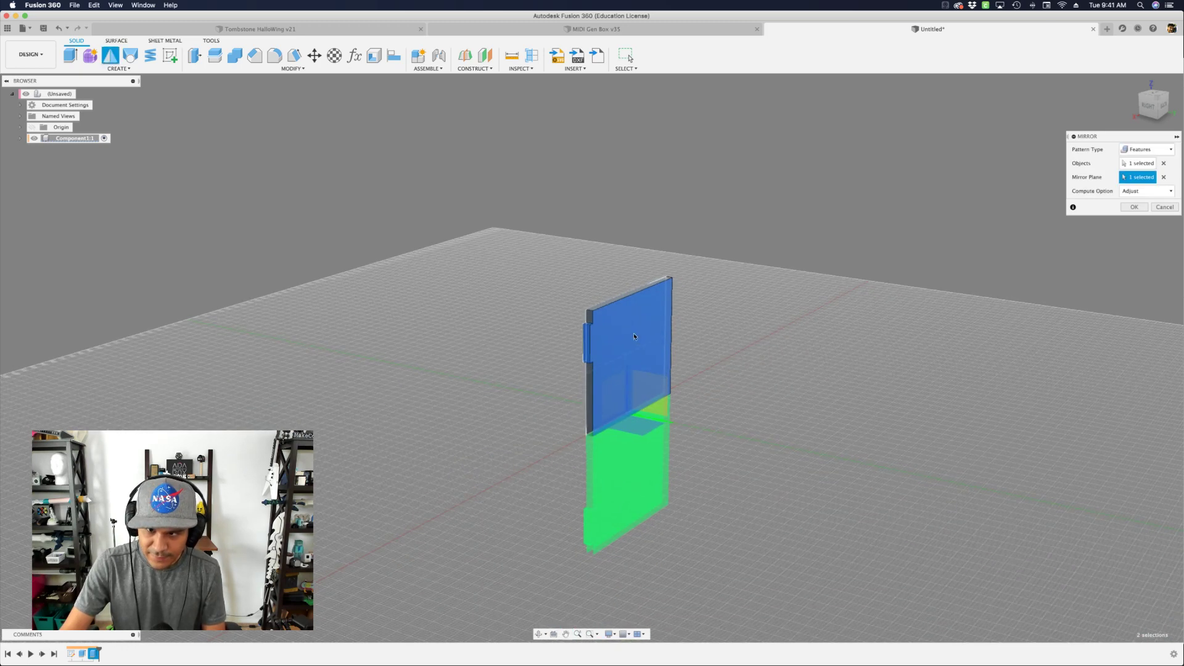
click(1164, 177)
Mirror the tab to the plate's opposite side about the vertical origin plane through the plate's centre
scroll(657, 404, up, 3)
click(646, 388)
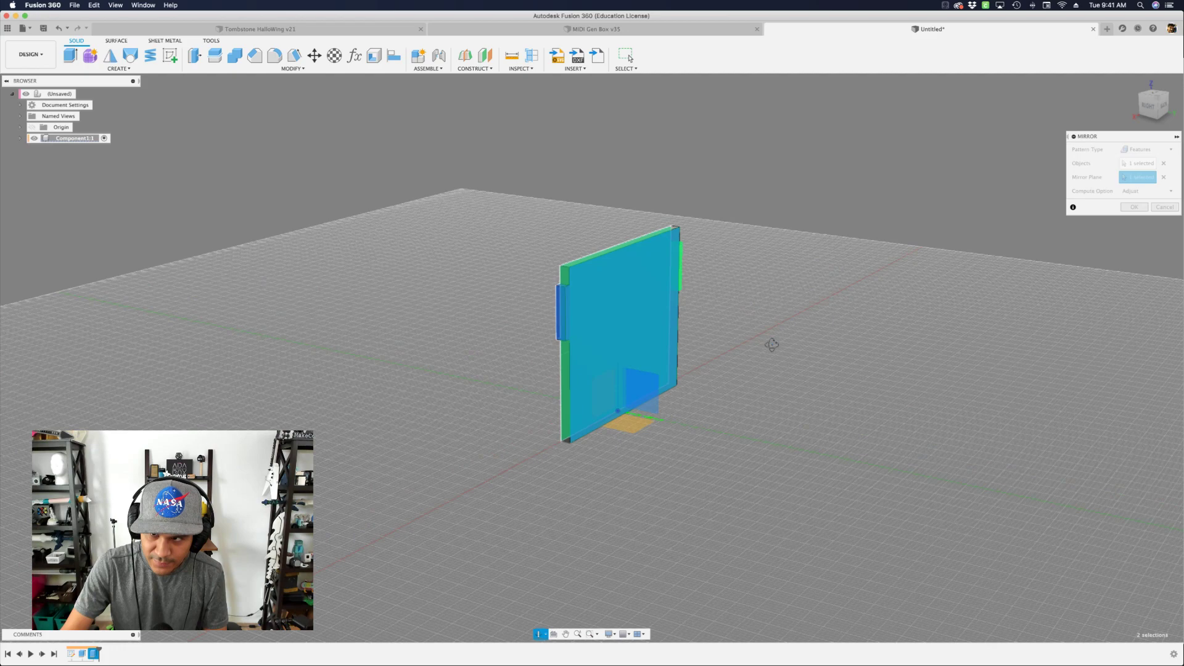
shift+middle_drag(772, 343, 528, 334)
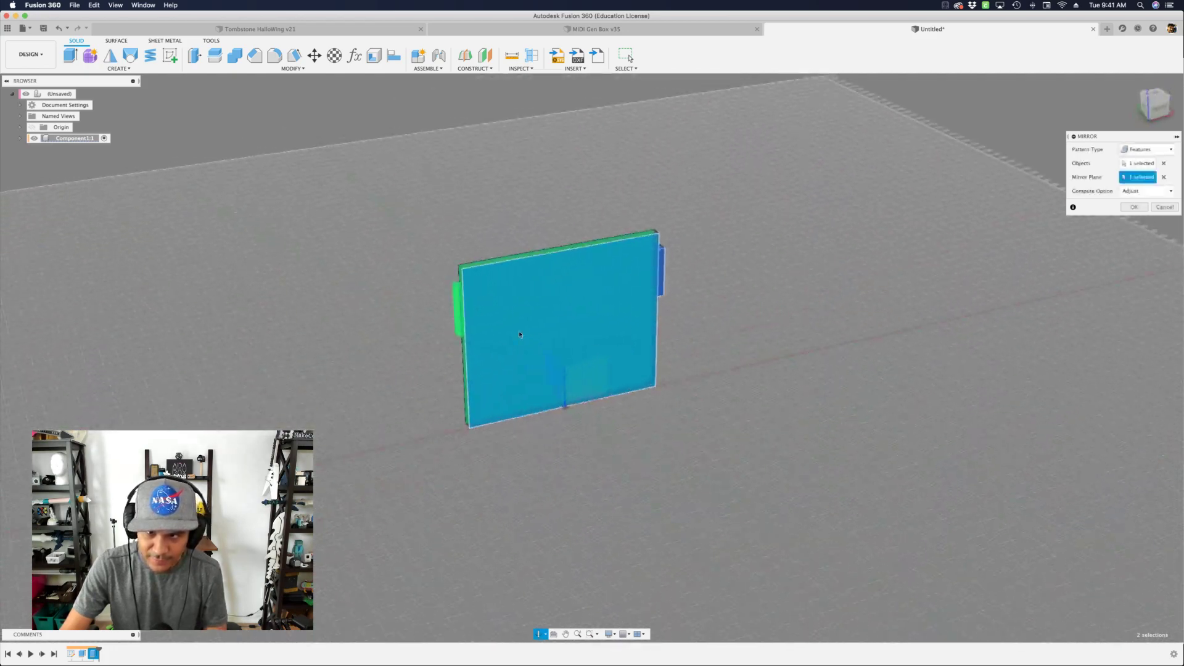
scroll(432, 309, up, 5)
key(Return)
scroll(371, 300, down, 5)
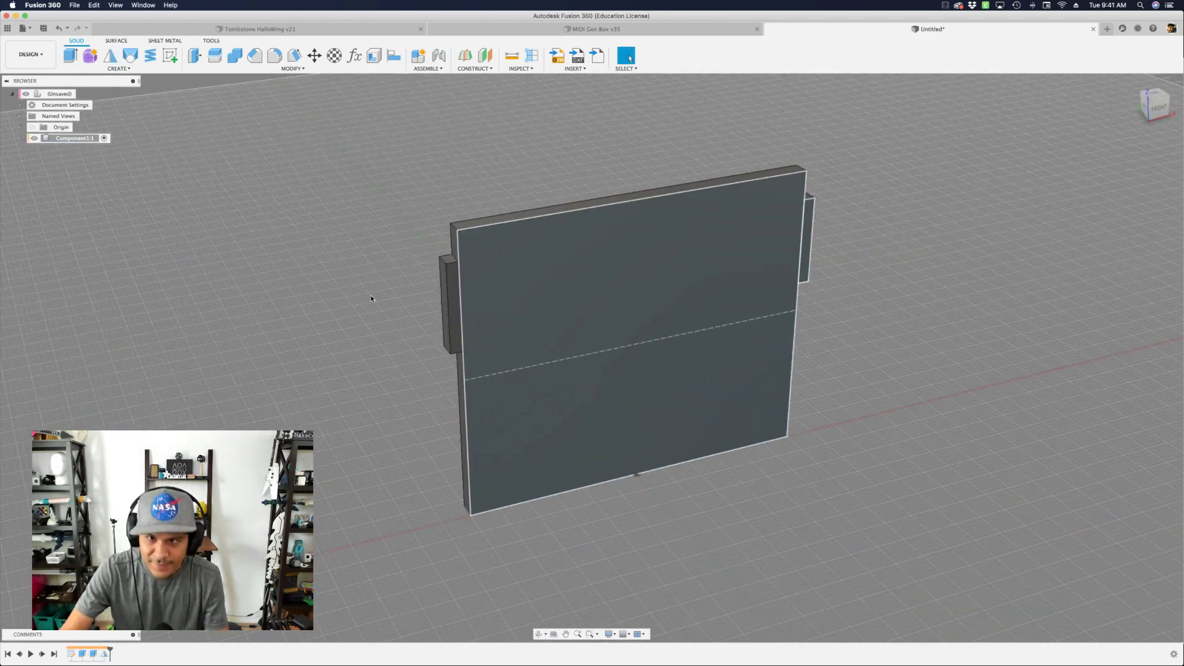
shift+middle_drag(791, 441, 804, 418)
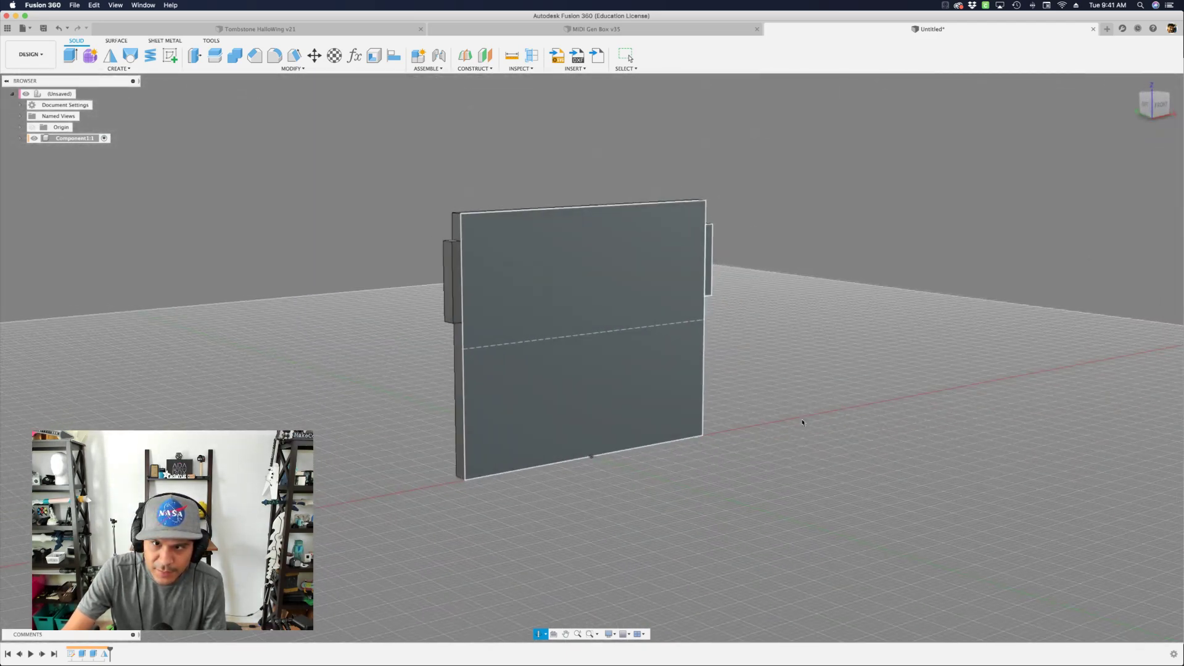
scroll(491, 282, up, 4)
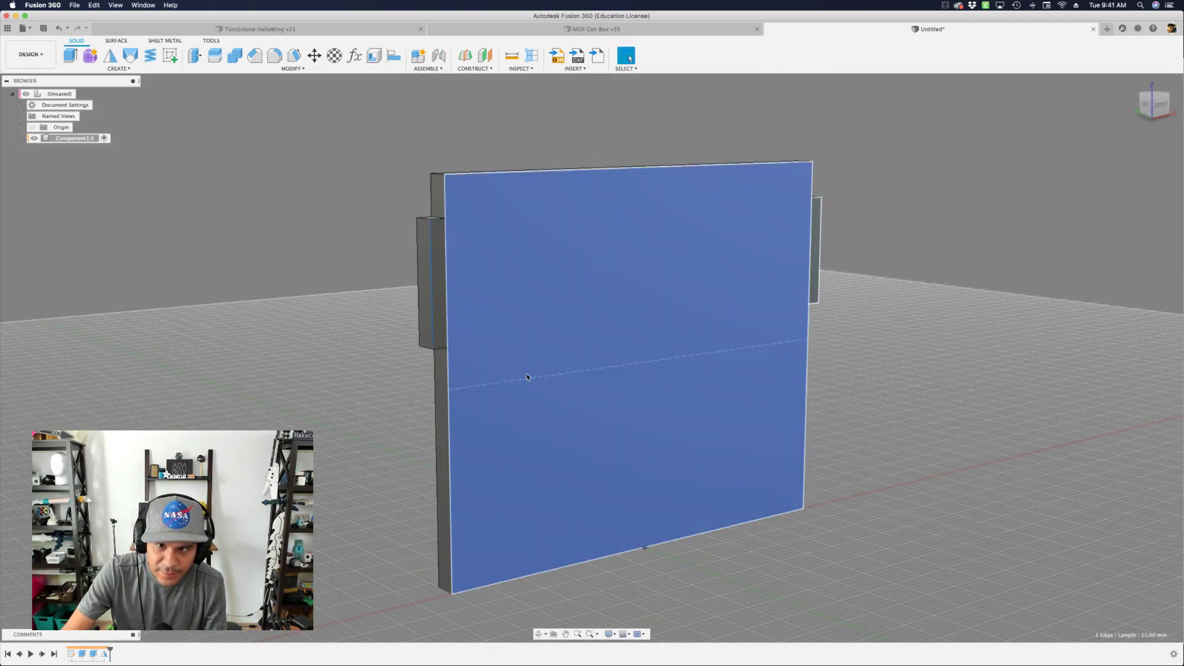
click(526, 372)
click(913, 408)
scroll(916, 404, down, 2)
text(s)
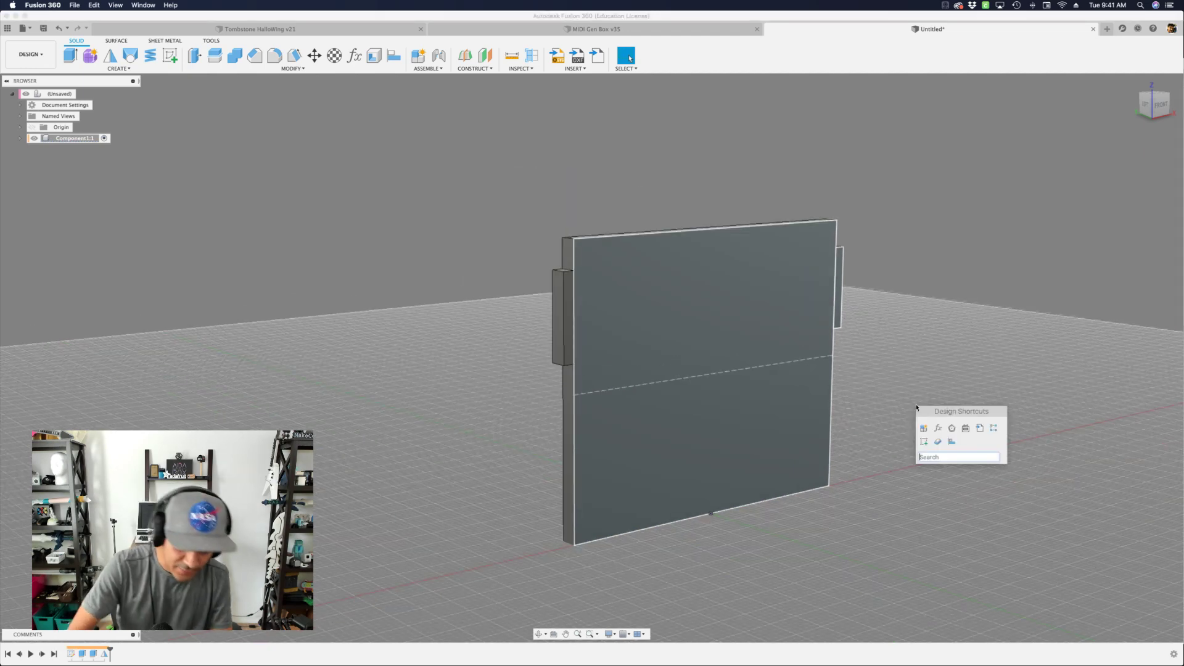
text(mirror)
key(Return)
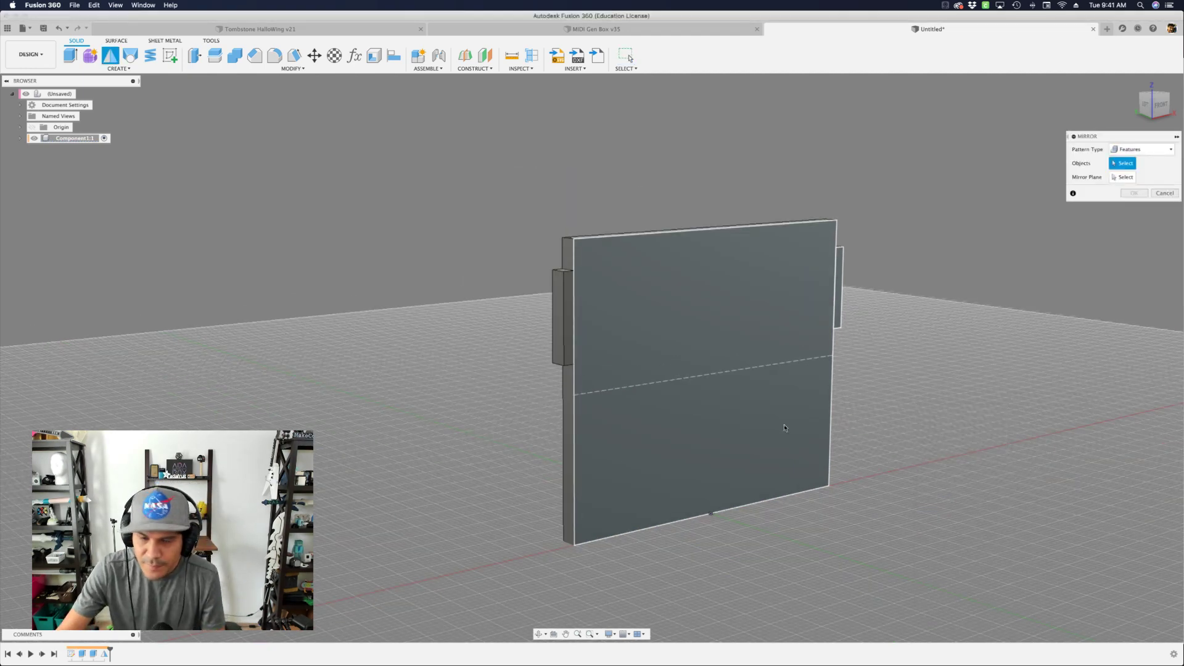
click(94, 654)
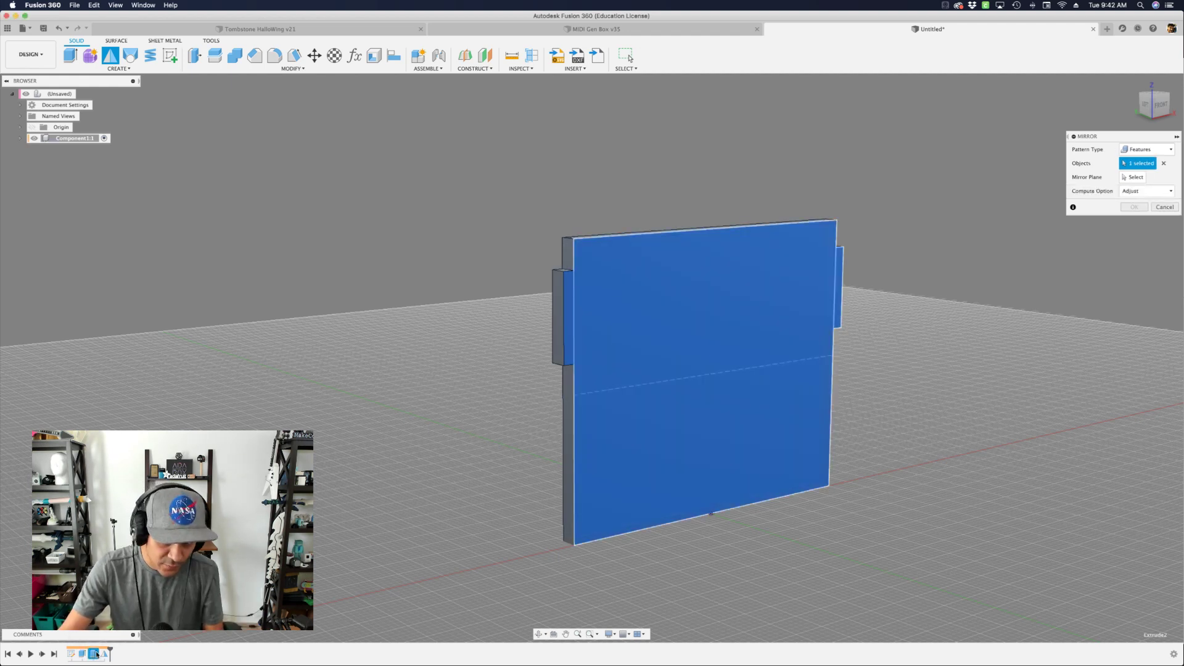
click(1134, 177)
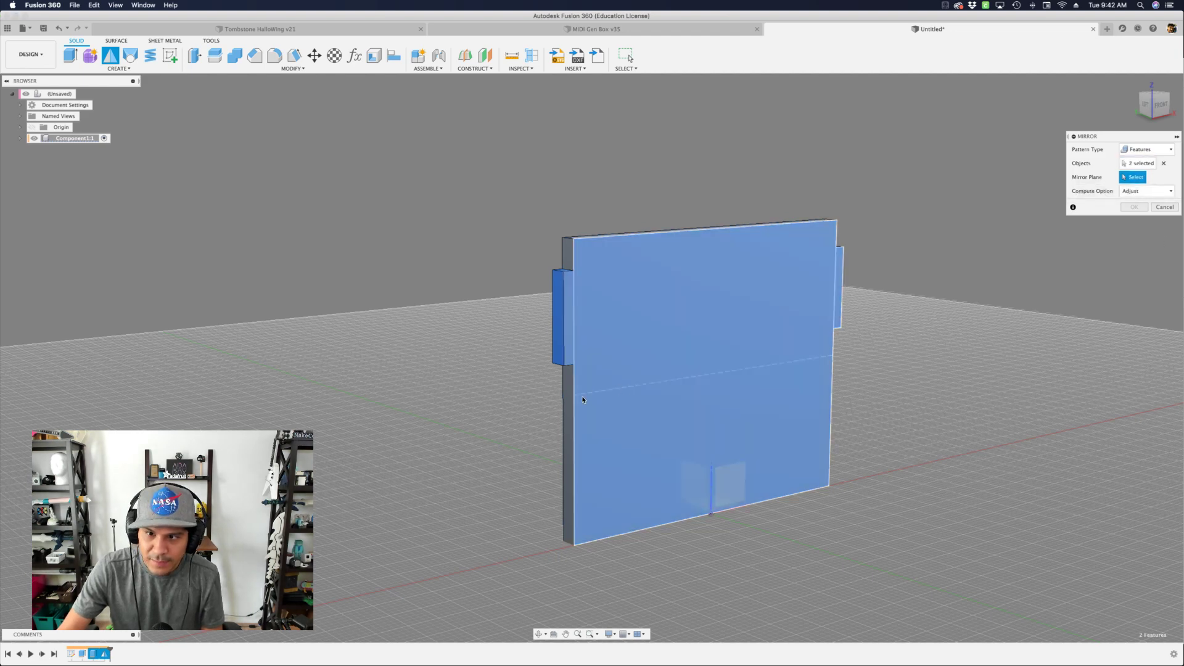
scroll(590, 390, up, 5)
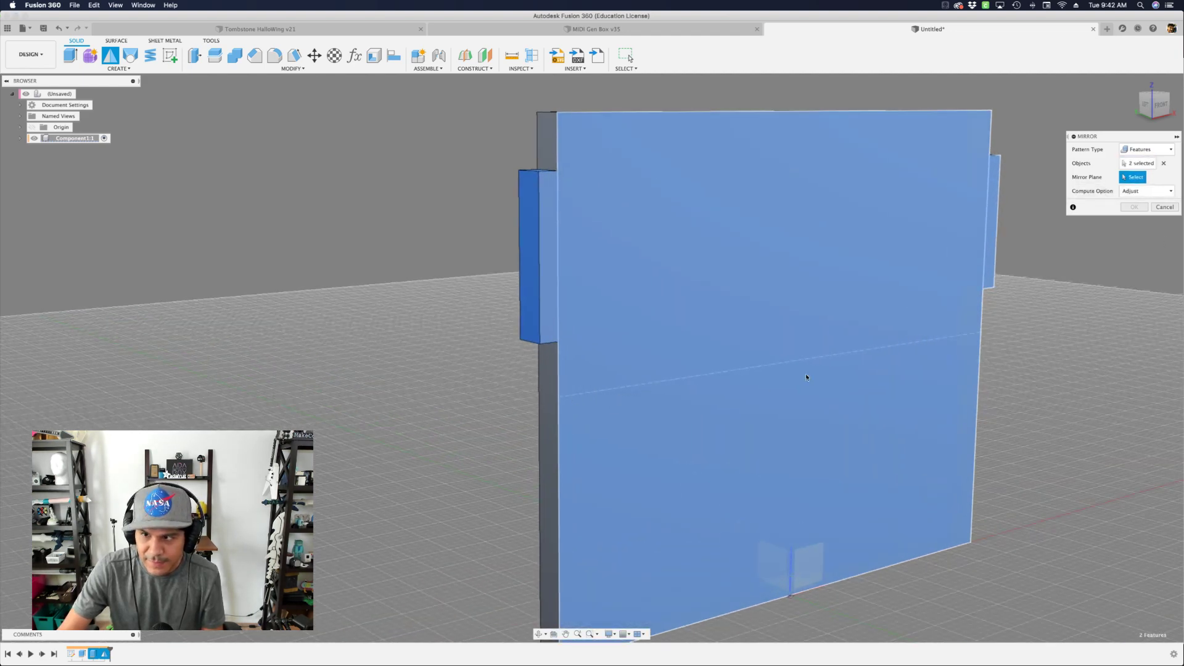
scroll(806, 377, down, 5)
click(1164, 207)
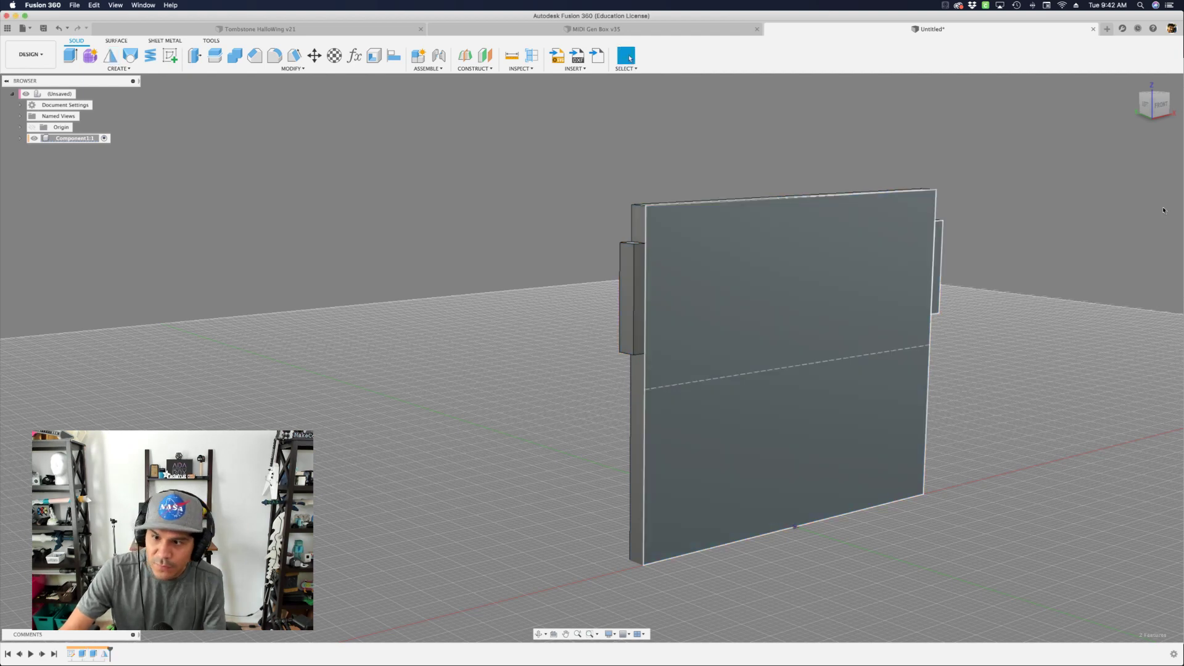
scroll(993, 332, down, 3)
middle_drag(1093, 417, 913, 398)
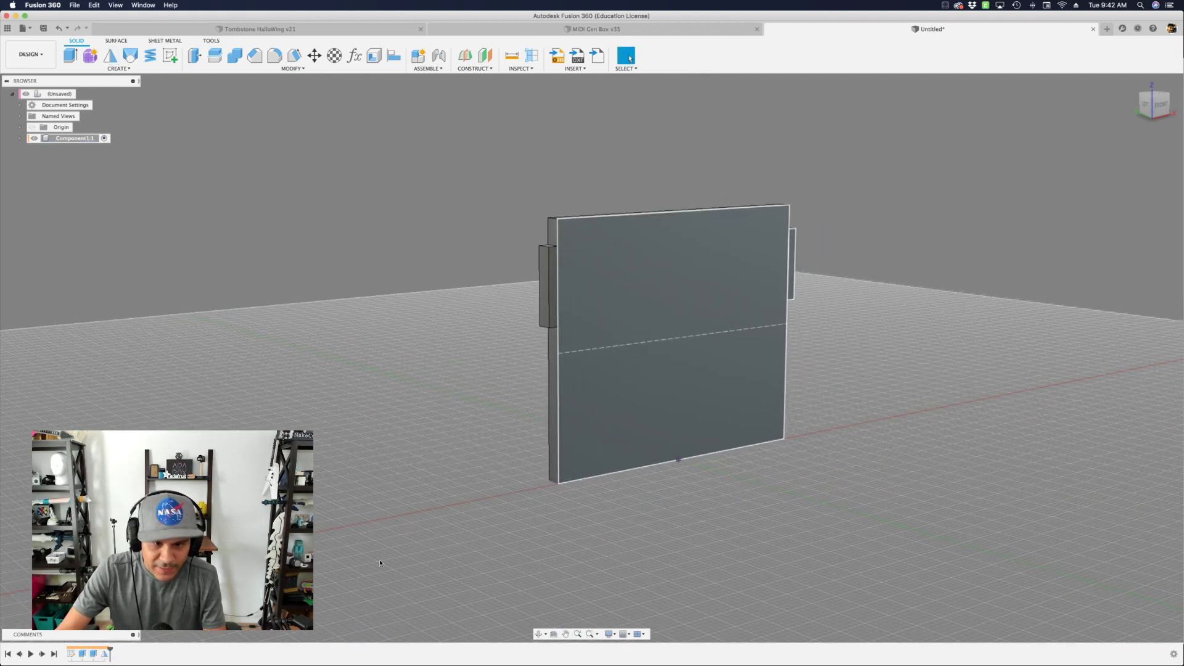
Reopen the plate's sketch and delete the midpoint constraint that ties the rectangle's bottom edge to the origin
double_click(71, 654)
scroll(715, 477, up, 3)
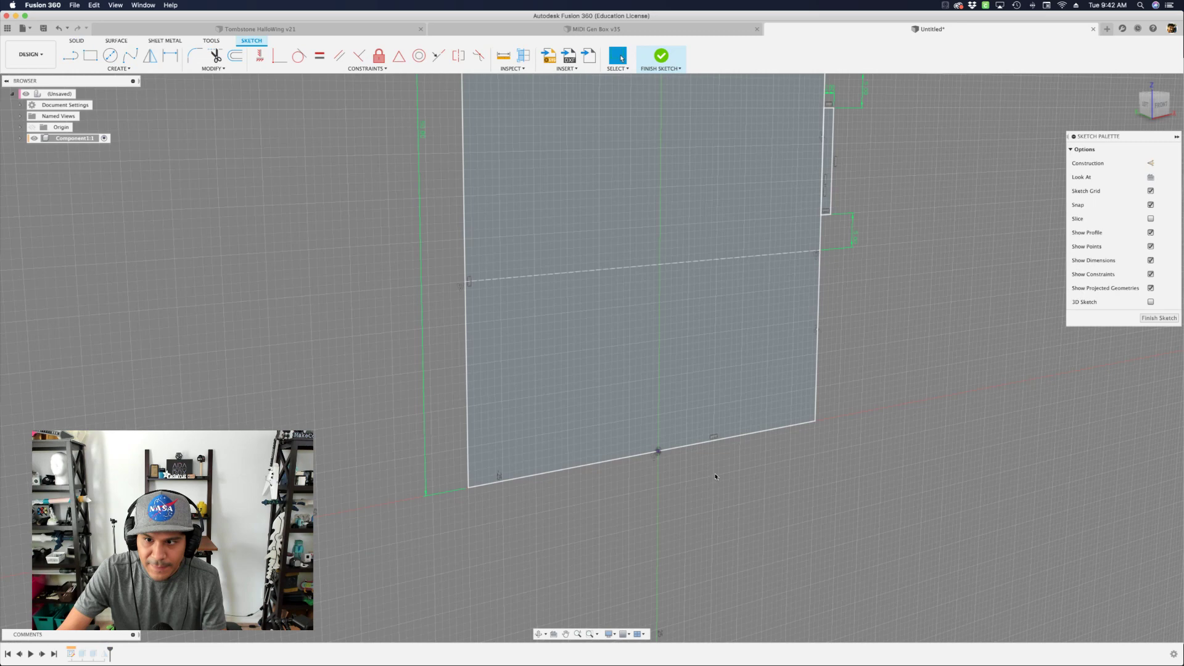
scroll(715, 477, up, 5)
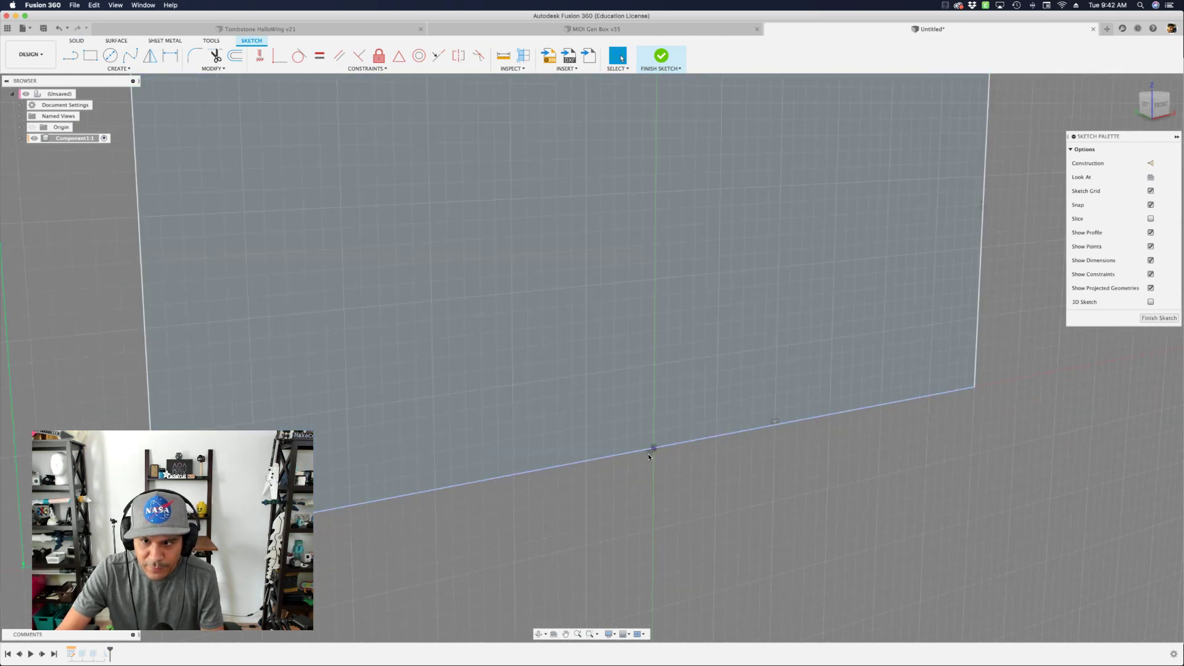
scroll(649, 456, down, 5)
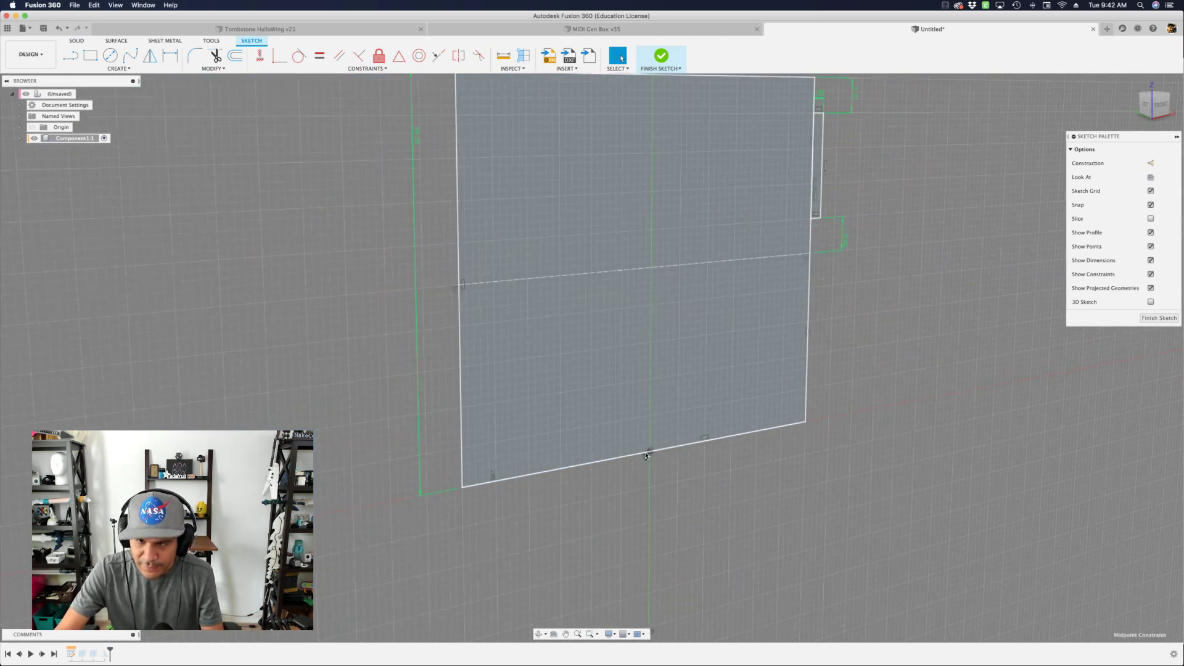
key(Delete)
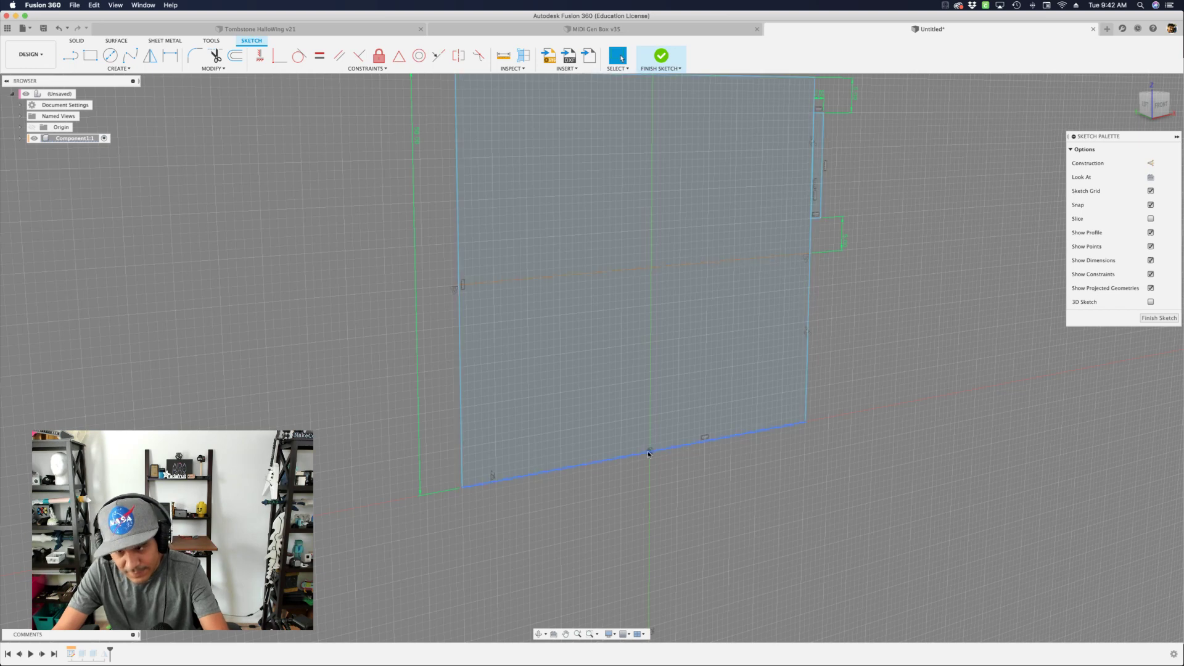
Move the freed plate rectangle downward in the sketch so that the origin lies inside it
scroll(691, 452, down, 5)
middle_drag(766, 437, 716, 485)
scroll(716, 484, up, 3)
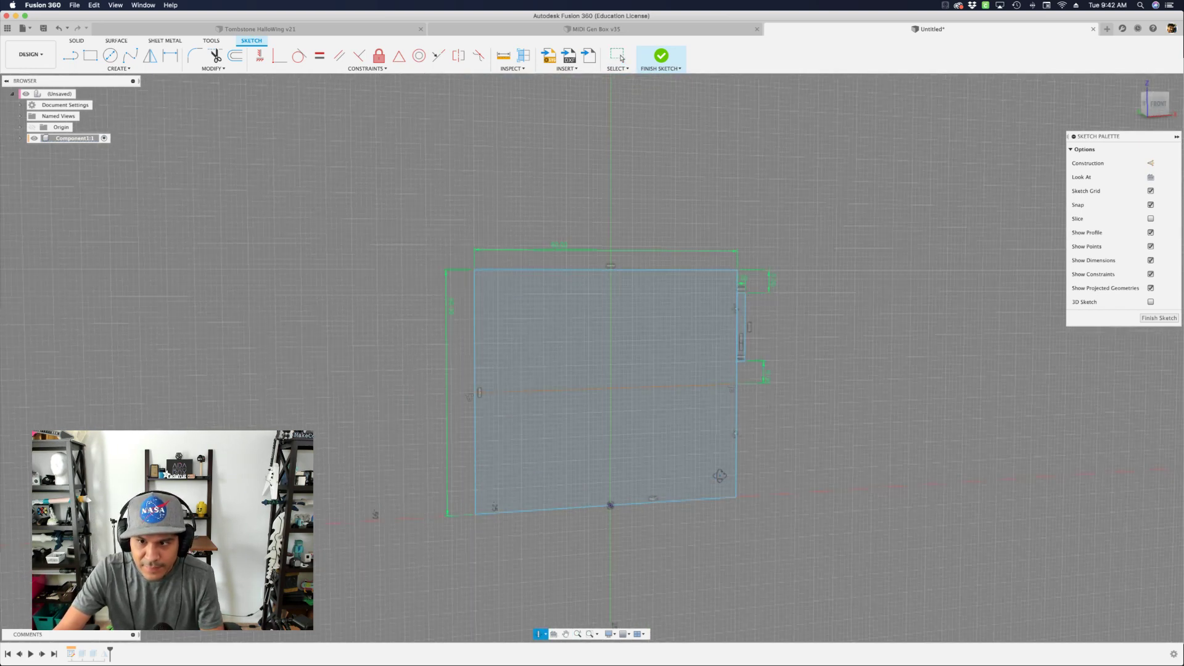
double_click(717, 507)
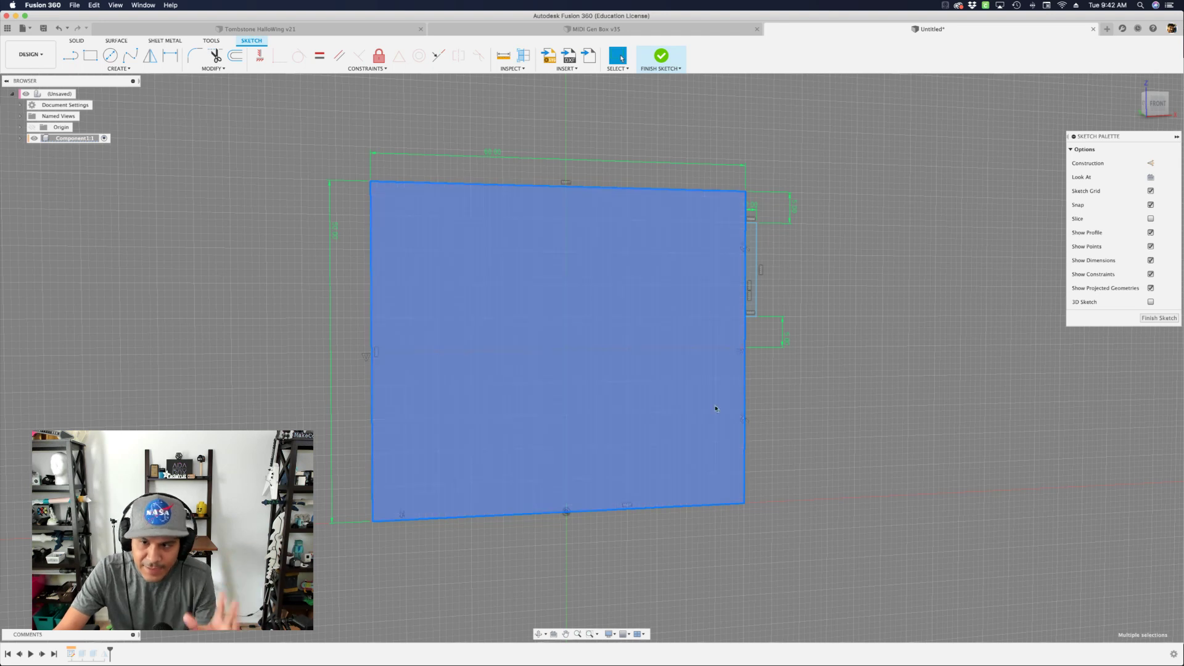
mouse_move(658, 508)
mouse_down()
mouse_move(619, 428)
mouse_move(611, 560)
mouse_move(891, 346)
mouse_move(608, 615)
mouse_move(728, 444)
mouse_move(669, 623)
mouse_move(663, 611)
mouse_up()
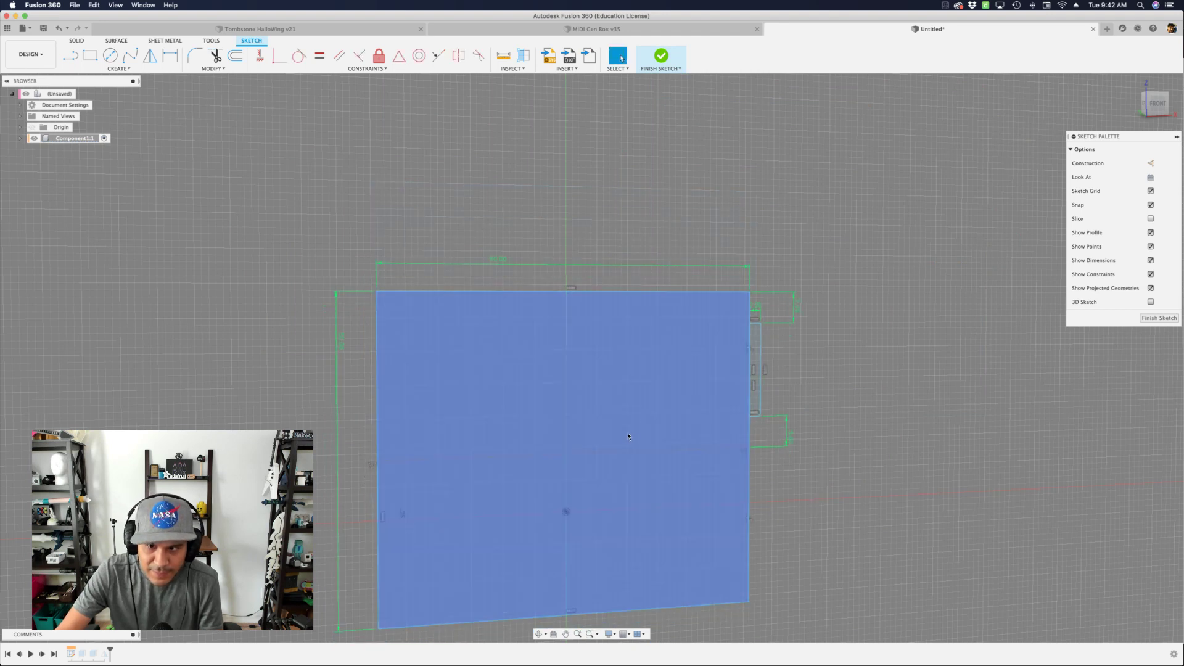
Apply a Midpoint constraint between the dashed construction centre line and the origin point to centre the rectangle on the origin
click(634, 453)
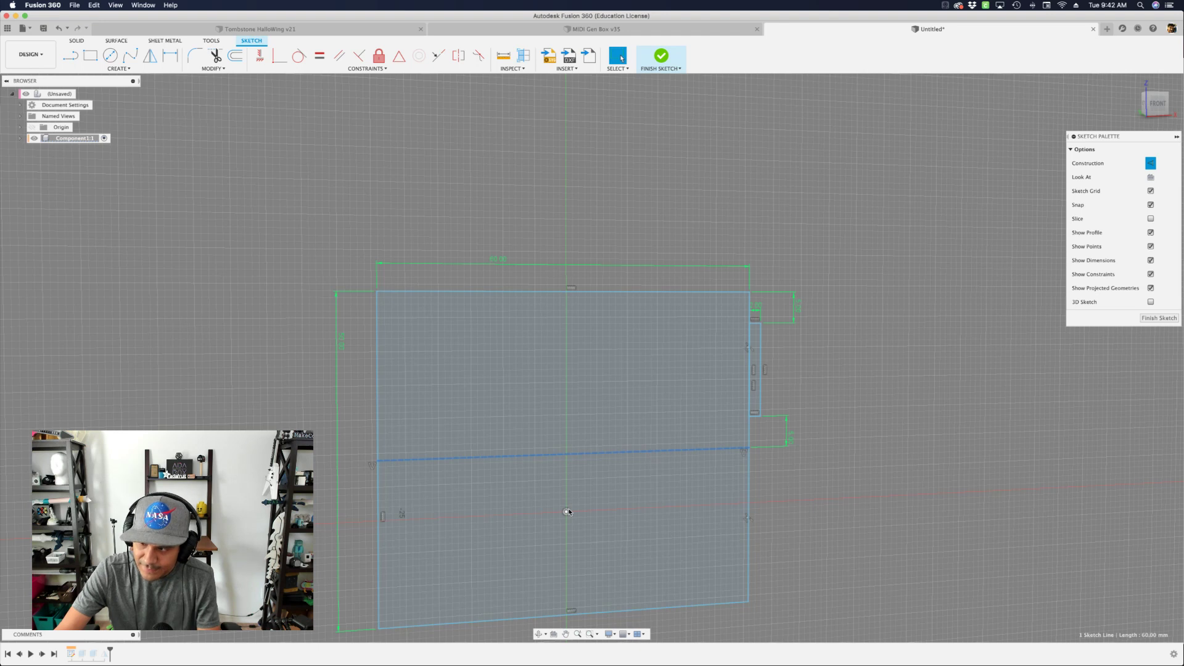
shift+click(568, 512)
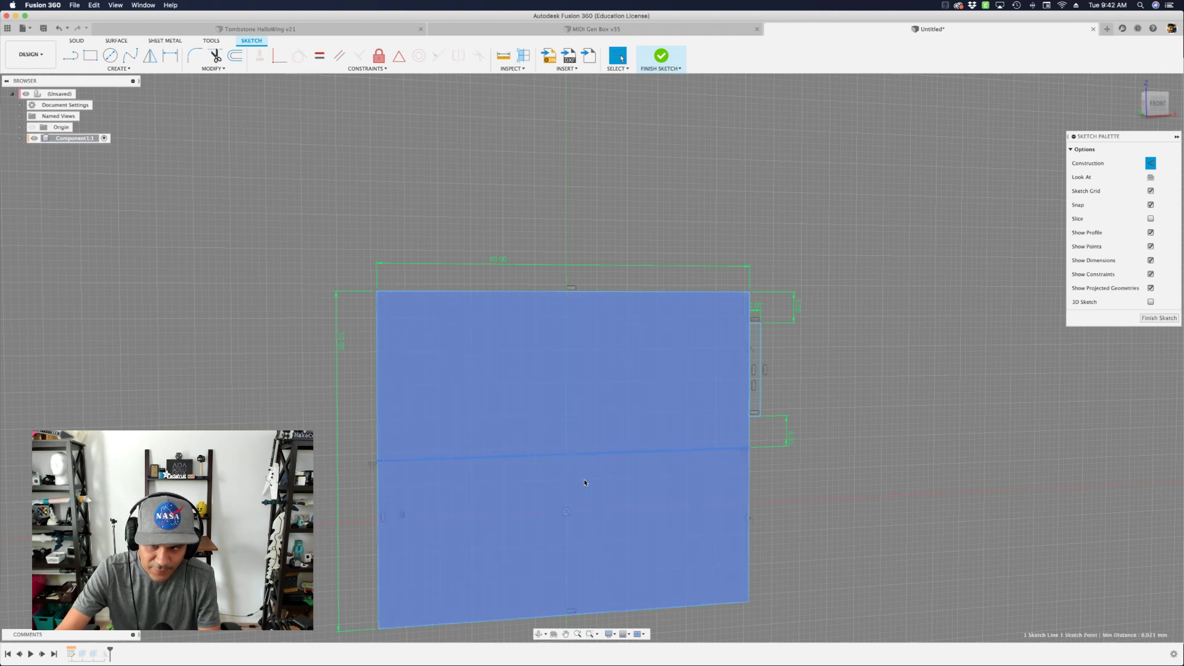
click(397, 60)
scroll(629, 270, down, 2)
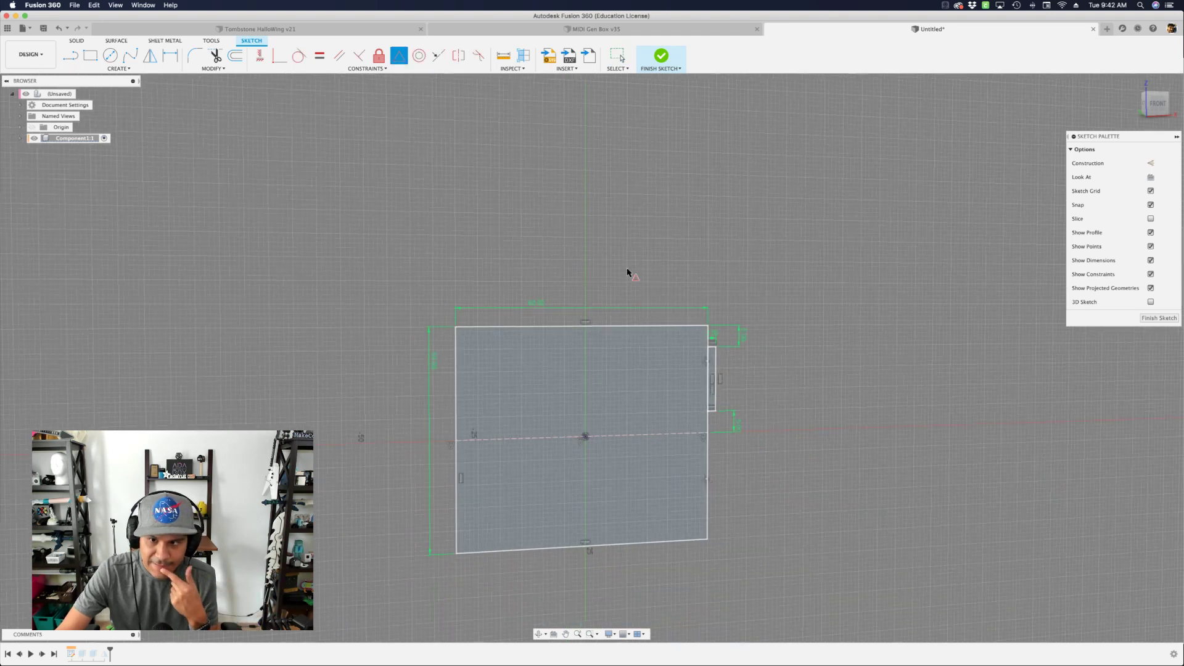
scroll(586, 422, up, 2)
key(Escape)
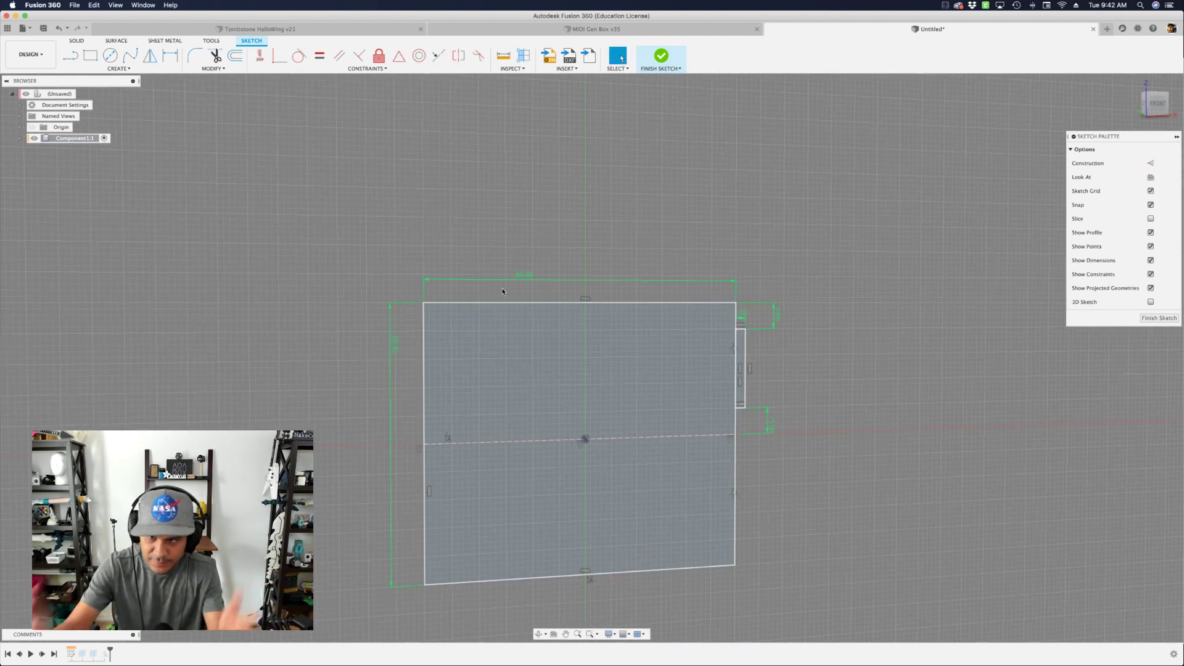
Move the plate's width dimension farther above the top edge and finish the sketch
drag(511, 281, 520, 267)
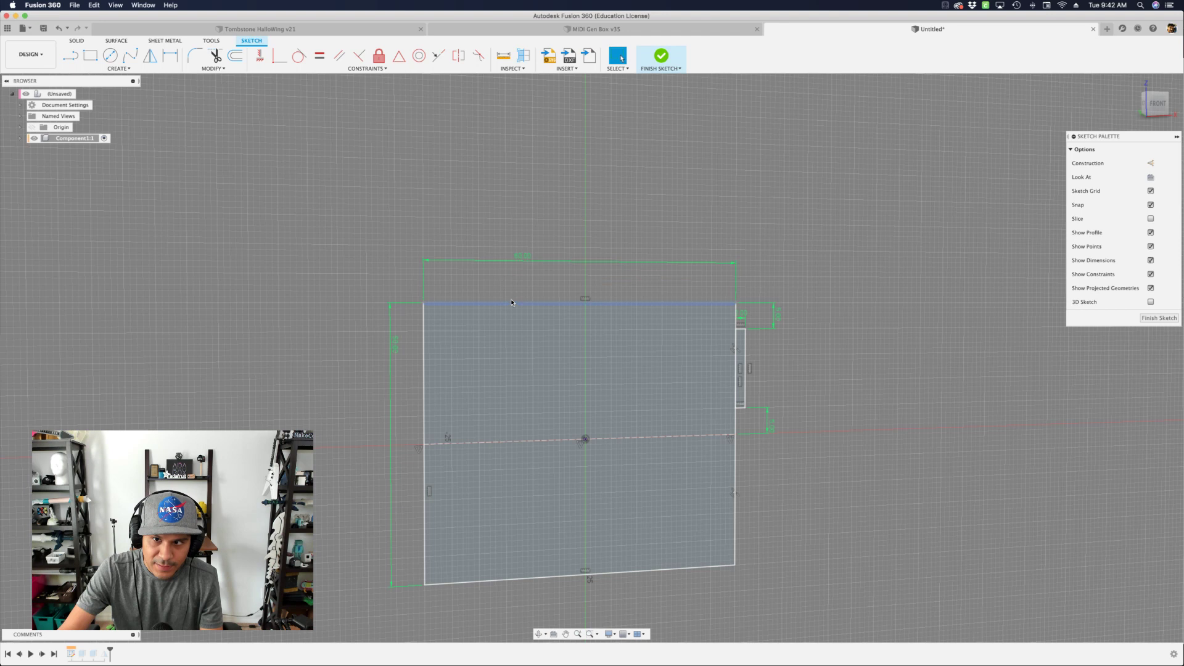
click(518, 349)
scroll(518, 336, down, 1)
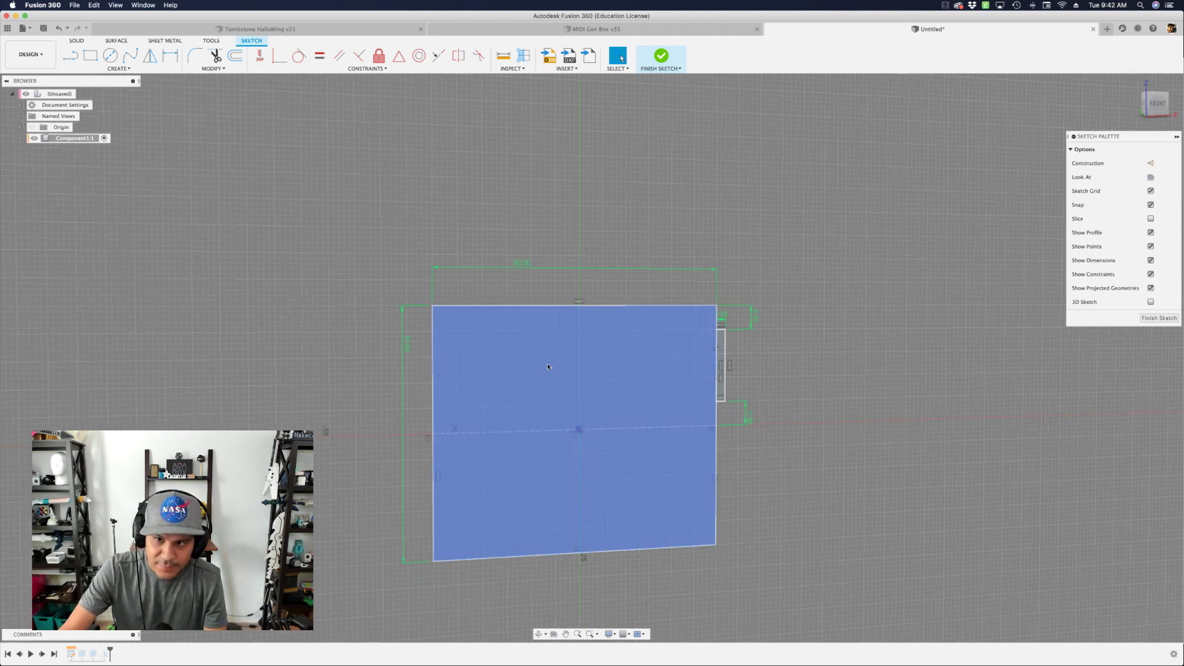
shift+middle_drag(661, 425, 751, 437)
scroll(621, 432, up, 3)
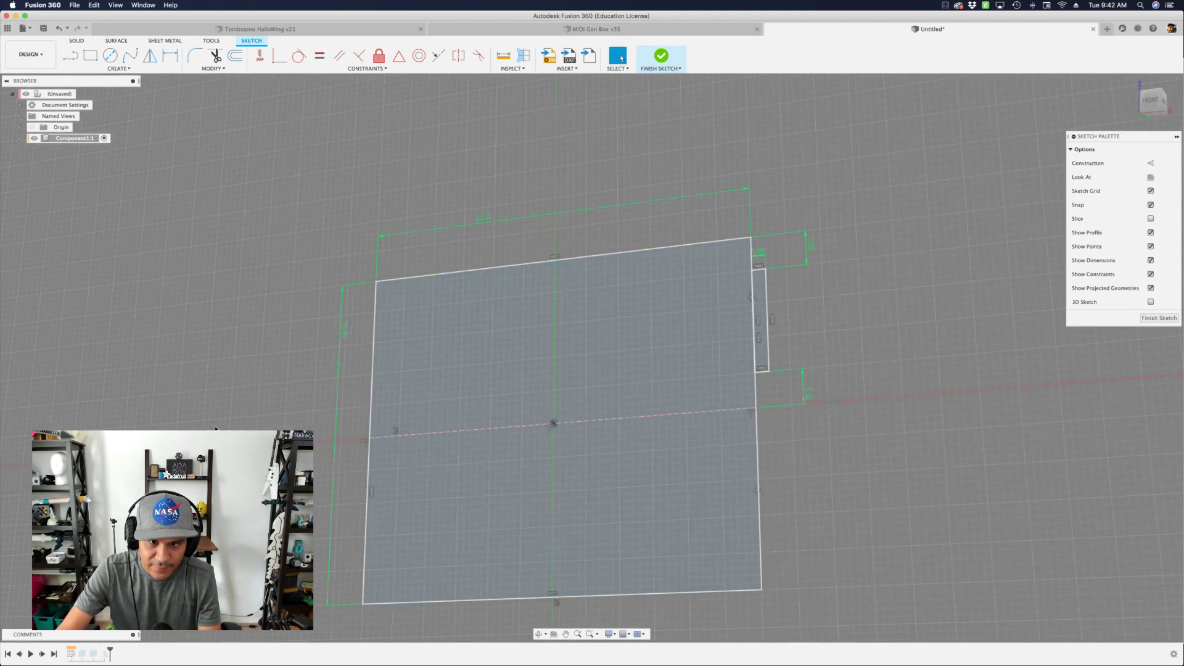
scroll(720, 392, down, 2)
mouse_move(534, 240)
shift+middle_down()
mouse_move(563, 261)
mouse_move(568, 251)
shift+middle_up()
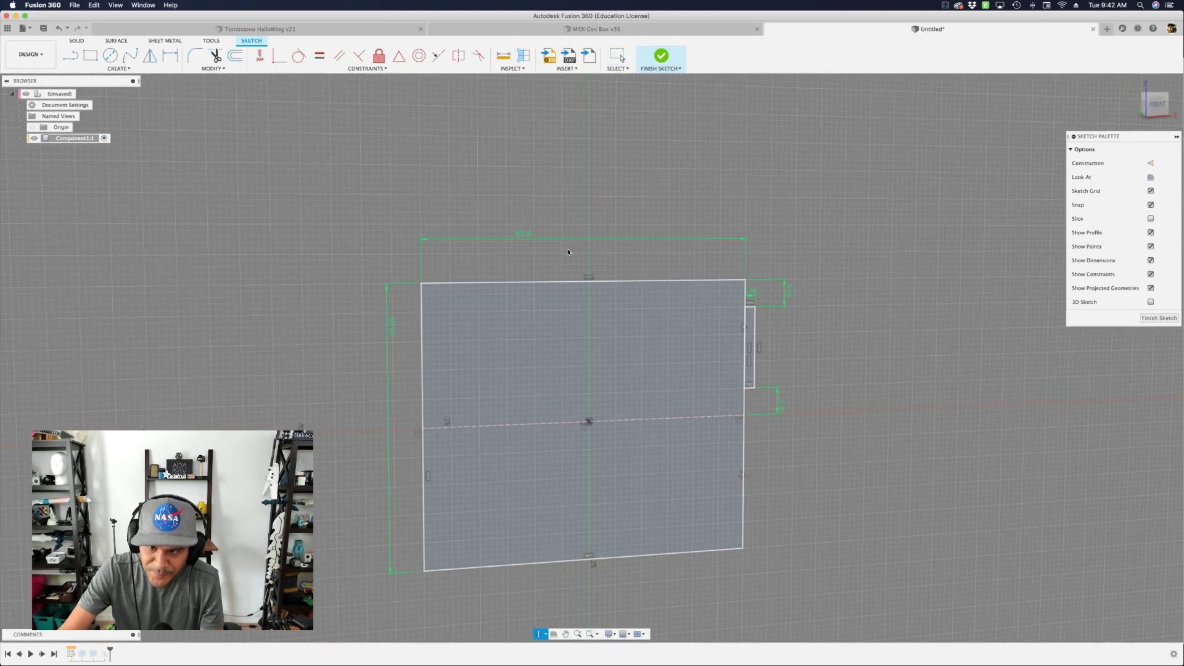
click(670, 59)
Mirror the tab's extrusion and its existing mirror feature about the horizontal origin plane to add two lower tabs
mouse_move(736, 236)
shift+middle_down()
mouse_move(865, 354)
mouse_move(844, 355)
shift+middle_up()
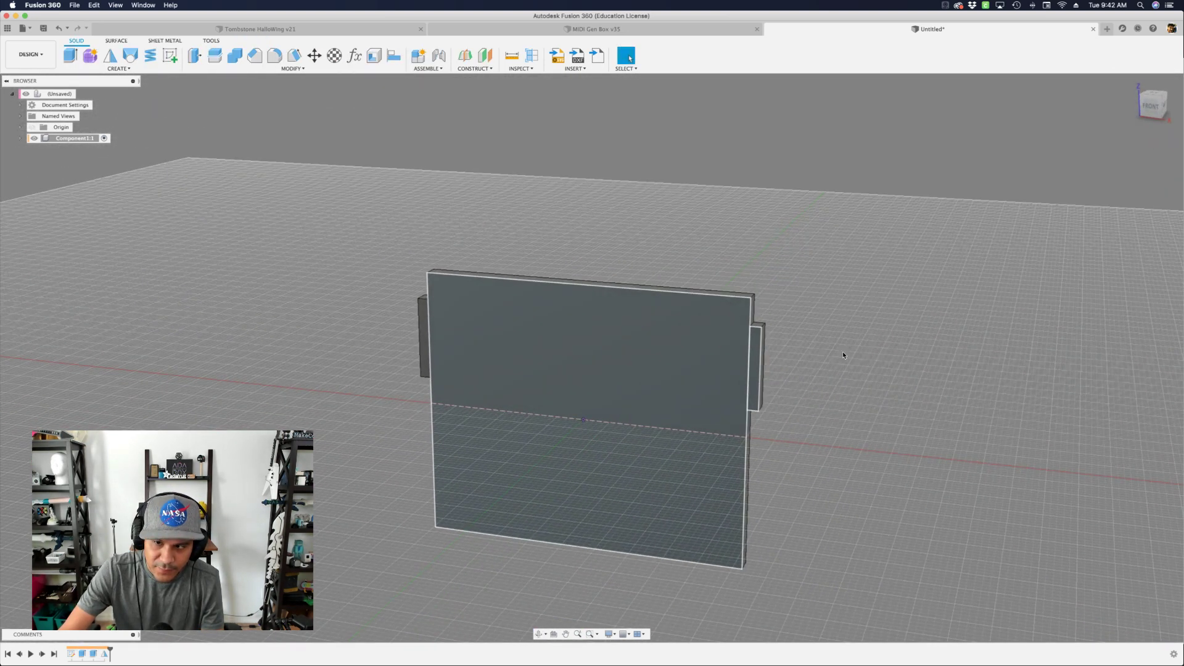
key(s)
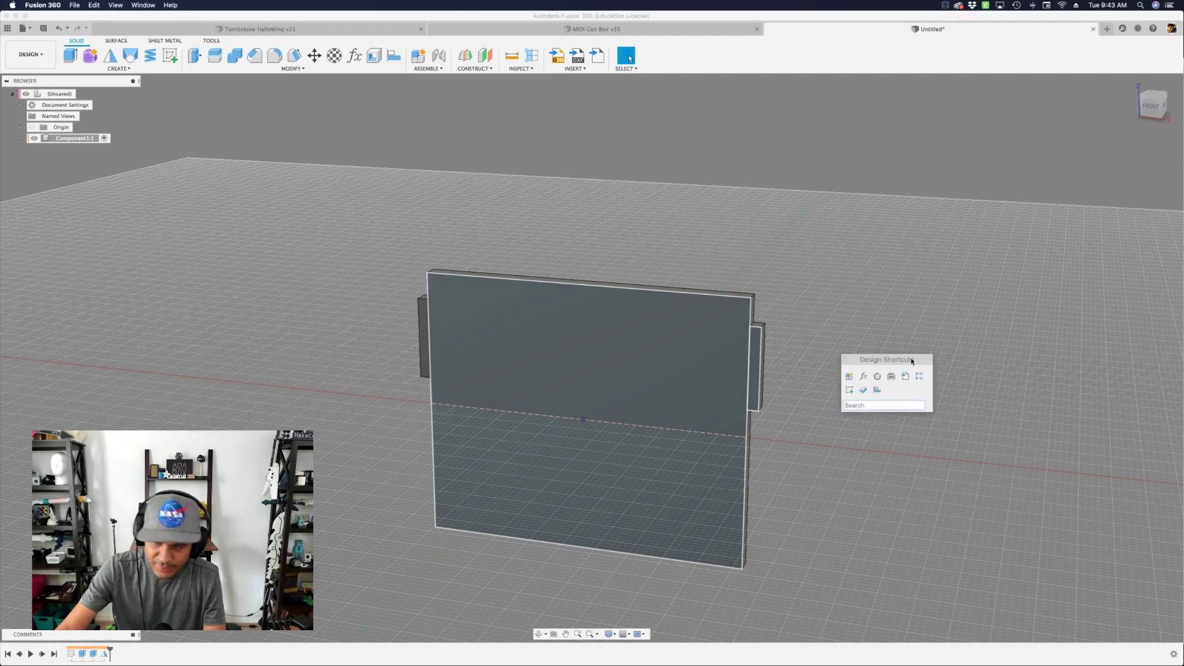
text(mirror)
key(Return)
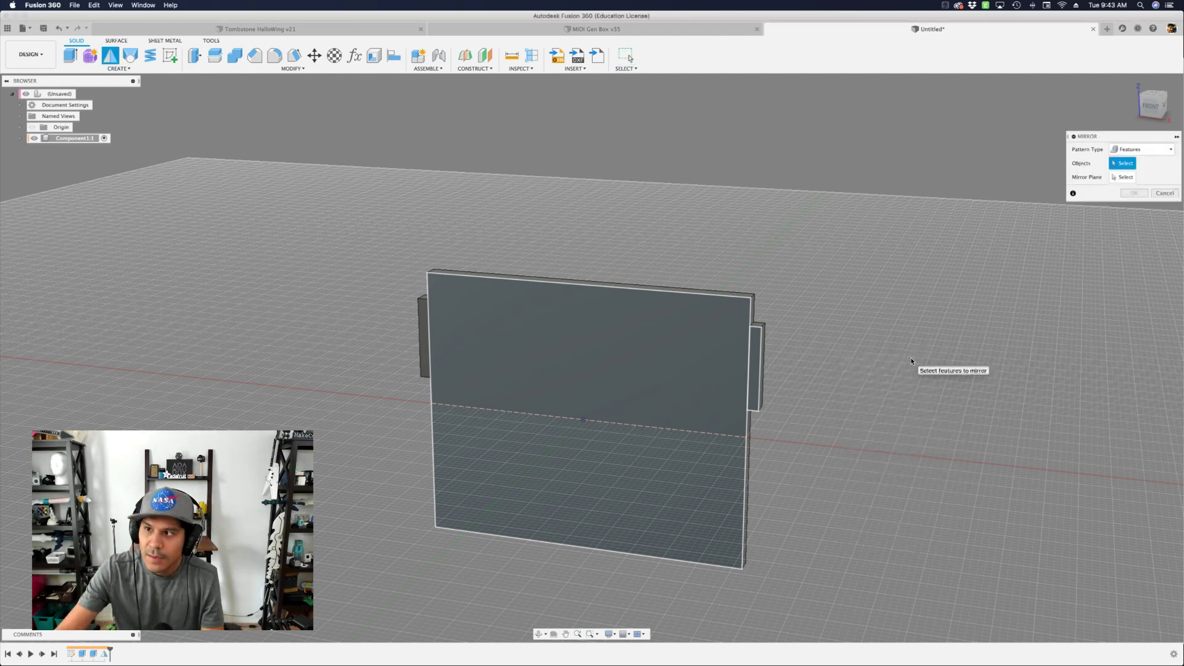
click(93, 655)
click(104, 654)
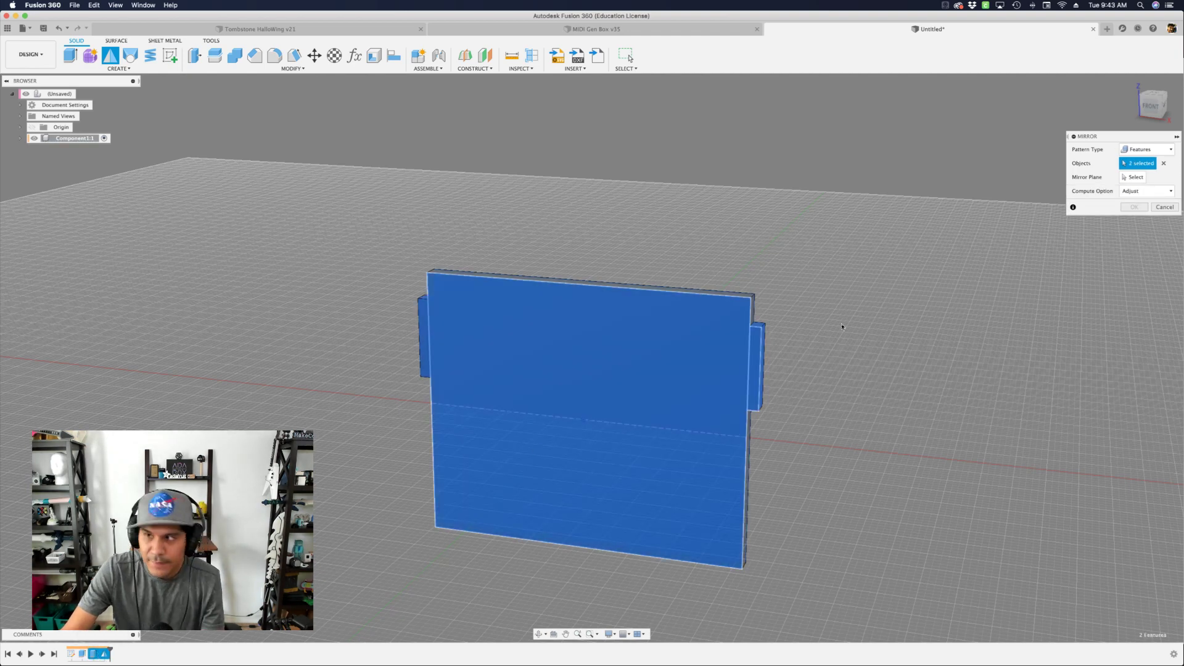
click(1134, 177)
shift+middle_drag(1011, 320, 908, 414)
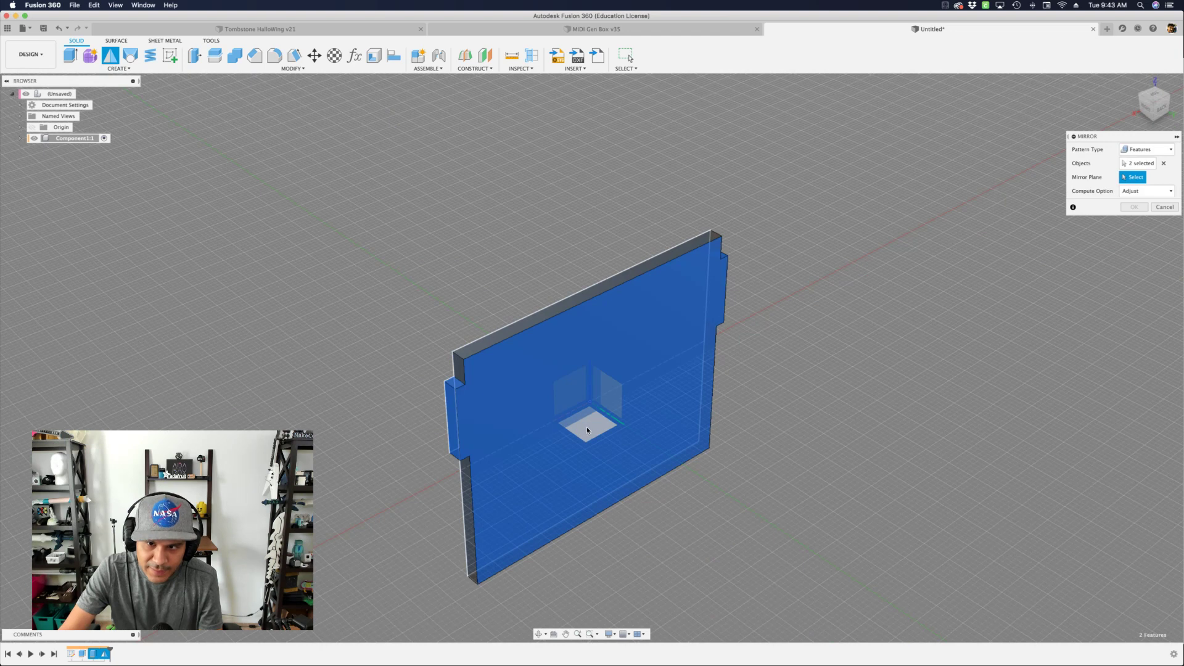
click(587, 429)
shift+middle_drag(587, 430, 497, 438)
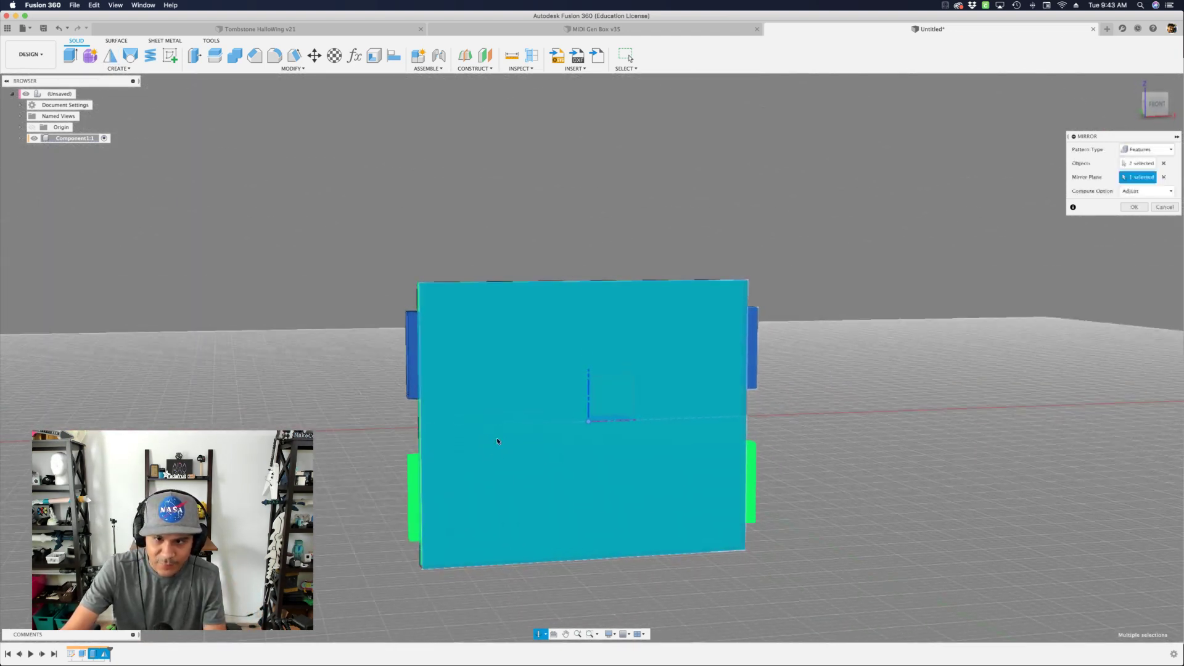
key(Return)
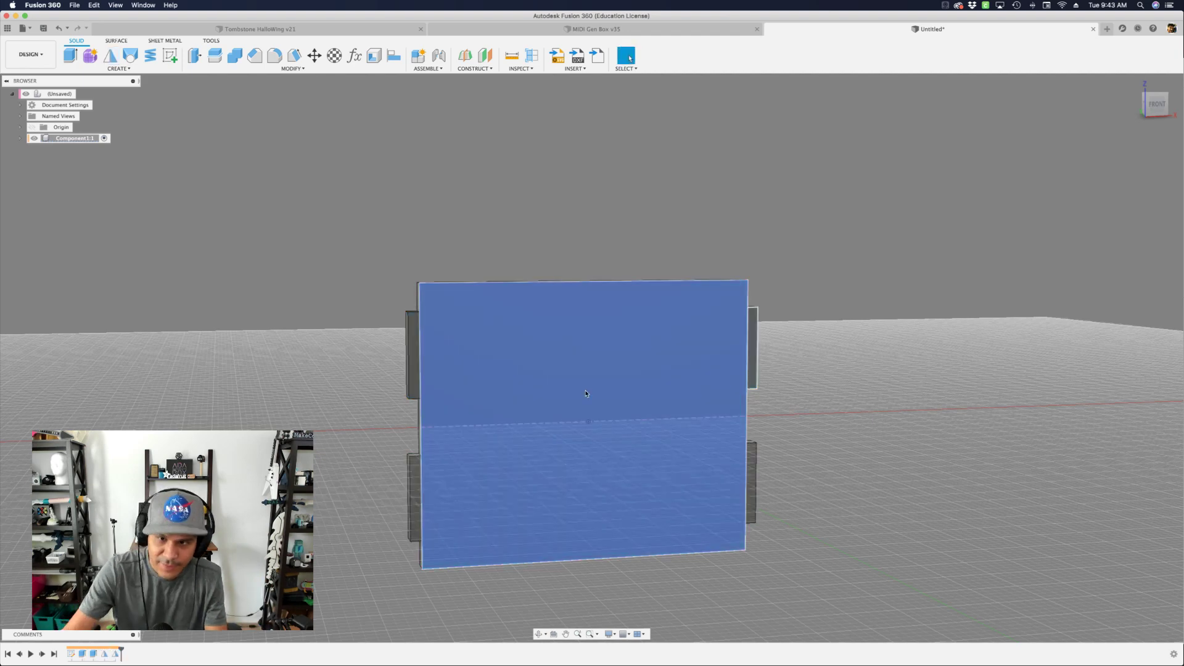
Reopen the plate's sketch to check its height dimension, and finish the sketch without edits
scroll(318, 233, down, 3)
click(65, 140)
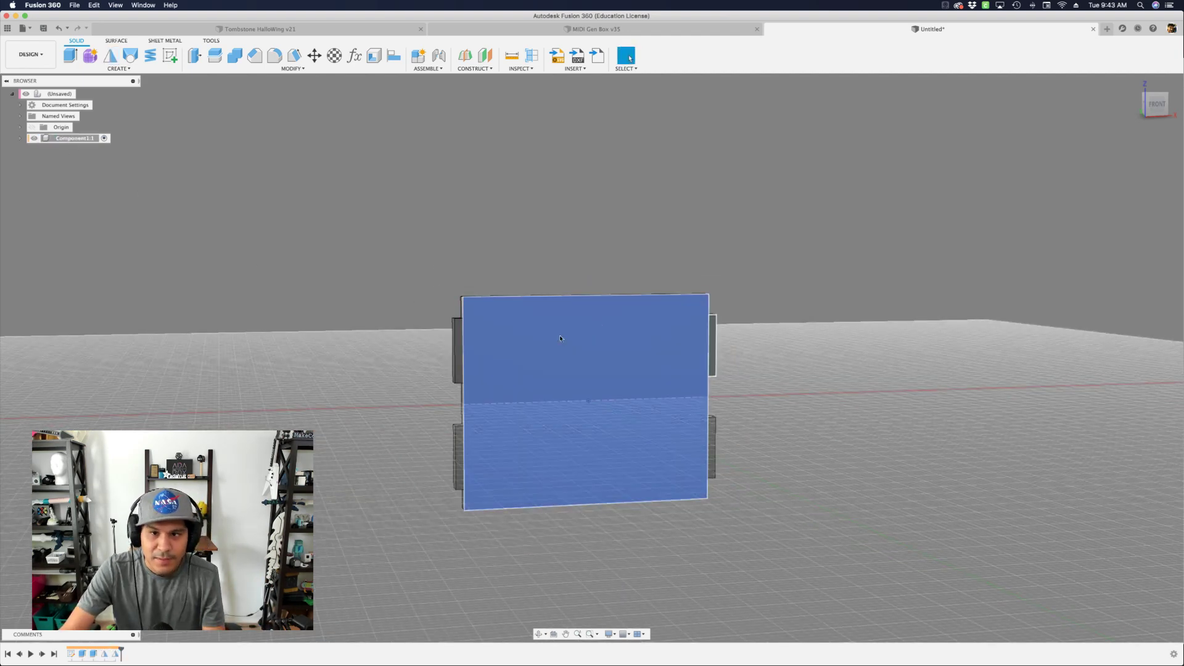
scroll(792, 316, up, 2)
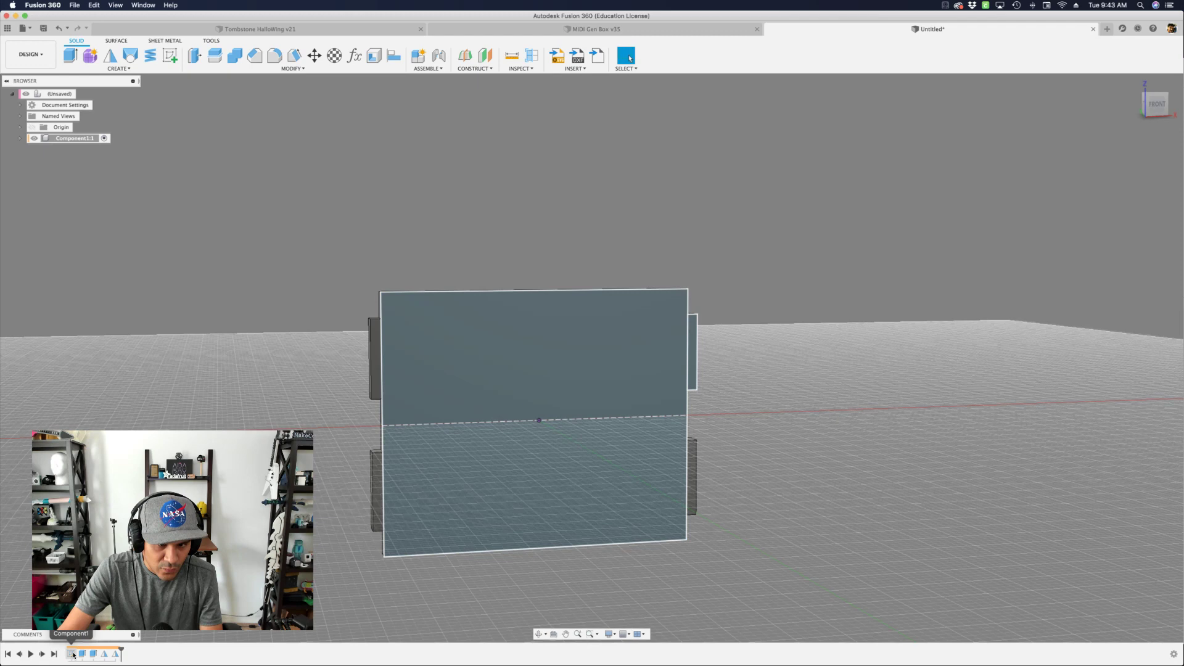
double_click(72, 653)
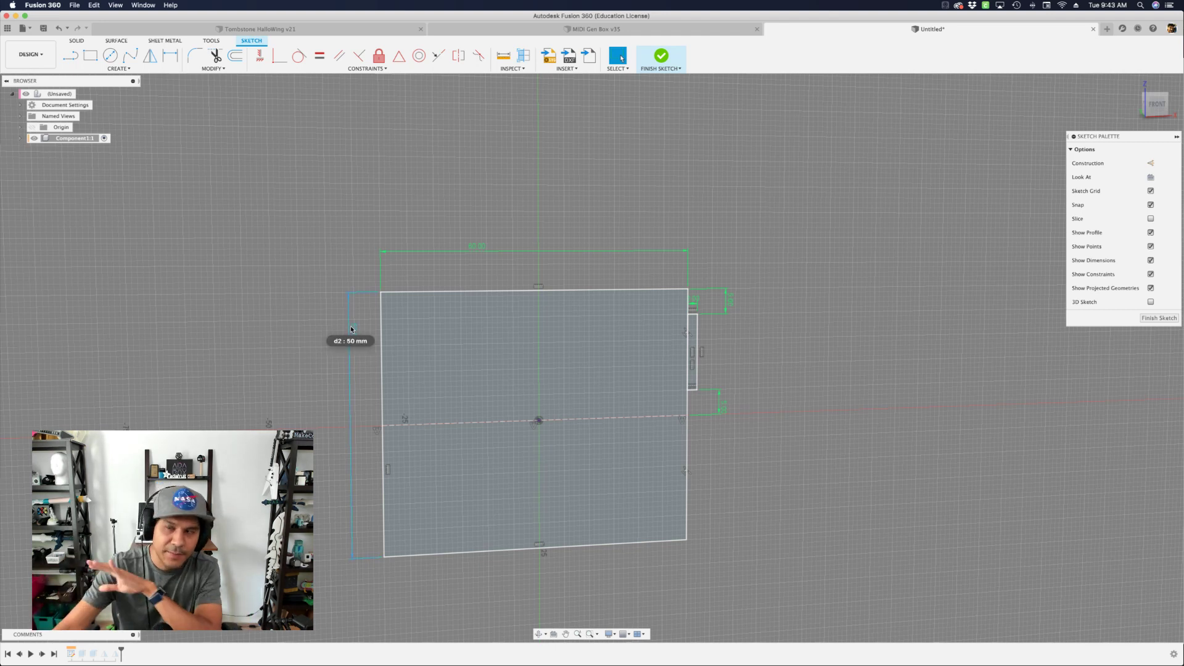
click(659, 58)
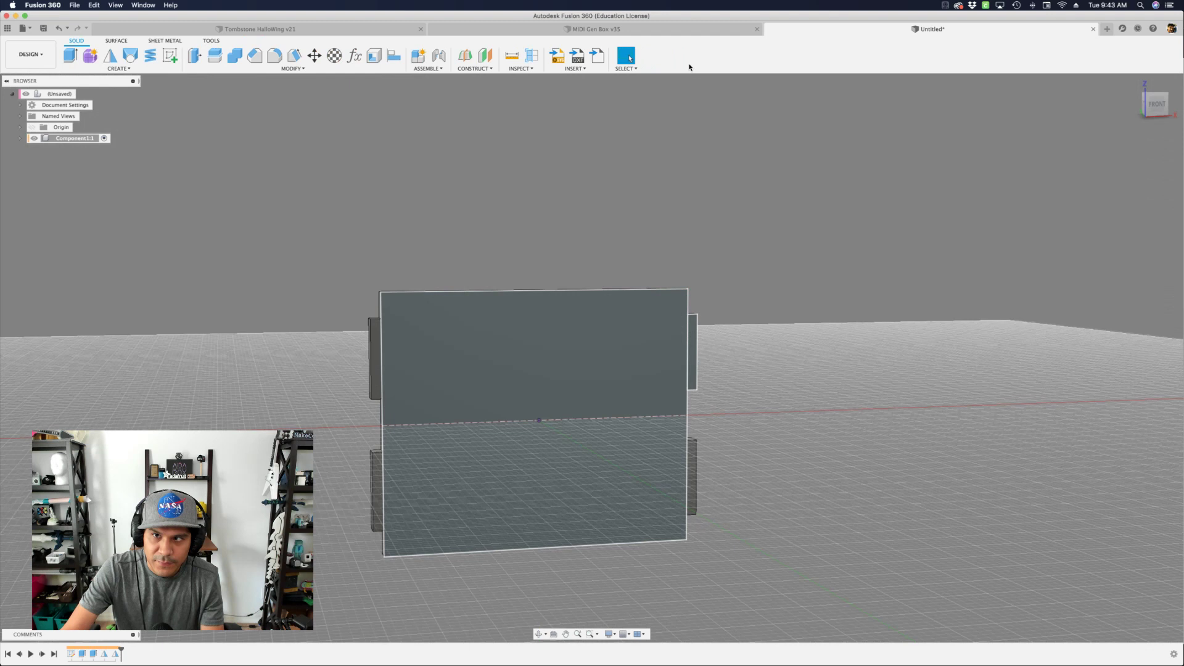
Show the dimensions of Sketch1 in Component1 outside sketch editing
click(20, 138)
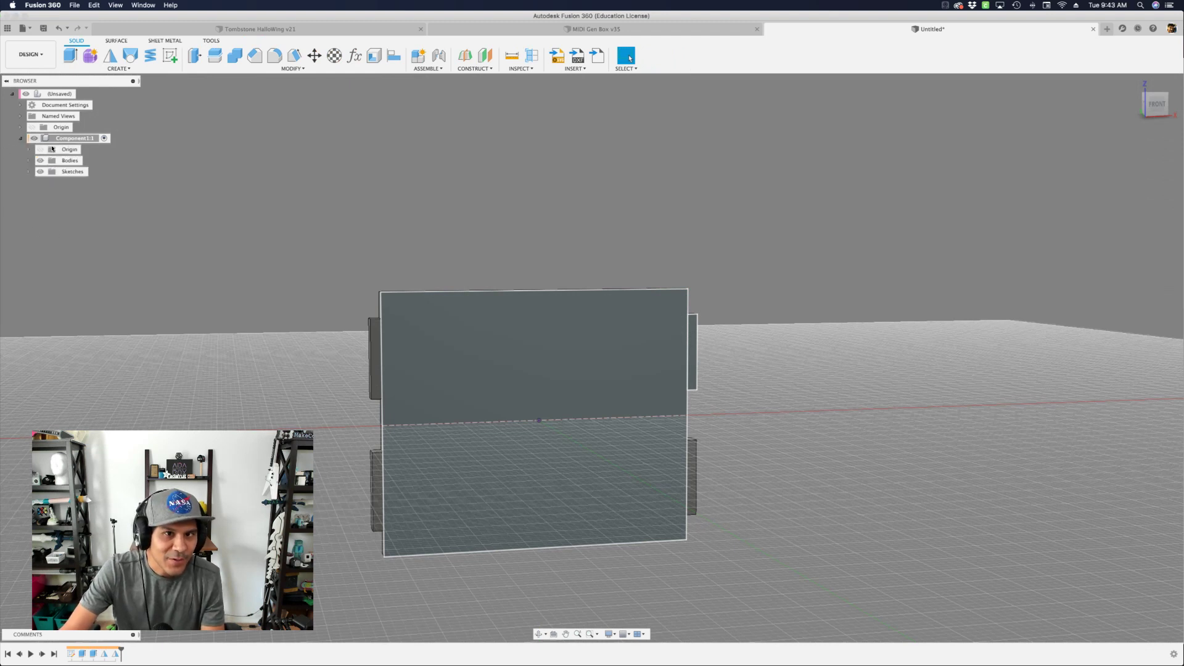
click(28, 171)
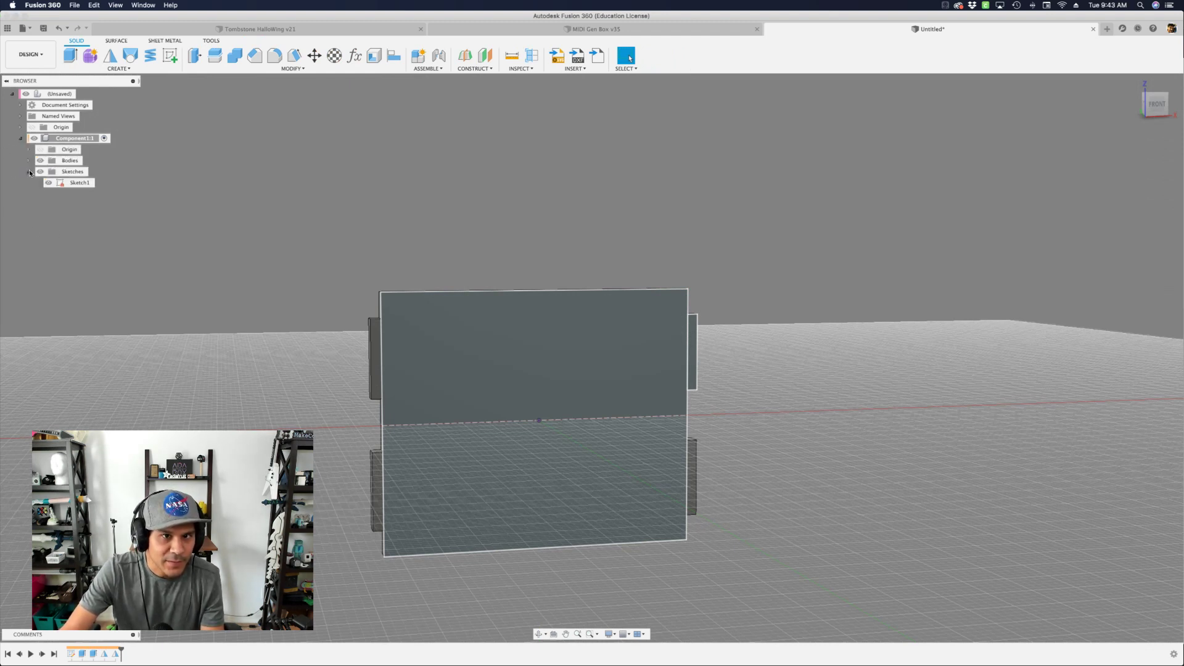
right_click(84, 183)
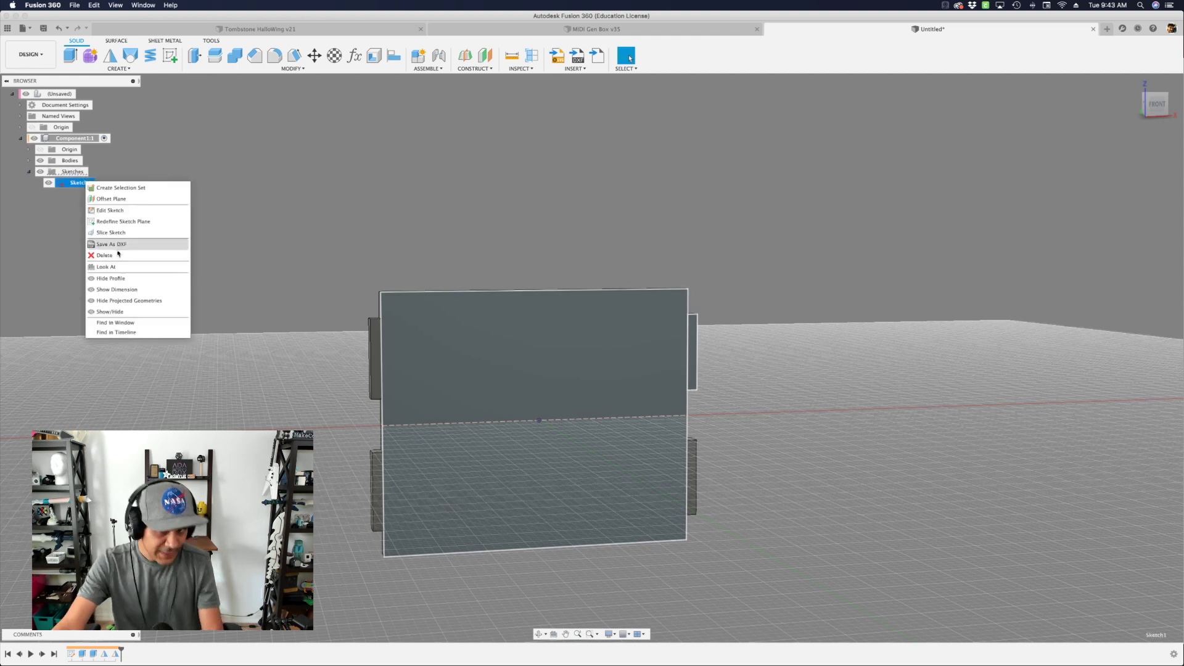
click(132, 290)
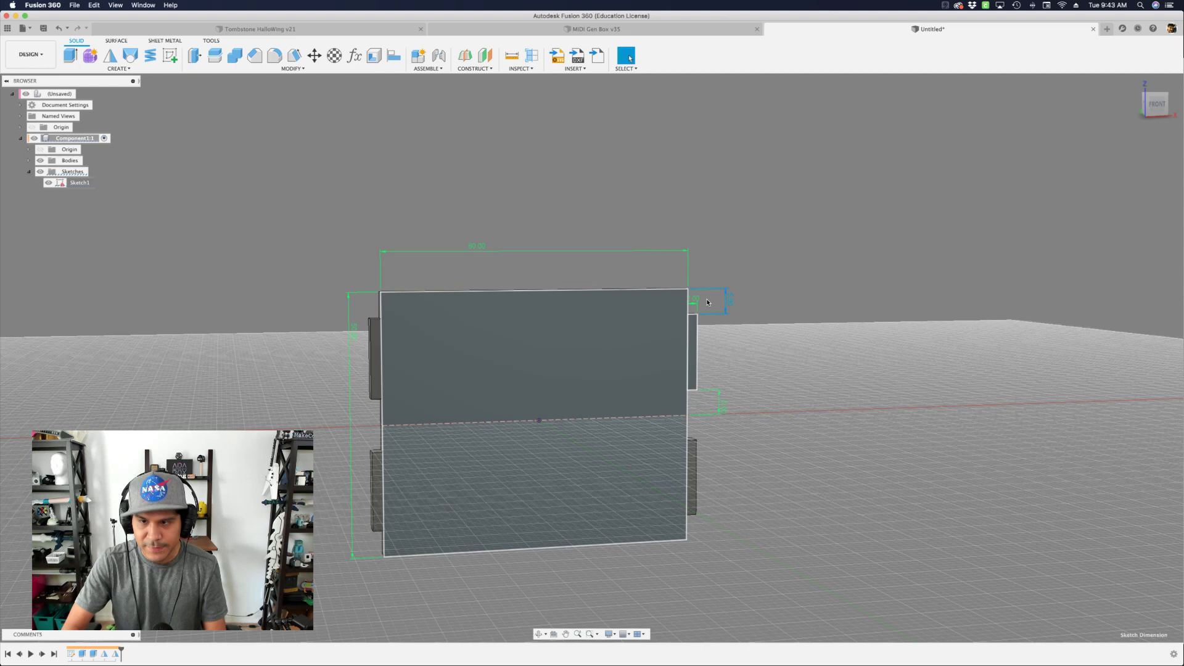
key(Escape)
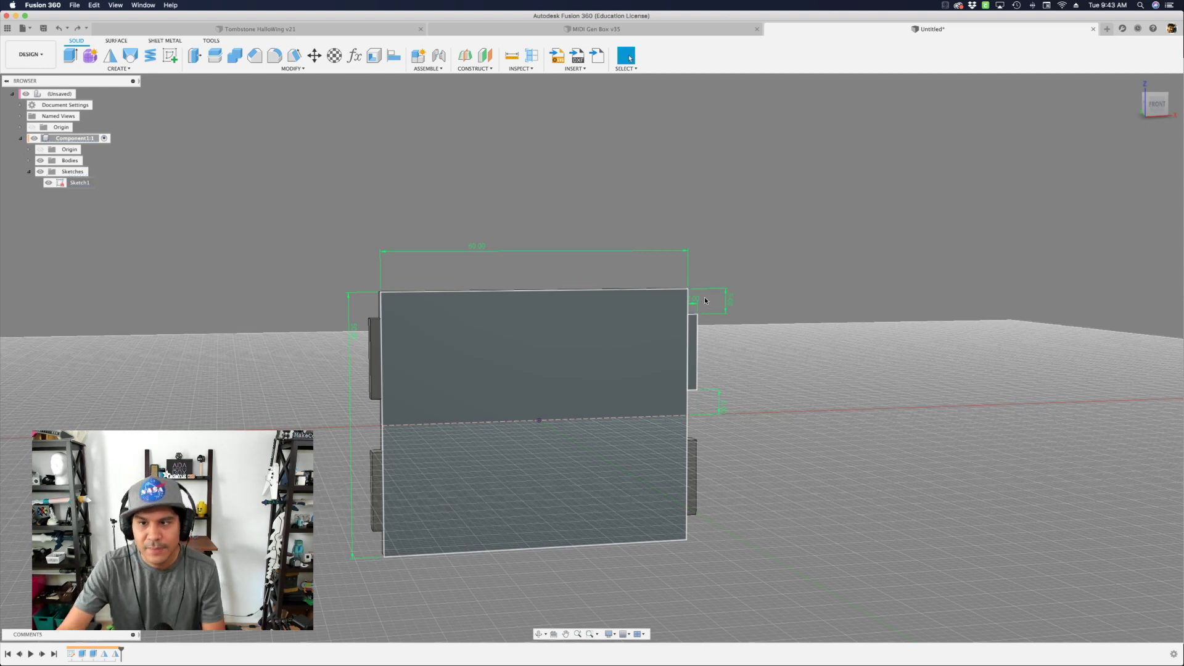
Increase the plate's height directly on the model through its displayed overall height dimension
scroll(709, 299, up, 5)
scroll(732, 288, down, 5)
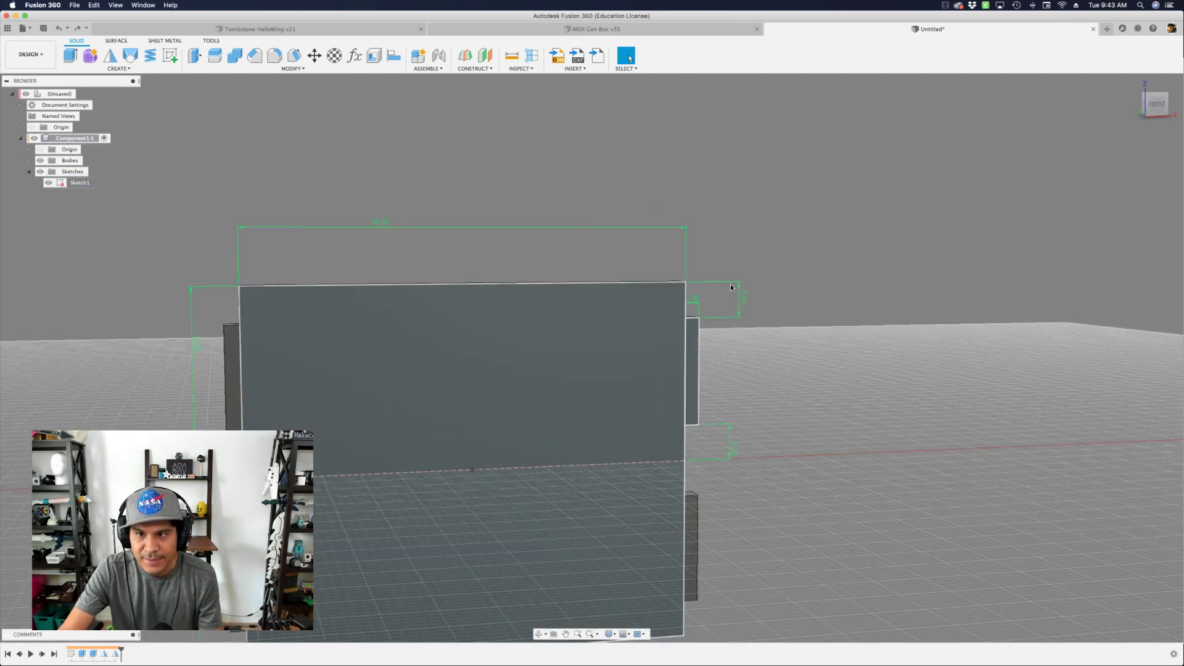
click(71, 654)
click(292, 364)
mouse_move(292, 364)
shift+middle_down()
mouse_move(294, 394)
mouse_move(296, 385)
shift+middle_up()
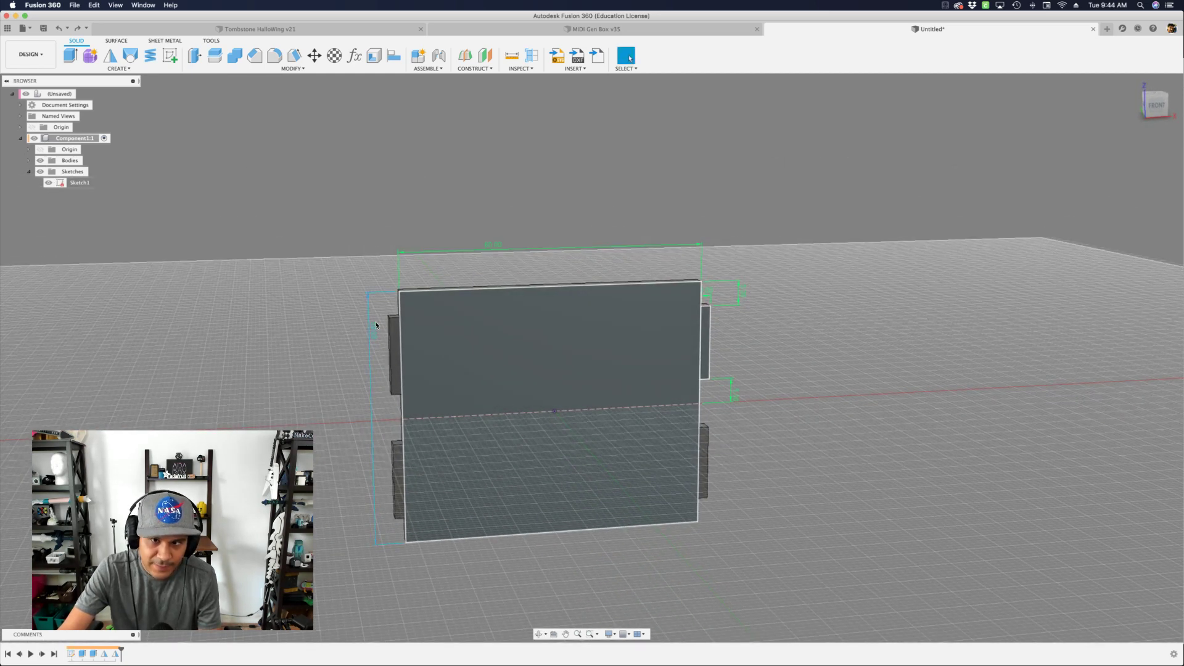
double_click(359, 368)
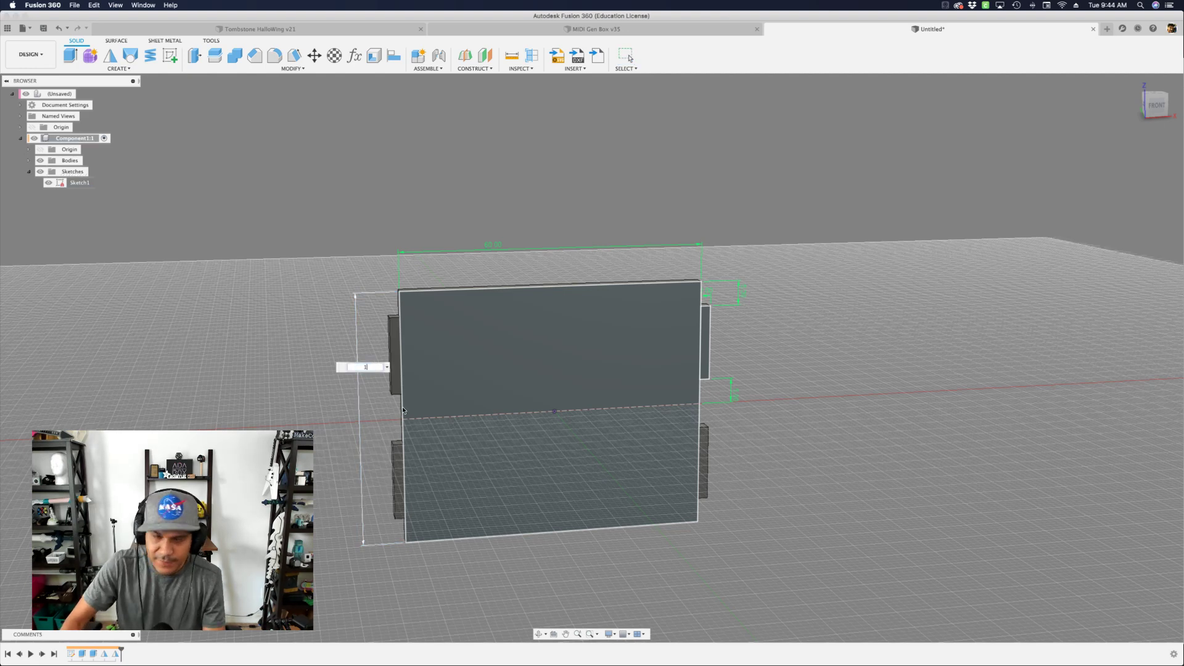
key(Return)
scroll(390, 395, down, 3)
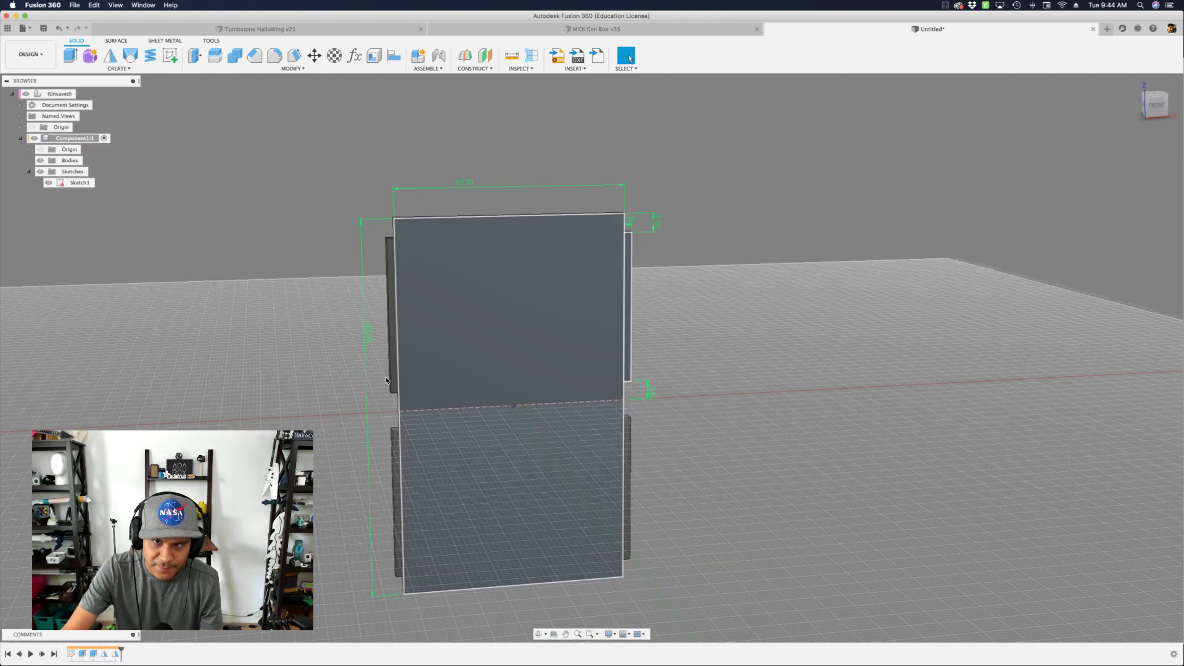
Set the gap between the upper tab and the plate's horizontal centre line to 10 mm through its displayed dimension
double_click(650, 393)
text(10)
key(Return)
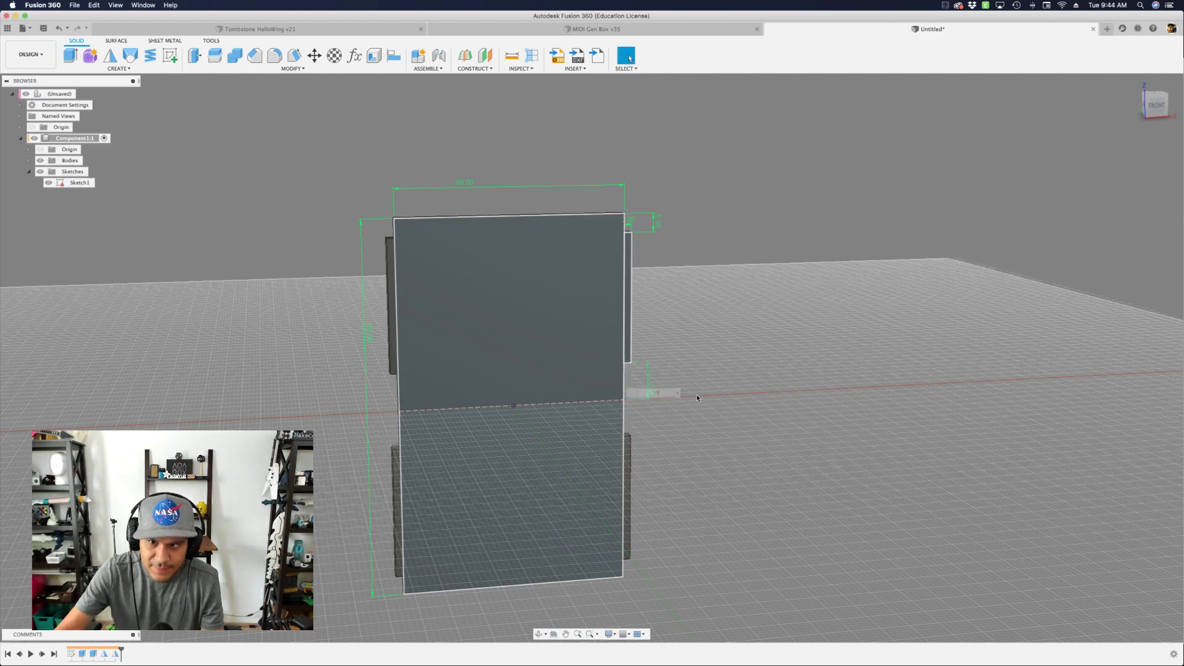
key(Return)
Set the tab's offset from the plate's upper edge to 10 mm and the tab's width to 5 mm
double_click(656, 222)
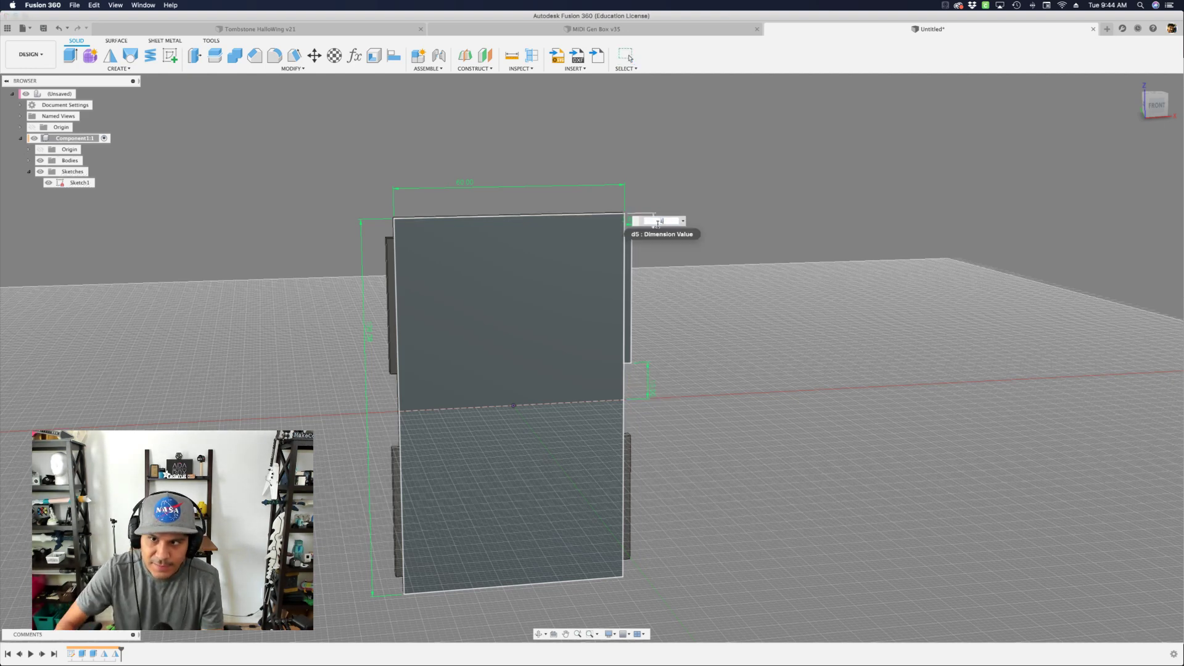
scroll(660, 246, up, 3)
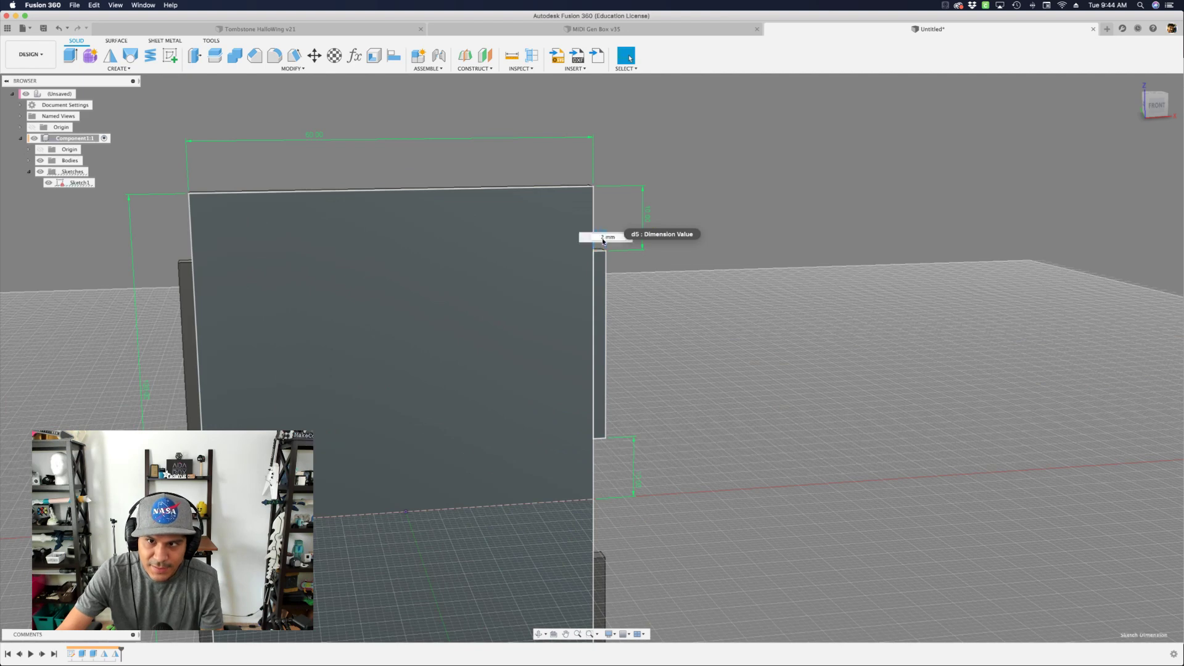
text(2 mm)
key(Return)
scroll(654, 217, down, 3)
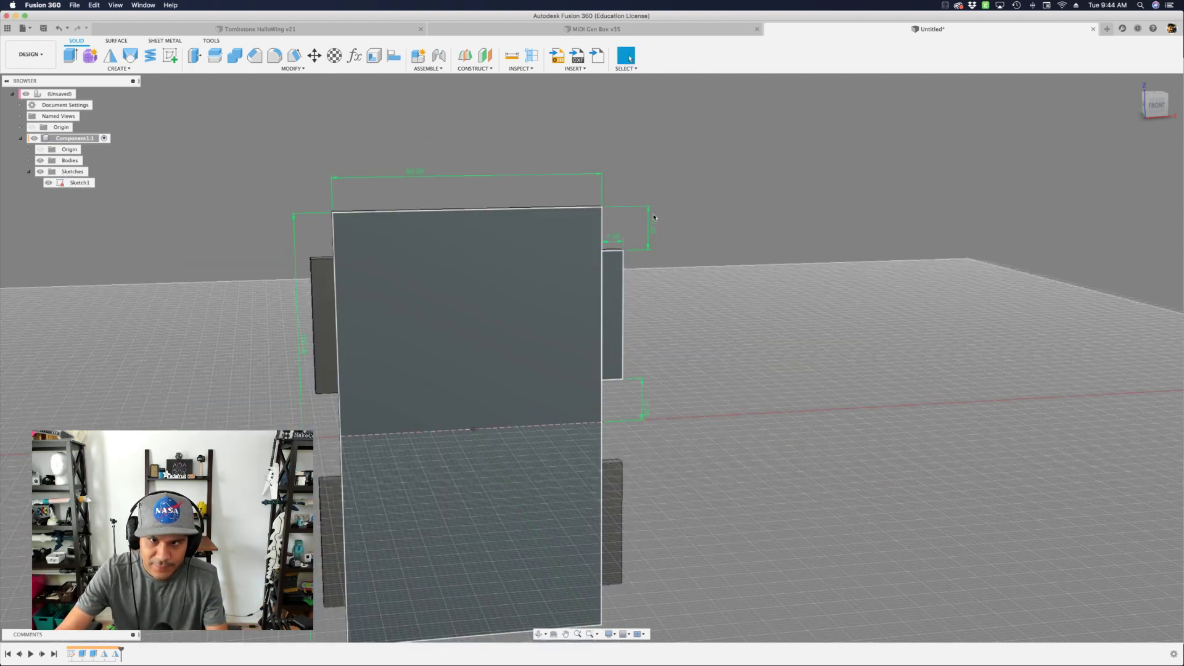
scroll(528, 176, down, 2)
Set the plate's overall width to 100 mm through its displayed dimension
double_click(432, 173)
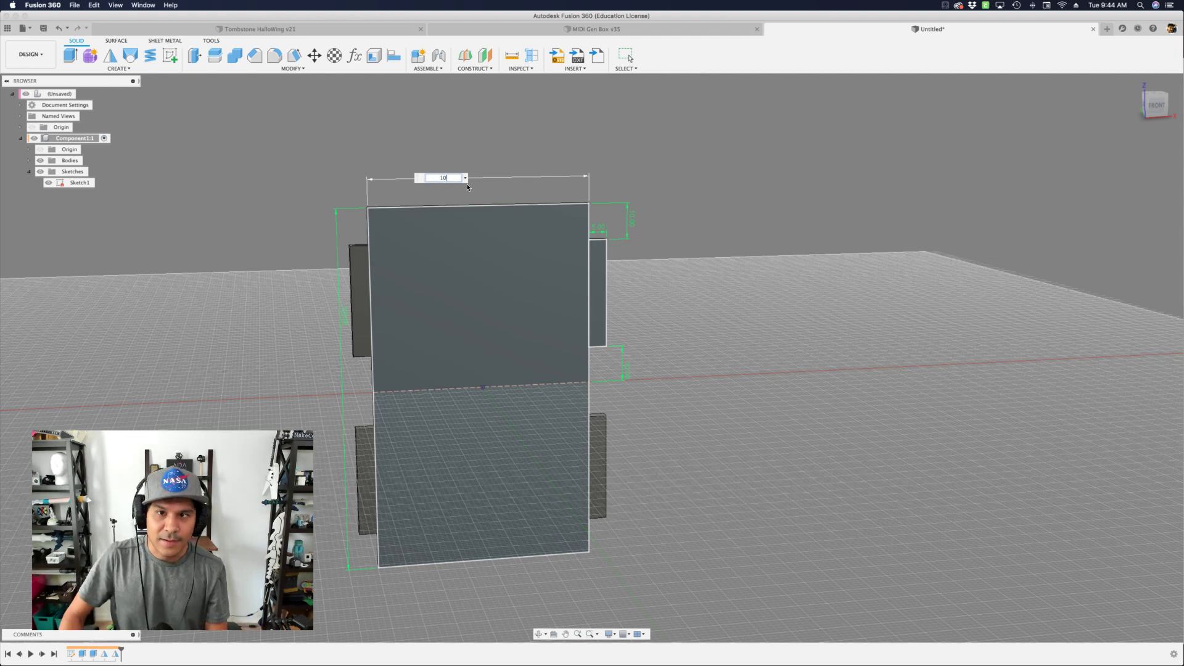
key(Return)
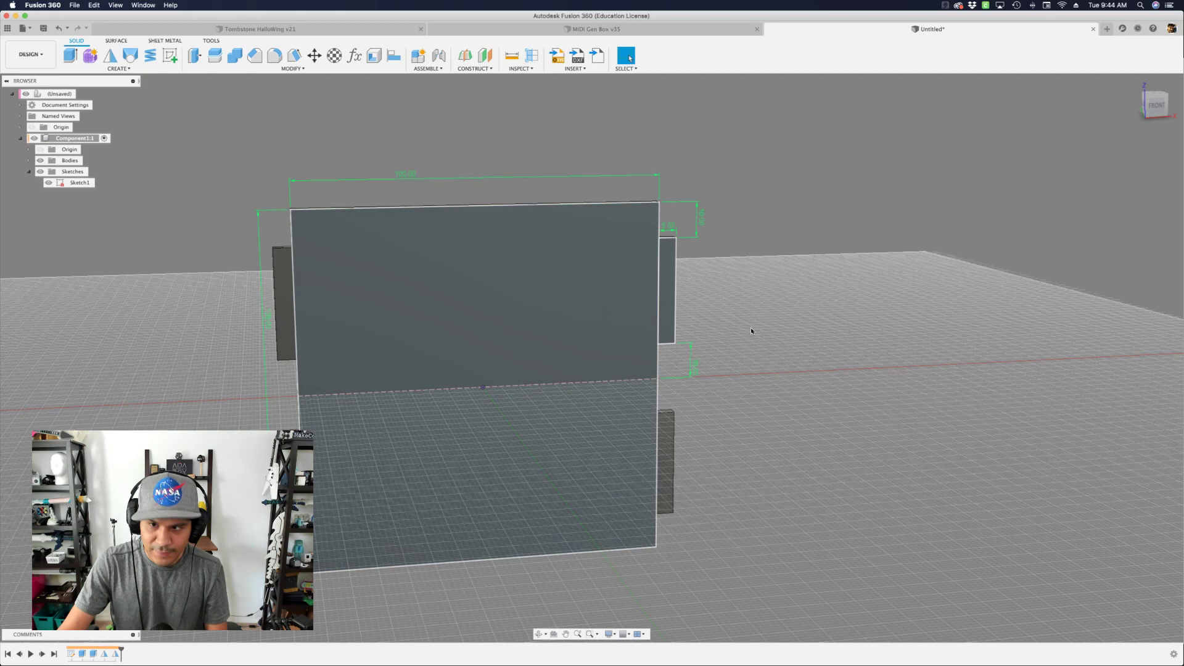
shift+middle_drag(753, 331, 663, 336)
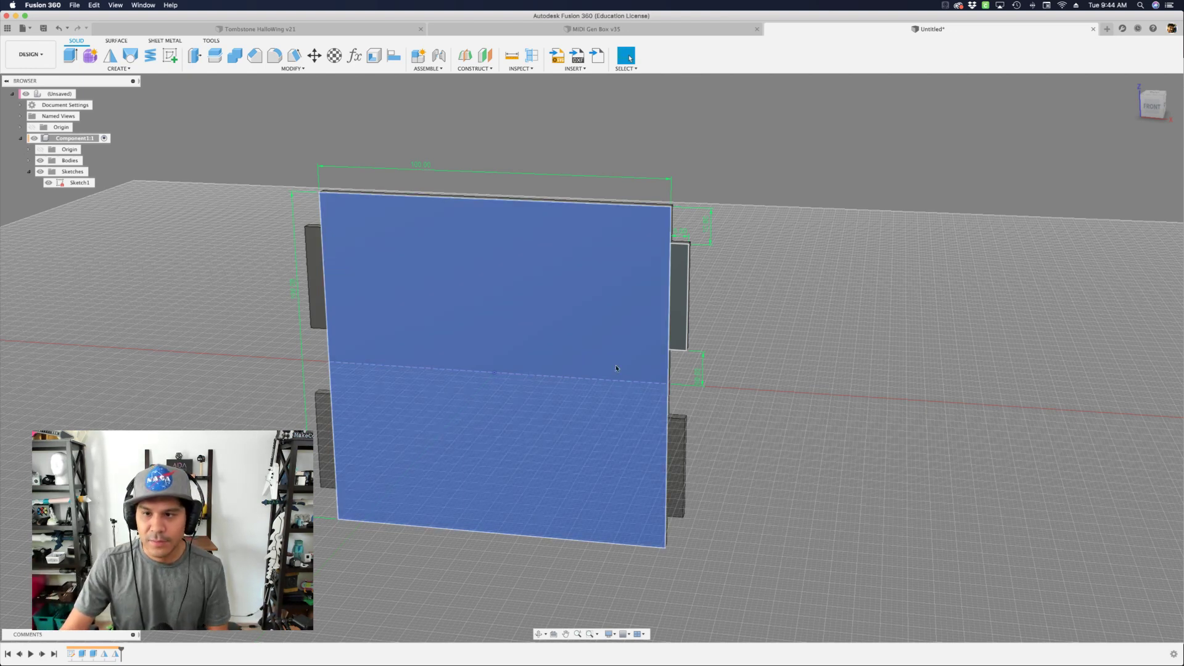
Examine the resized plate and how its mirrored tabs follow the new dimensions
scroll(716, 335, up, 5)
scroll(717, 335, down, 3)
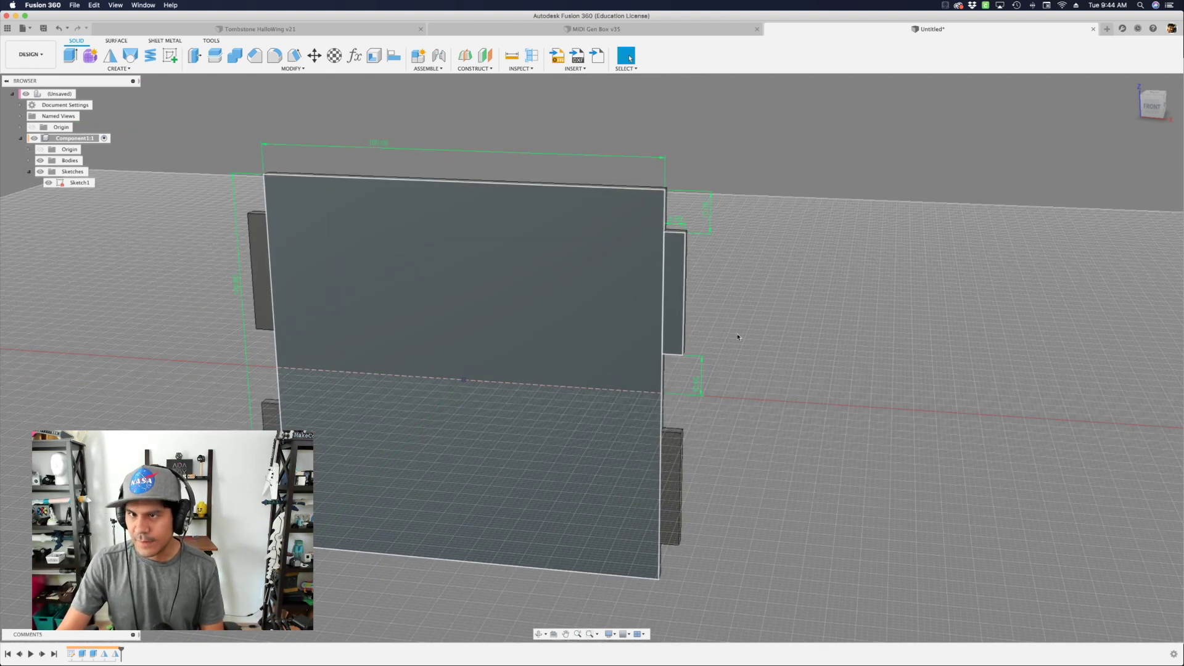
scroll(785, 354, up, 1)
scroll(896, 343, down, 3)
scroll(530, 297, up, 3)
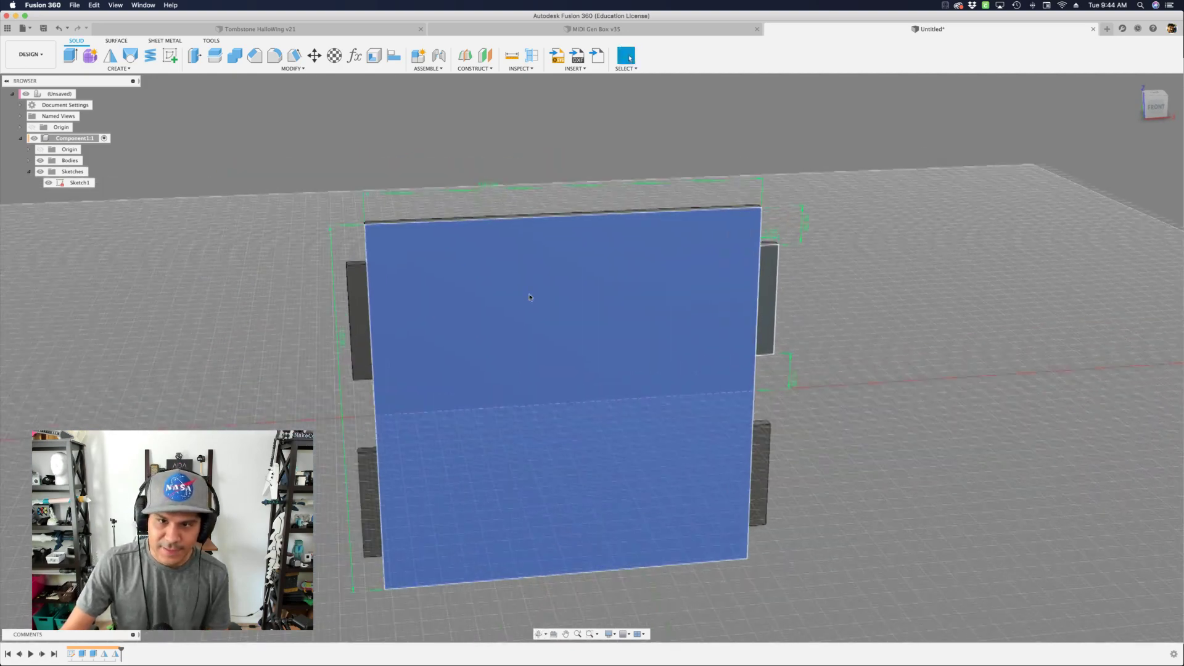
scroll(529, 298, up, 3)
scroll(481, 179, down, 3)
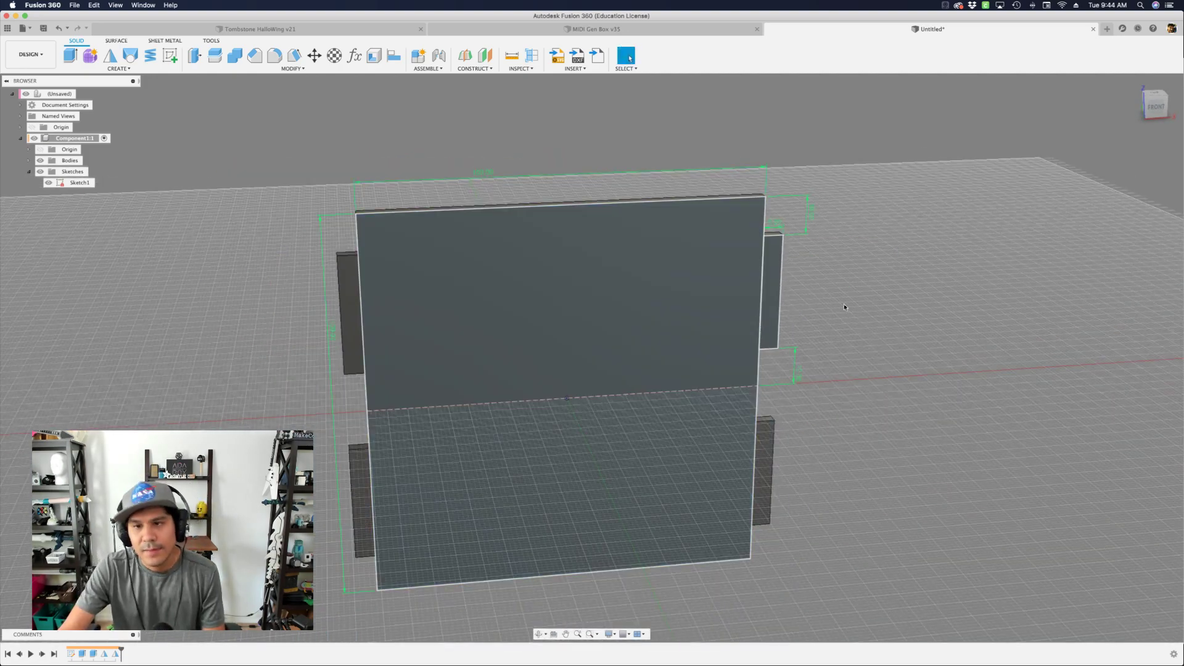
shift+middle_drag(845, 307, 848, 320)
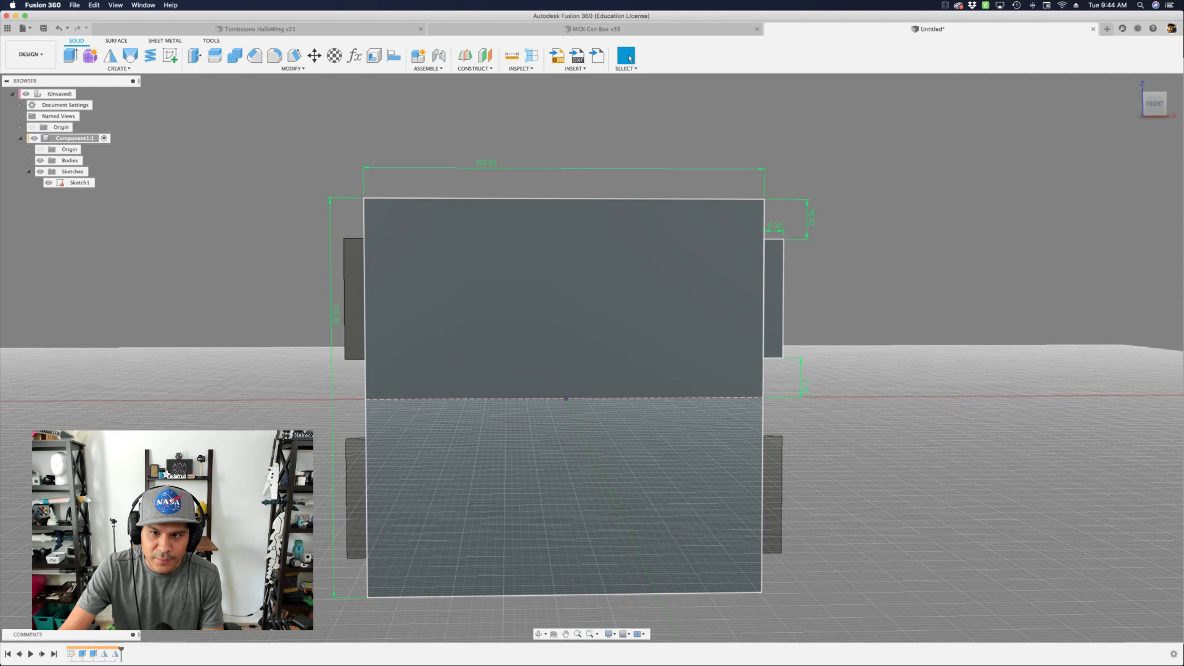
Reopen the plate's sketch and draw a centre-diameter circle with its centre on the plate's upper edge
double_click(72, 655)
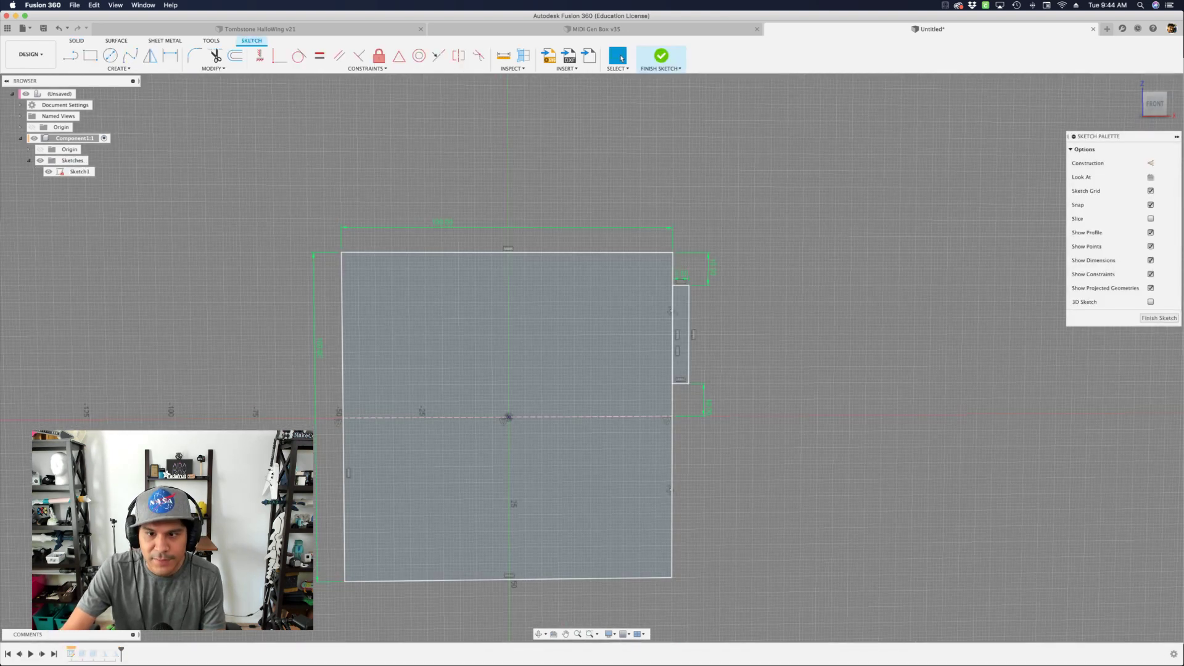
key(c)
scroll(531, 413, up, 5)
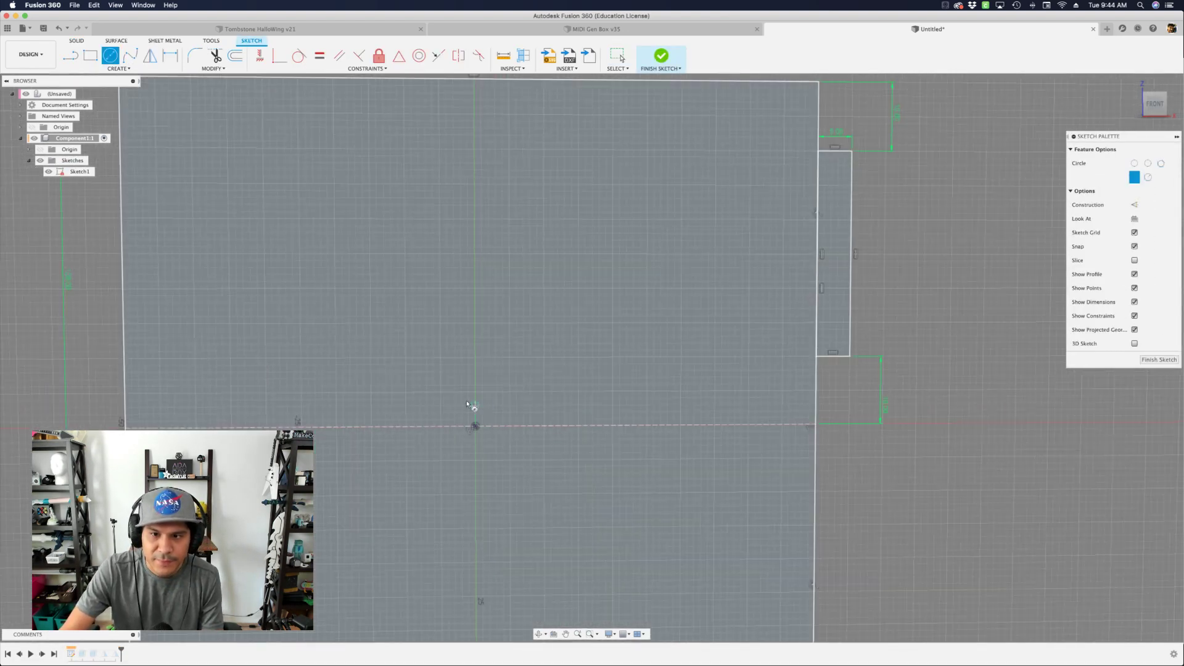
scroll(491, 405, down, 2)
scroll(488, 406, up, 3)
scroll(486, 427, down, 4)
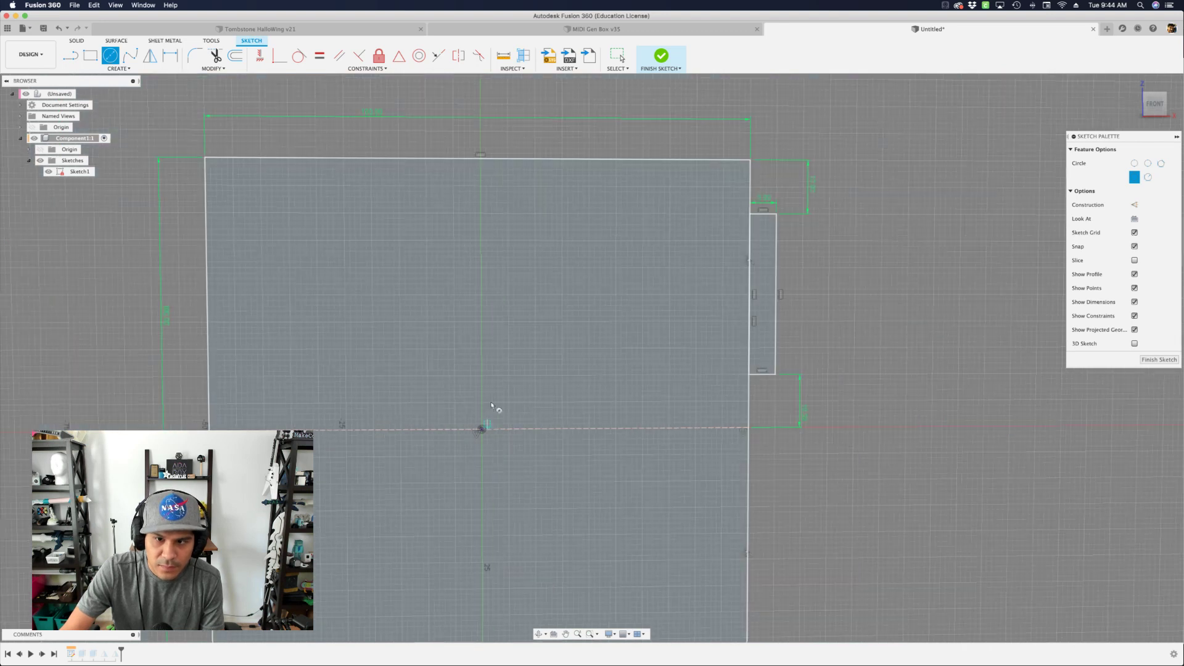
middle_drag(545, 267, 563, 344)
scroll(586, 290, up, 3)
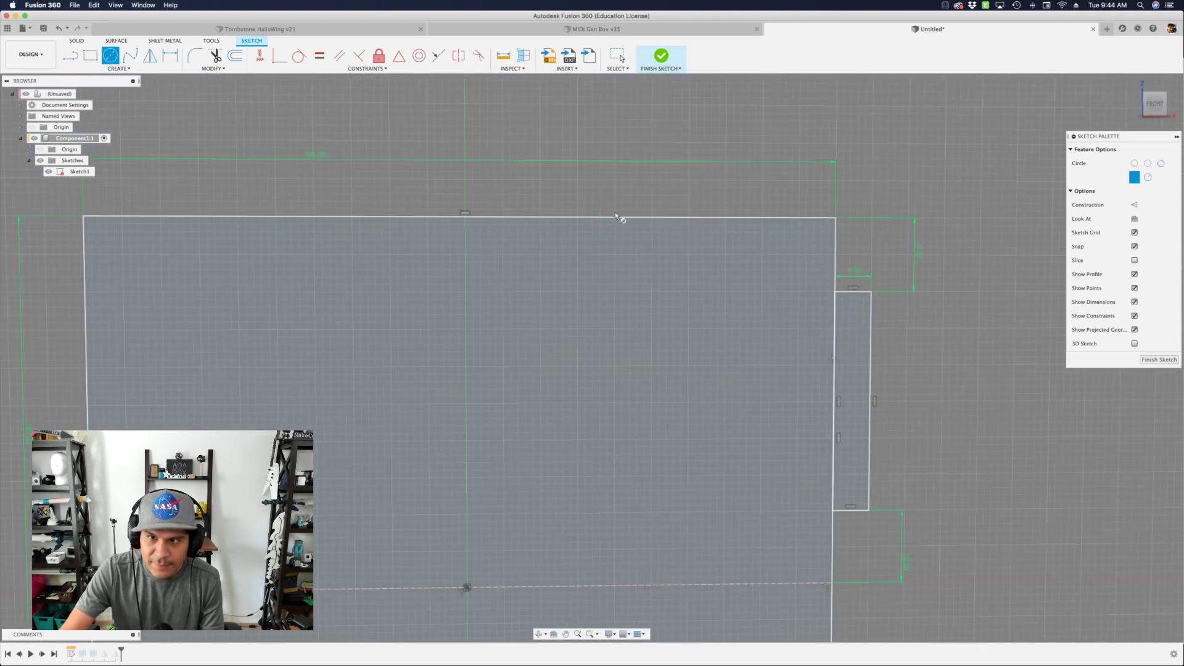
click(584, 216)
click(630, 238)
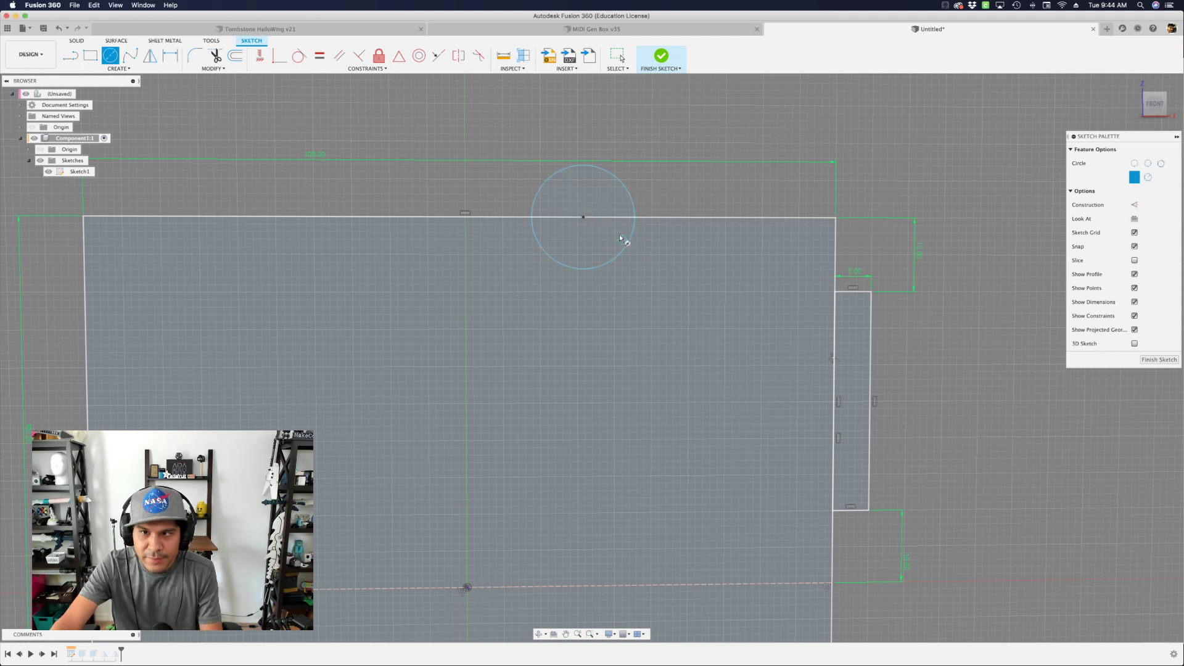
key(Escape)
Enlarge the circle and slide its centre along the upper edge's line past the plate's corner, about 75 mm from the vertical axis
mouse_move(628, 246)
mouse_down()
mouse_move(748, 241)
mouse_move(575, 234)
mouse_move(649, 252)
mouse_up()
drag(584, 217, 1013, 266)
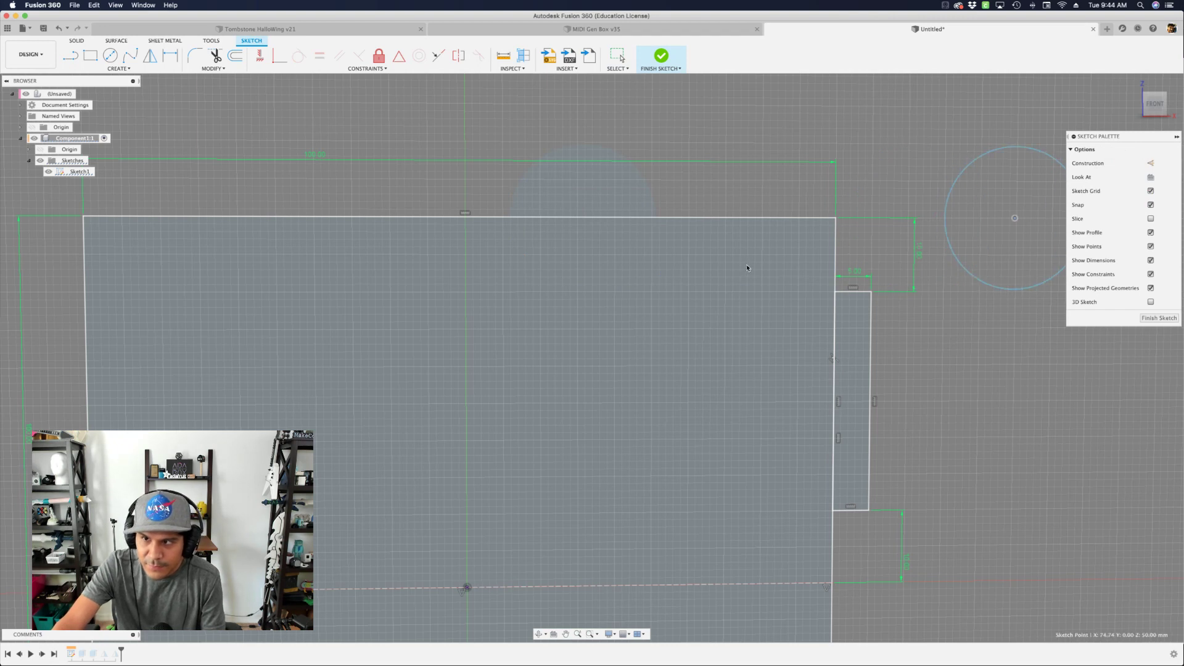
scroll(1009, 308, down, 3)
middle_drag(1008, 325, 889, 353)
scroll(876, 278, up, 3)
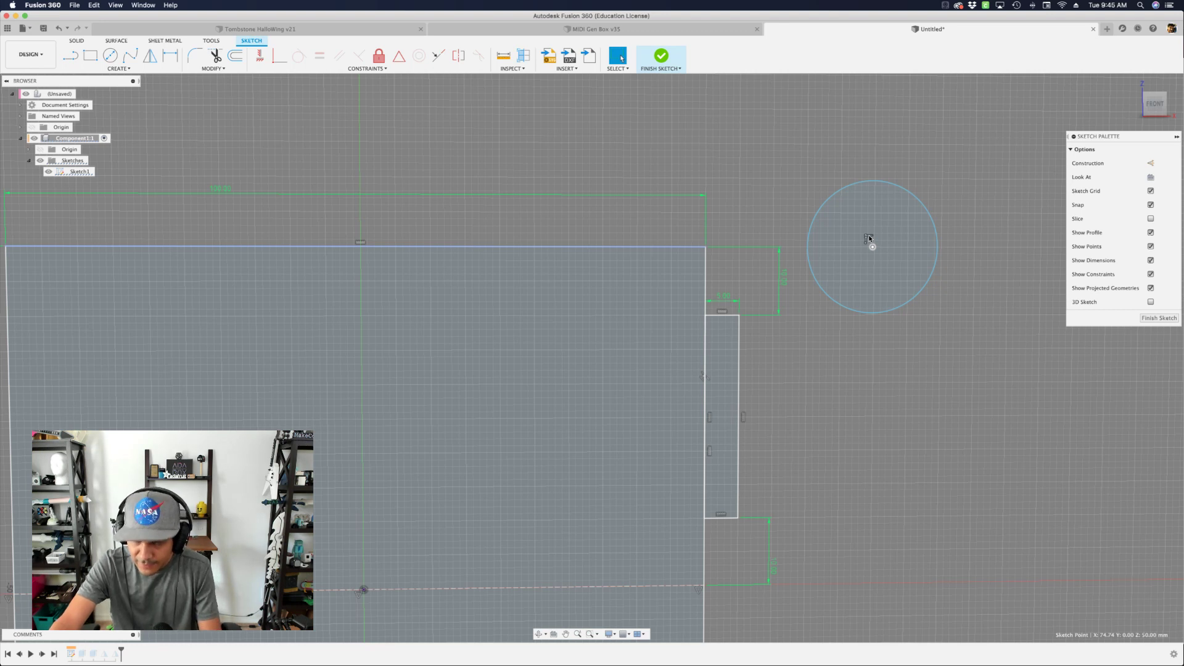
Delete the coincident constraint tying the circle to the upper edge, and move its centre to about X 22 mm, Z 23 mm
click(868, 238)
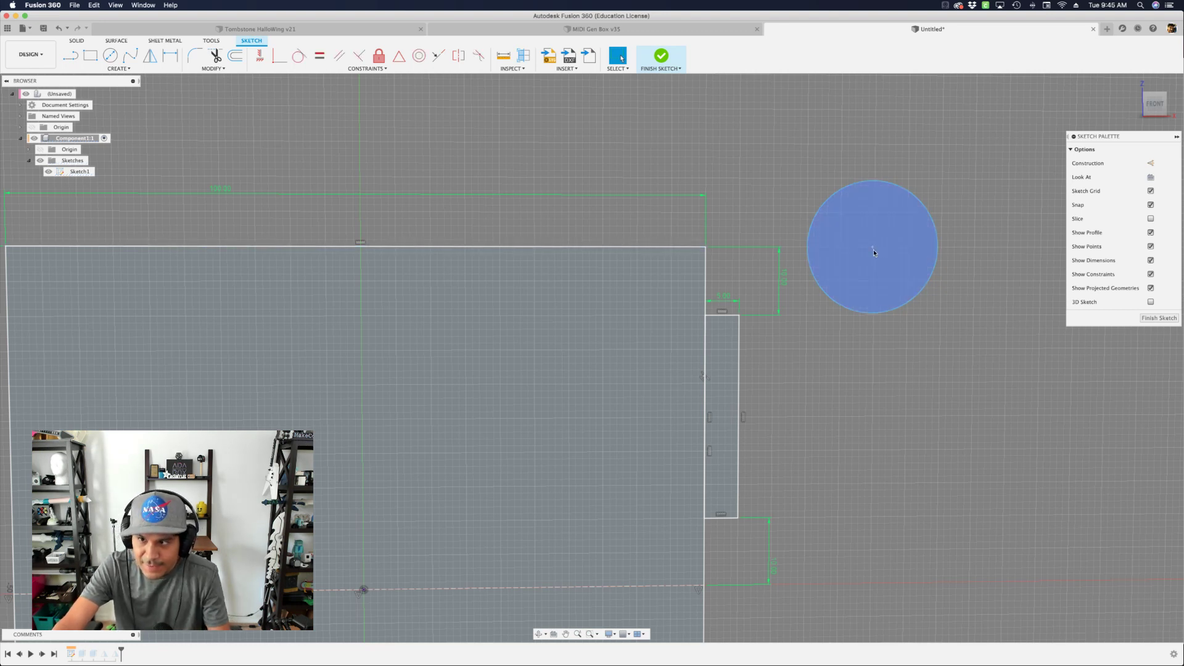
drag(873, 250, 516, 431)
scroll(516, 431, down, 3)
middle_drag(516, 431, 643, 295)
scroll(643, 295, up, 2)
key(Escape)
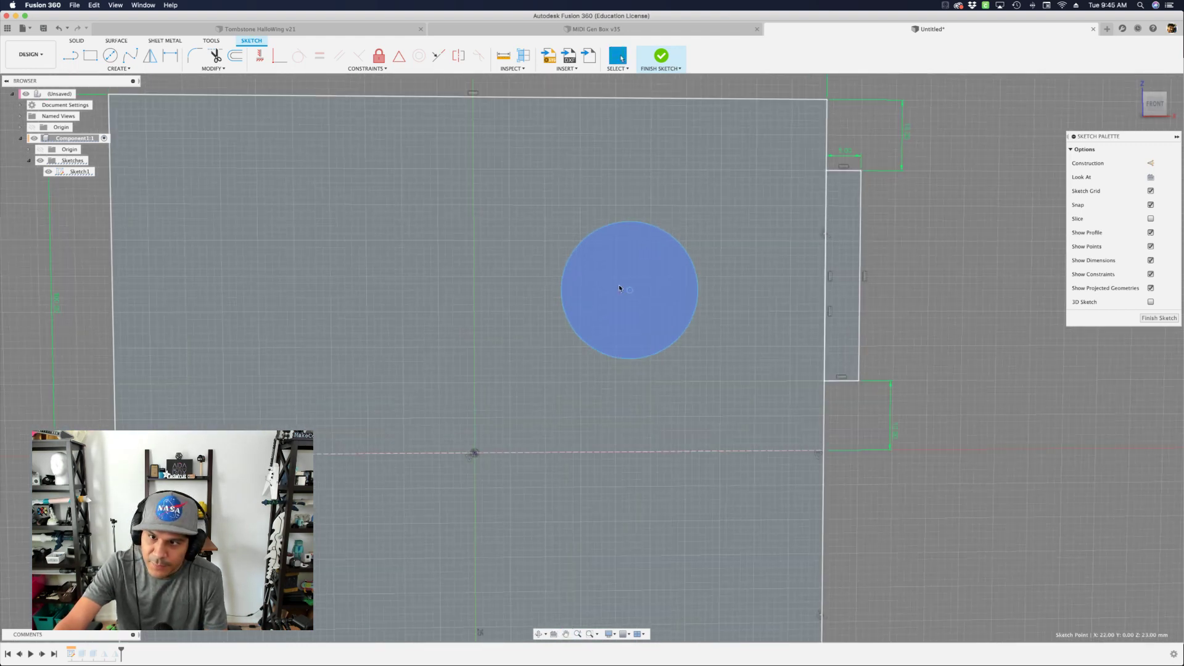
Snap the circle's centre onto the sketch origin and enlarge the circle to about 27 mm in diameter
drag(630, 291, 474, 453)
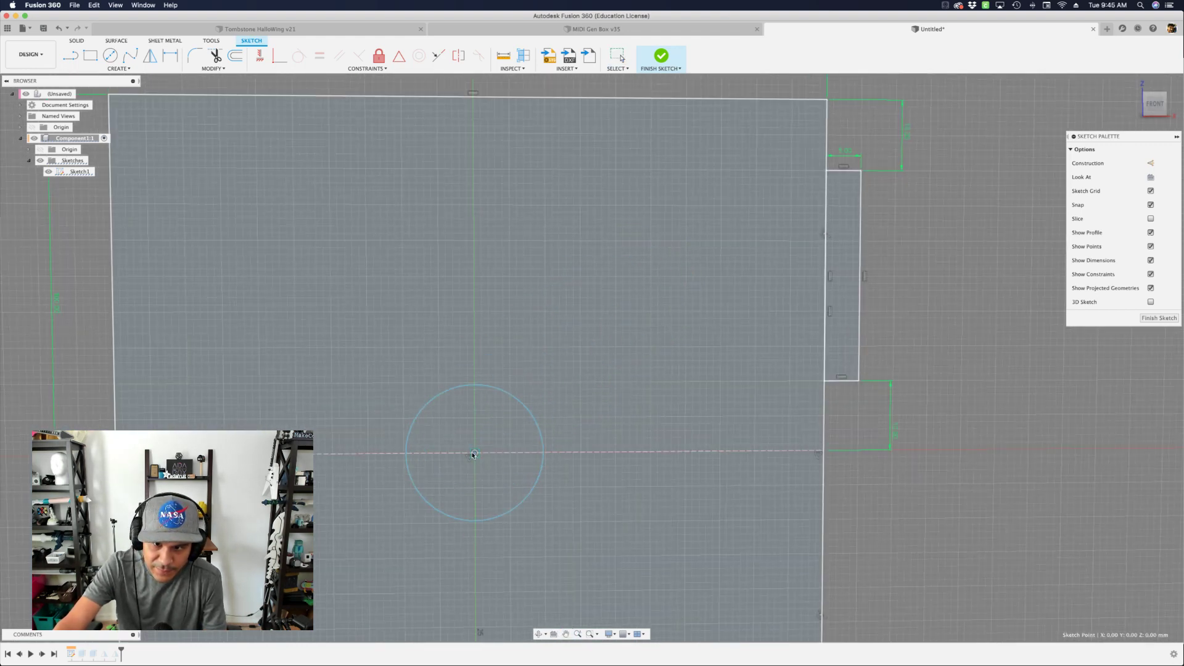
scroll(559, 397, down, 2)
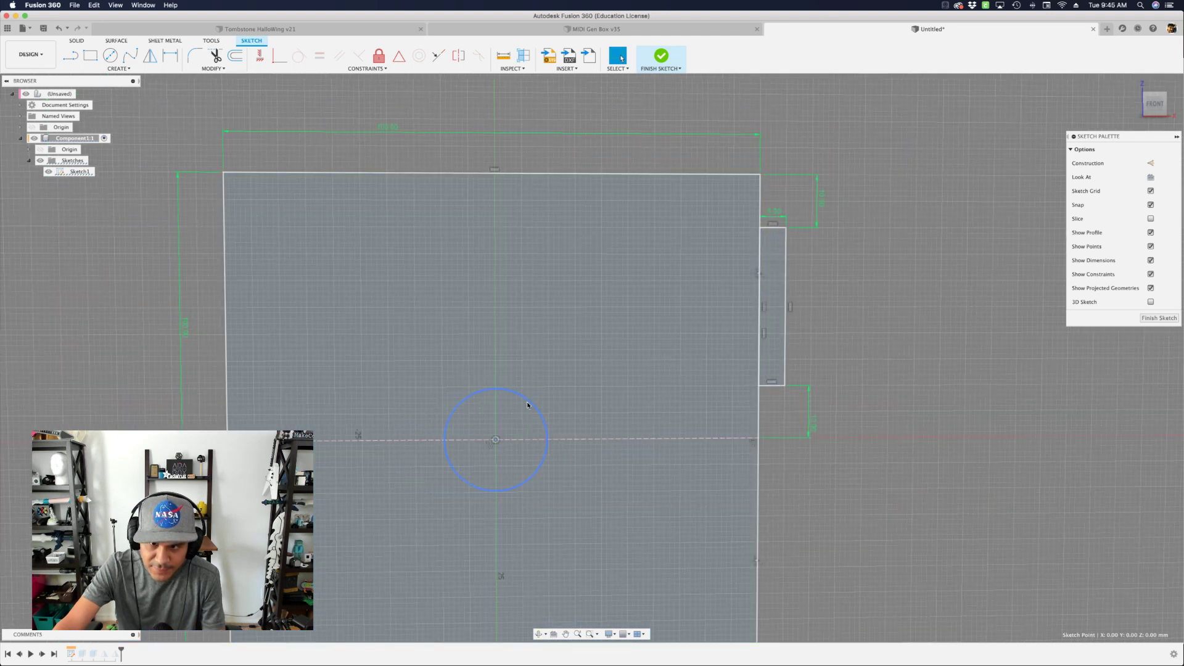
click(543, 383)
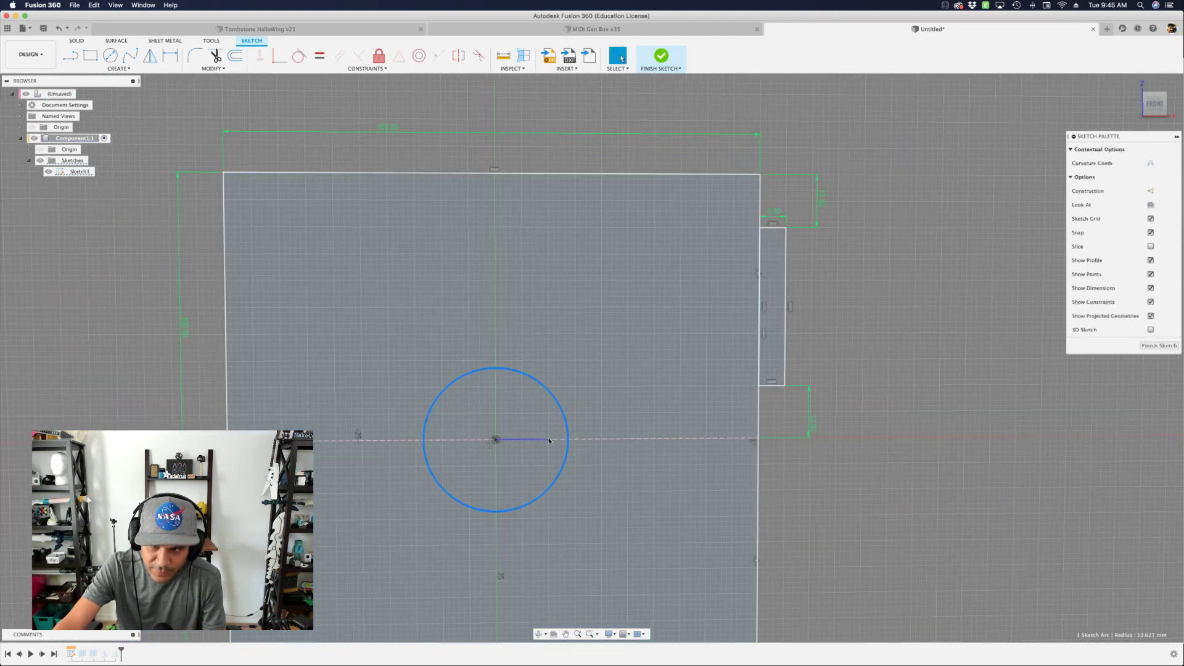
mouse_move(569, 426)
mouse_down()
mouse_move(539, 432)
mouse_move(566, 433)
mouse_up()
Dimension the circle's diameter as 10 mm
key(d)
click(603, 369)
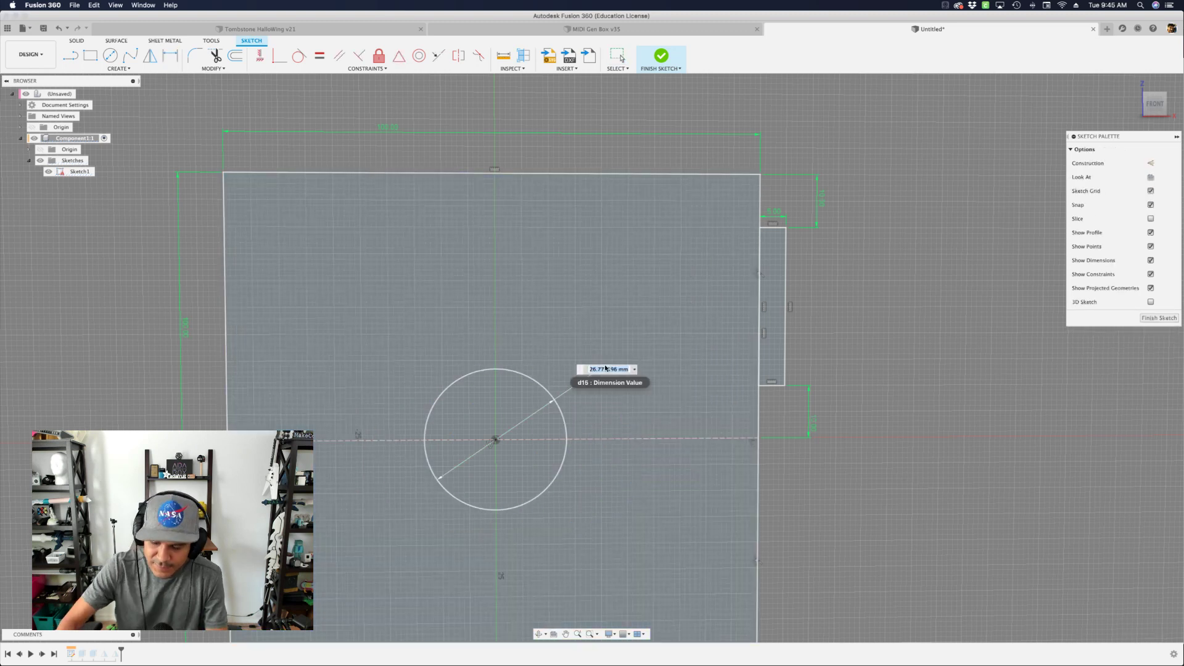
text(10)
key(Return)
key(Escape)
Try to shift the circle away from the origin with the Move/Copy command
scroll(530, 418, up, 2)
click(511, 415)
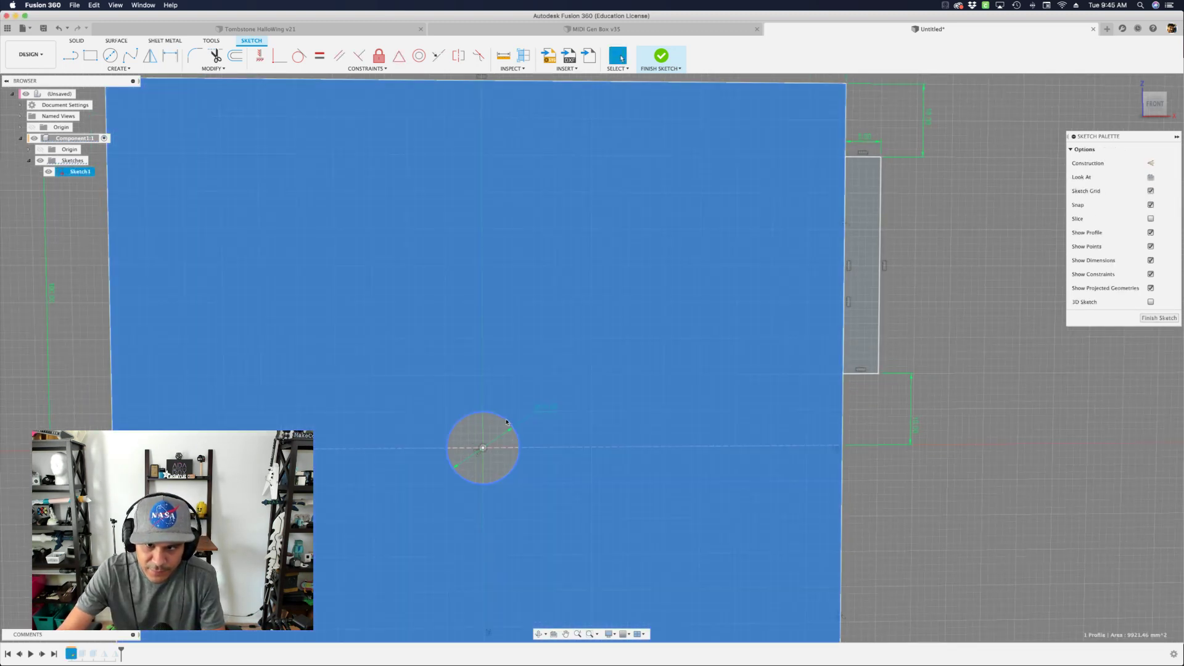
click(515, 423)
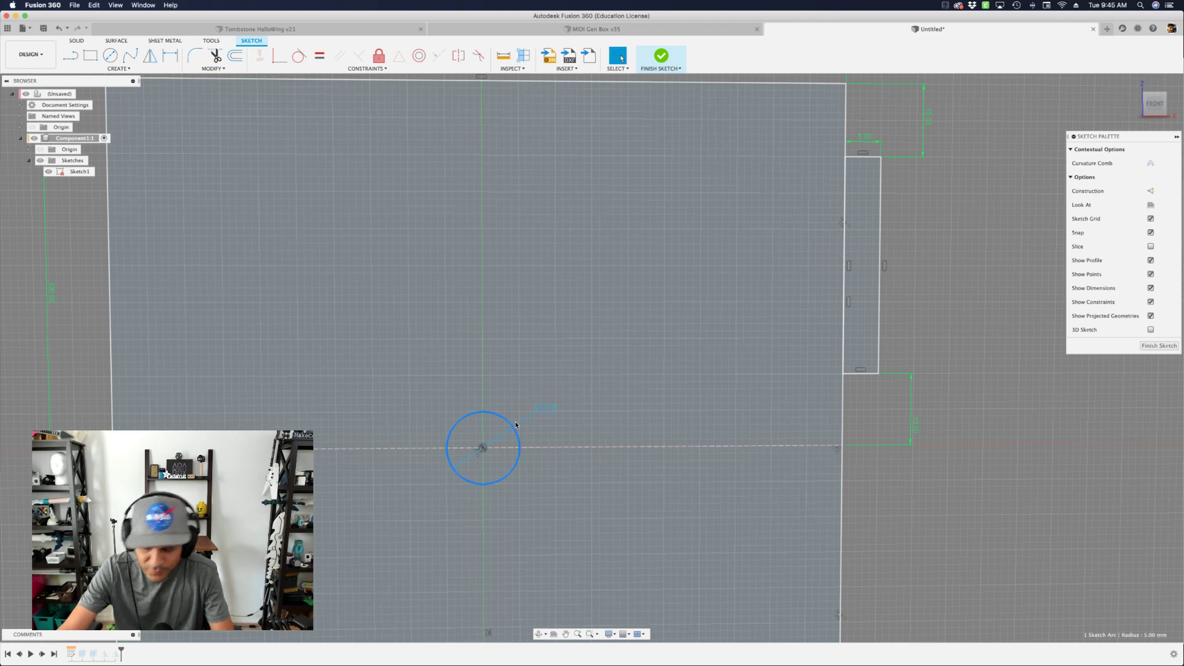
key(m)
scroll(516, 423, down, 2)
drag(491, 443, 606, 349)
key(Escape)
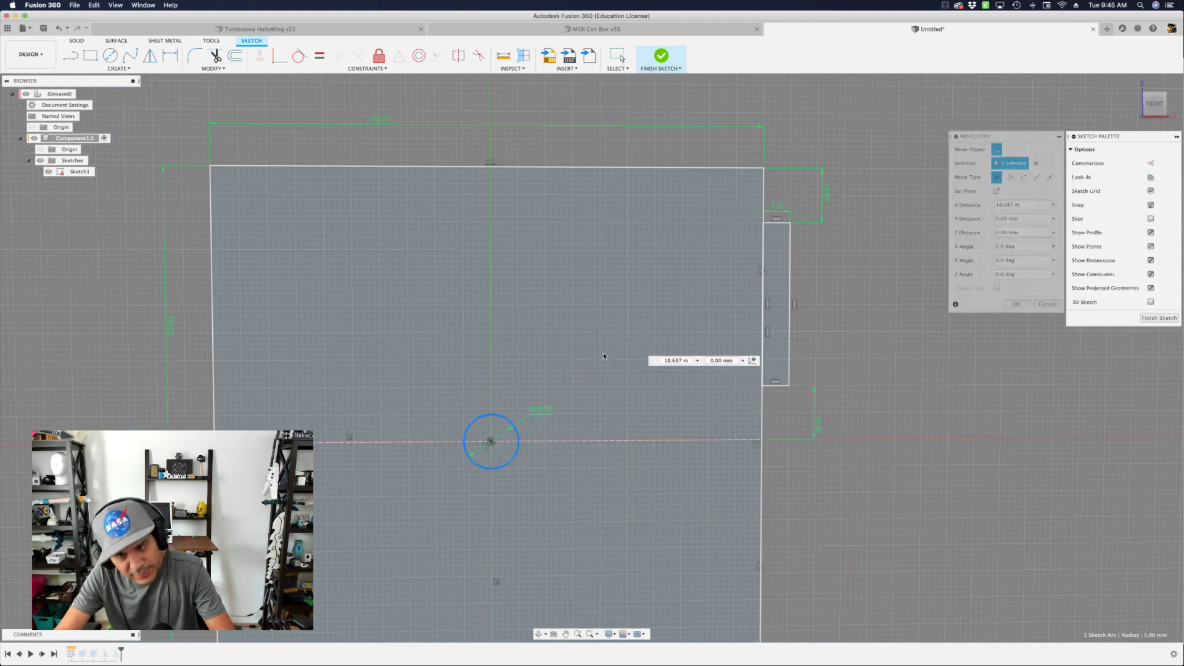
Delete the coincident constraint holding the circle's centre on the origin
scroll(501, 428, up, 5)
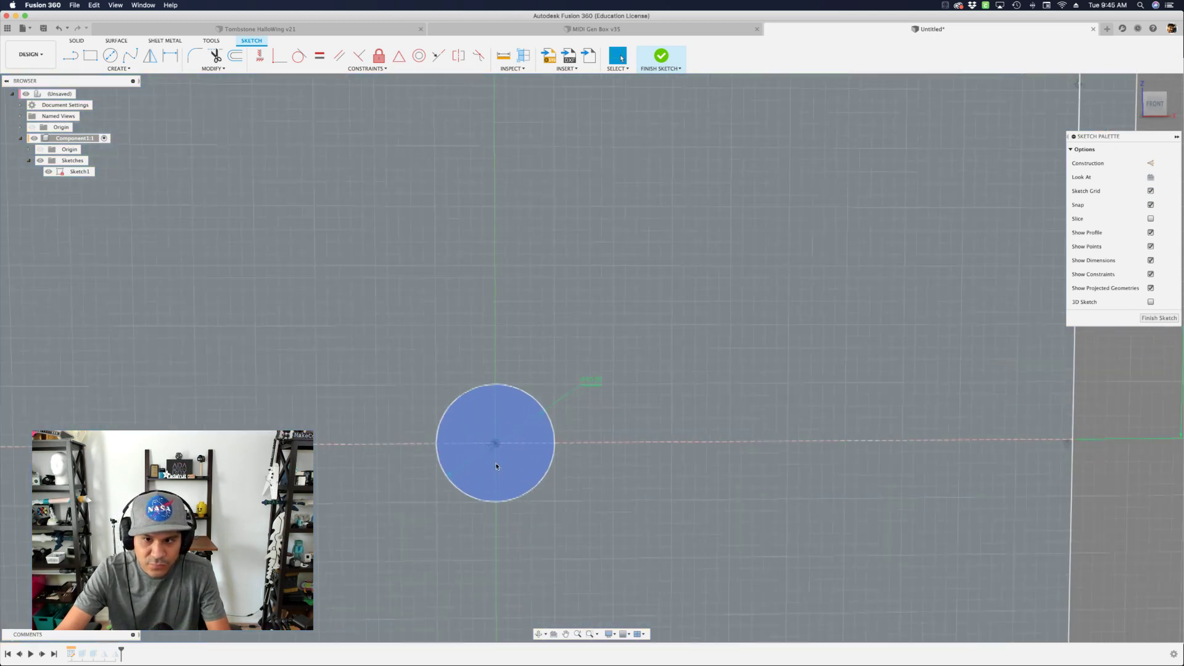
scroll(500, 441, up, 2)
click(498, 441)
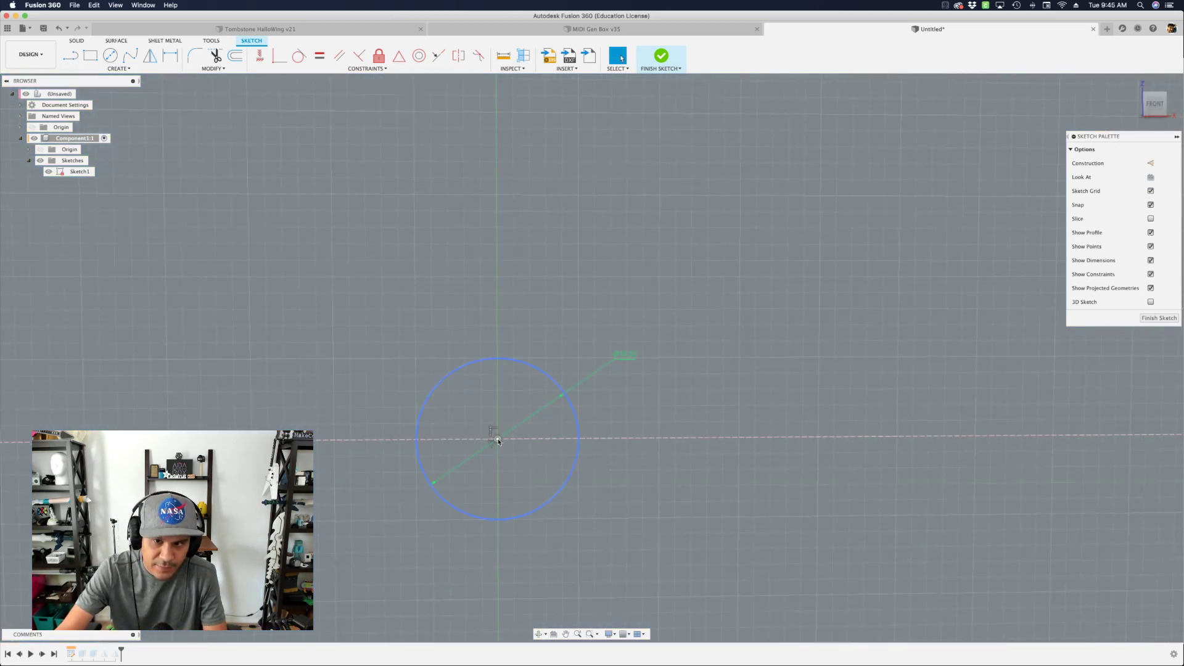
click(492, 434)
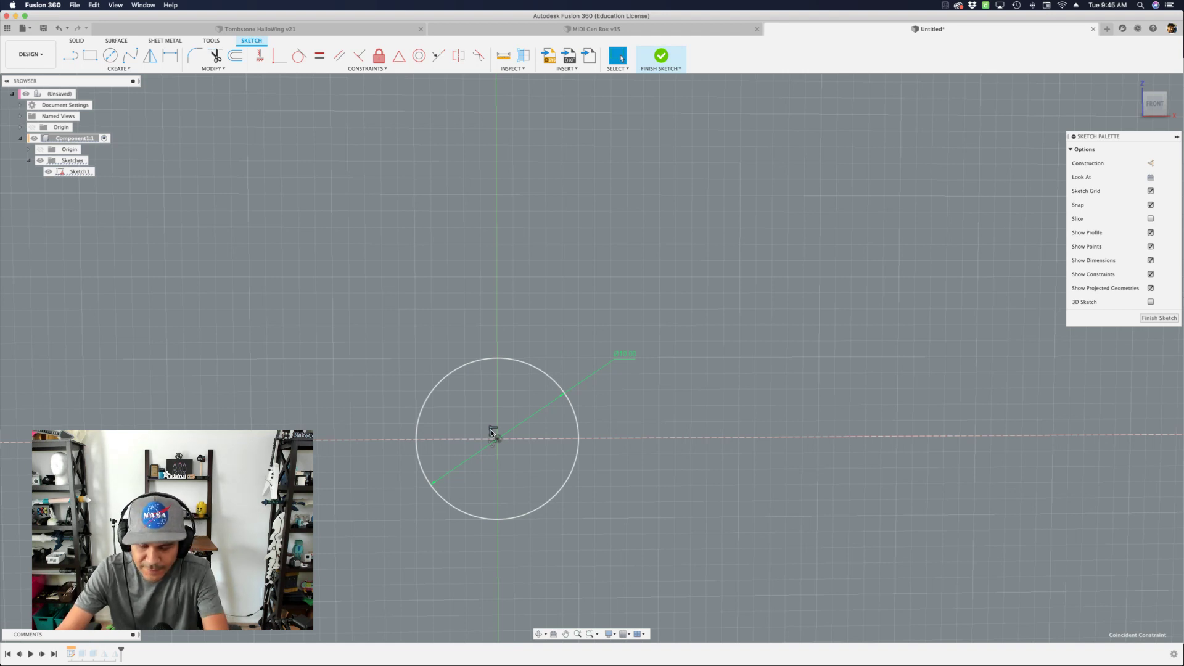
Move the freed circle near the plate's upper right corner, with its centre about 9 mm below the upper edge
scroll(492, 431, down, 1)
drag(493, 436, 812, 236)
scroll(719, 324, down, 2)
scroll(719, 325, down, 1)
middle_drag(834, 245, 610, 450)
scroll(598, 441, down, 2)
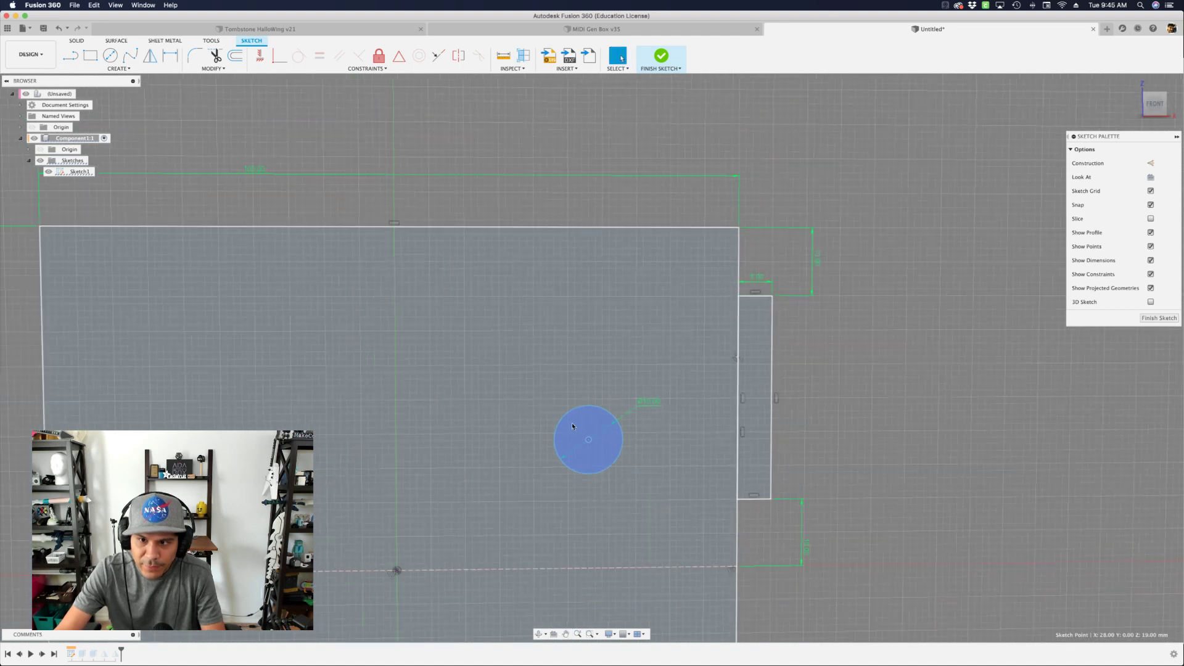
mouse_move(589, 441)
mouse_down()
mouse_move(695, 264)
mouse_move(678, 290)
mouse_up()
click(669, 227)
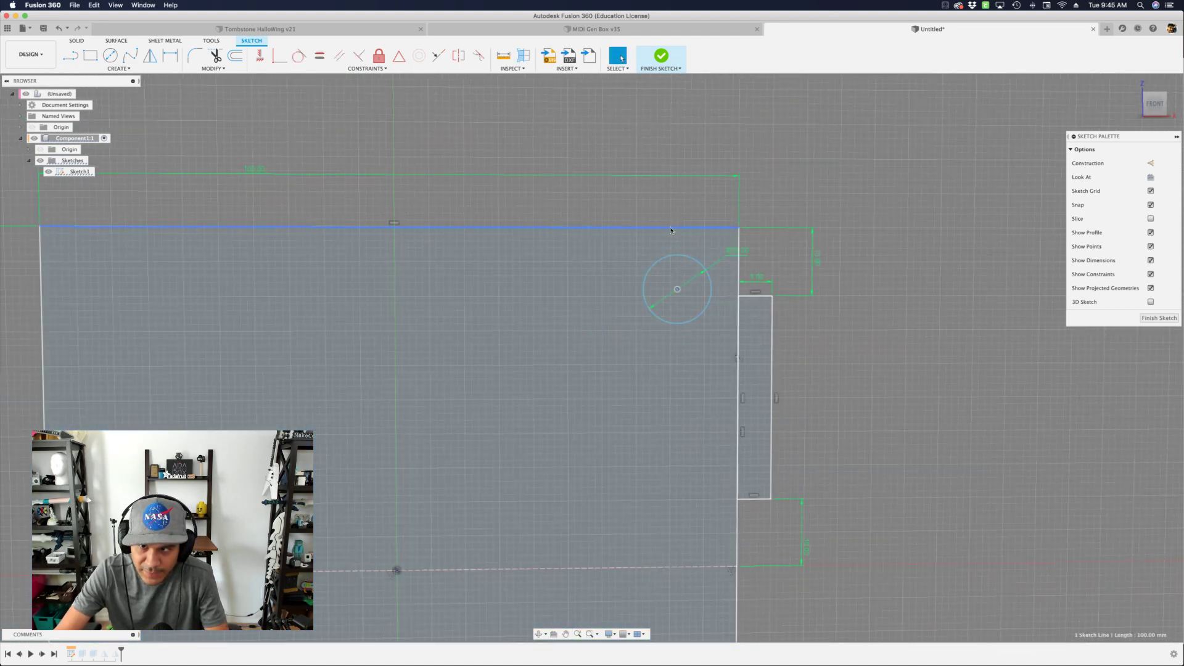
shift+click(737, 296)
click(803, 207)
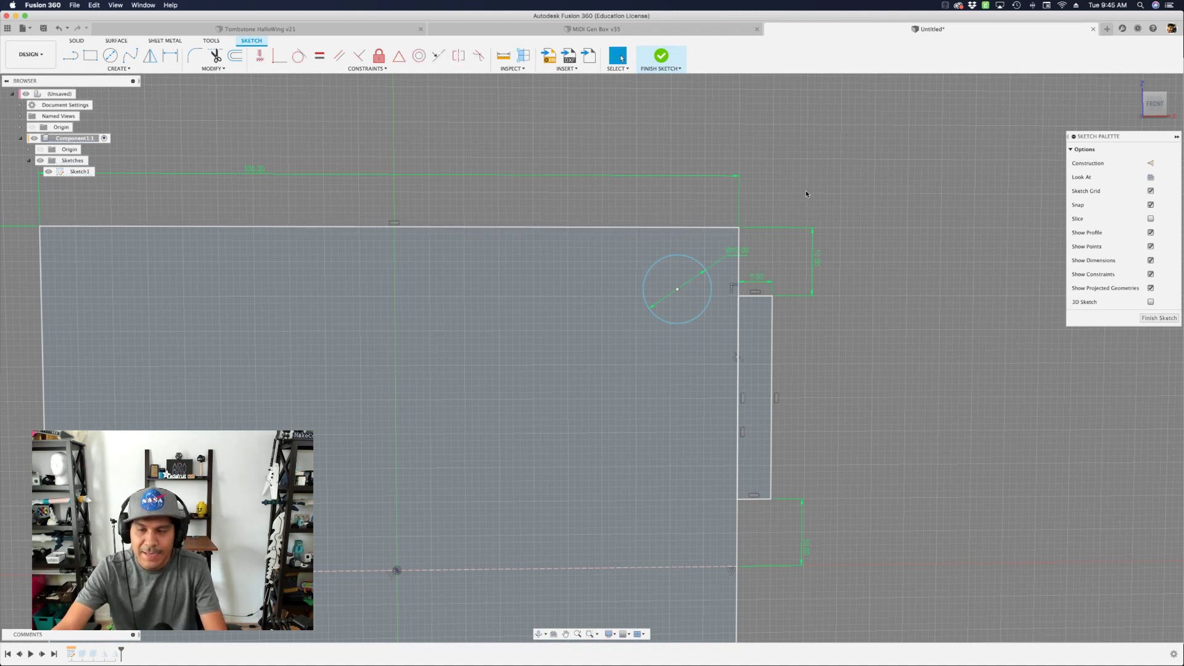
Dimension the circle's centre 5 mm below the plate's upper edge
key(r)
scroll(707, 255, up, 2)
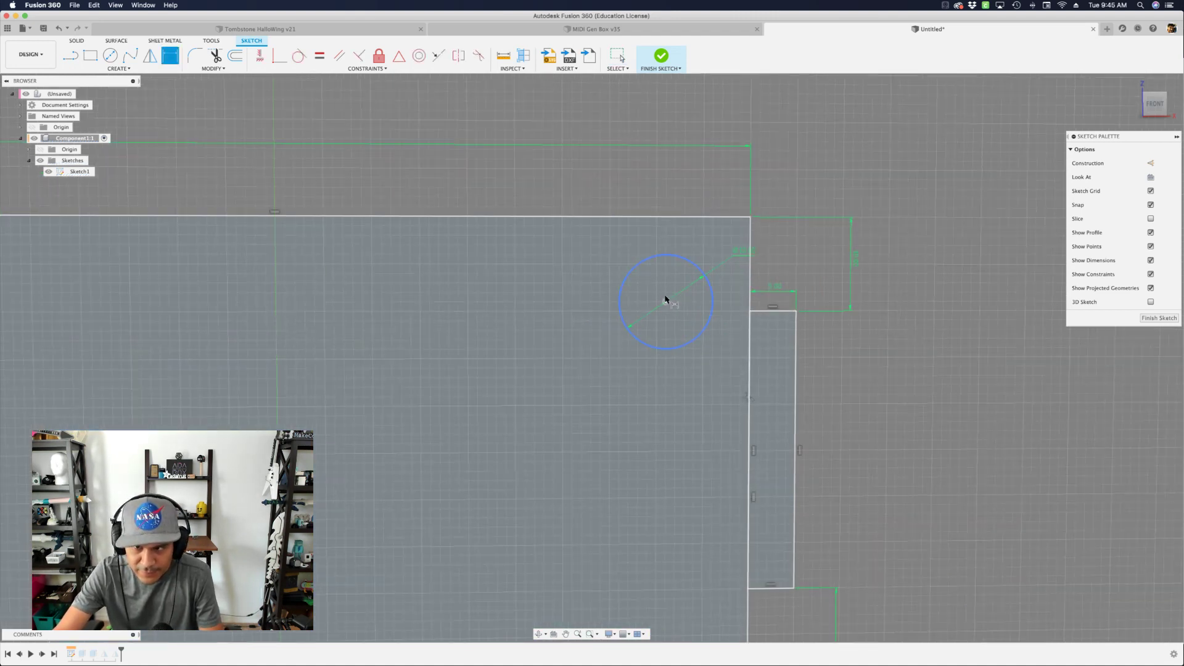
scroll(670, 223, down, 2)
click(669, 217)
click(667, 288)
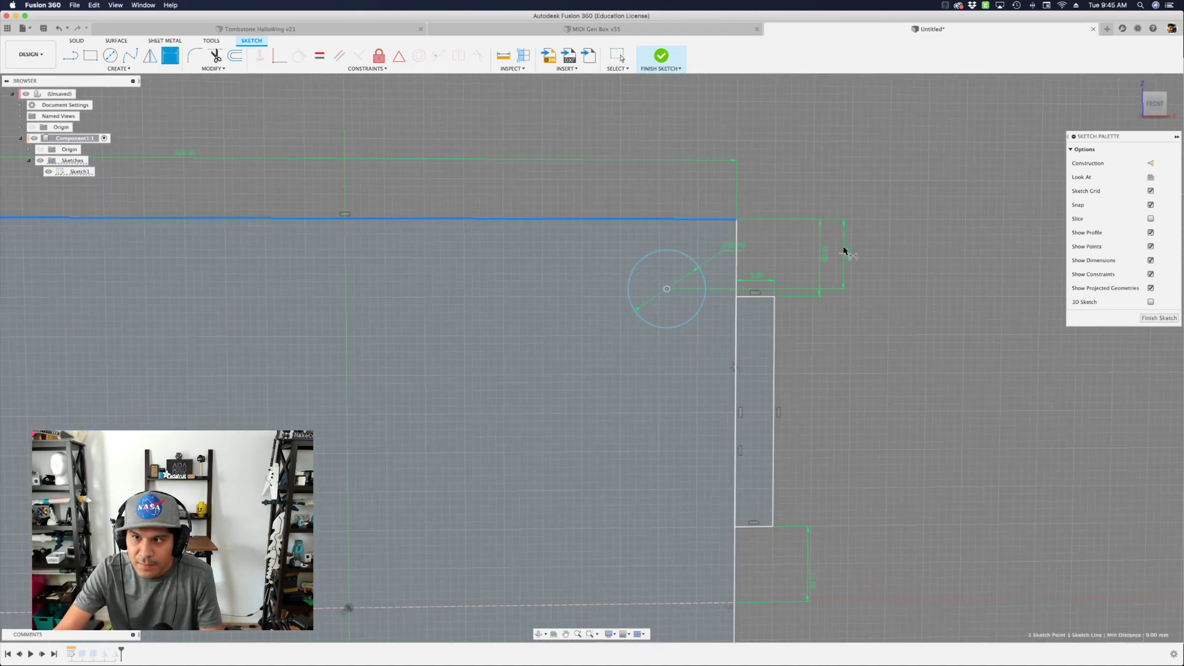
click(844, 252)
text(5)
key(Return)
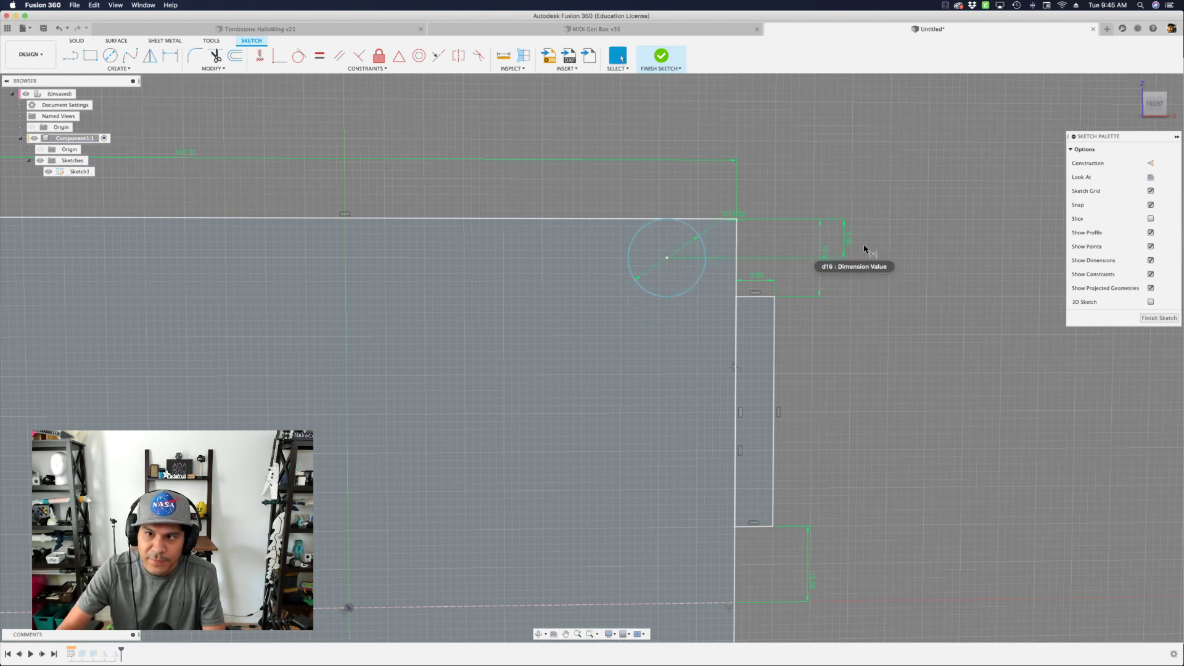
Dimension the circle's centre 5 mm from the plate's right edge
click(667, 258)
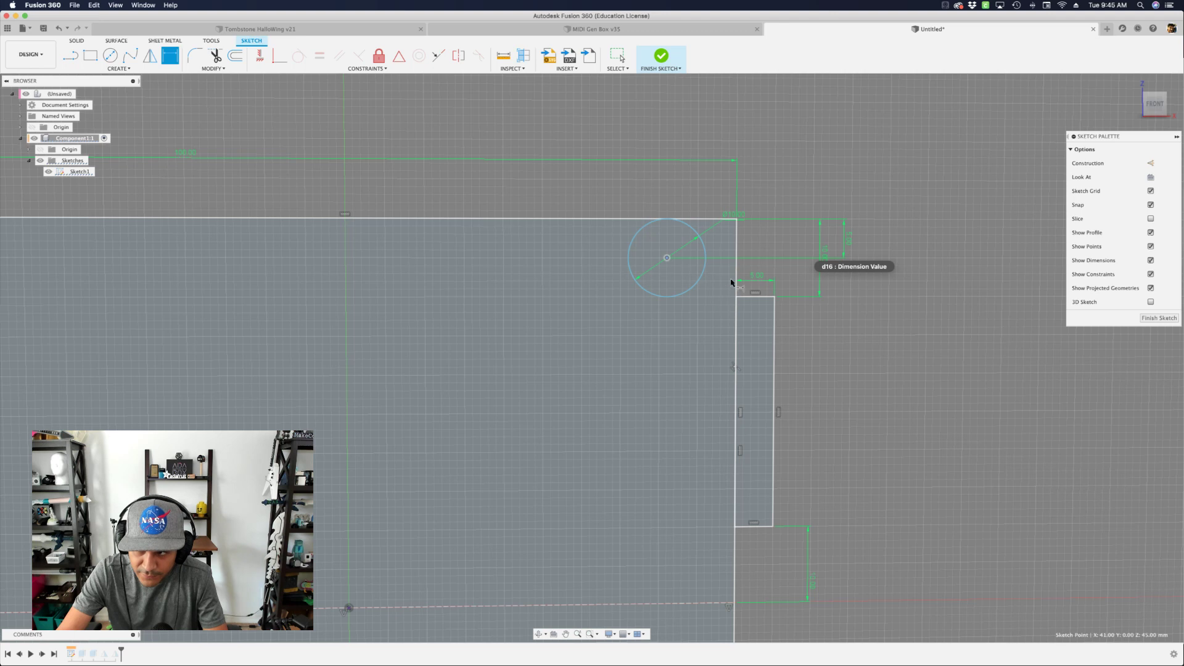
click(736, 281)
click(718, 107)
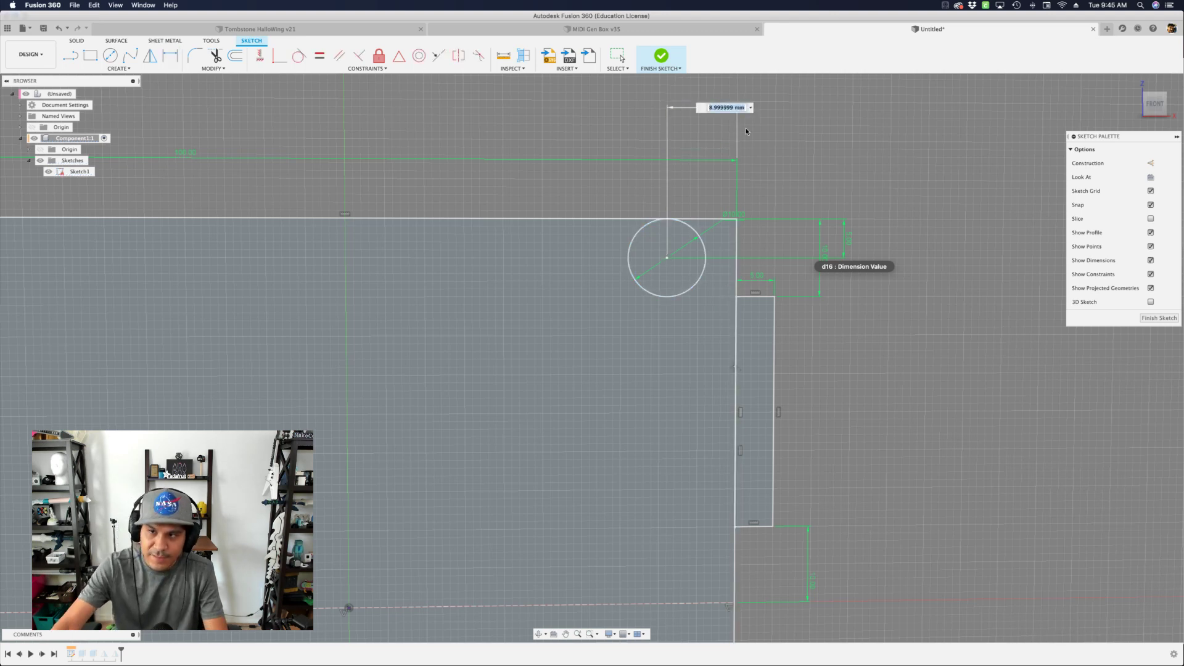
text(5)
key(Return)
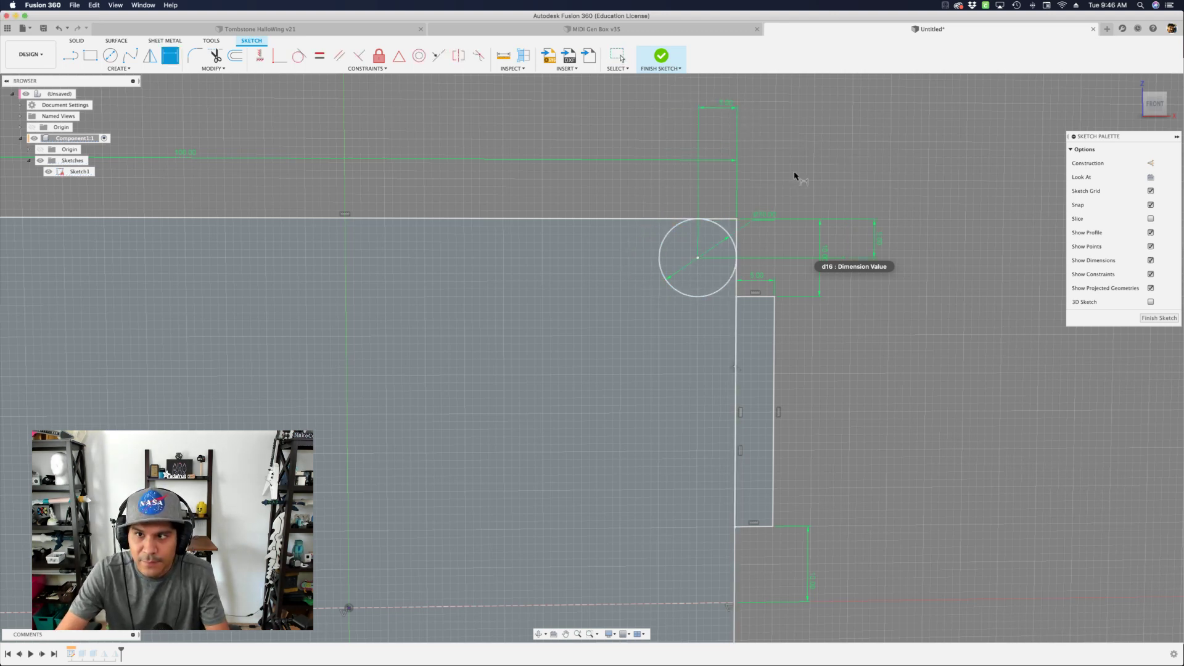
Set the corner circle's diameter to 3 mm and finish the sketch
click(785, 180)
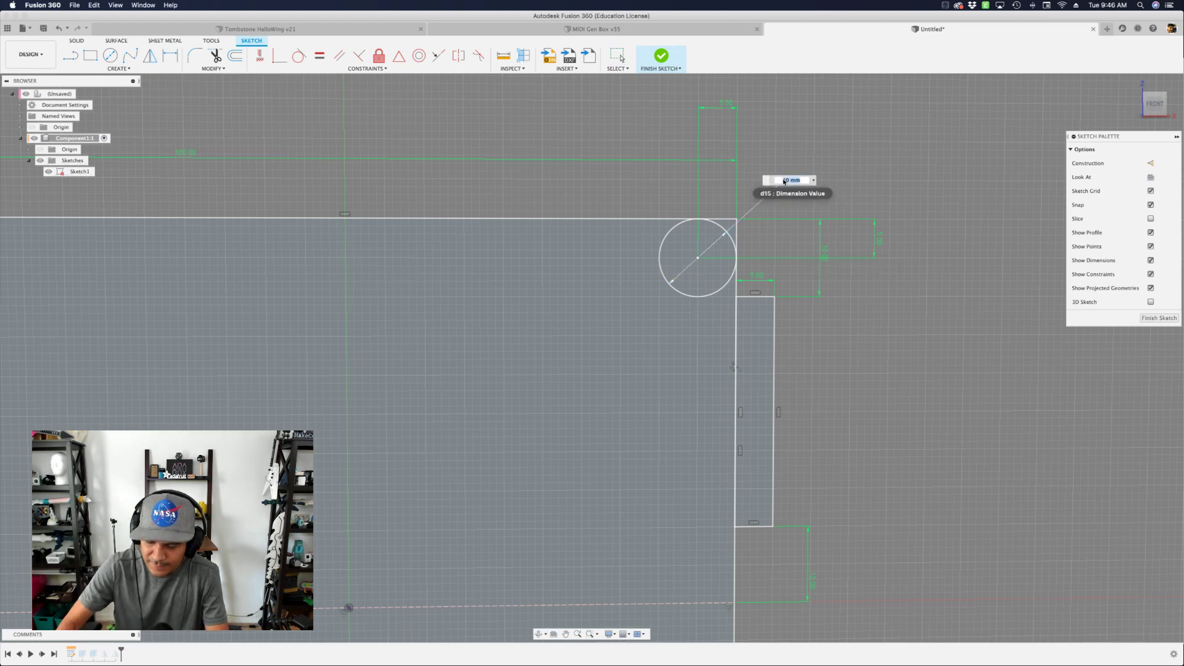
text(3)
key(Return)
key(Escape)
scroll(725, 259, up, 3)
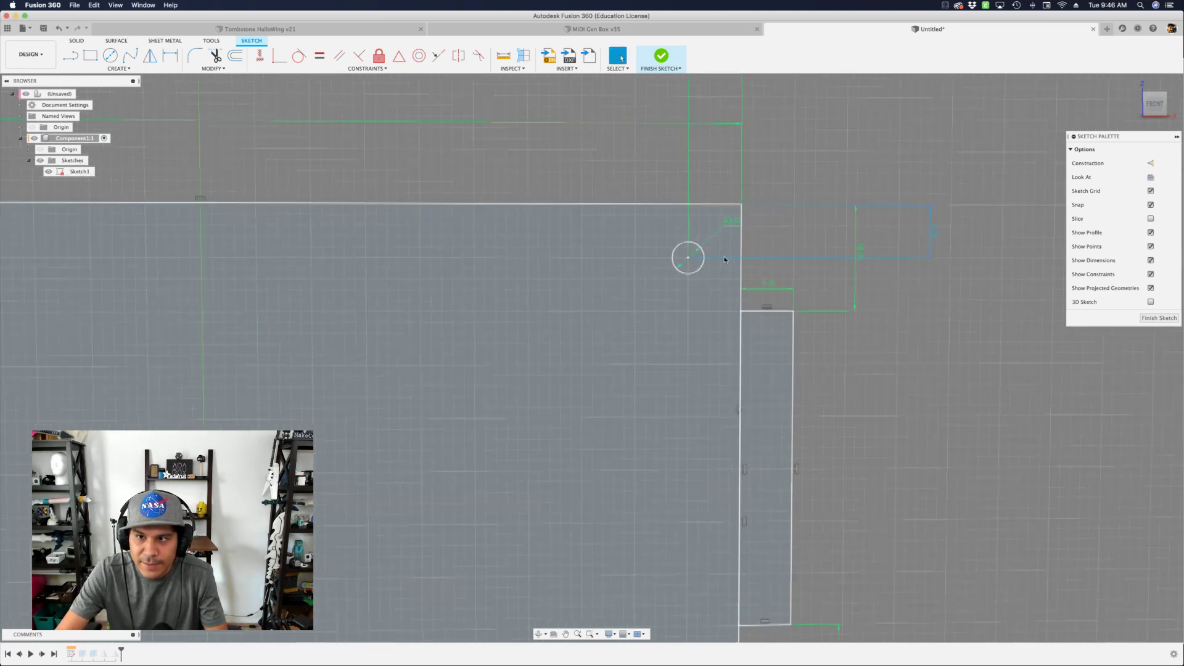
scroll(718, 217, down, 3)
scroll(638, 273, down, 3)
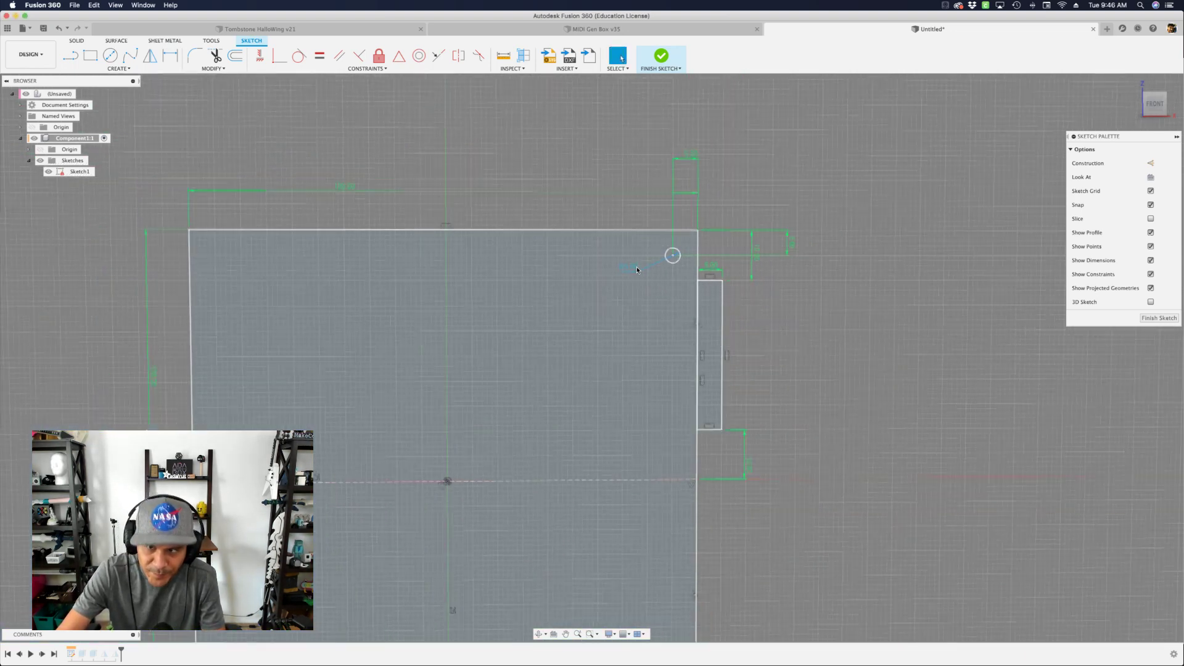
click(661, 58)
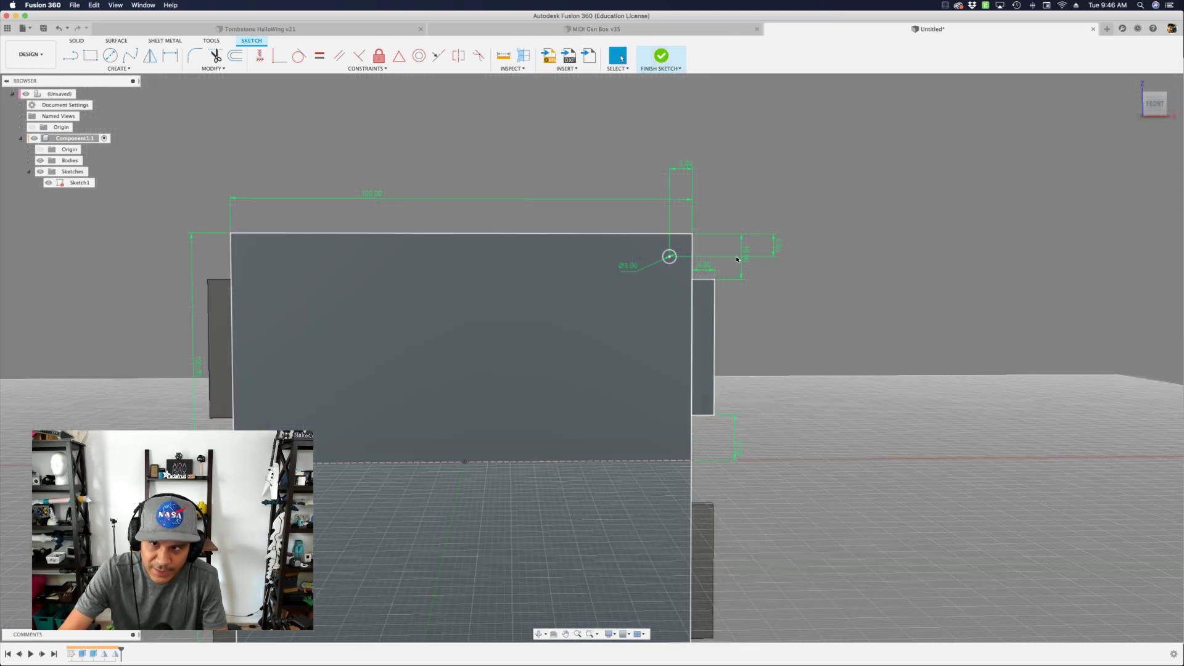
click(467, 321)
Extrude the corner circle by -5 mm to cut a hole through the plate
scroll(814, 283, up, 1)
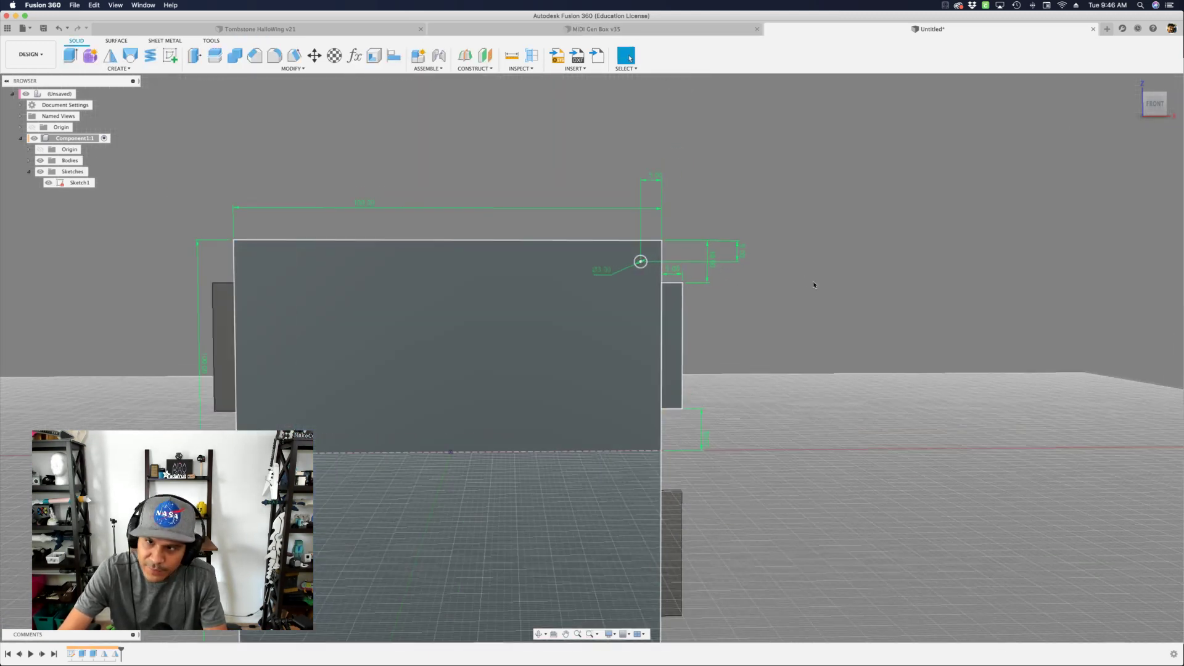
shift+middle_drag(814, 283, 812, 322)
scroll(657, 260, up, 5)
key(e)
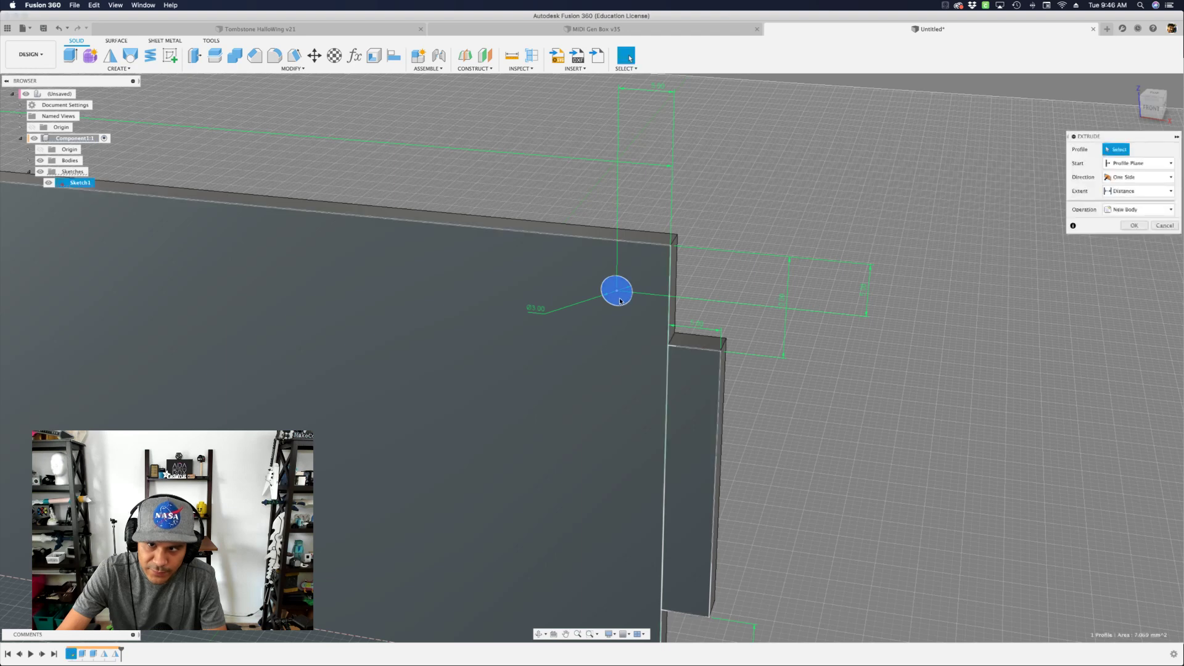
click(624, 302)
text(-5)
key(Return)
scroll(624, 301, down, 5)
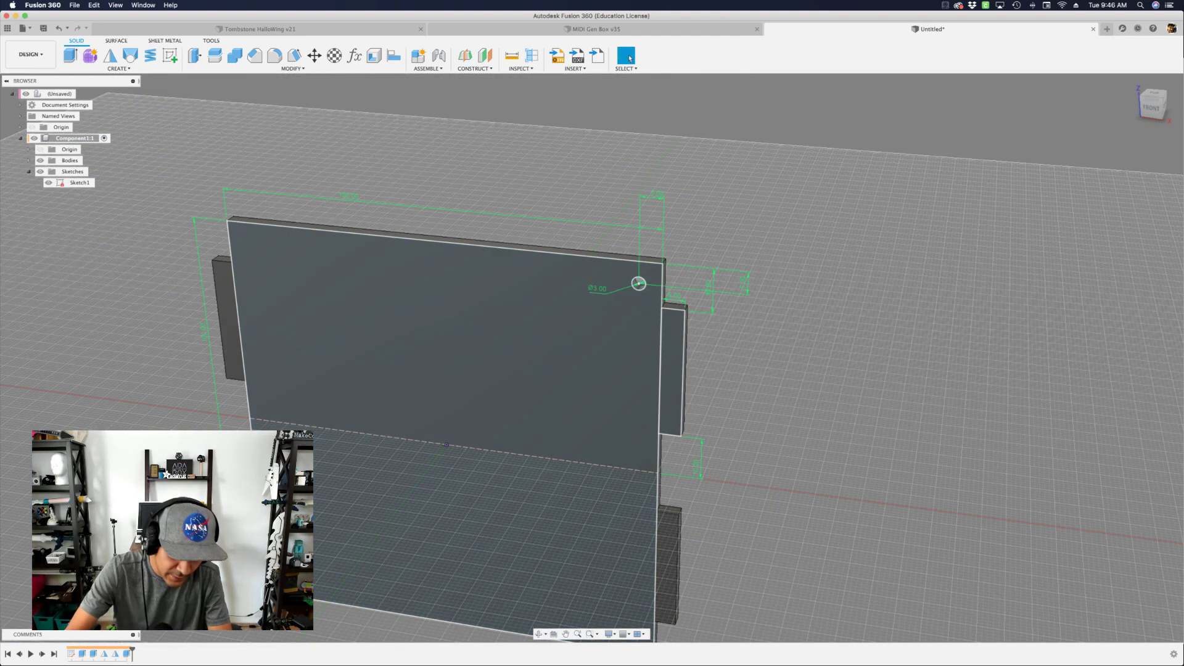
Mirror the hole's extrude feature across the horizontal origin plane to make a hole near the lower right corner
text(smir)
key(Return)
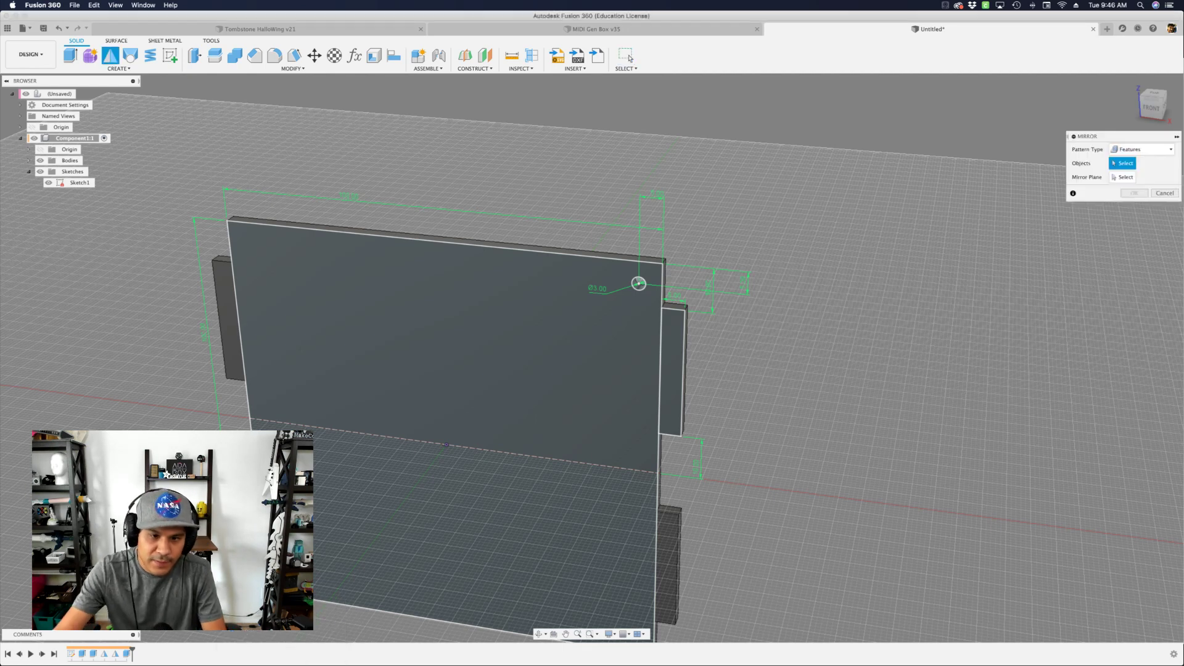
click(125, 654)
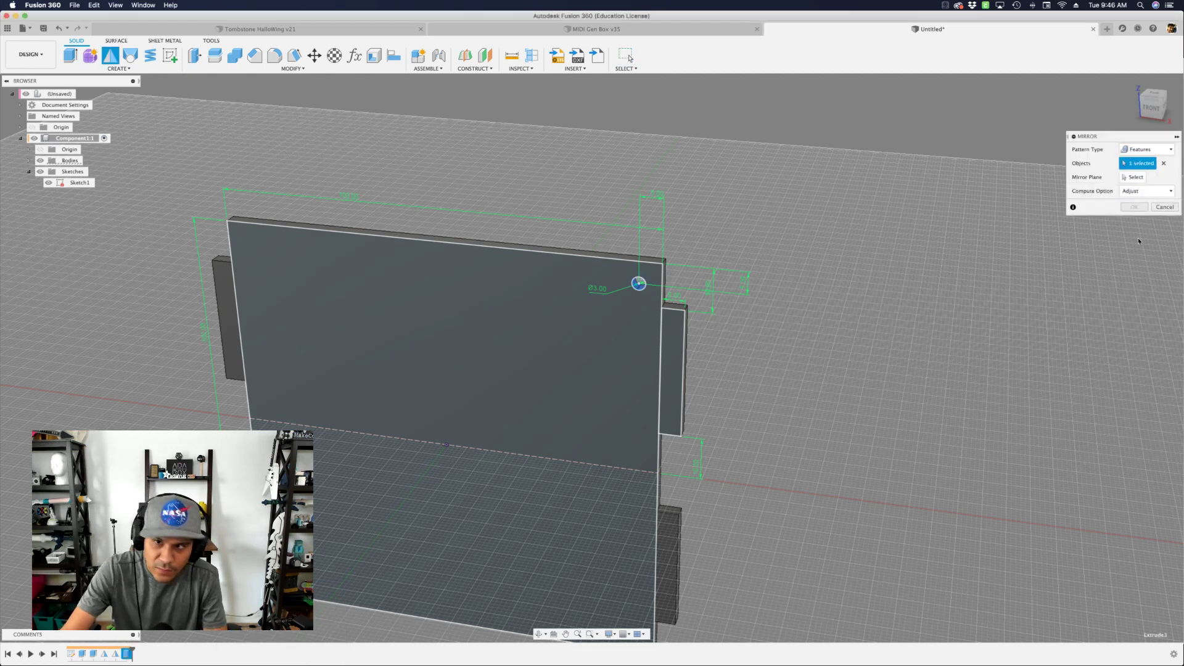
click(1134, 178)
shift+middle_drag(469, 425, 678, 398)
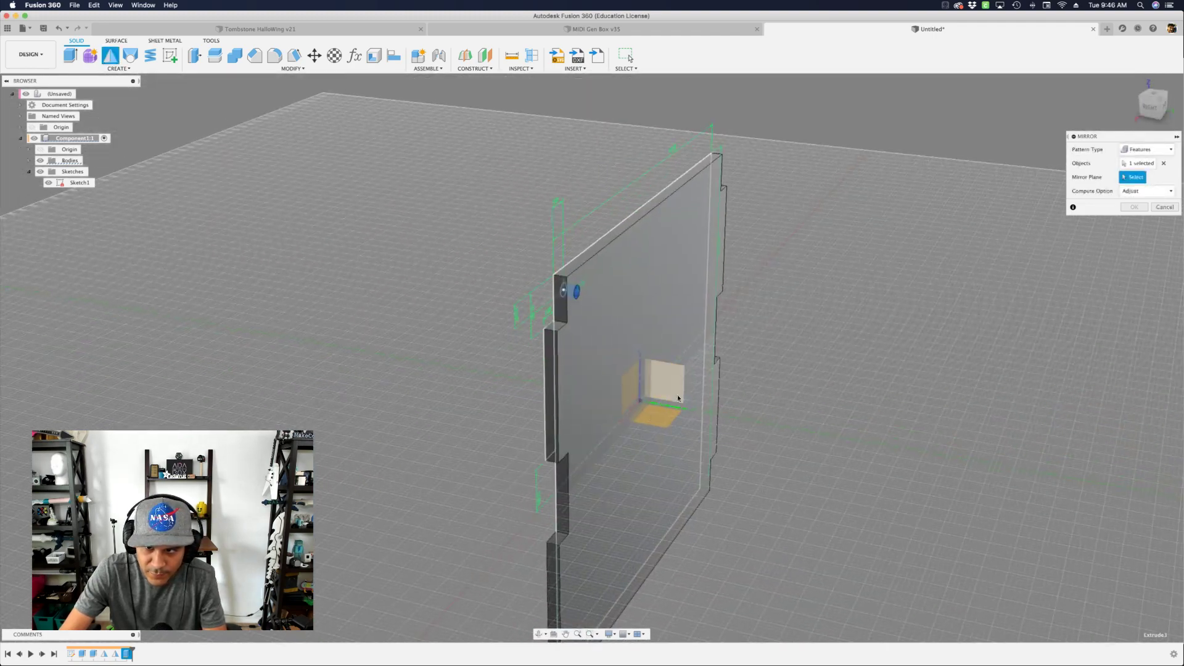
click(664, 415)
key(Return)
scroll(314, 446, down, 3)
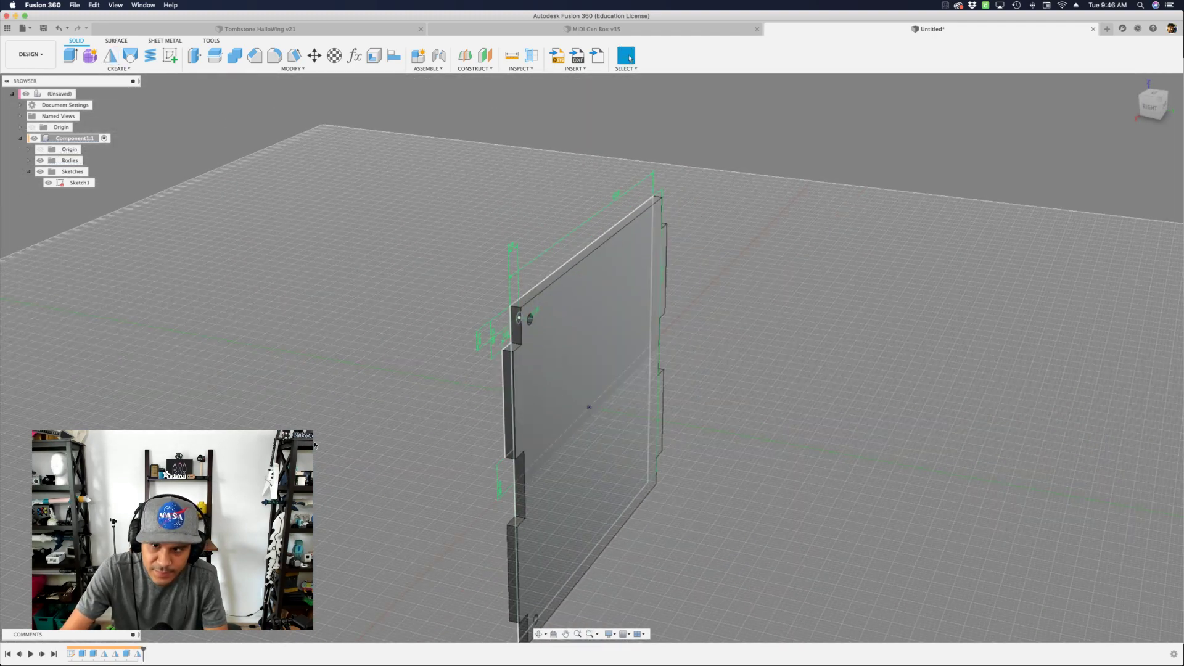
Mirror the hole extrusion and its mirrored copy across the vertical origin plane onto the plate's left corners
shift+middle_drag(314, 445, 767, 370)
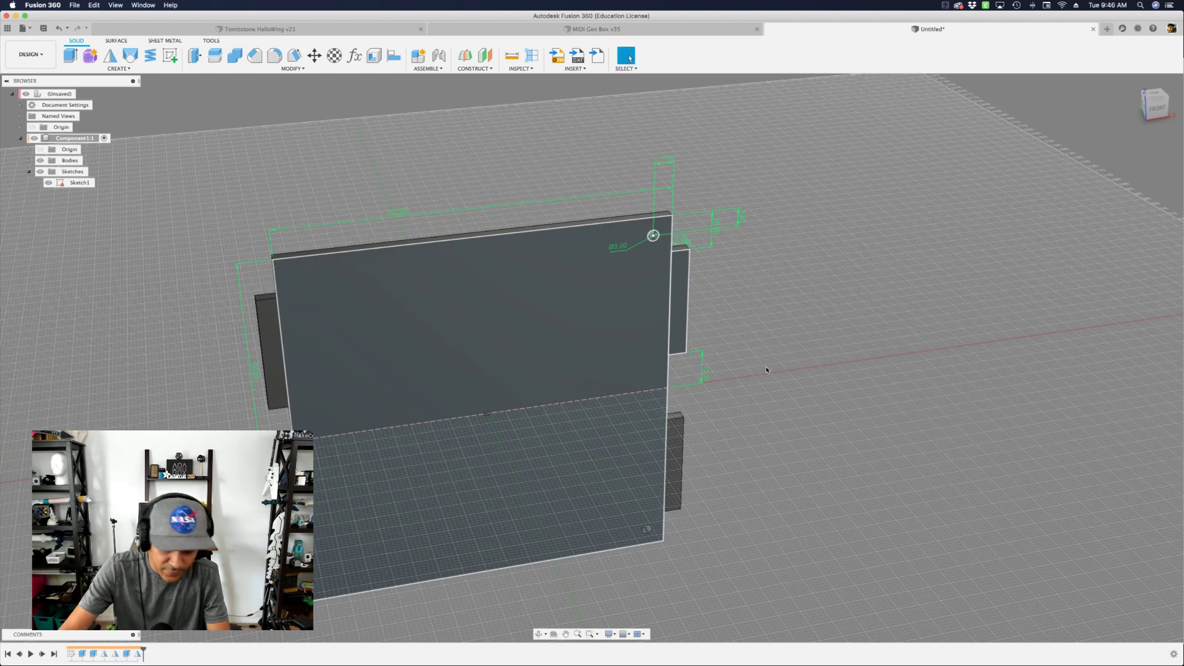
text(smirror)
key(Return)
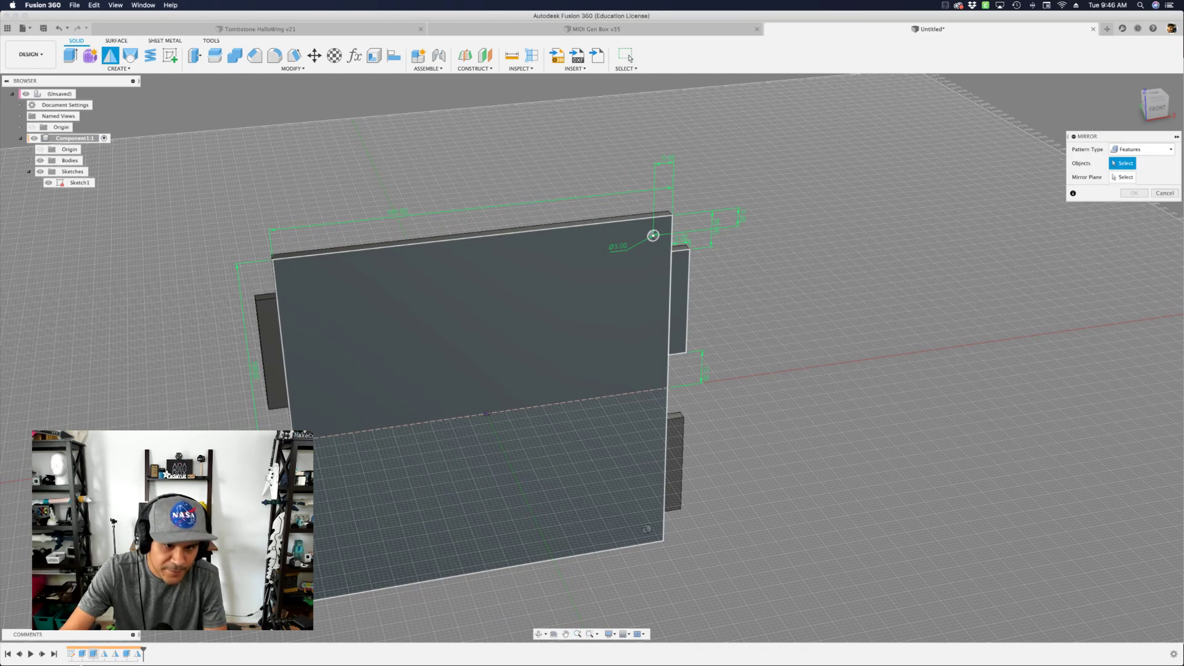
click(129, 654)
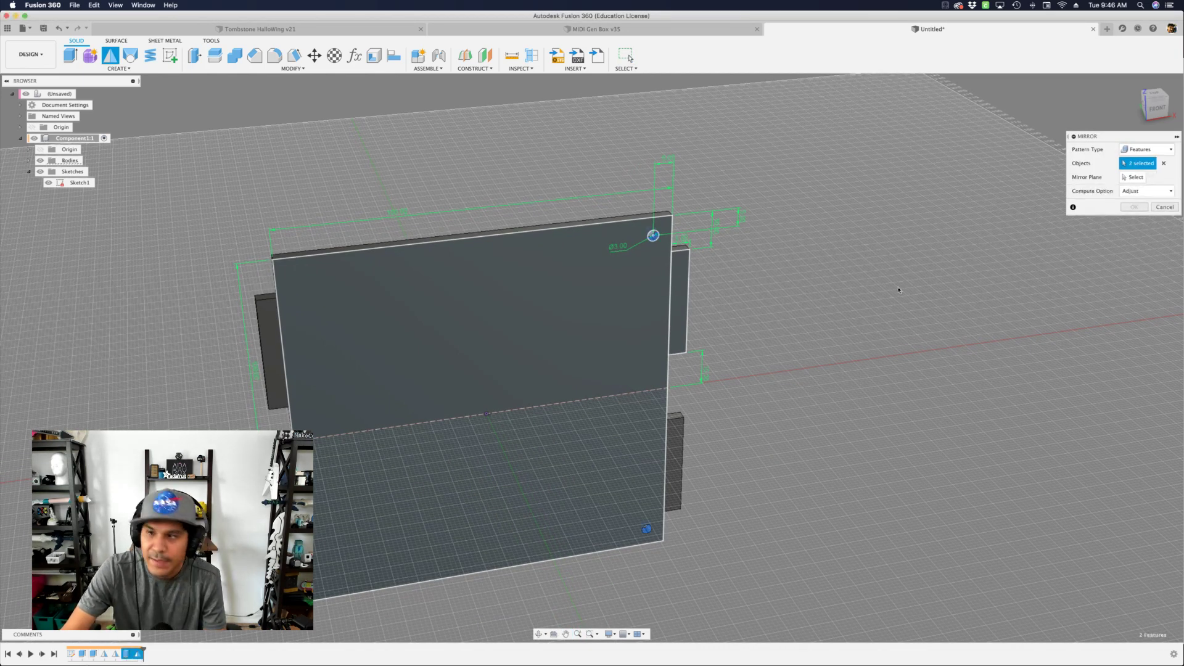
click(1136, 177)
shift+middle_drag(987, 382, 821, 393)
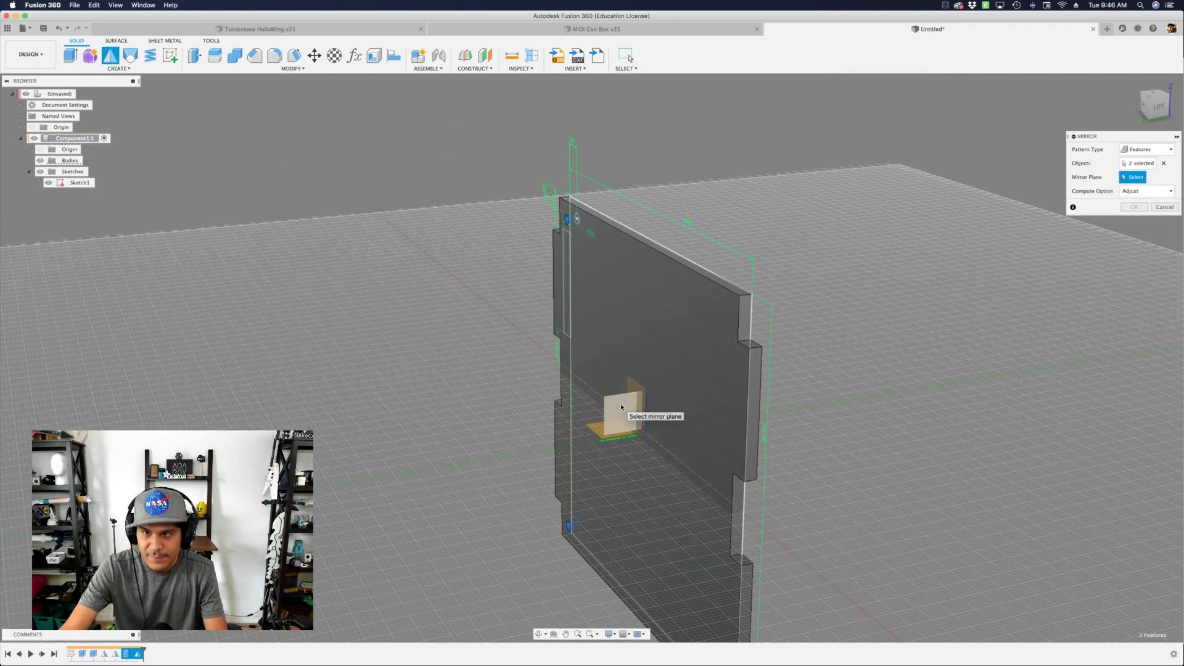
click(622, 408)
shift+middle_drag(893, 393, 648, 370)
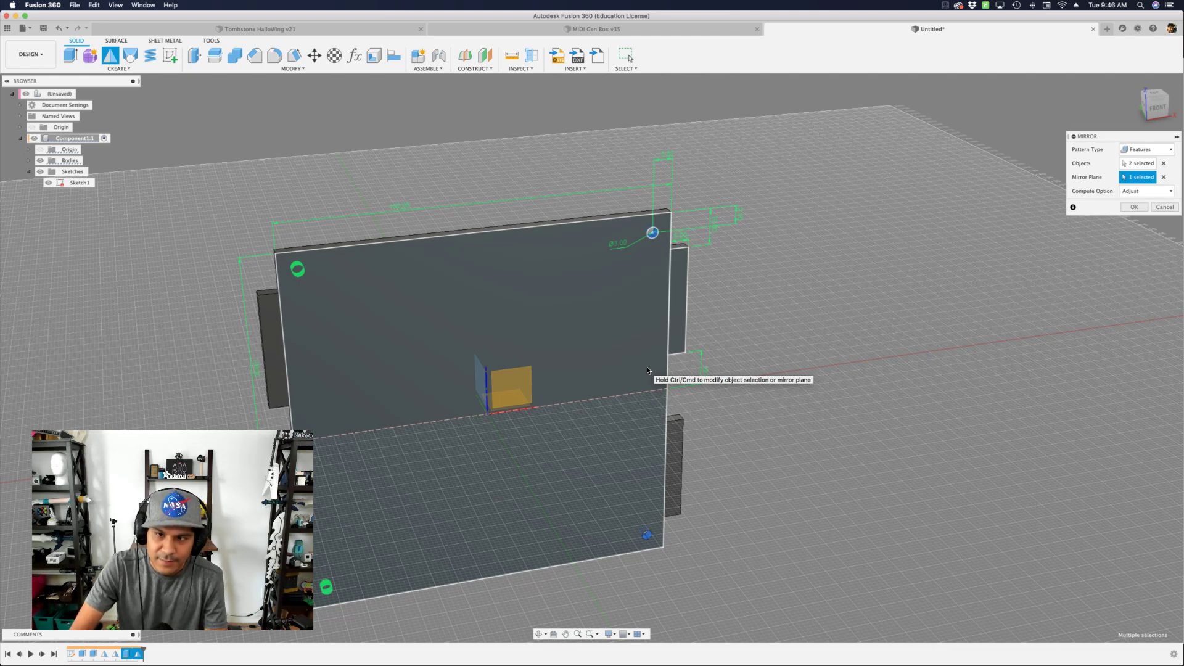
key(Return)
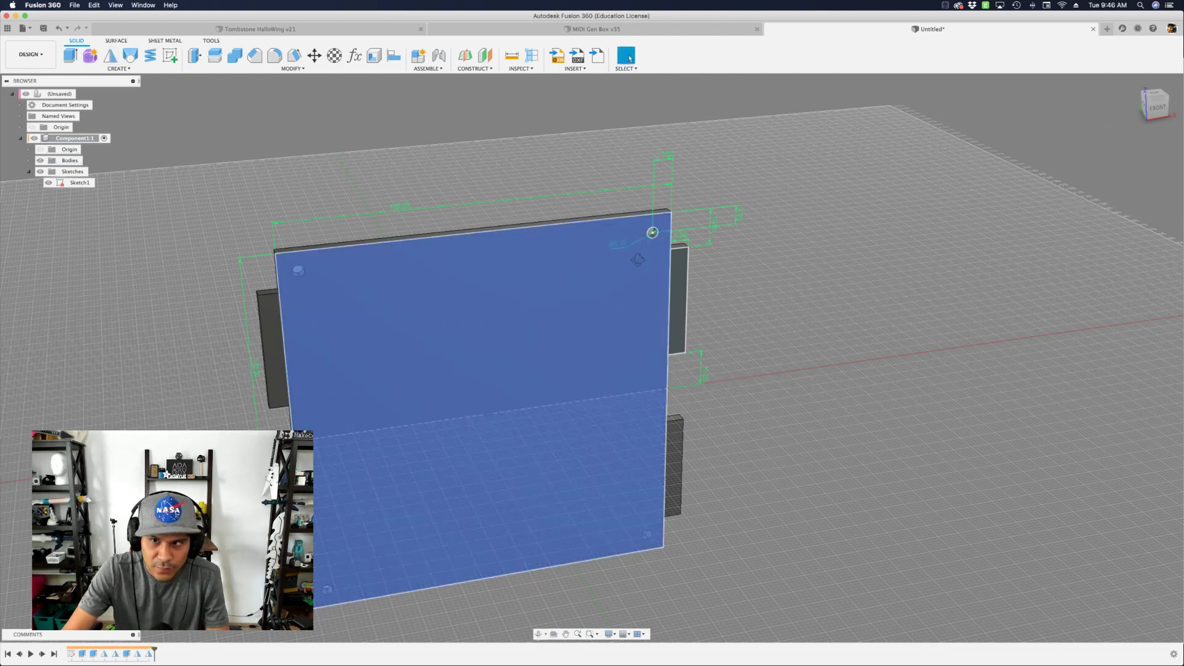
Set the upper right hole's diameter dimension to 2.5 mm
shift+middle_drag(635, 258, 618, 237)
double_click(620, 244)
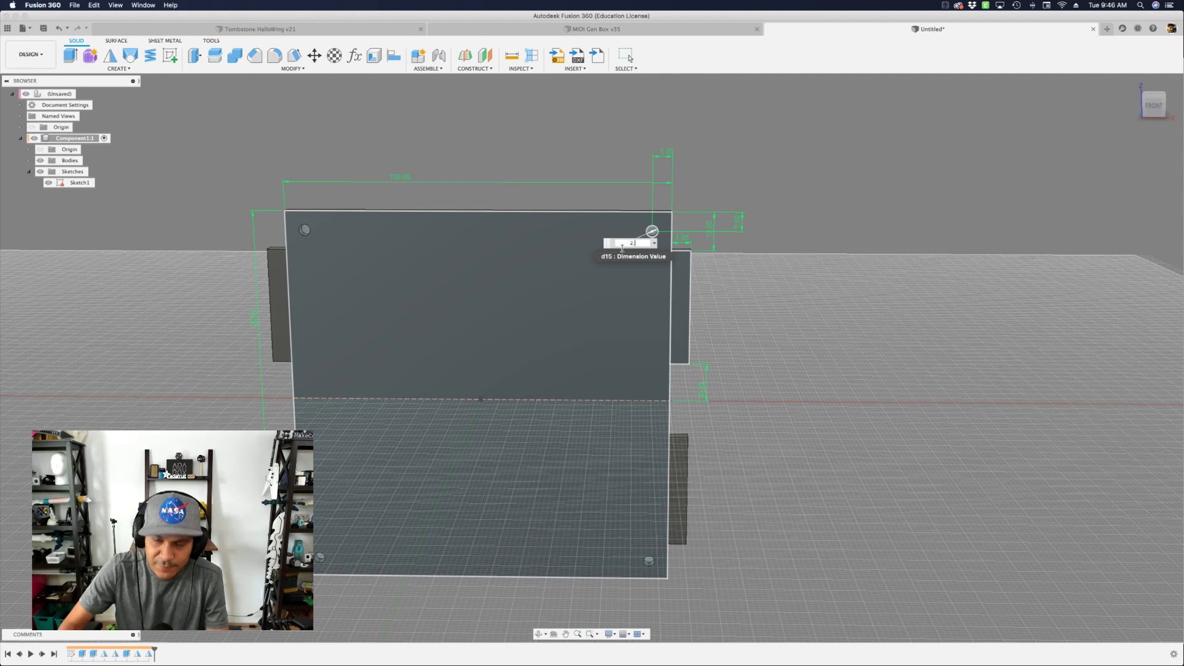
key(Return)
scroll(678, 235, up, 5)
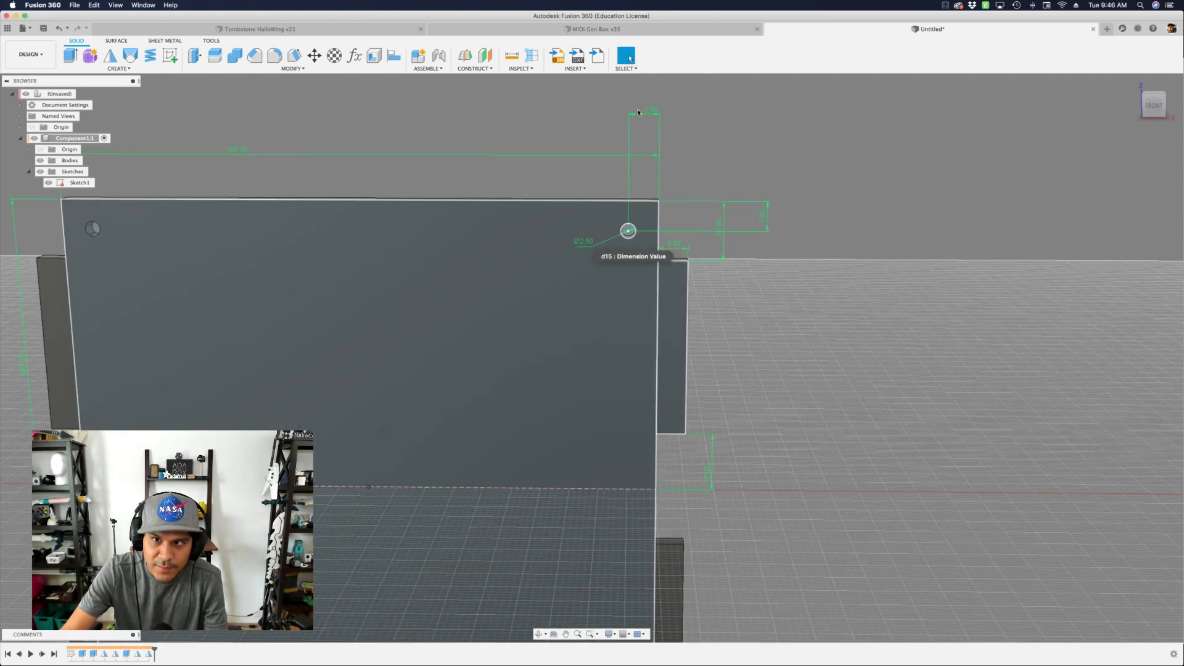
Set the upper right hole's distances from the plate's right and upper edges to 10 mm each
double_click(646, 114)
text(10)
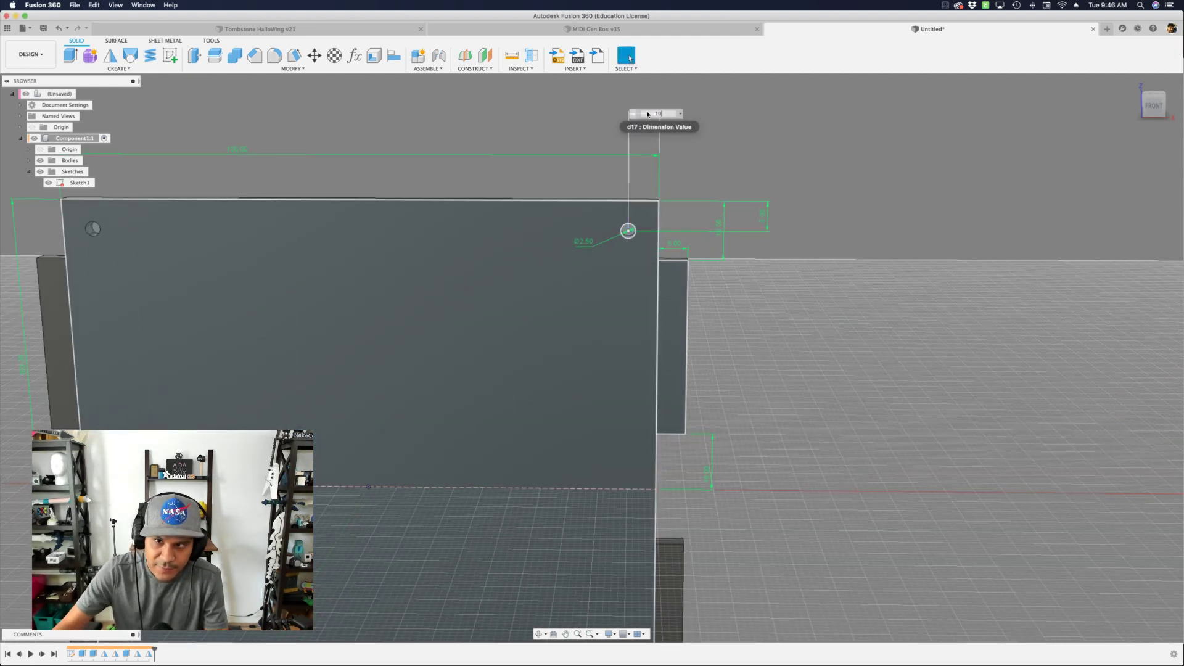
key(Return)
double_click(739, 217)
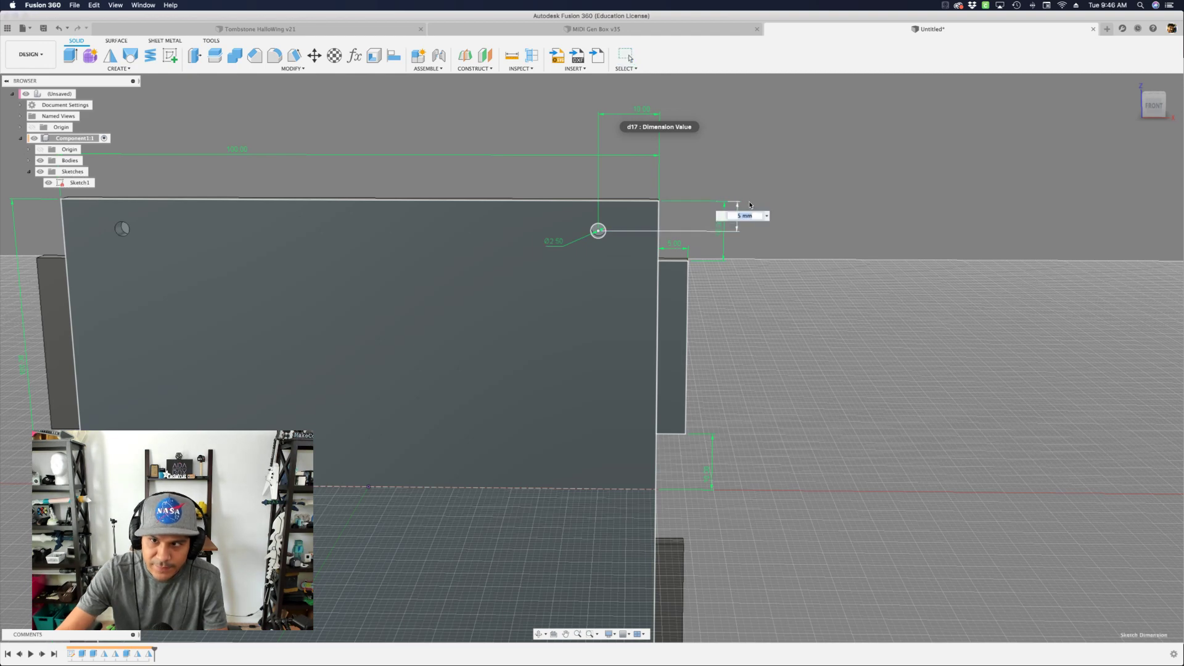
text(10)
key(Return)
scroll(688, 284, down, 5)
scroll(418, 388, up, 2)
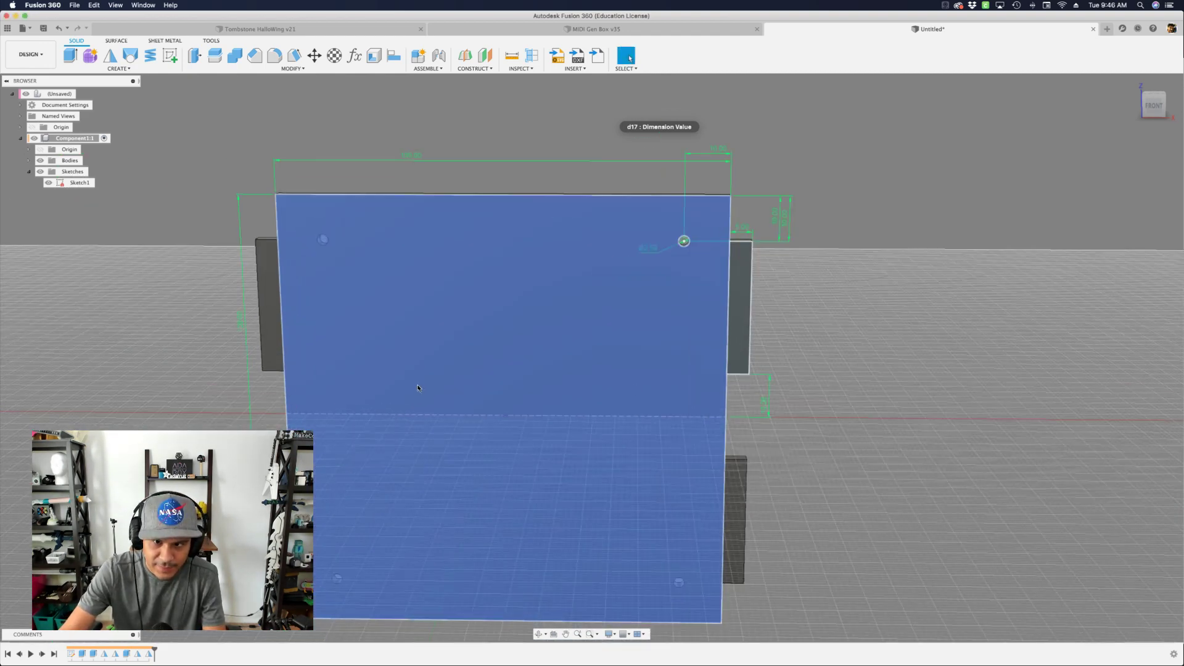